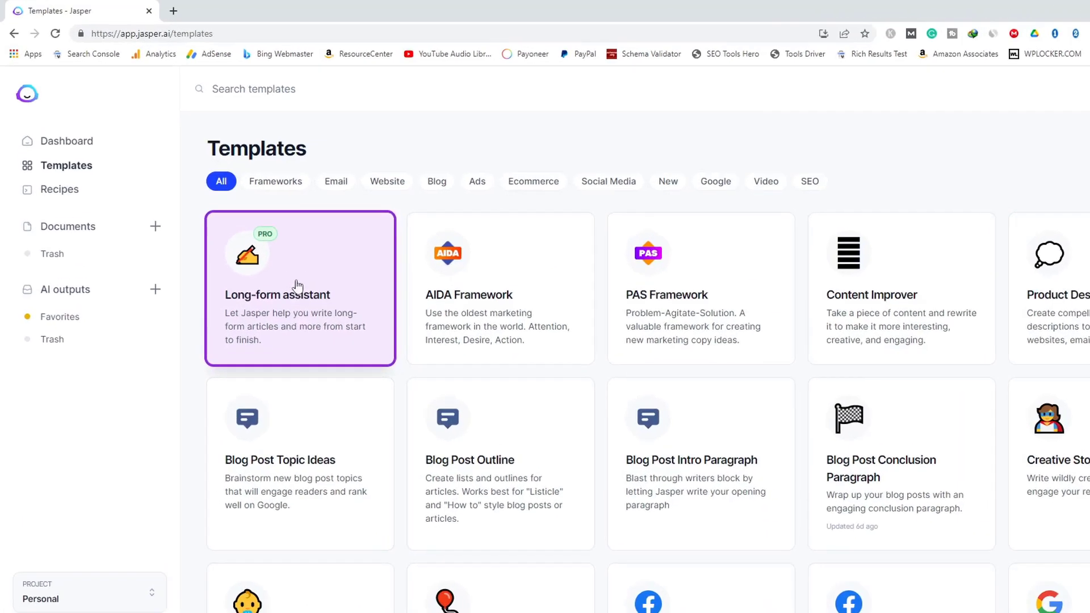
Step: Open the Long-form assistant template
left_click(297, 278)
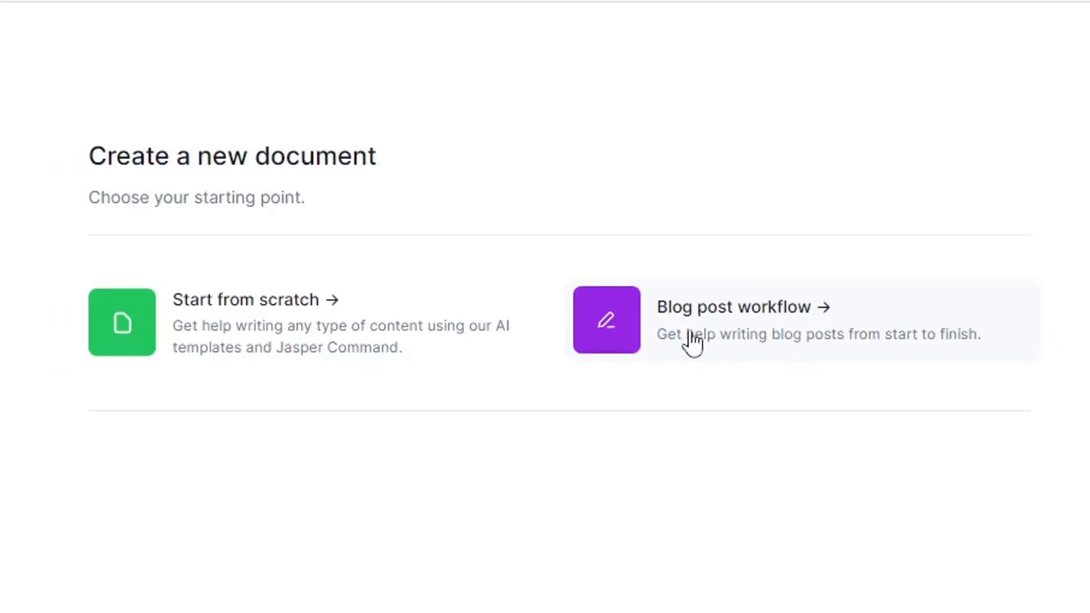
left_click(490, 203)
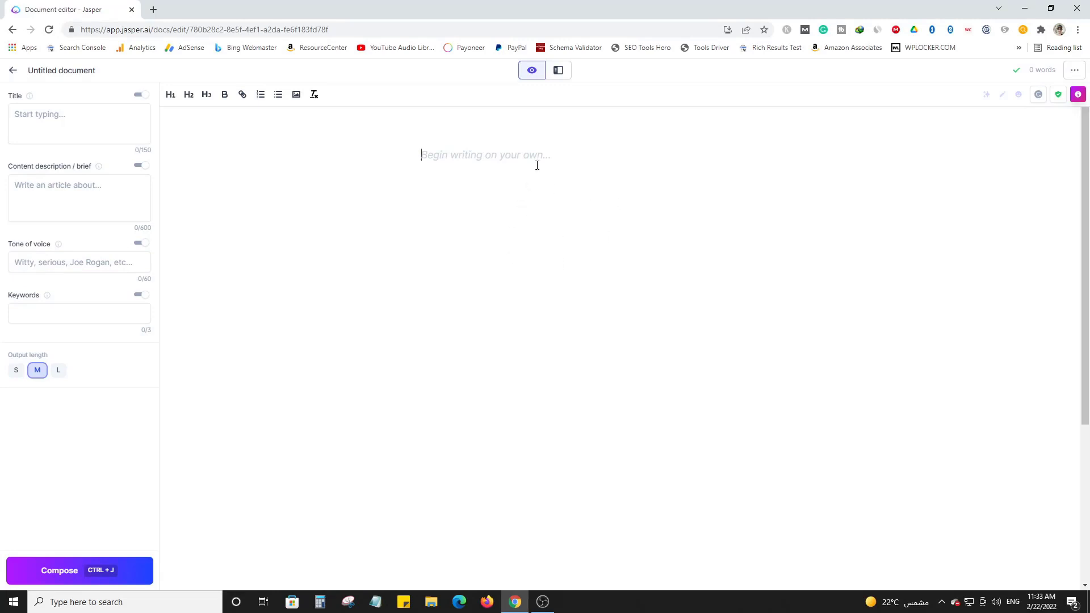
type("dgjhdjhgdj")
key("ctrl+a")
key("BackSpace")
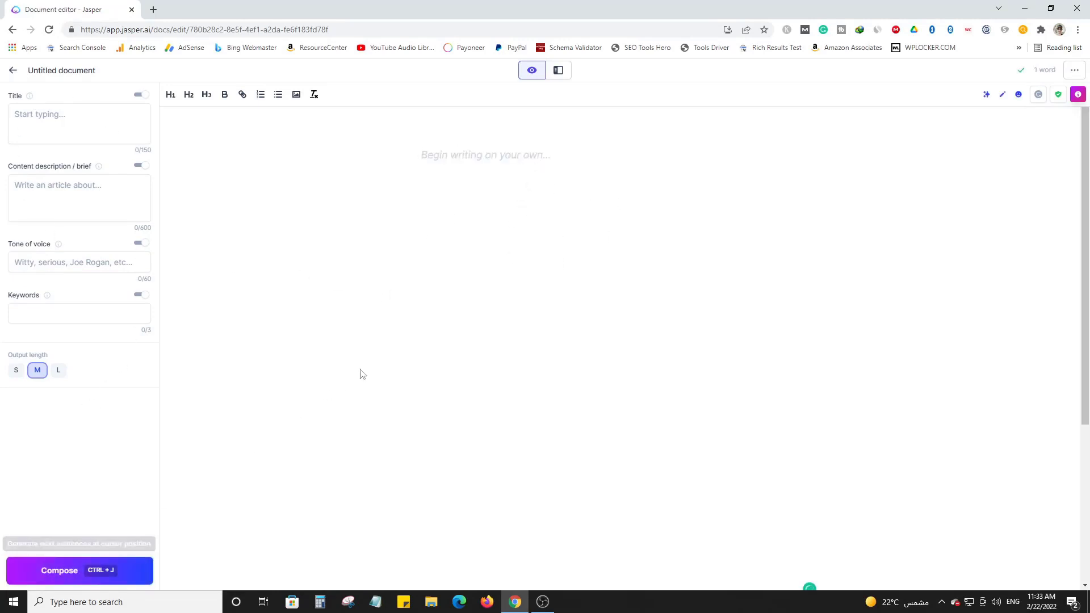
left_click(12, 70)
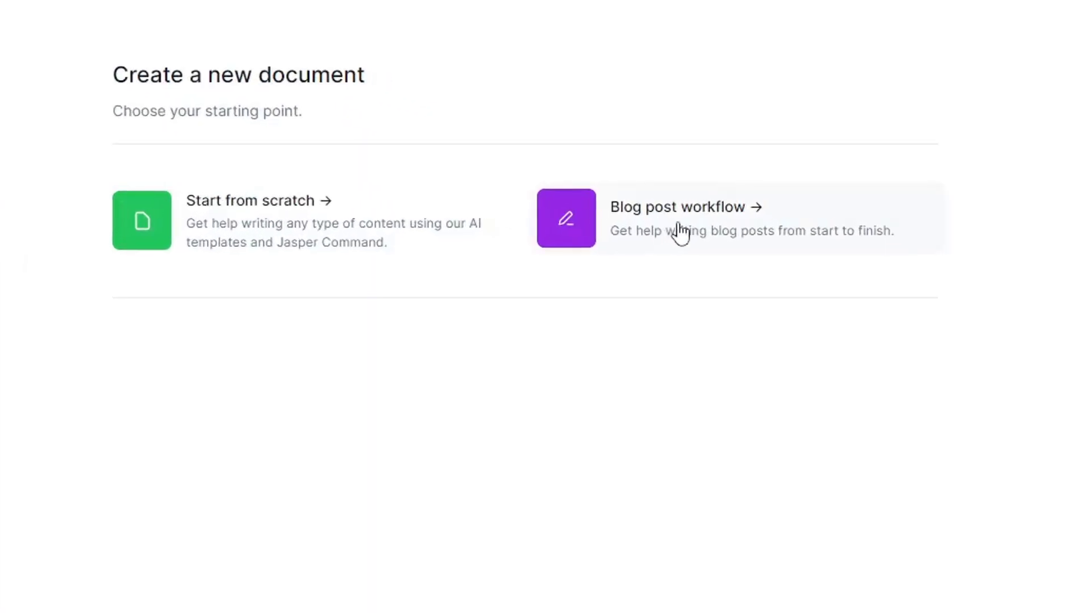
Step: Start a new blog post with the Blog post workflow
left_click(686, 231)
scroll(908, 317, "down", 2)
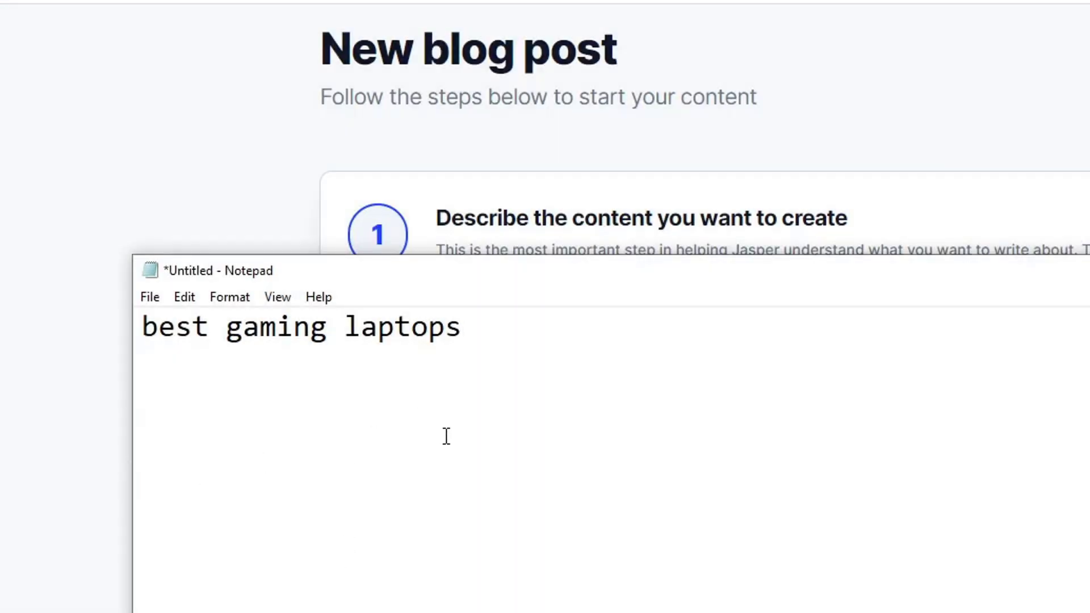
type("bbgf")
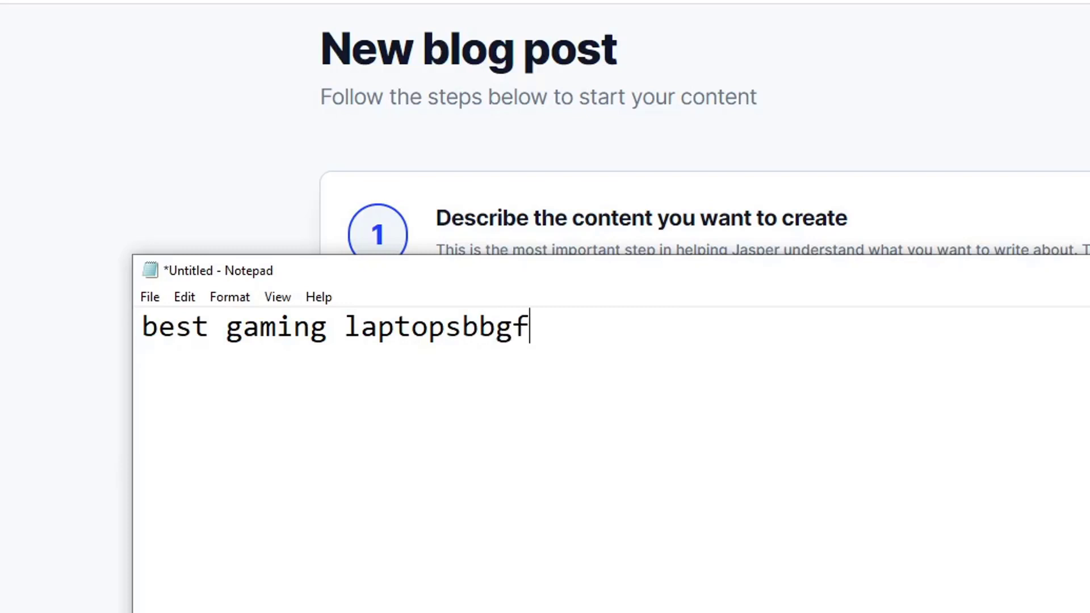
key("BackSpace")
key("BackSpace")
key("BackSpace")
key("BackSpace")
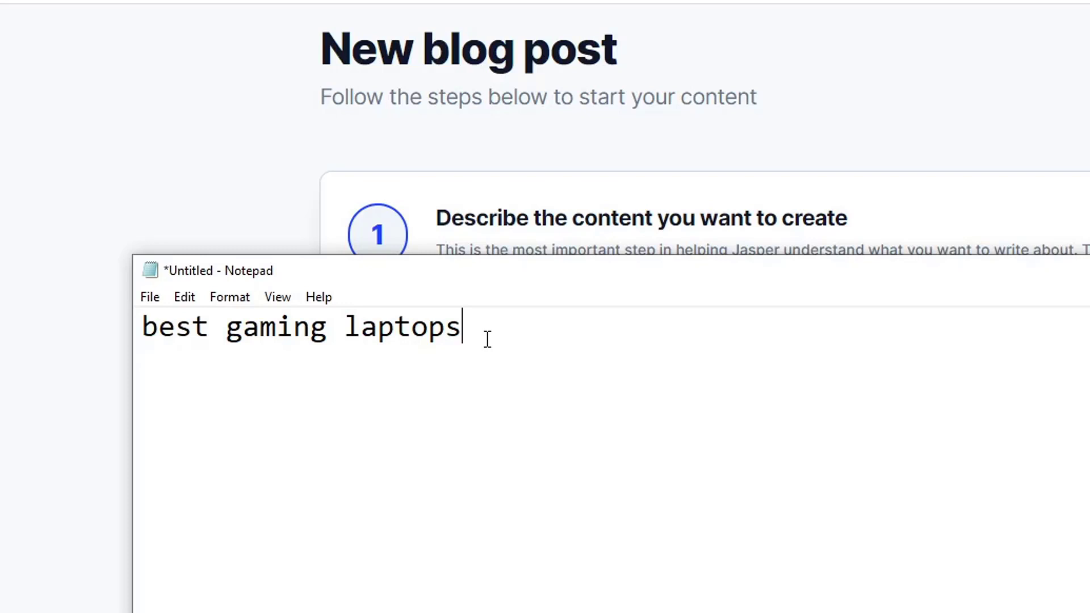
left_click_drag(487, 339, 102, 311)
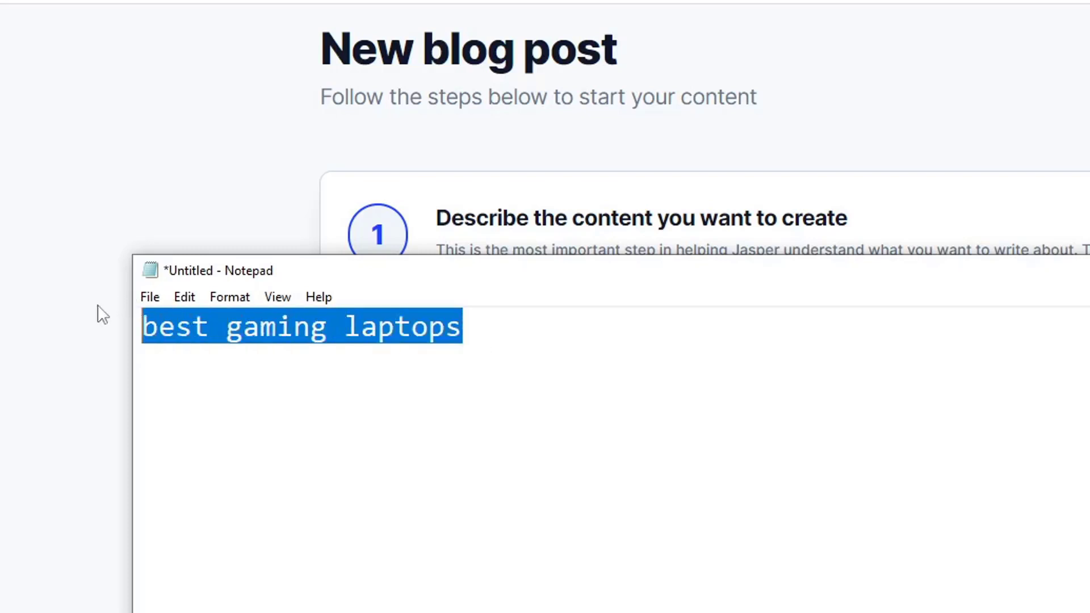
left_click(472, 349)
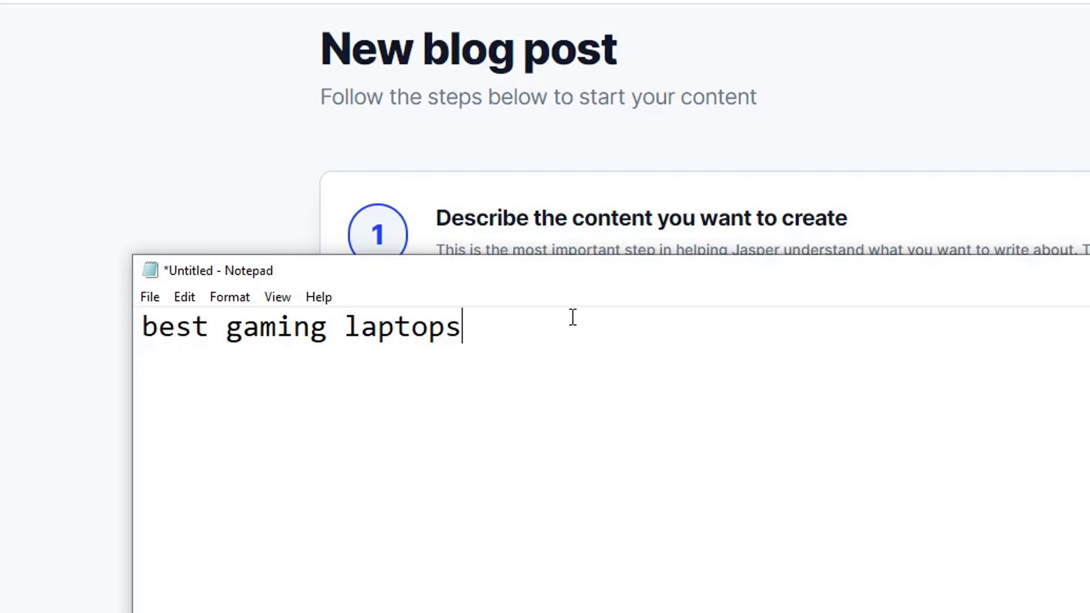
Step: Cut the text "best gaming laptops" from the Notepad note and switch back to the new blog post form in Jasper
left_click_drag(533, 335, 139, 298)
key("ctrl+x")
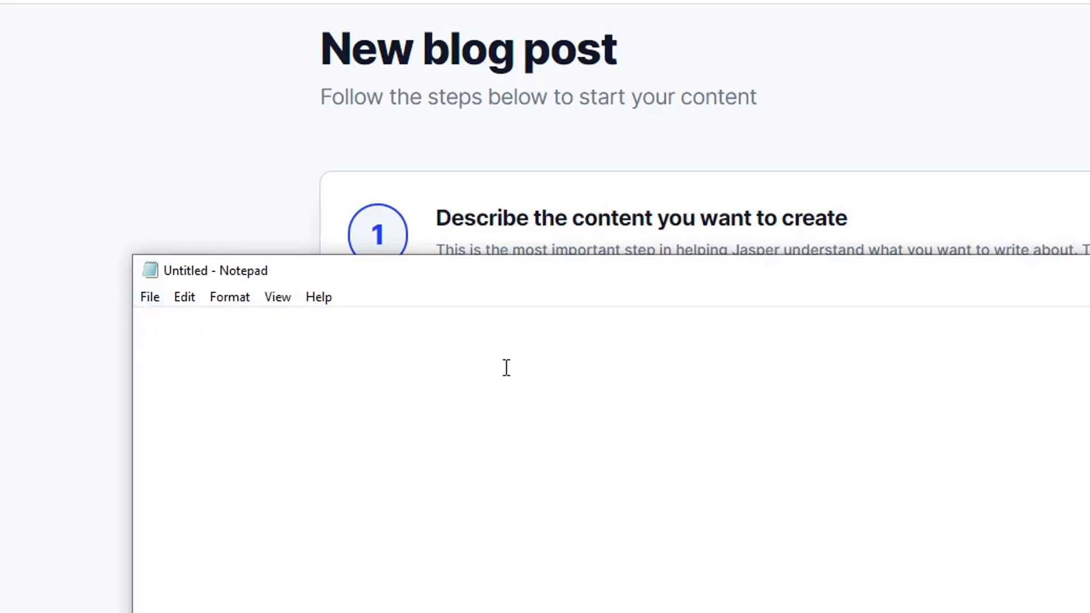
key("alt+Tab")
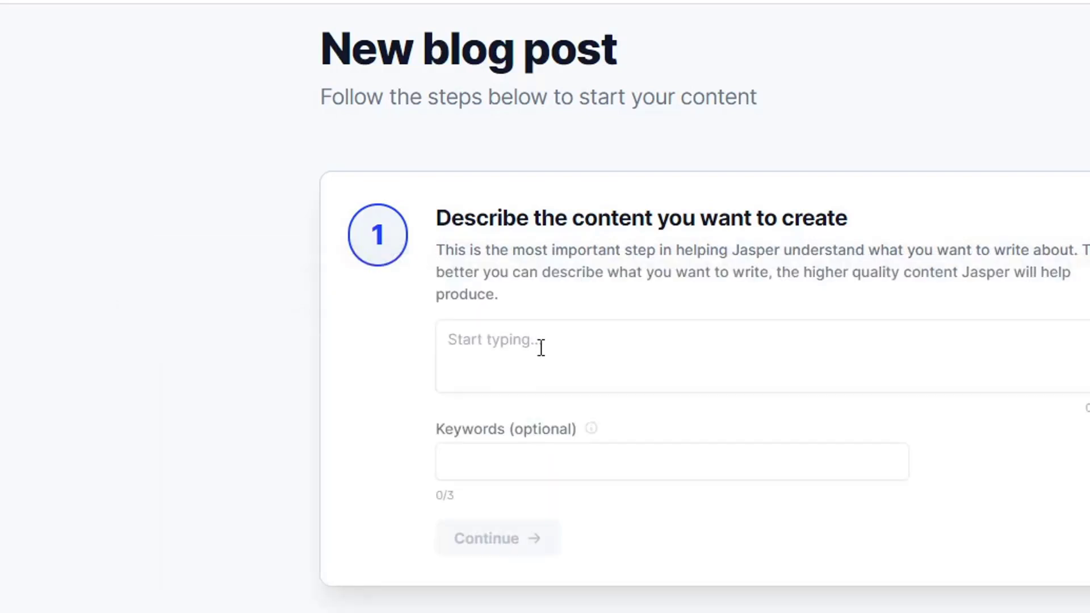
Step: Describe the content as "I want to write an article about the best gaming laptops"
left_click(573, 348)
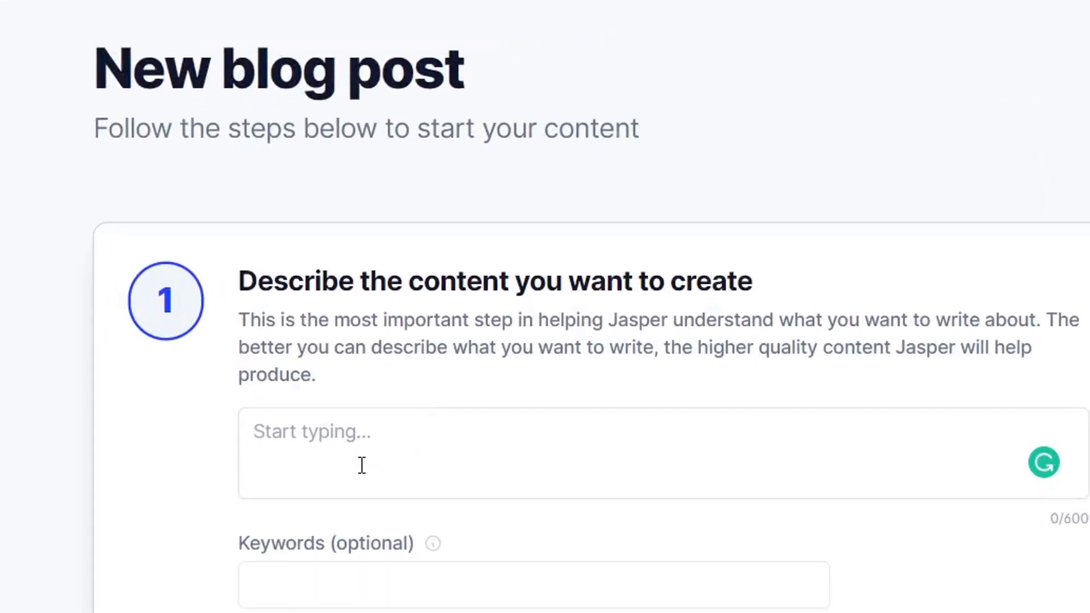
left_click(389, 521)
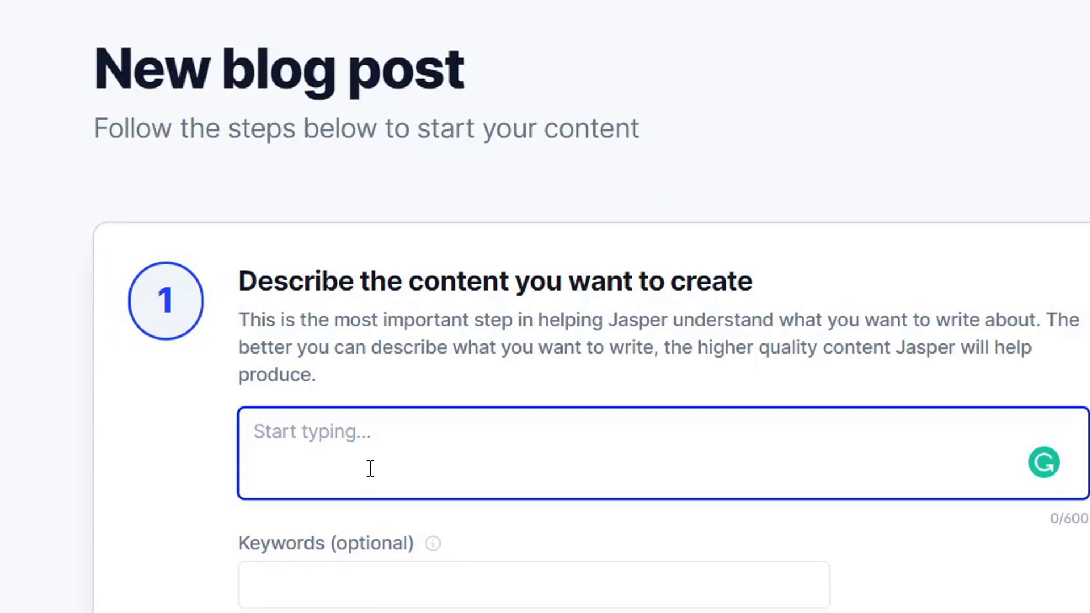
type("I")
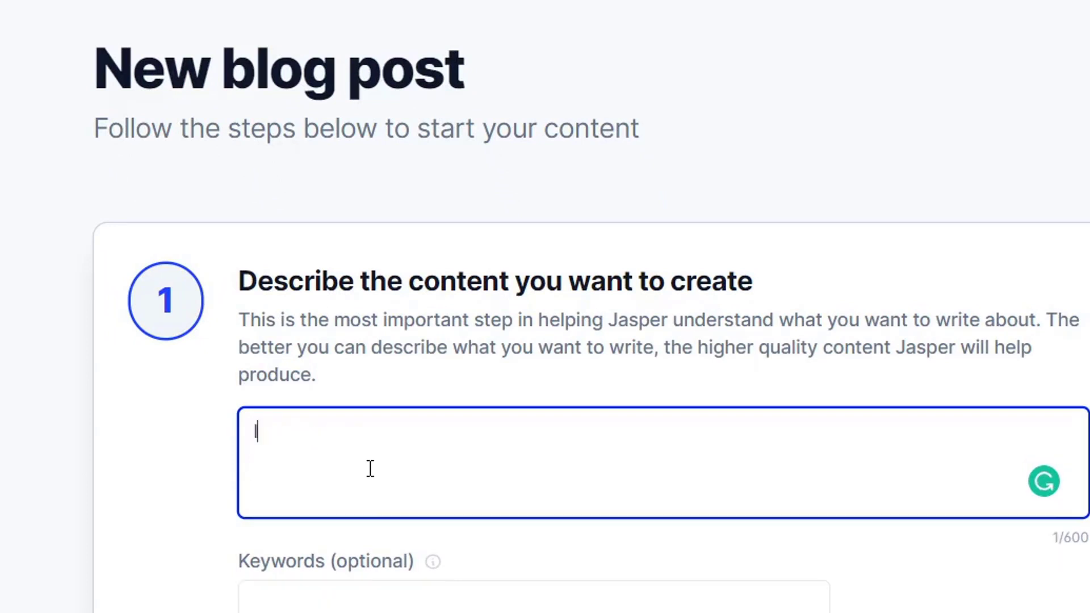
type(" want t")
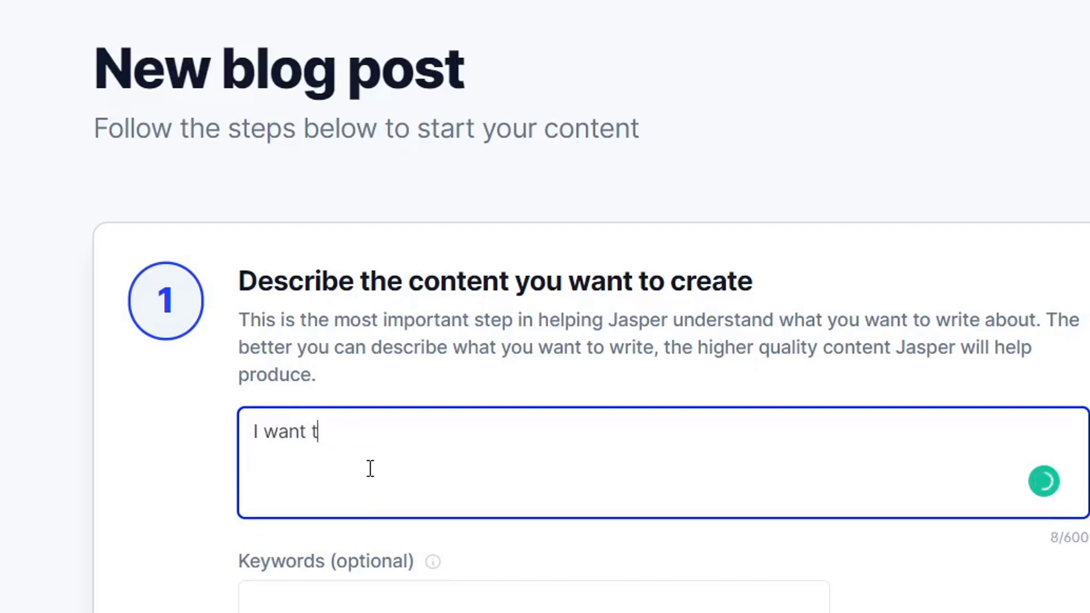
type("o write a")
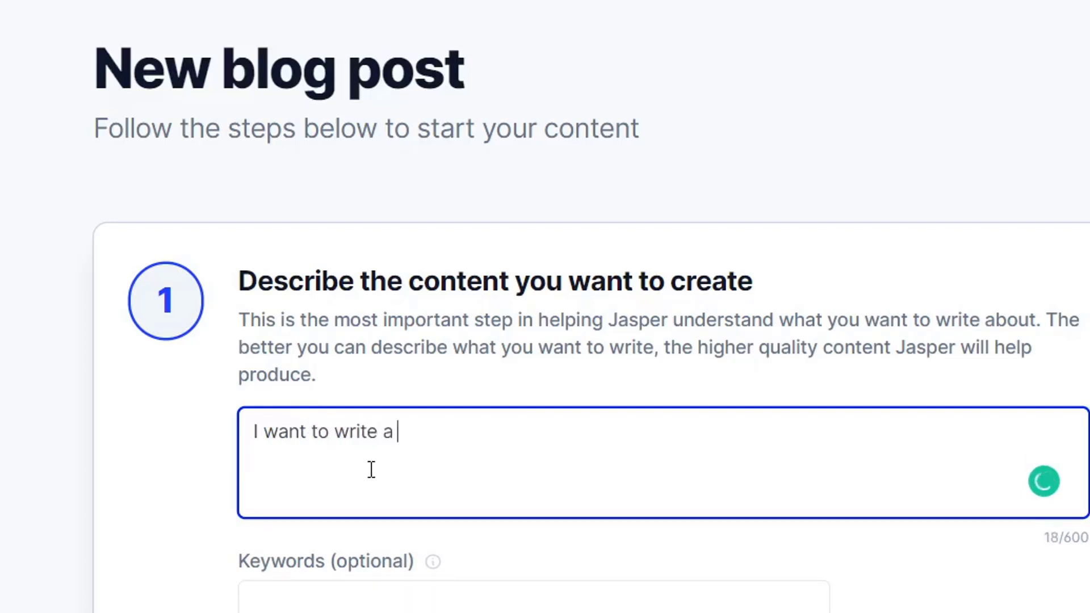
type("n article about best gaming laptops")
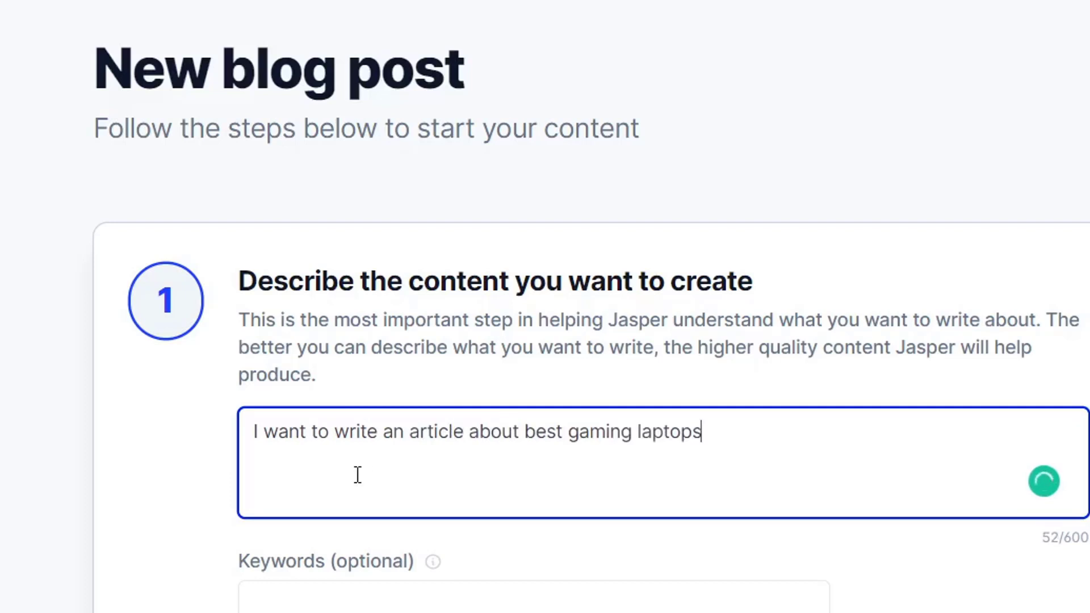
left_click(527, 436)
type("the")
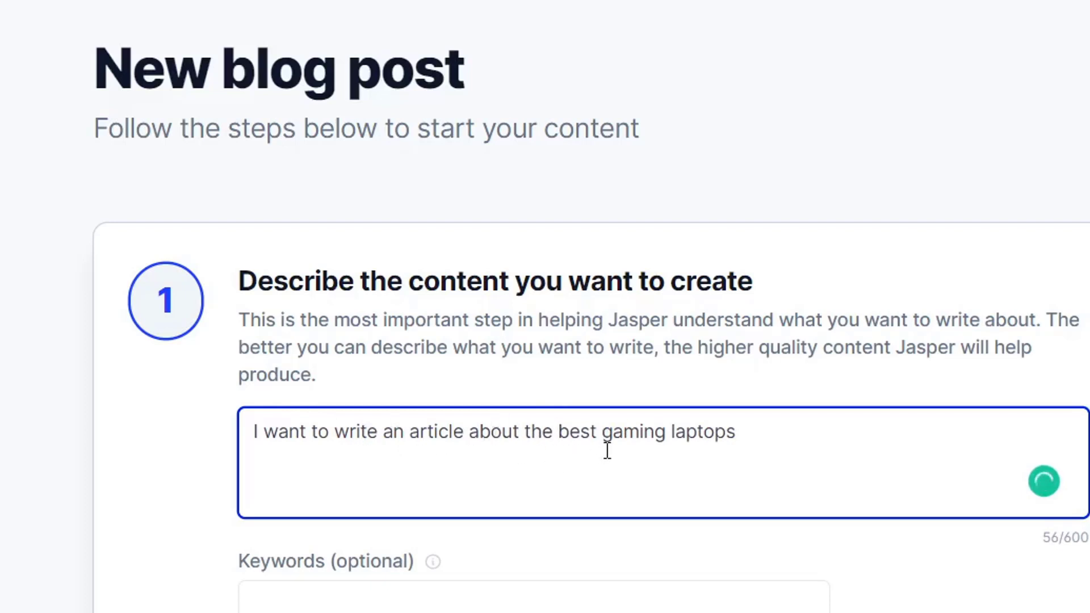
Step: Extend the end of the content description with "with product reviews"
left_click(777, 437)
type("with buying guide")
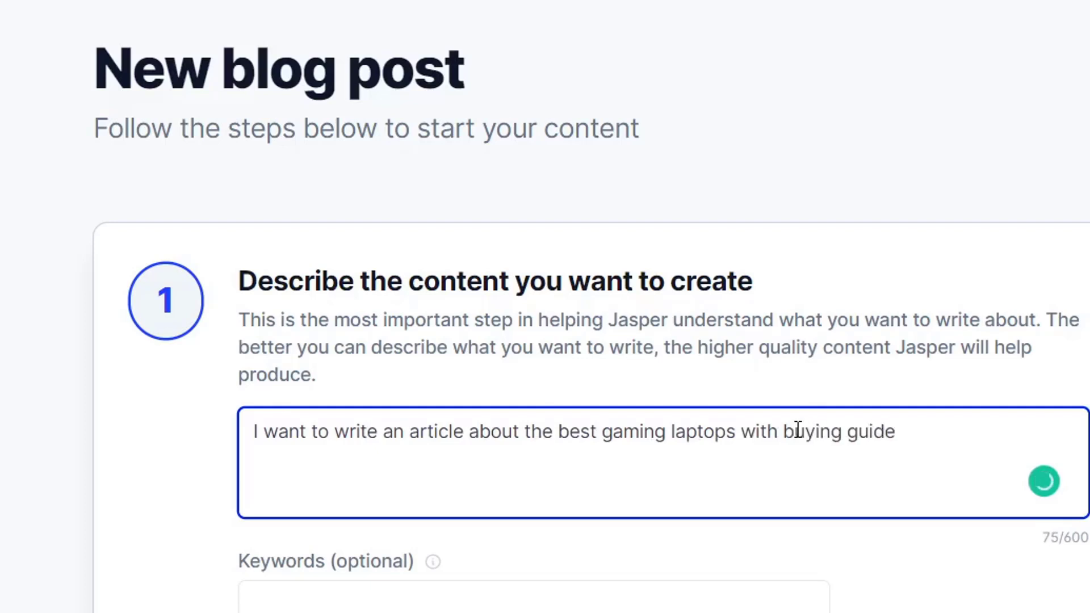
key("BackSpace")
type(",")
key("BackSpace")
key("BackSpace")
key("BackSpace")
key("BackSpace")
key("BackSpace")
key("BackSpace")
key("BackSpace")
key("BackSpace")
key("BackSpace")
key("BackSpace")
key("BackSpace")
key("BackSpace")
key("BackSpace")
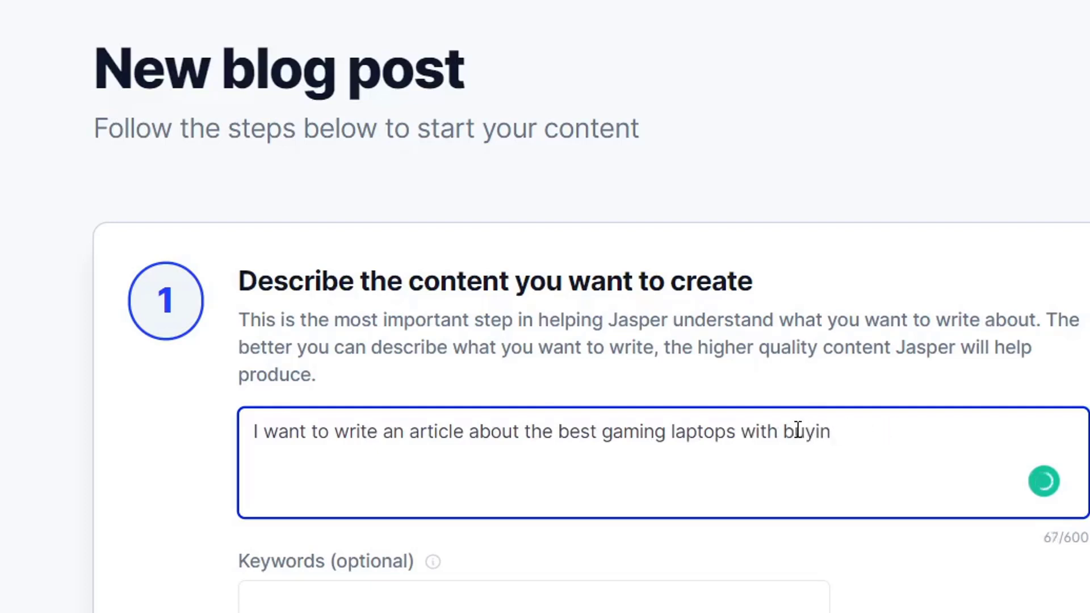
type("product reviews a")
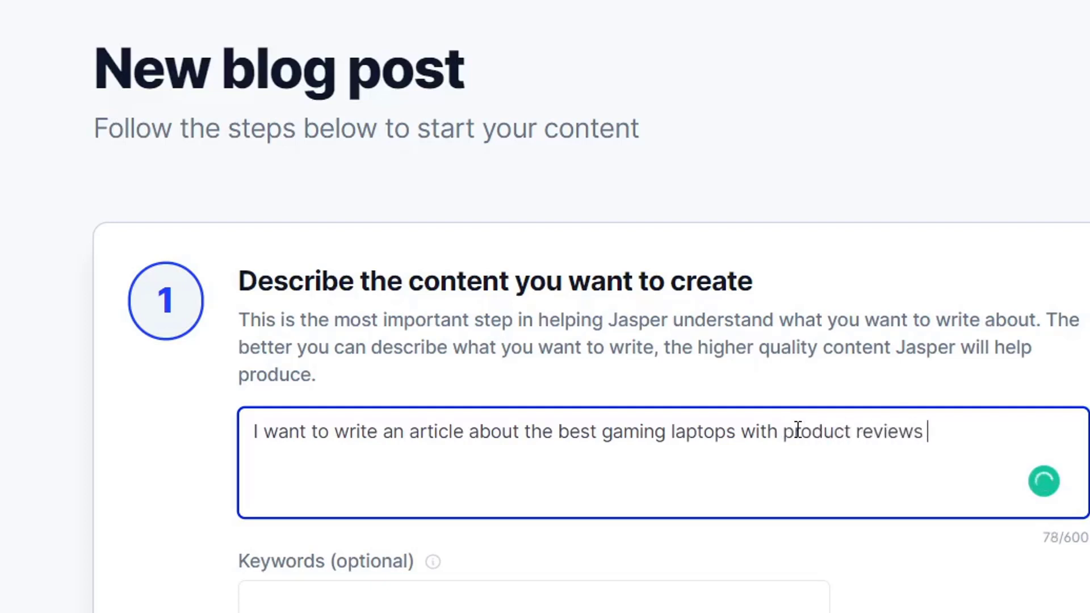
Step: Complete the content description by adding ", buying guide and faqs." at its end
key("BackSpace")
key("BackSpace")
type(", buying u")
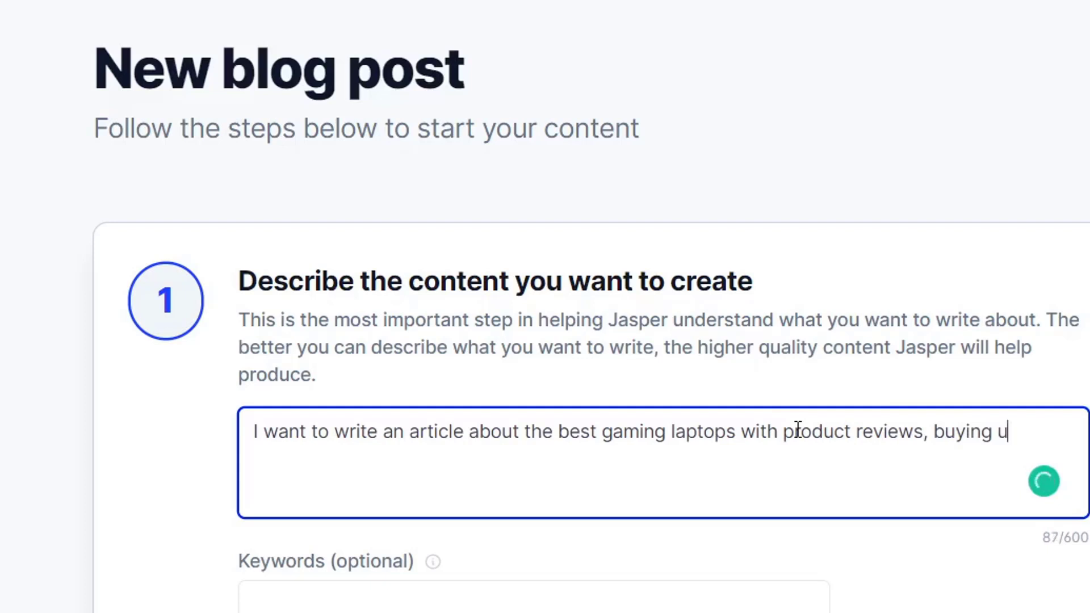
key("BackSpace")
type("guide a")
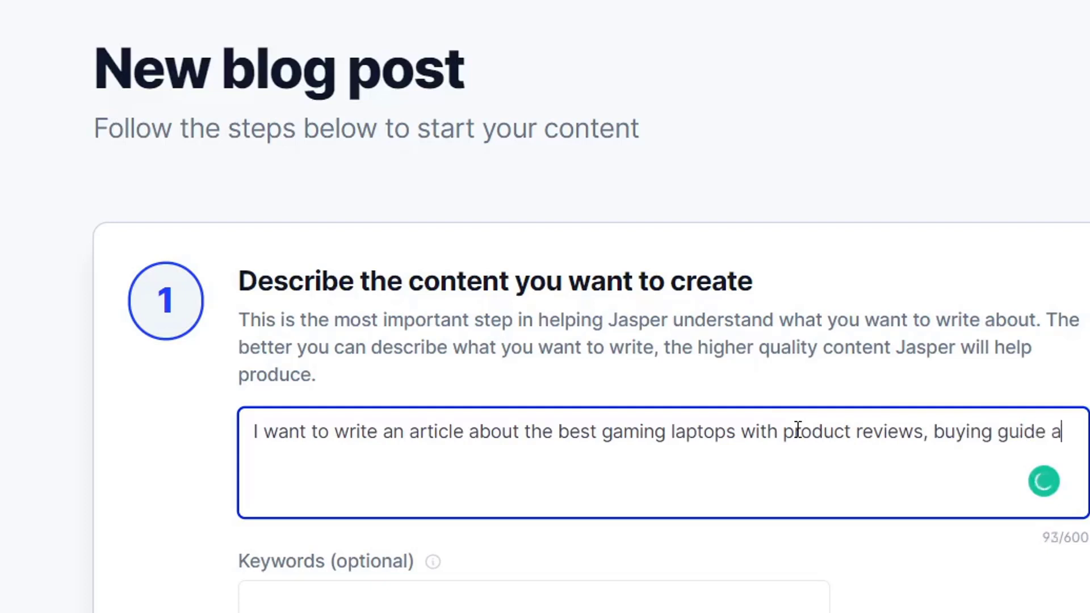
type("nd faw")
key("BackSpace")
type("q")
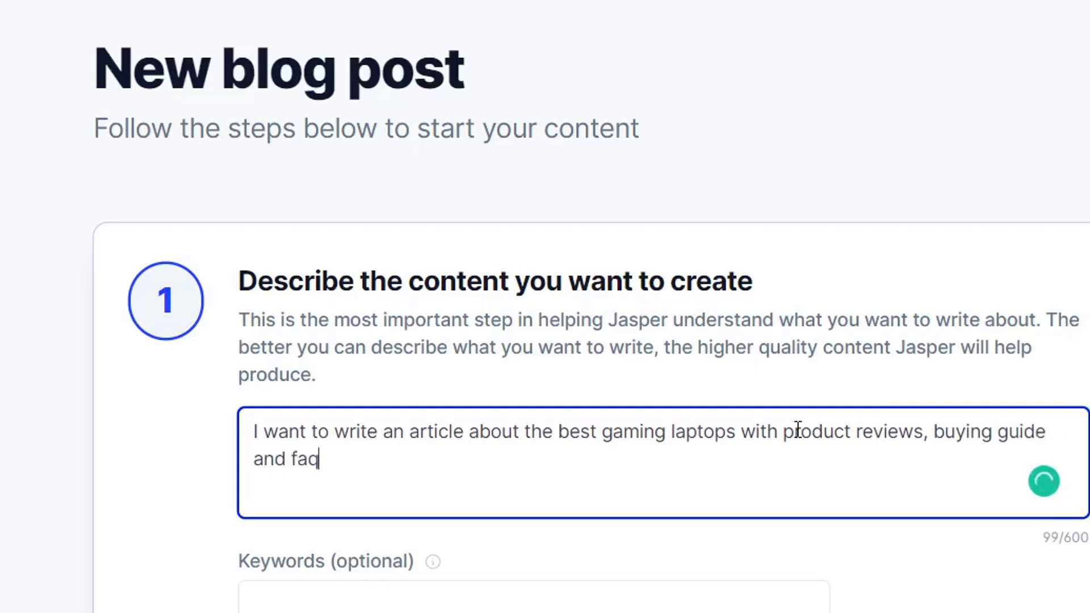
type("a")
key("BackSpace")
type("s.")
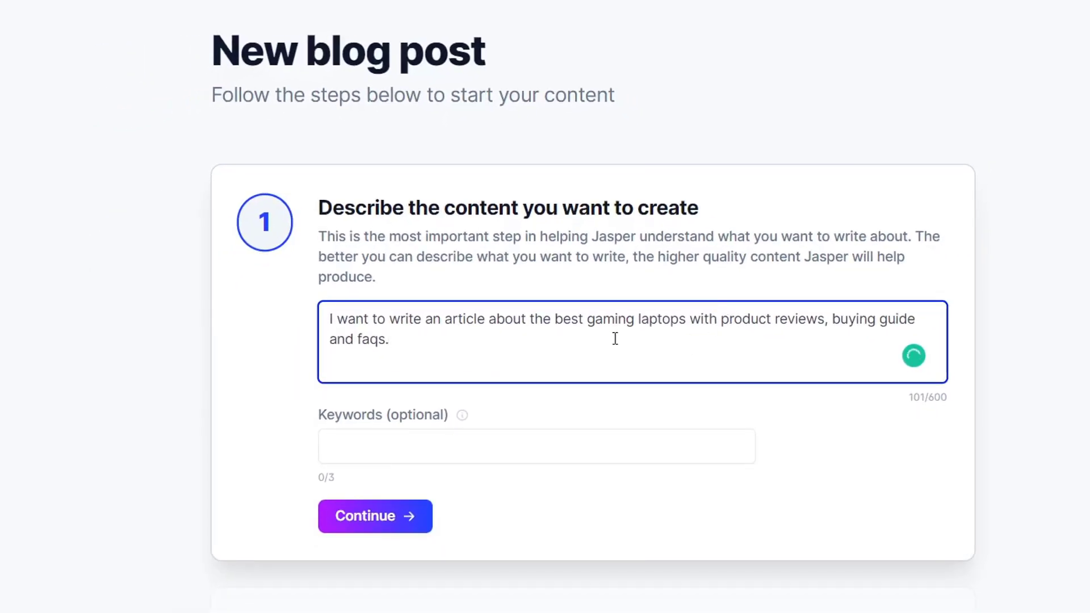
Step: Add the copied phrase "best gaming laptops" as a keyword for the blog post
left_click_drag(555, 319, 895, 319)
left_click(731, 323)
left_click(588, 363)
left_click(472, 440)
key("ctrl+v")
key("Return")
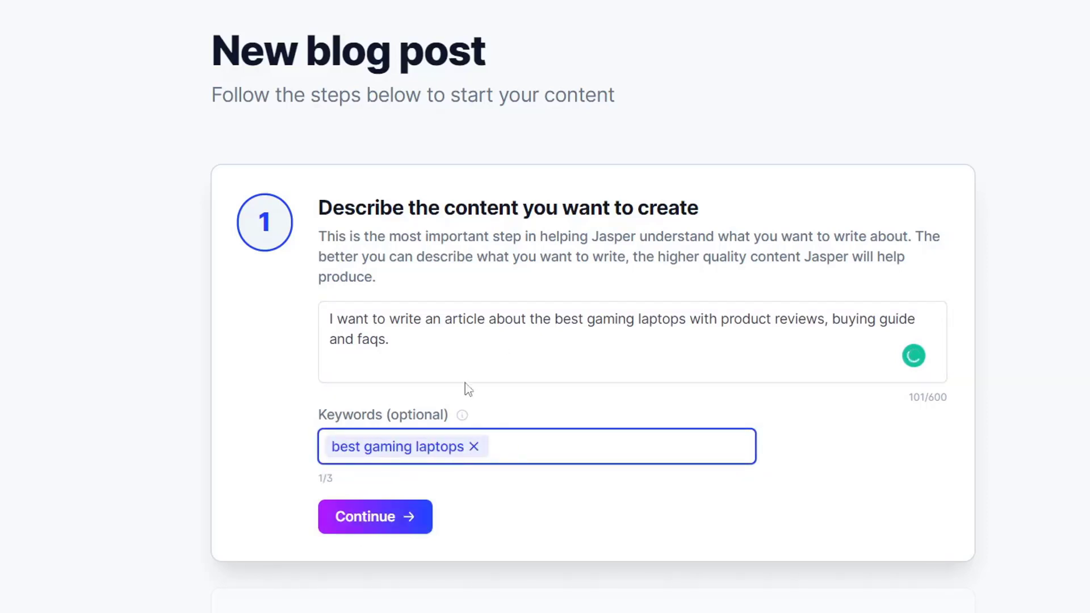
Step: Insert the word "effective" before "product reviews" in the content description
triple_click(502, 334)
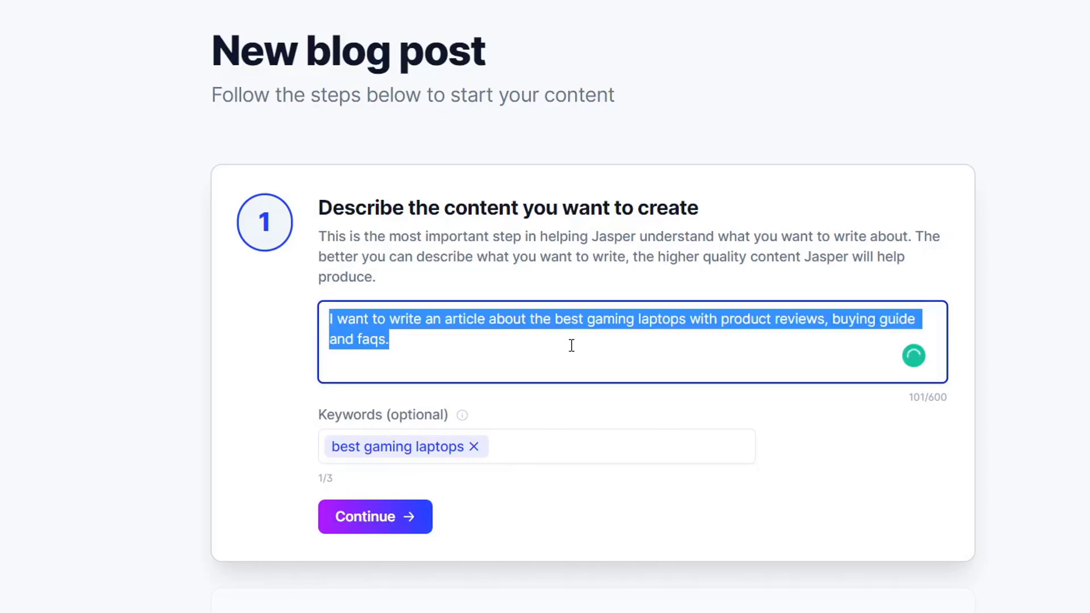
left_click(530, 319)
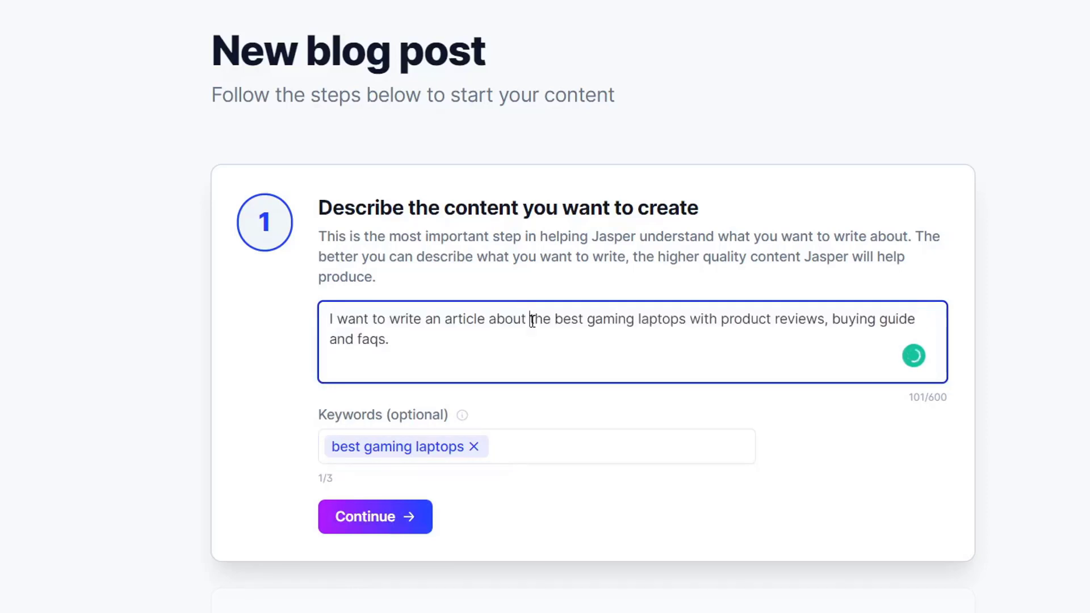
left_click(546, 315)
left_click_drag(548, 314, 636, 316)
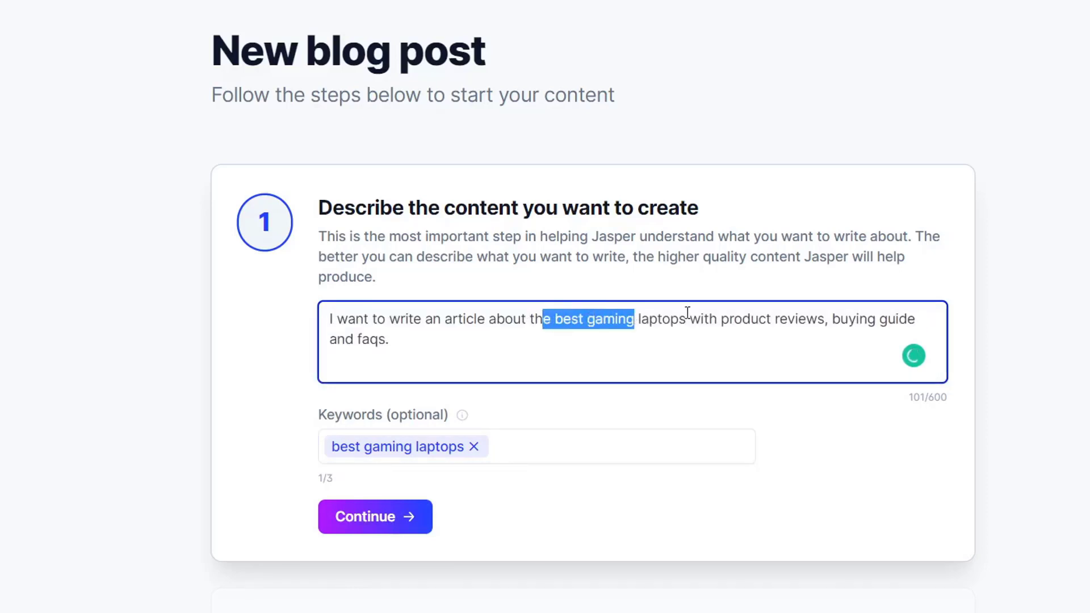
left_click(718, 316)
type("effective")
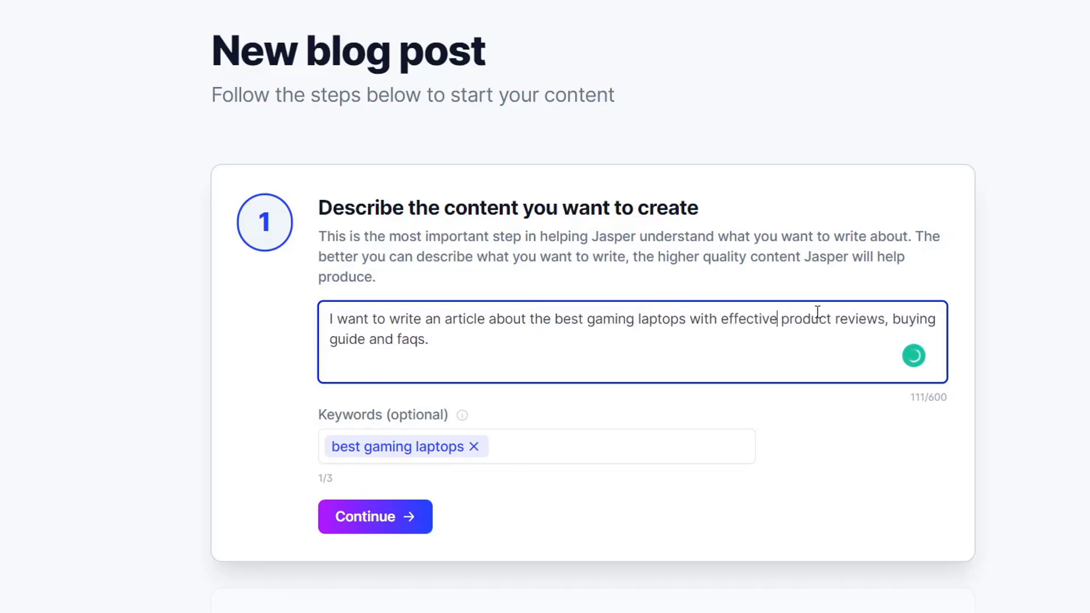
Step: Submit the content description with its keyword and generate title ideas for the post
left_click(472, 343)
scroll(477, 390, "down", 2)
left_click(384, 368)
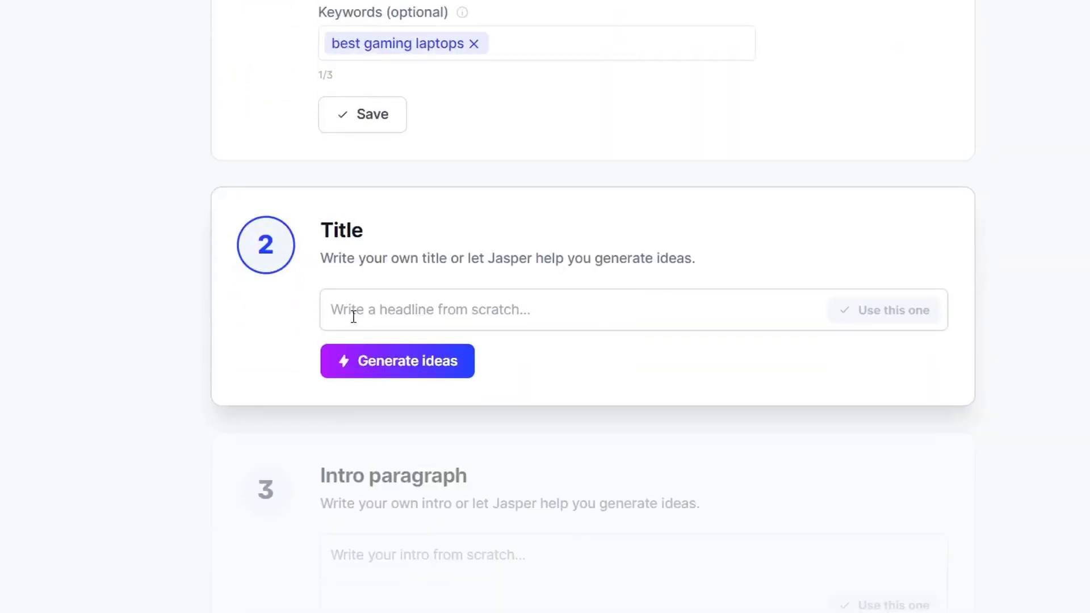
left_click(394, 362)
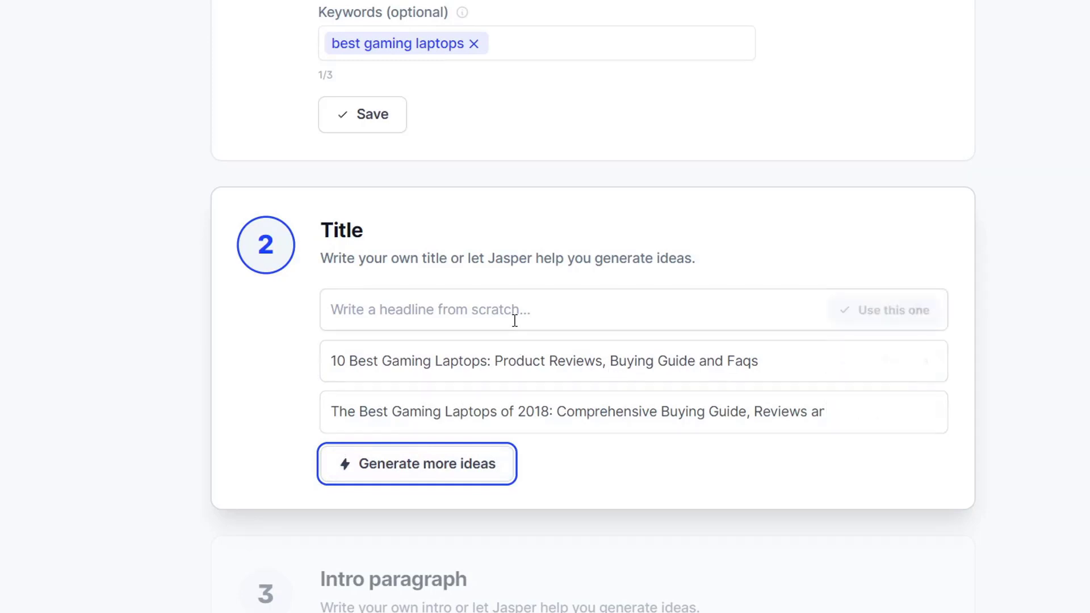
Step: Enter "The Best" as the start of a custom headline and generate more title ideas
left_click(478, 299)
type("The Best")
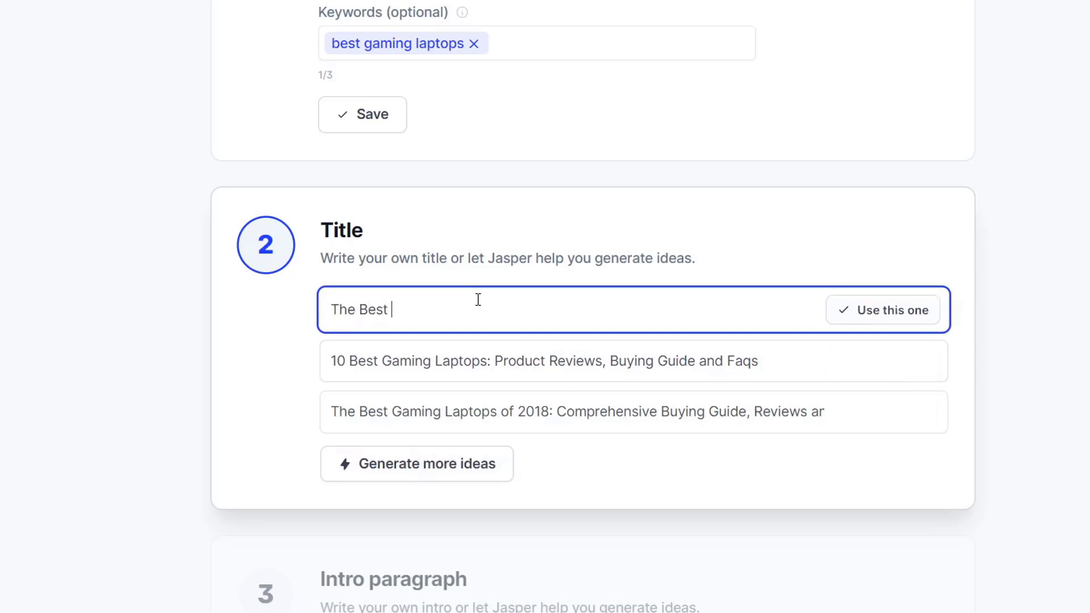
left_click(426, 465)
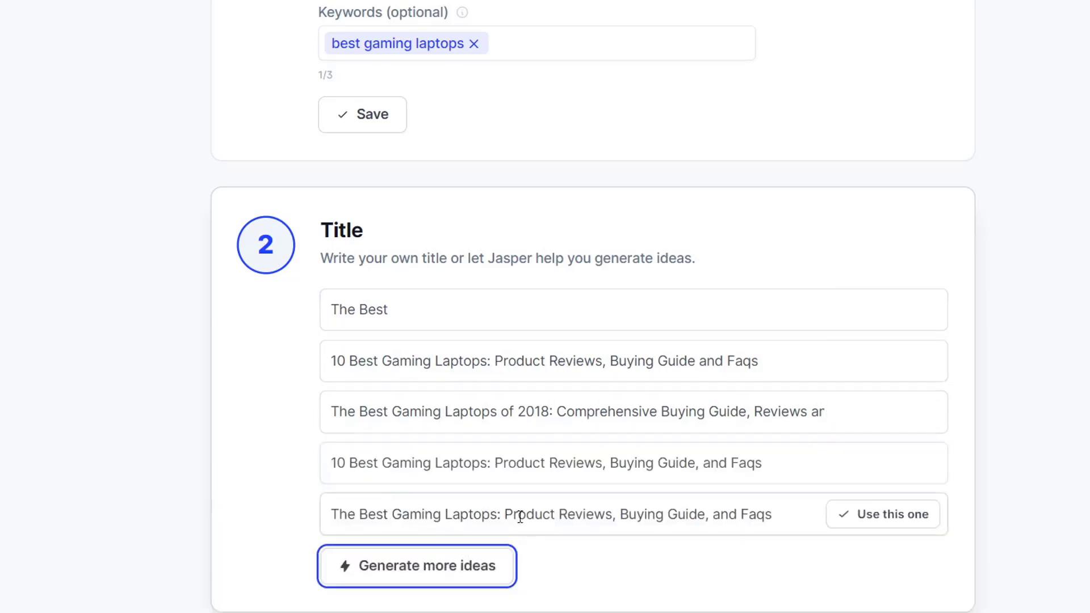
Step: Use the suggestion "The Best Gaming Laptops: Product Reviews, Buying Guide, and Faqs" as the title and place the text cursor in it
left_click(863, 515)
scroll(587, 150, "up", 3)
left_click(792, 171)
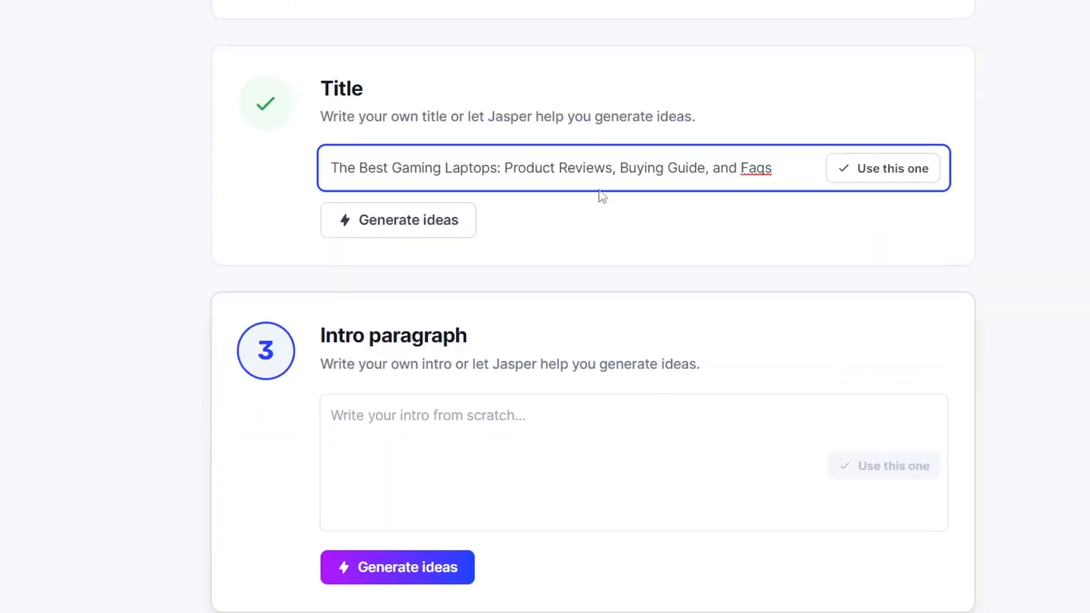
Step: Confirm "The Best Gaming Laptops: Product Reviews, Buying Guide, and Faqs" as the post's title
triple_click(812, 155)
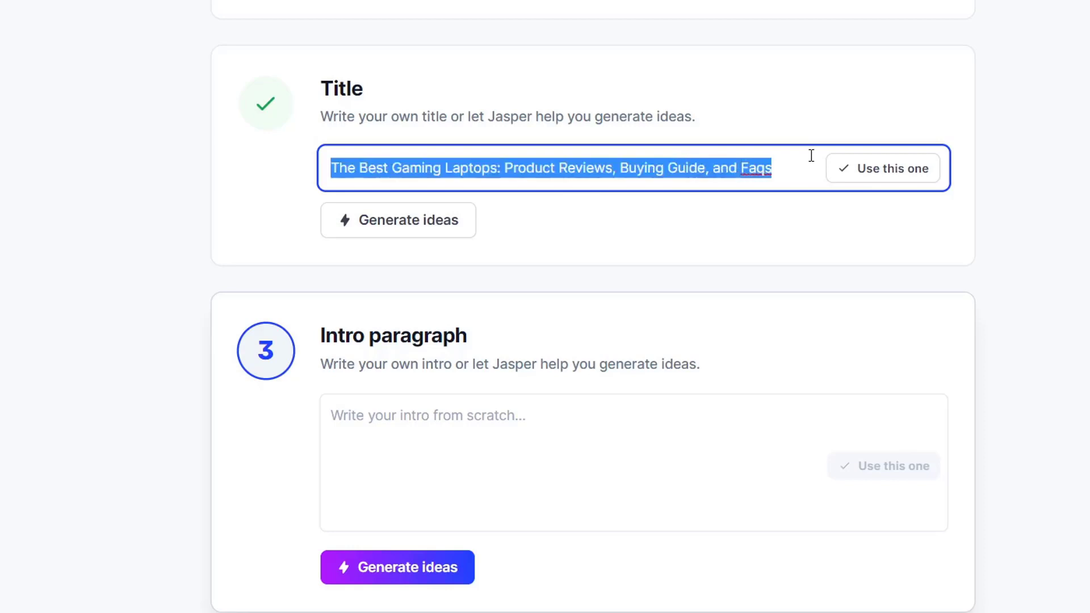
left_click(793, 175)
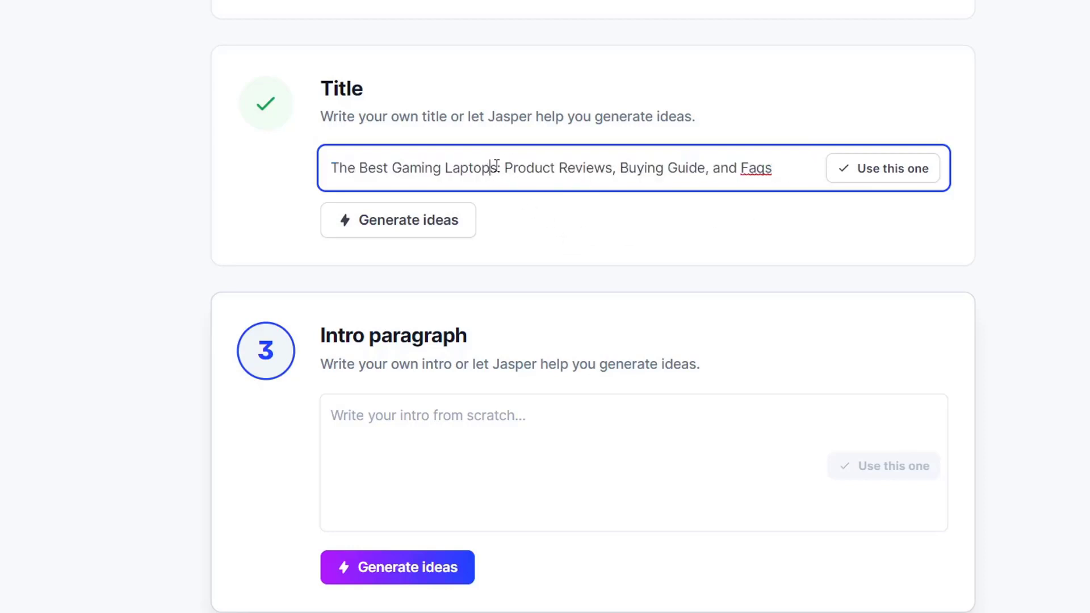
left_click_drag(496, 165, 738, 168)
left_click(750, 169)
left_click_drag(501, 168, 606, 171)
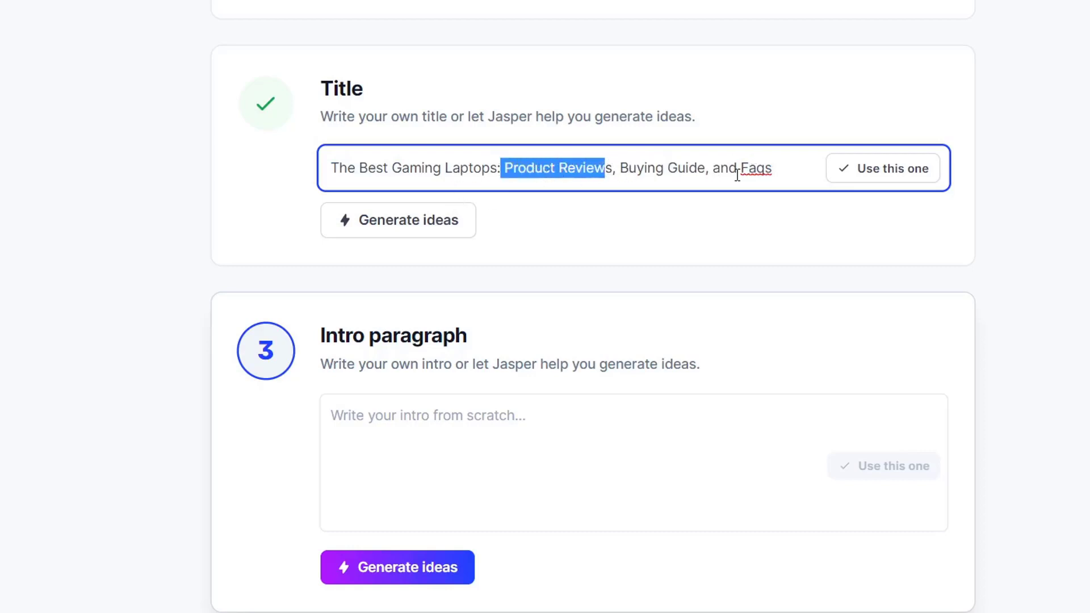
left_click_drag(359, 167, 481, 168)
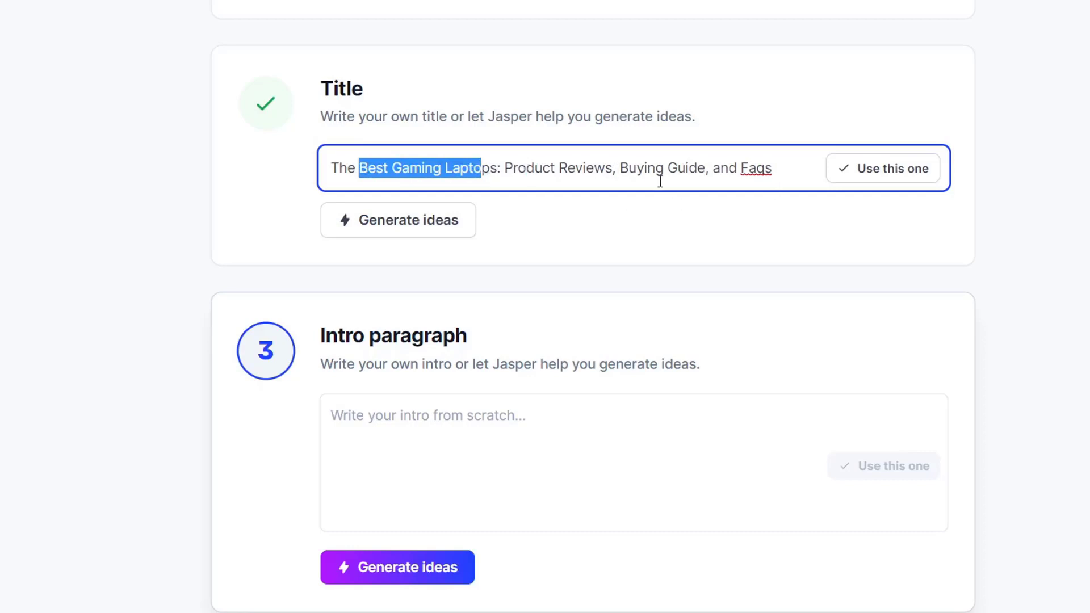
left_click(879, 180)
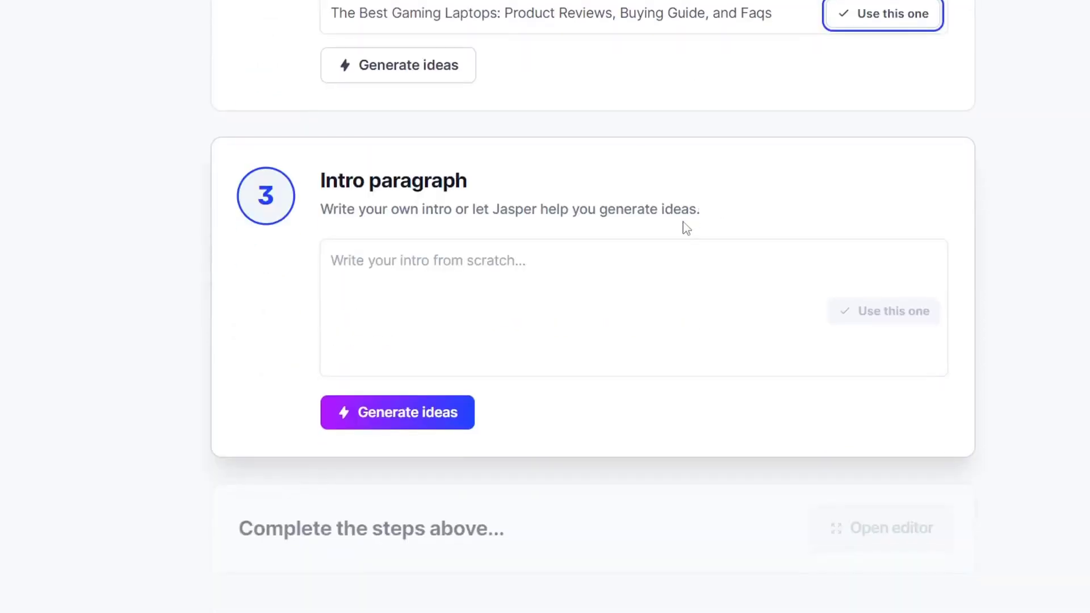
Step: Generate intro paragraph ideas and use the one beginning "Are you in the market for a new gaming laptop?"
left_click(435, 293)
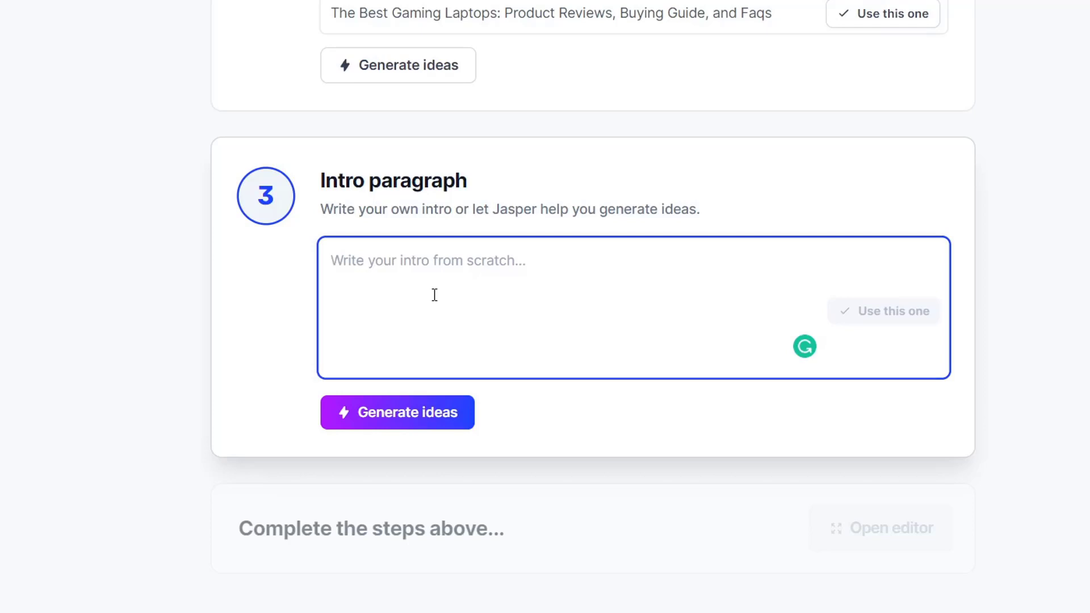
left_click(399, 414)
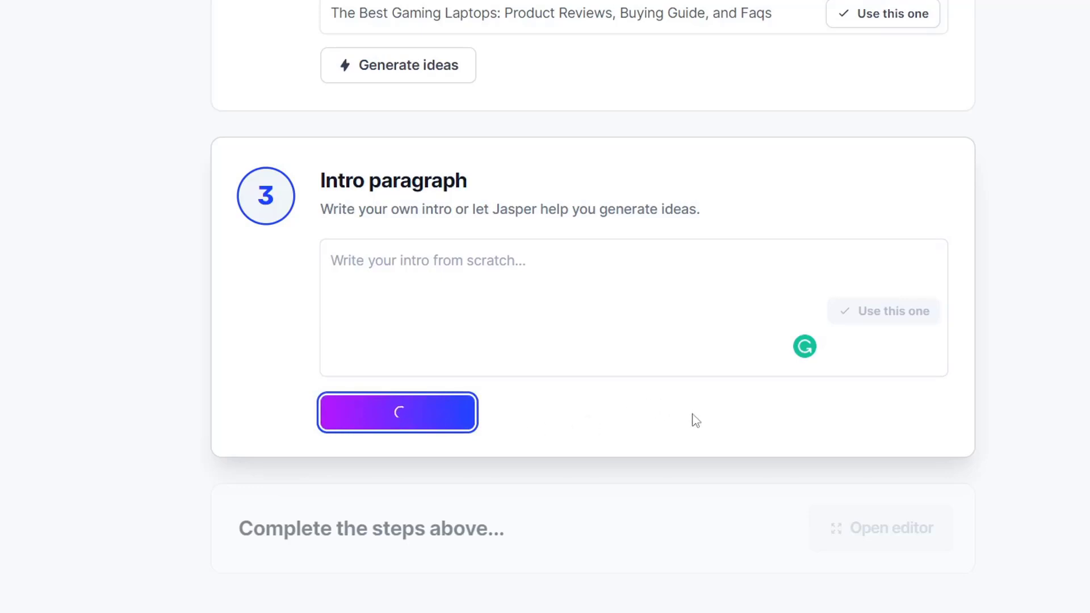
scroll(1078, 401, "down", 4)
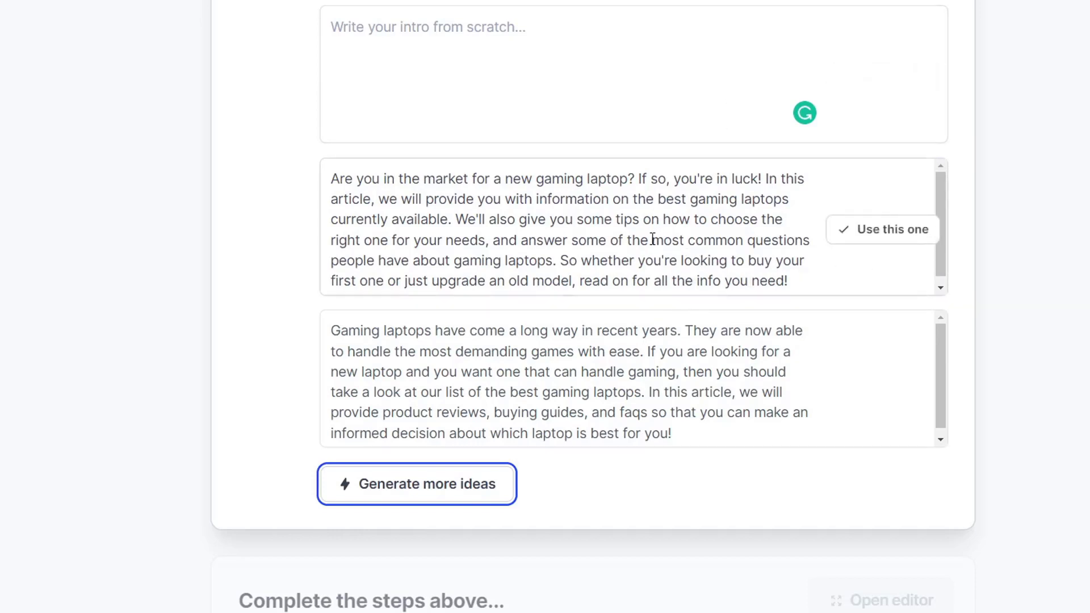
scroll(516, 377, "down", 1)
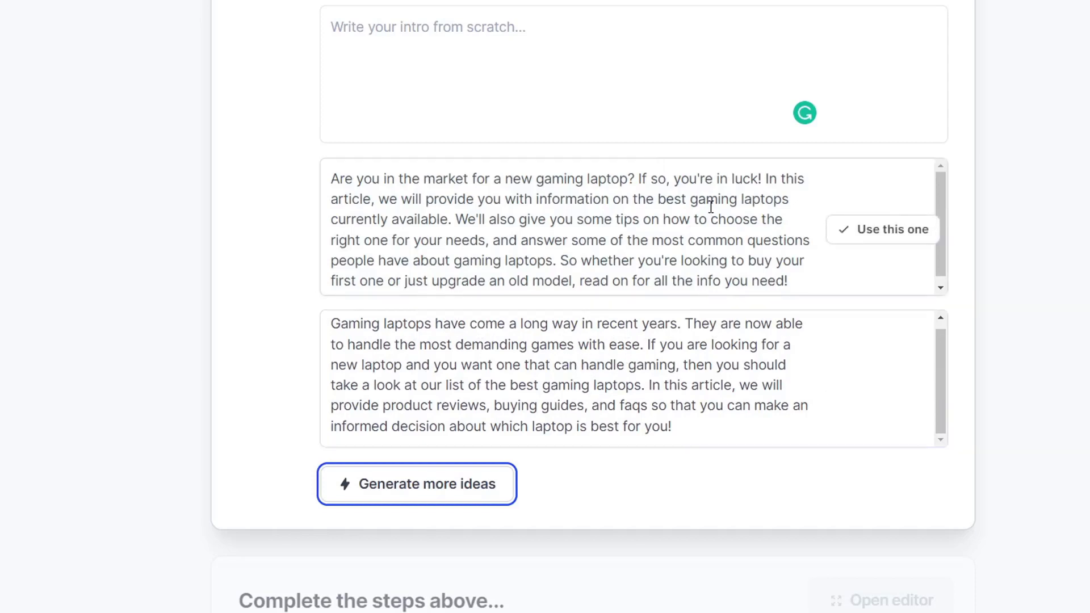
left_click(882, 231)
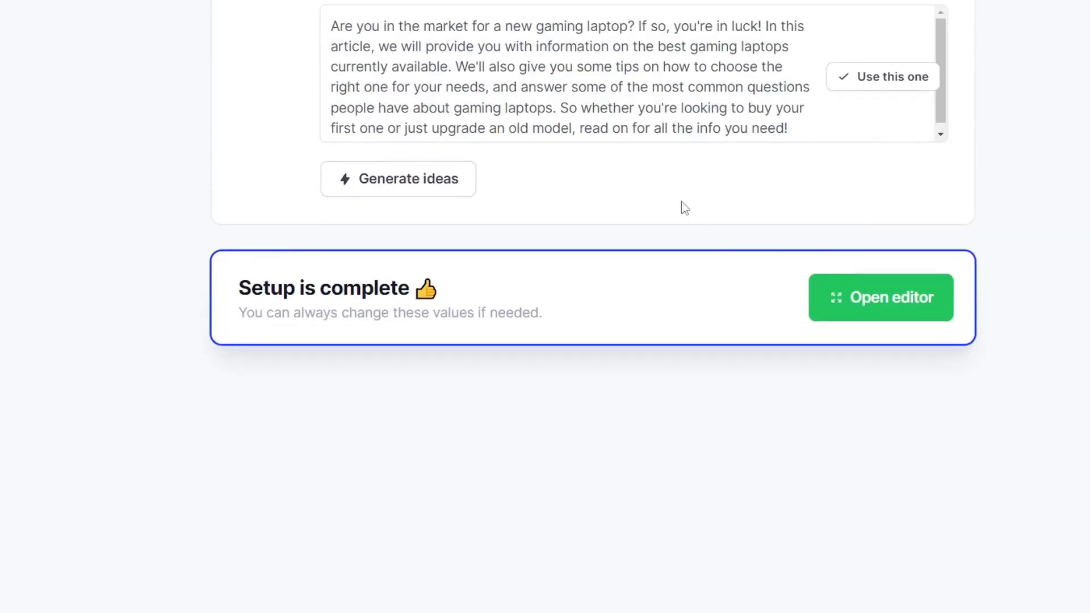
Step: Open the post in the document editor and replace the exclamation mark ending the intro paragraph with a period
left_click(877, 310)
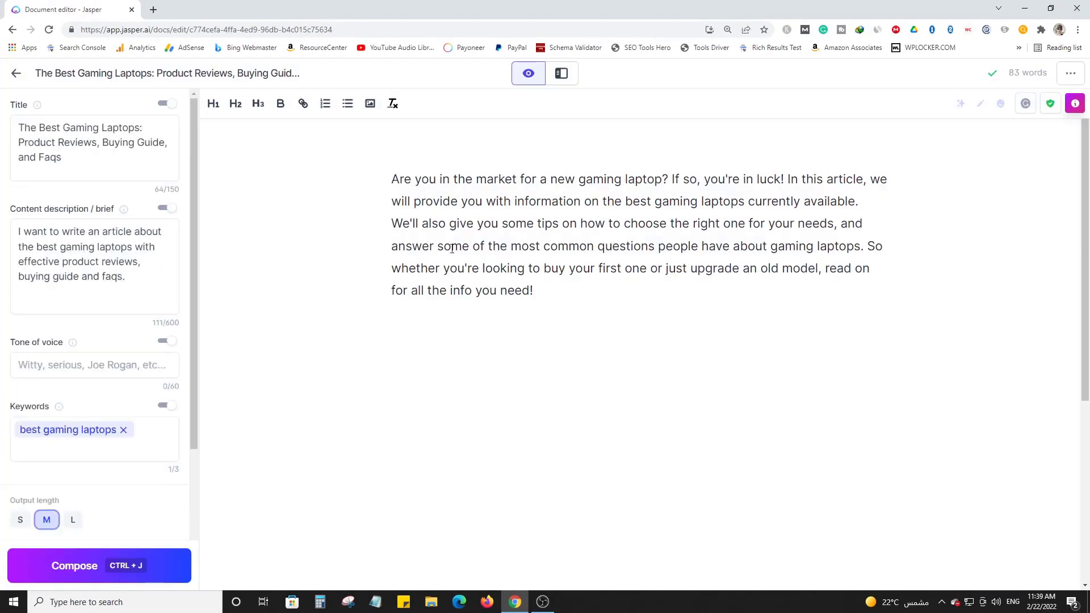
left_click(632, 292)
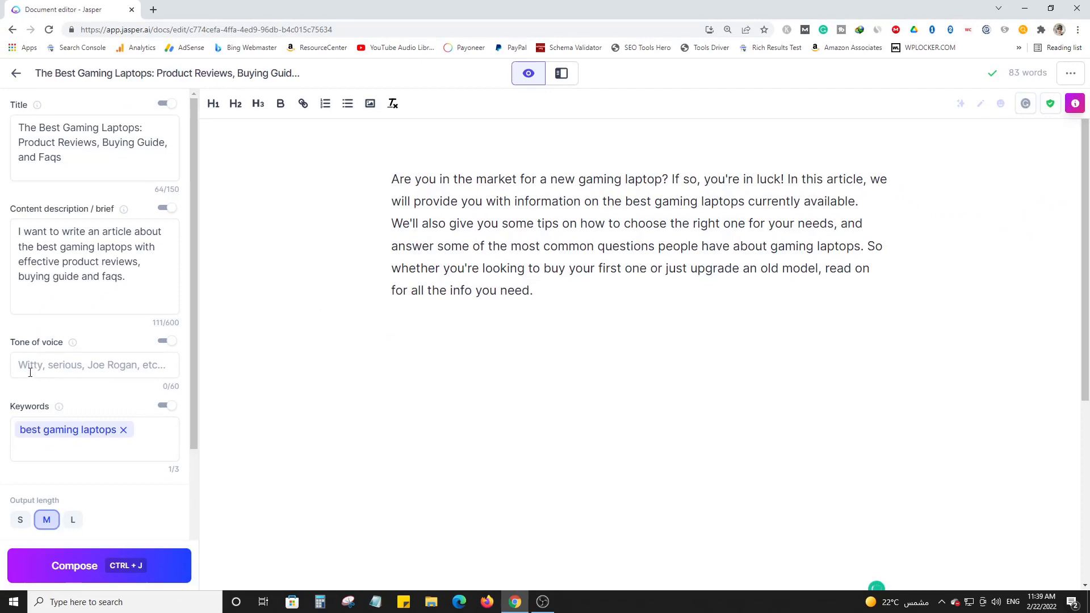
Step: Check the title and content description, and set the tone of voice to "winsome"
triple_click(46, 129)
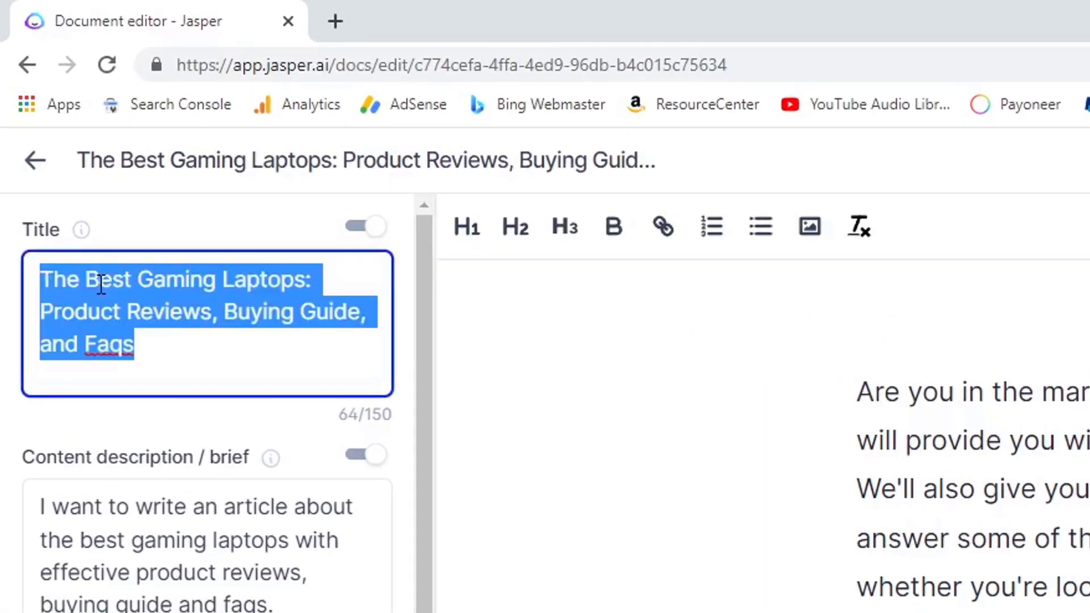
left_click(160, 351)
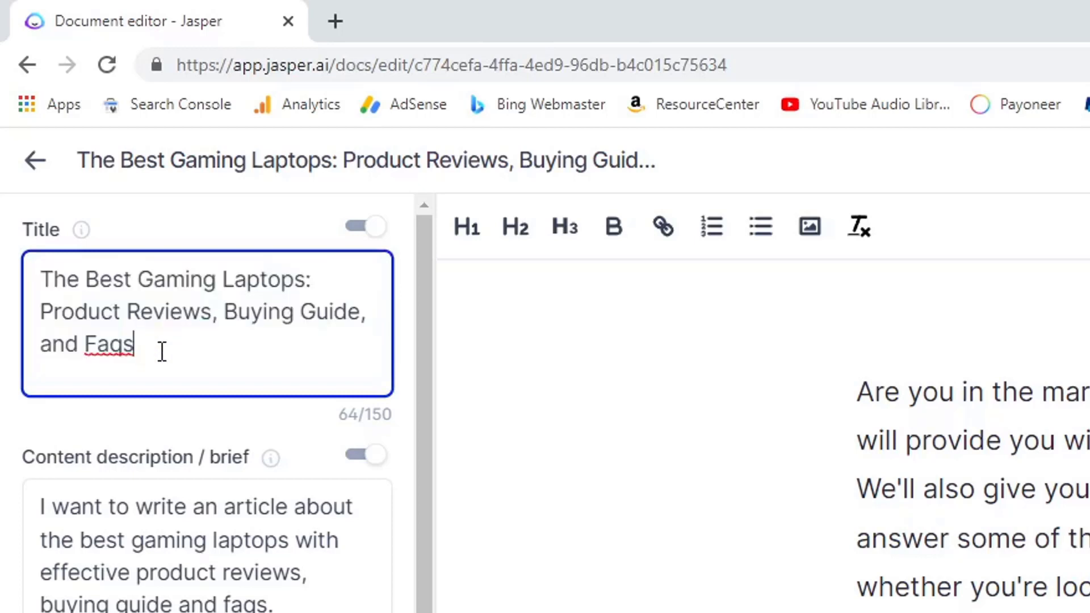
left_click_drag(75, 278, 244, 278)
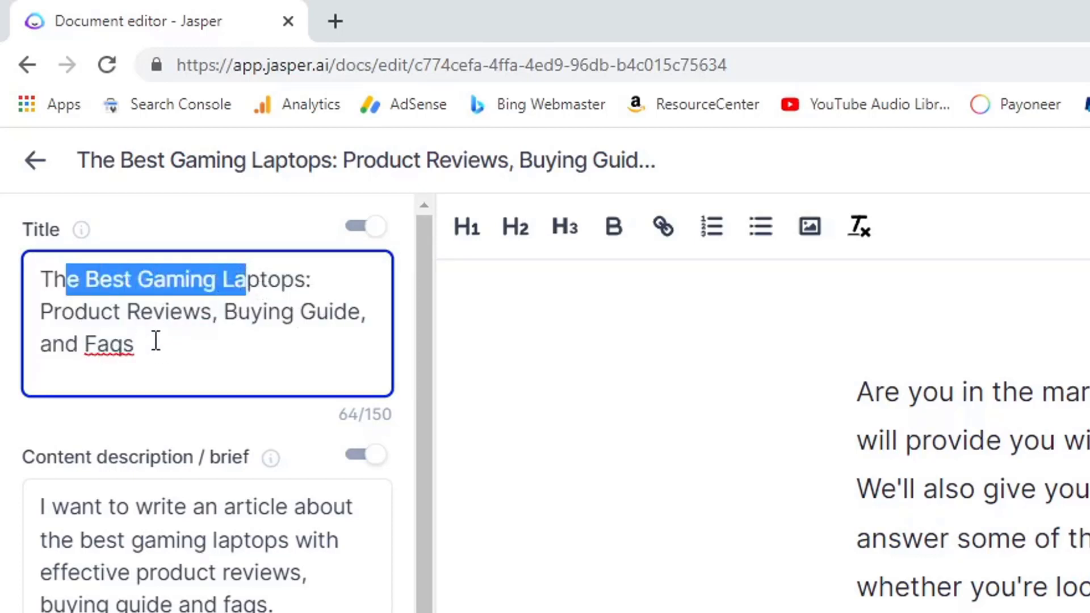
left_click(116, 567)
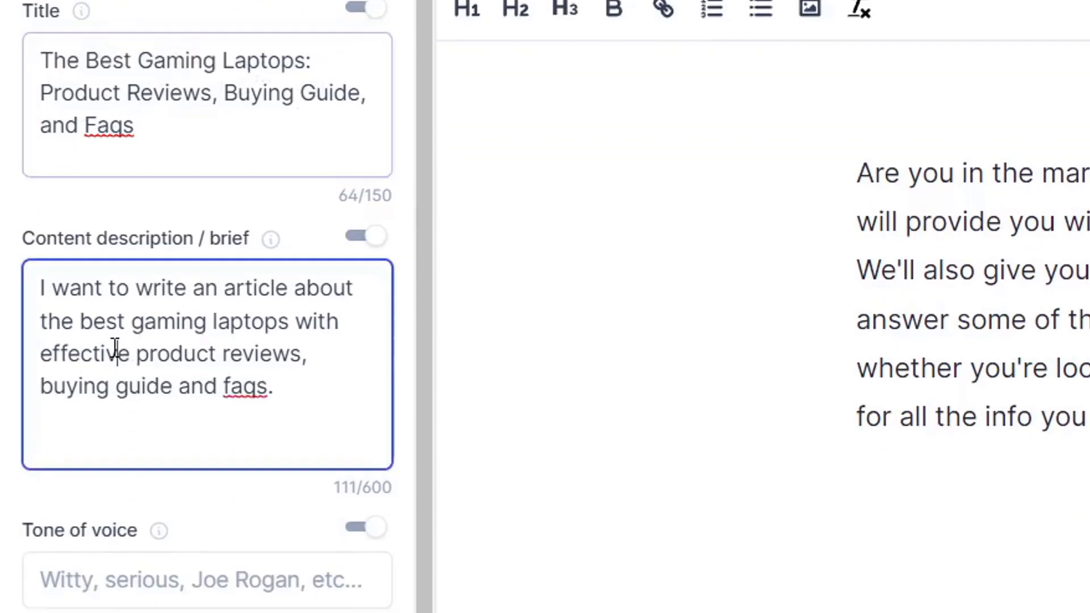
key("ctrl+a")
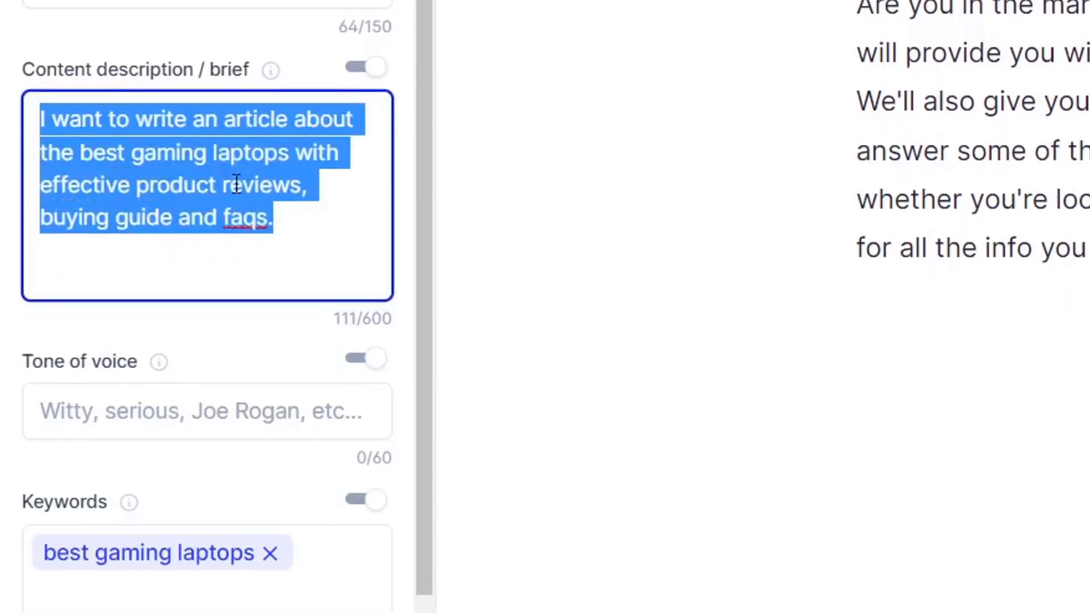
left_click(133, 588)
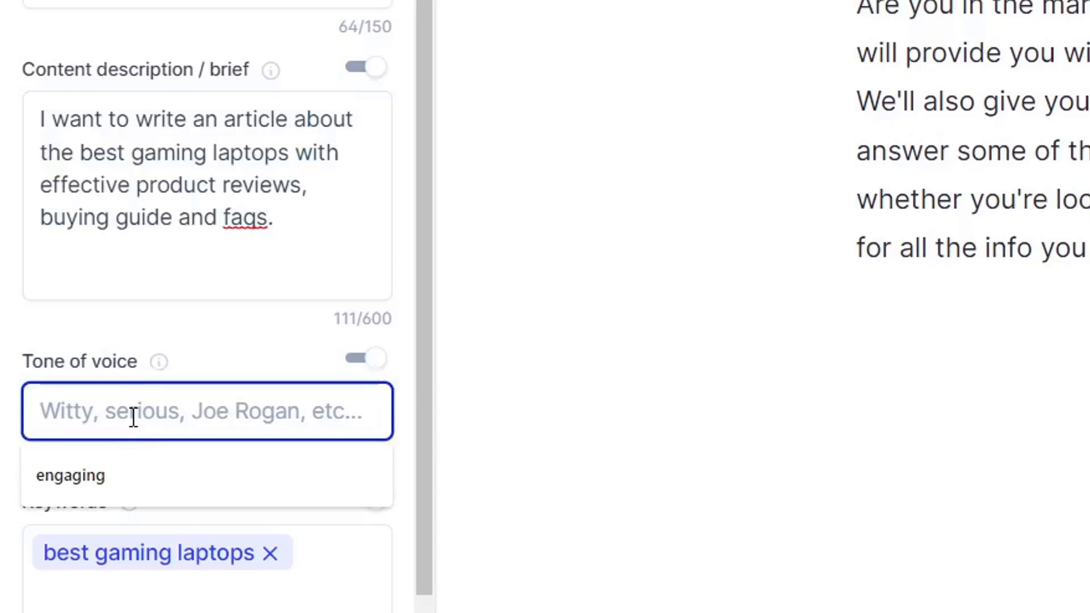
type("winsome")
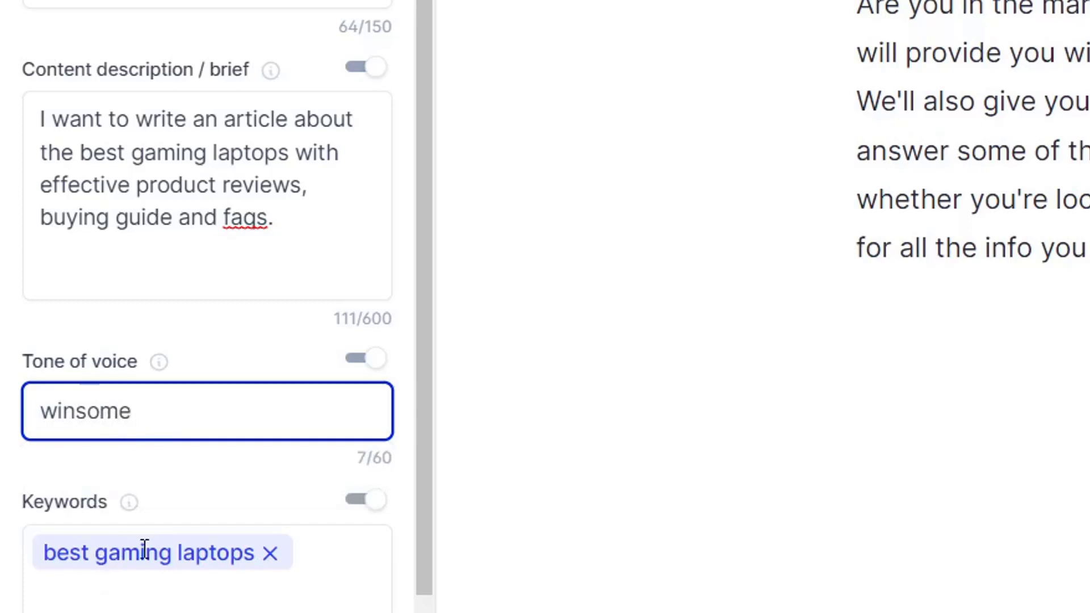
Step: Copy the entire intro paragraph from the document
double_click(274, 205)
triple_click(273, 206)
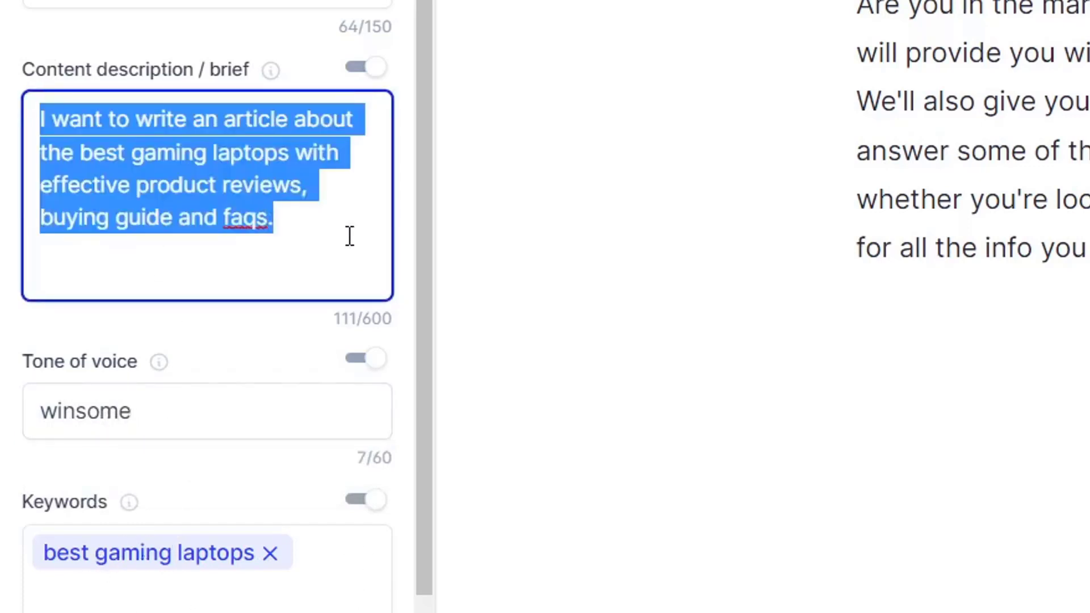
left_click(314, 236)
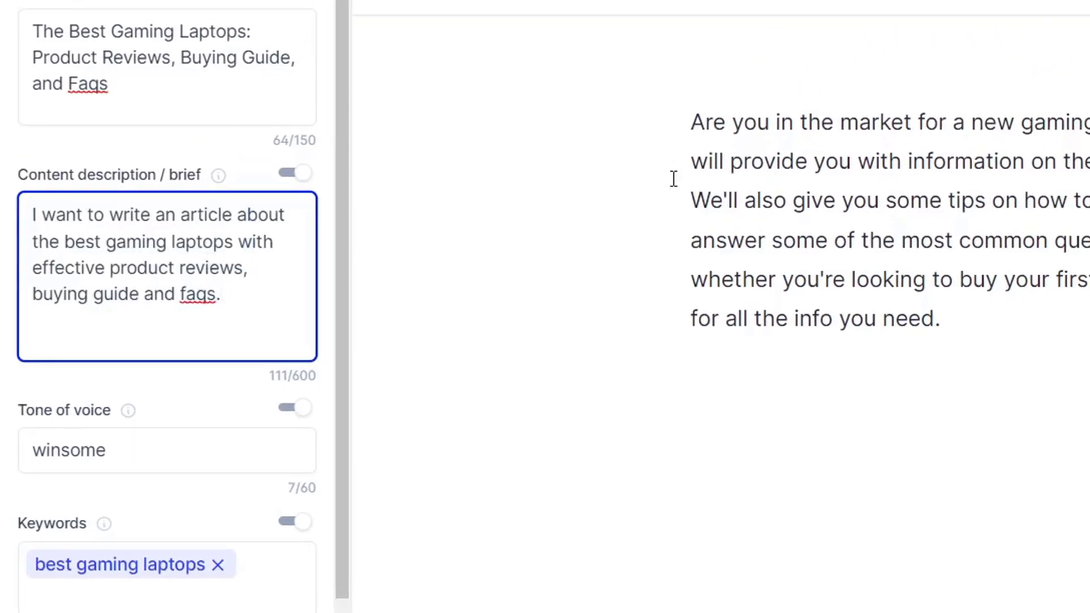
left_click_drag(650, 159, 924, 321)
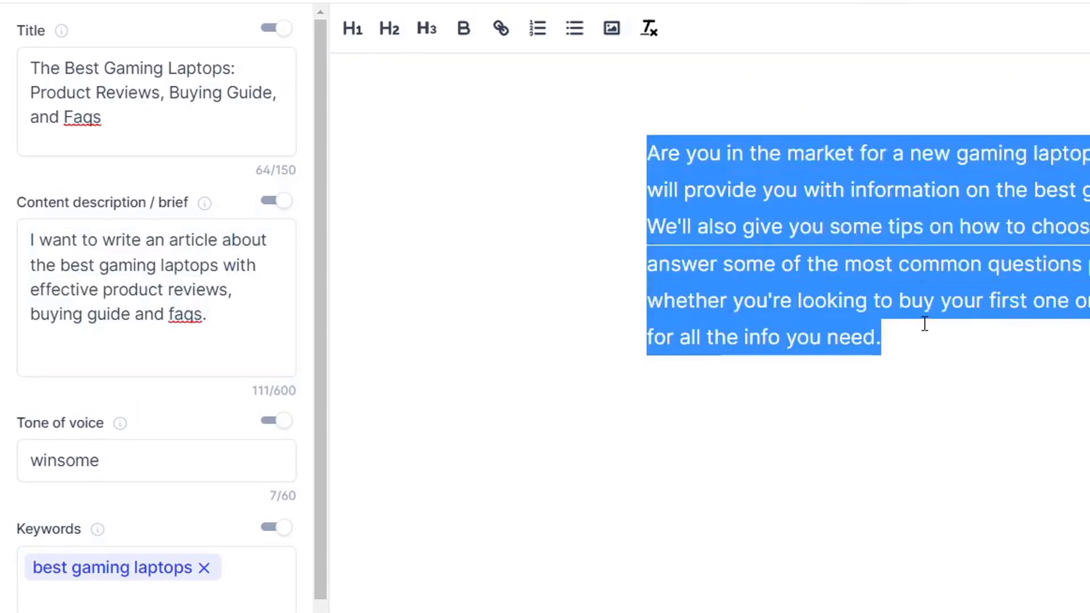
right_click(824, 211)
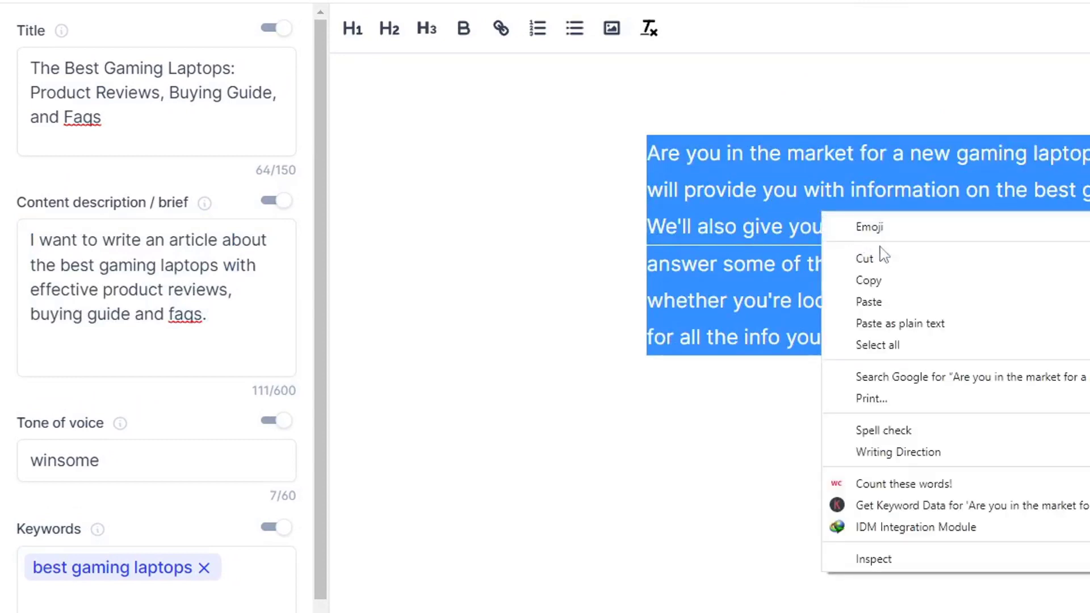
left_click(894, 280)
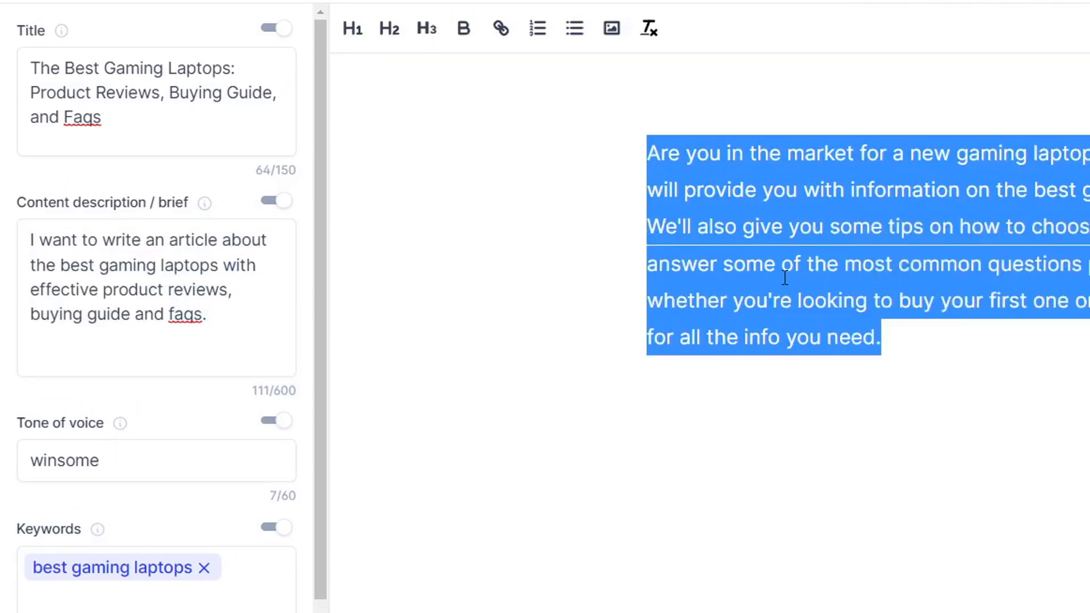
Step: Paste the copied intro on a new line above the existing text in the content description
left_click(32, 239)
key("Return")
key("Up")
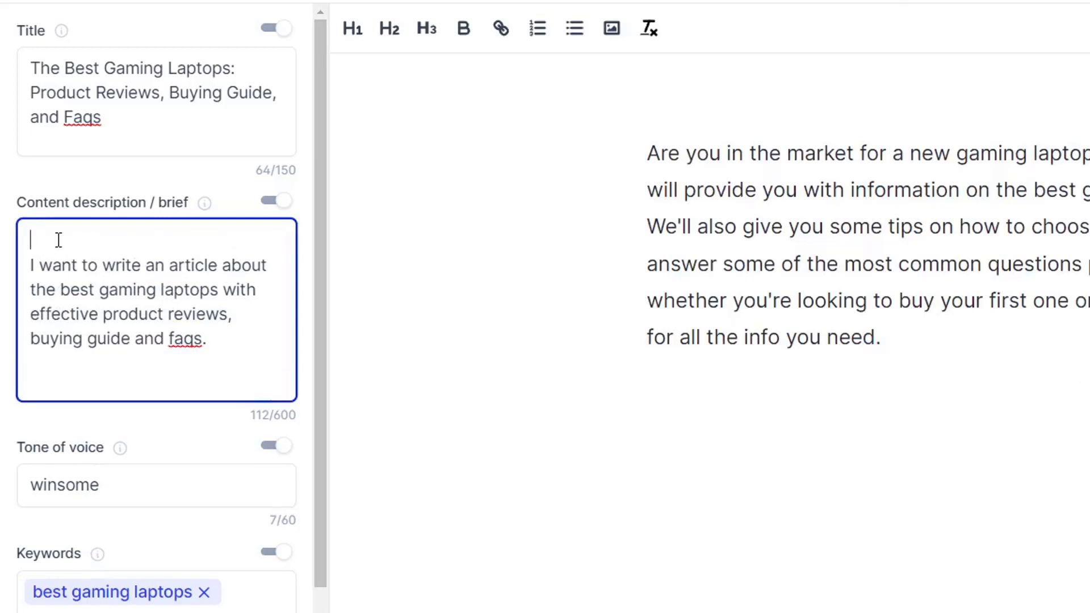
key("ctrl+v")
scroll(227, 377, "down", 7)
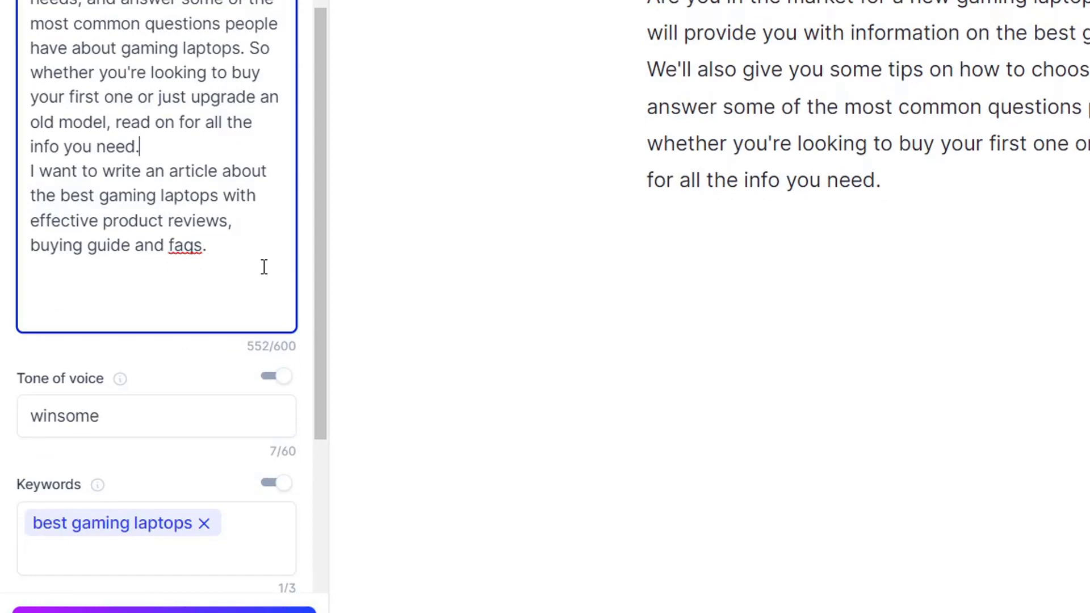
scroll(113, 146, "up", 5)
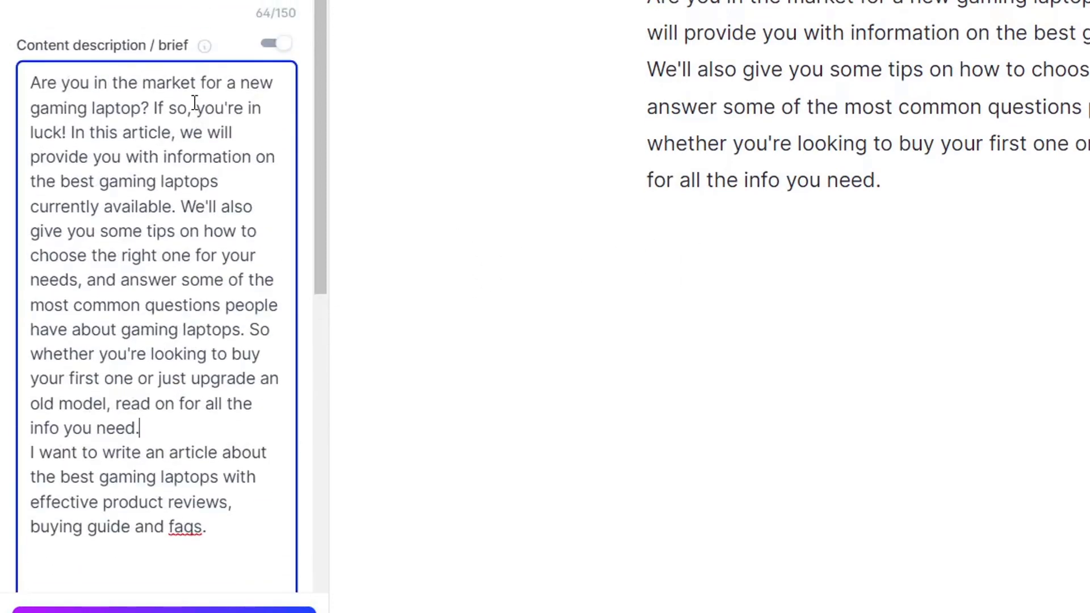
scroll(175, 209, "down", 5)
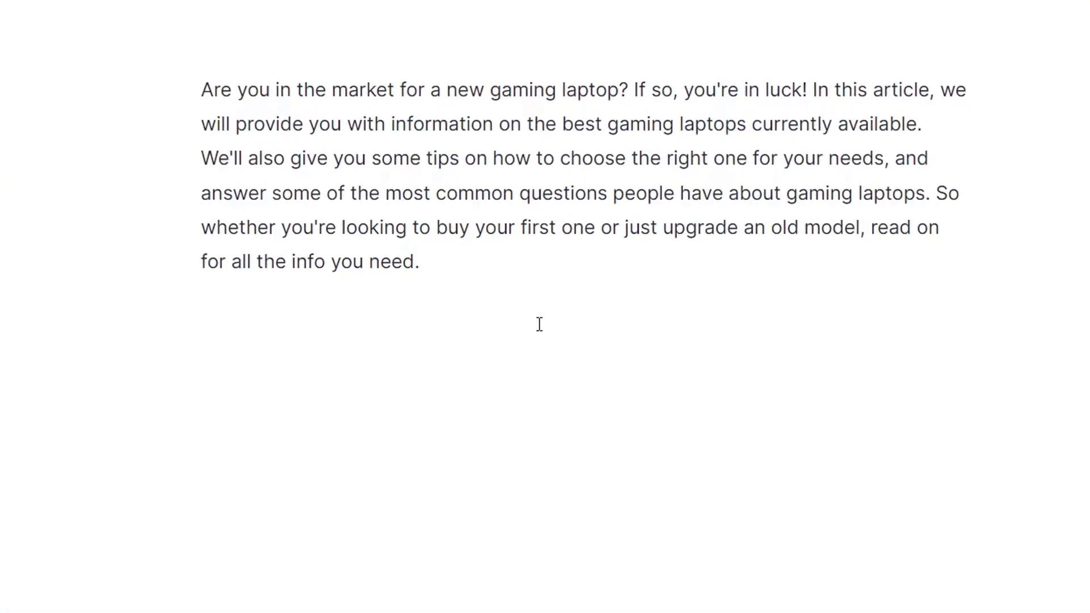
Step: Start a new line after the intro paragraph and have Jasper compose text there at medium output length
left_click(538, 324)
key("Return")
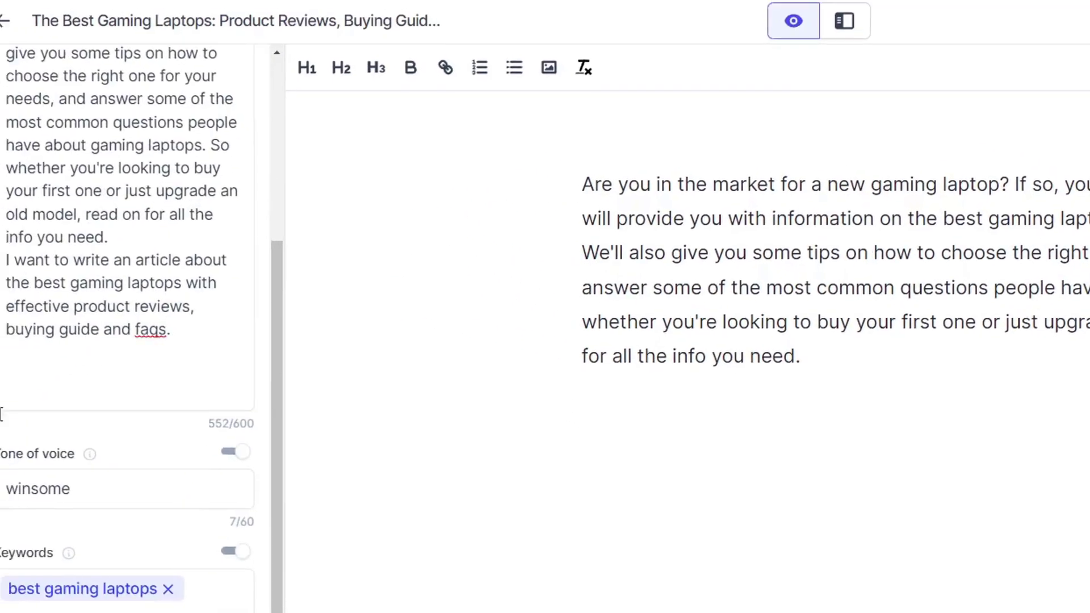
scroll(28, 488, "down", 5)
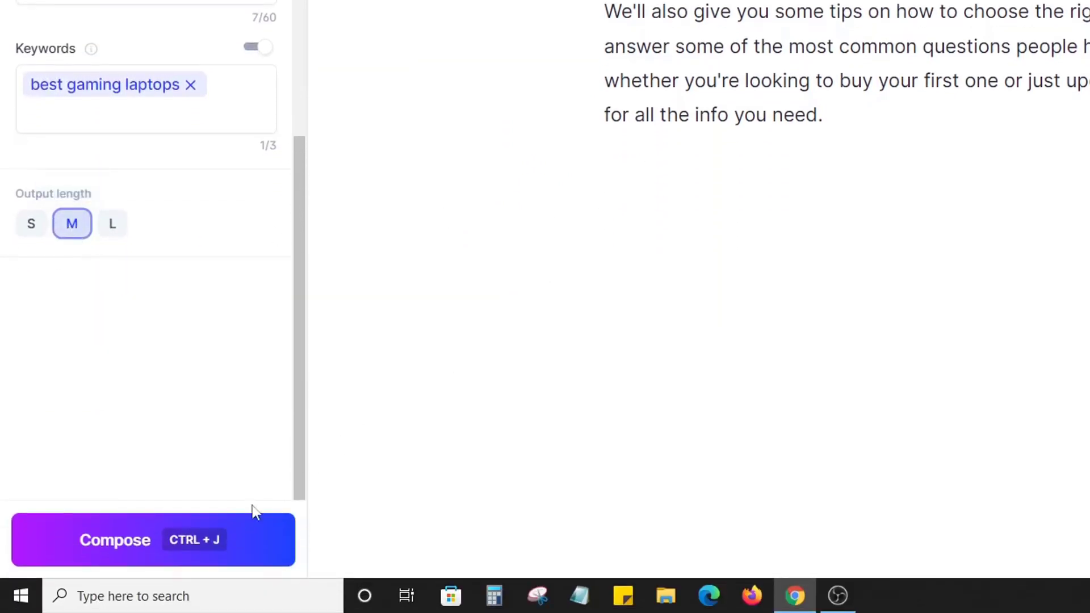
left_click(221, 544)
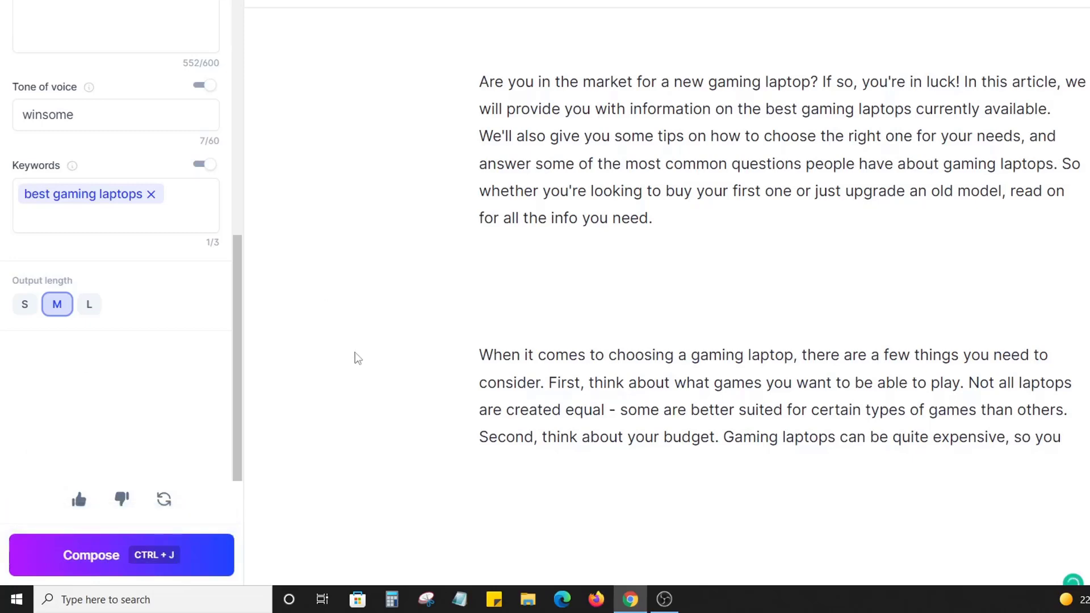
Step: Delete the extra blank lines between the intro and the paragraph beginning "When it comes to choosing a gaming laptop"
left_click(482, 312)
key("BackSpace")
key("BackSpace")
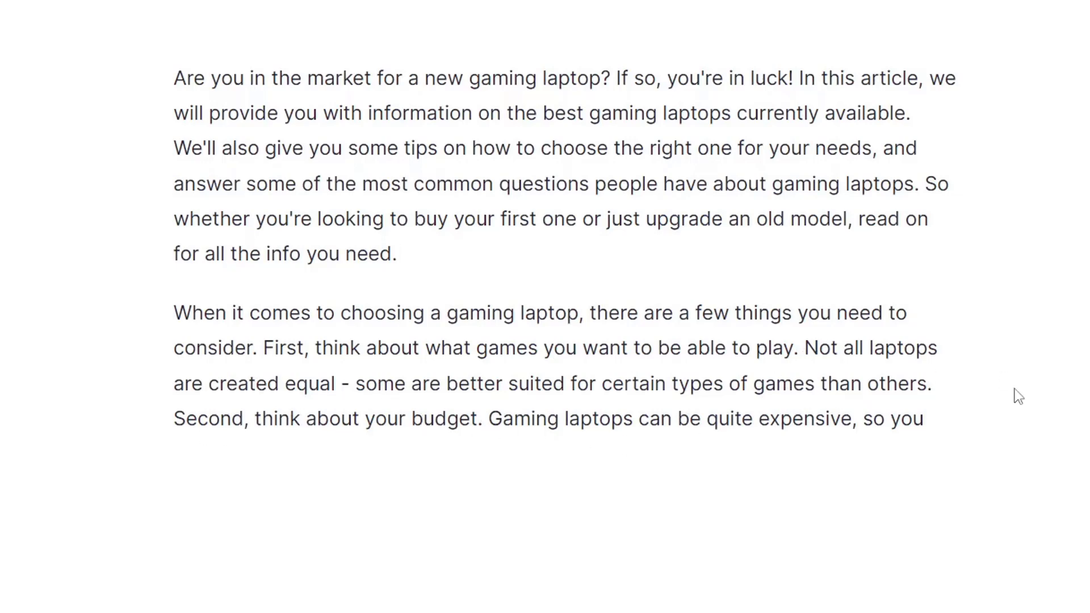
Step: Compose more text after the unfinished "so you" and start a new paragraph at "Finally, consider your other needs and wants"
left_click(946, 420)
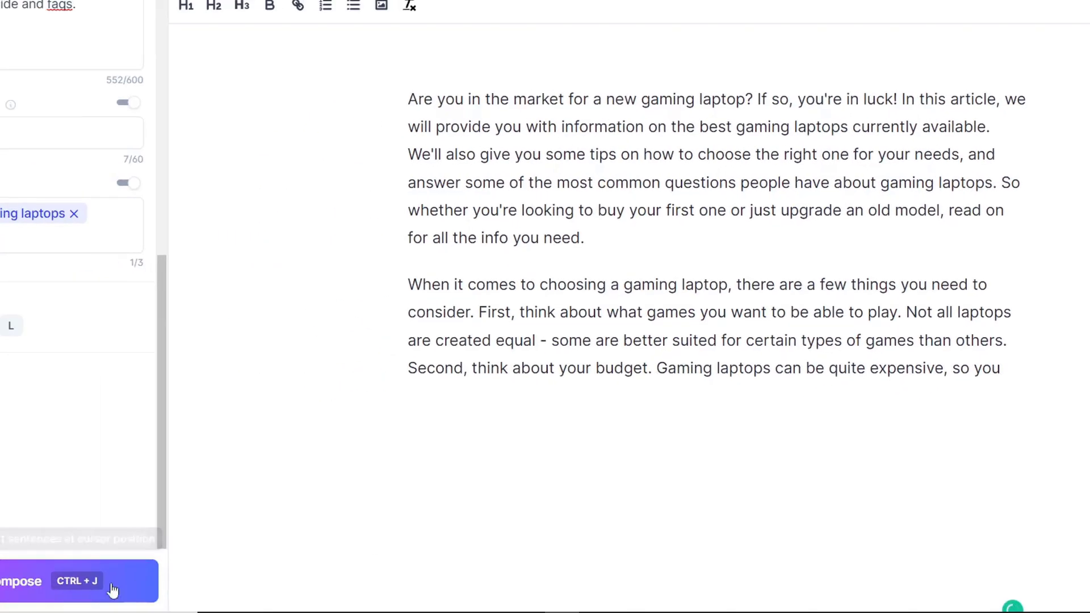
left_click(121, 557)
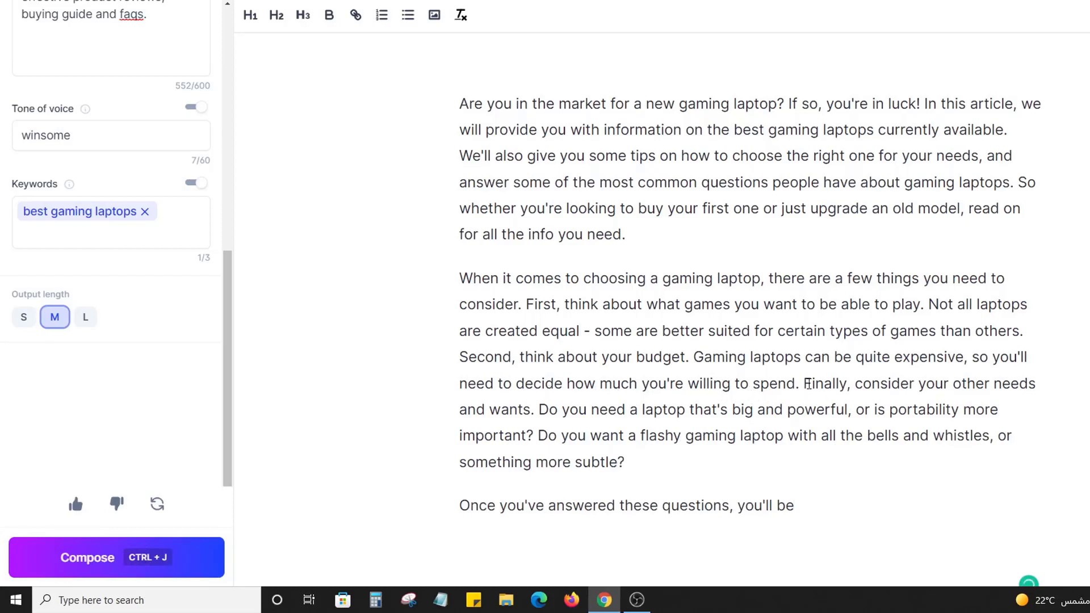
left_click(803, 384)
key("BackSpace")
key("Return")
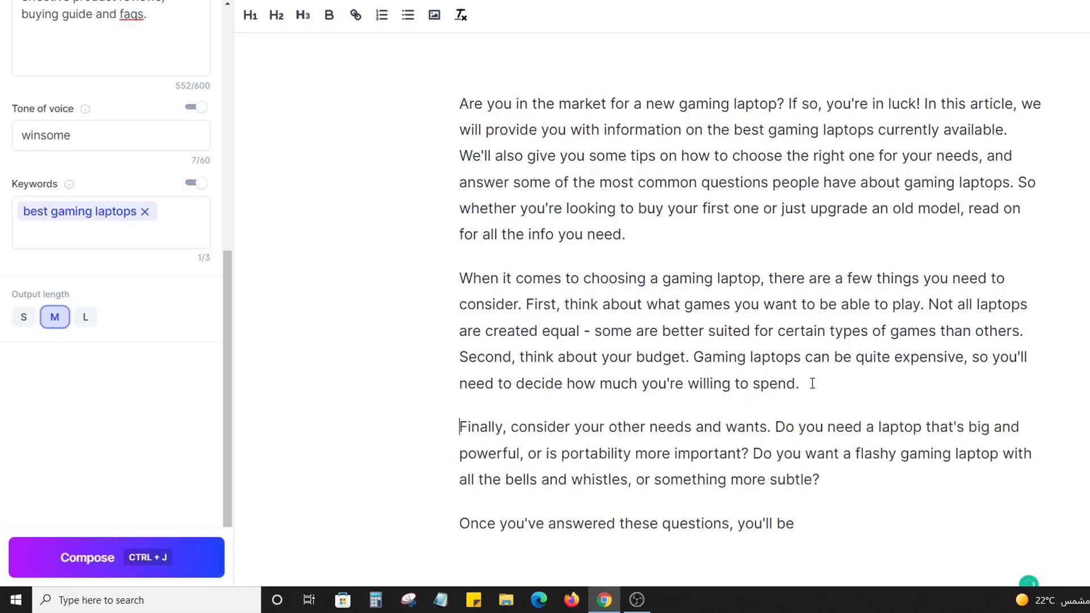
Step: Have Jasper continue writing from the unfinished sentence "Once you've answered these questions, you'll be"
scroll(531, 313, "down", 2)
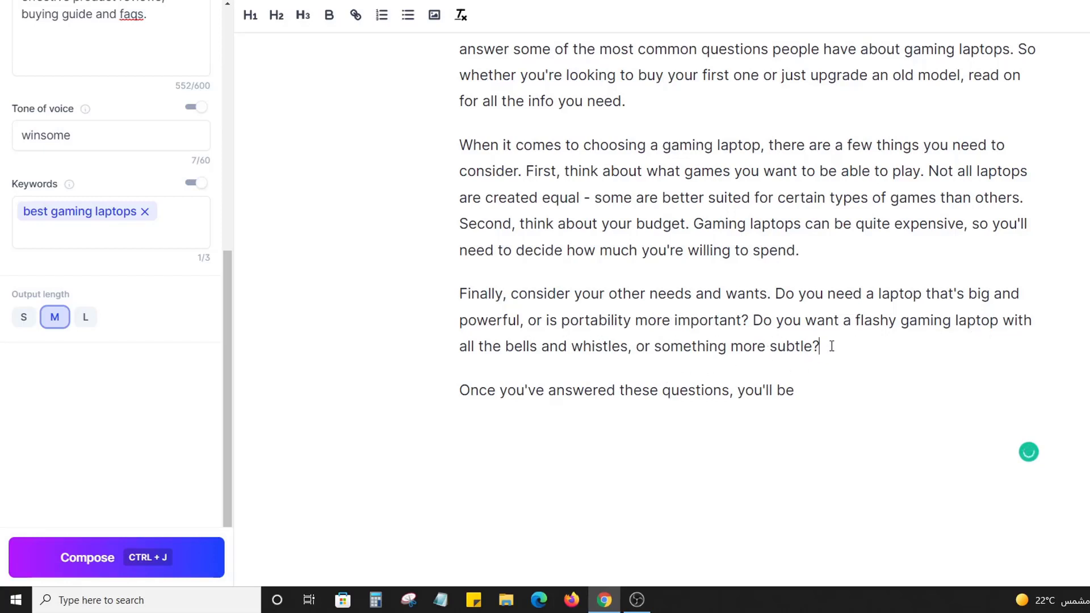
scroll(795, 340, "up", 1)
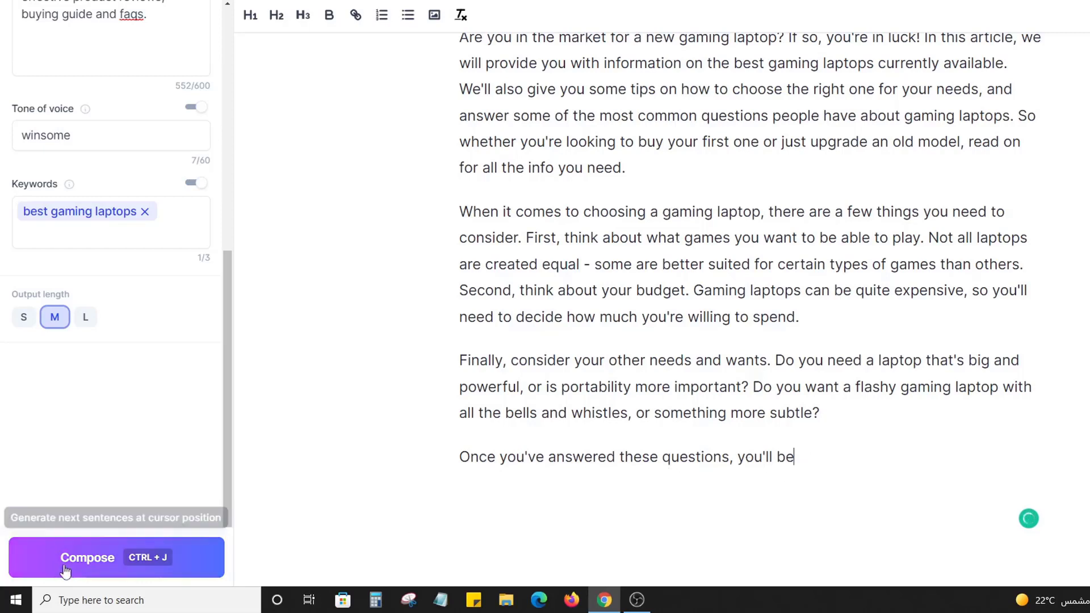
left_click(82, 566)
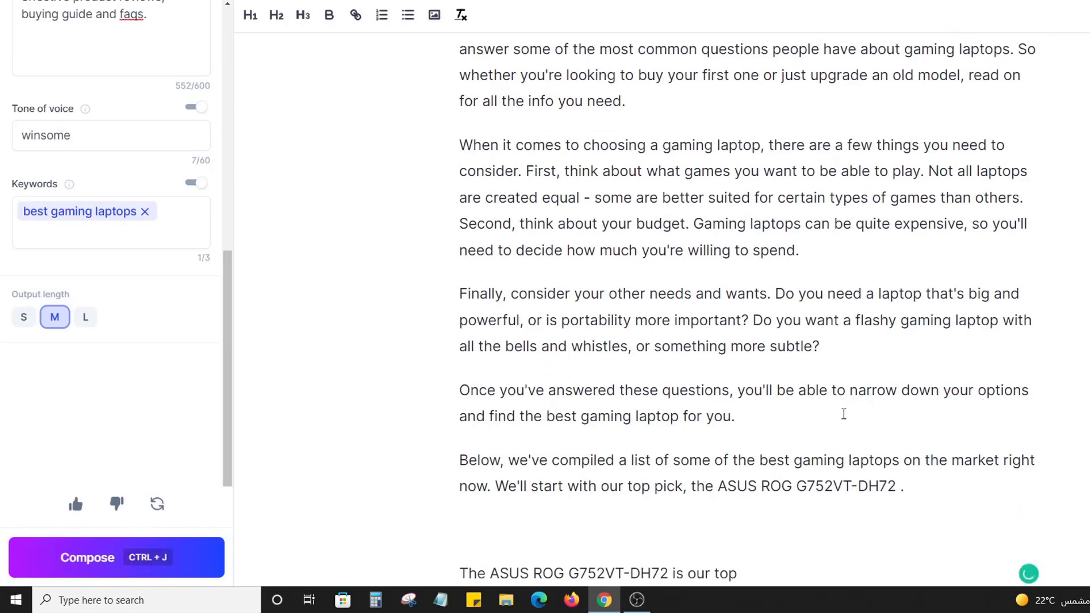
Step: Delete the composed text from "Below, we've compiled a list" through "The ASUS ROG G752VT-DH72 is our top"
scroll(822, 399, "up", 3)
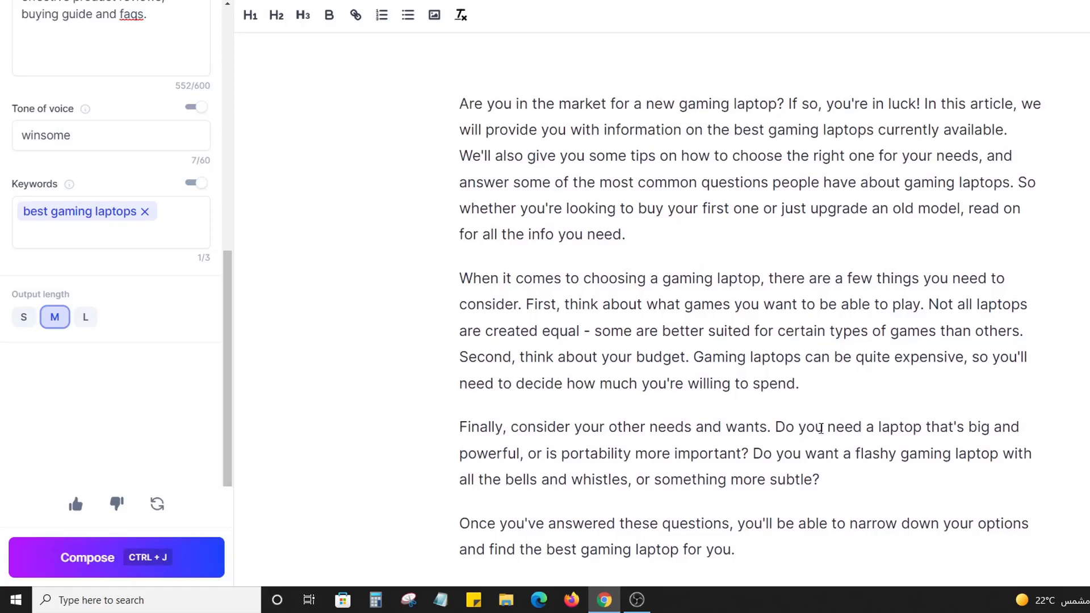
scroll(783, 515, "down", 2)
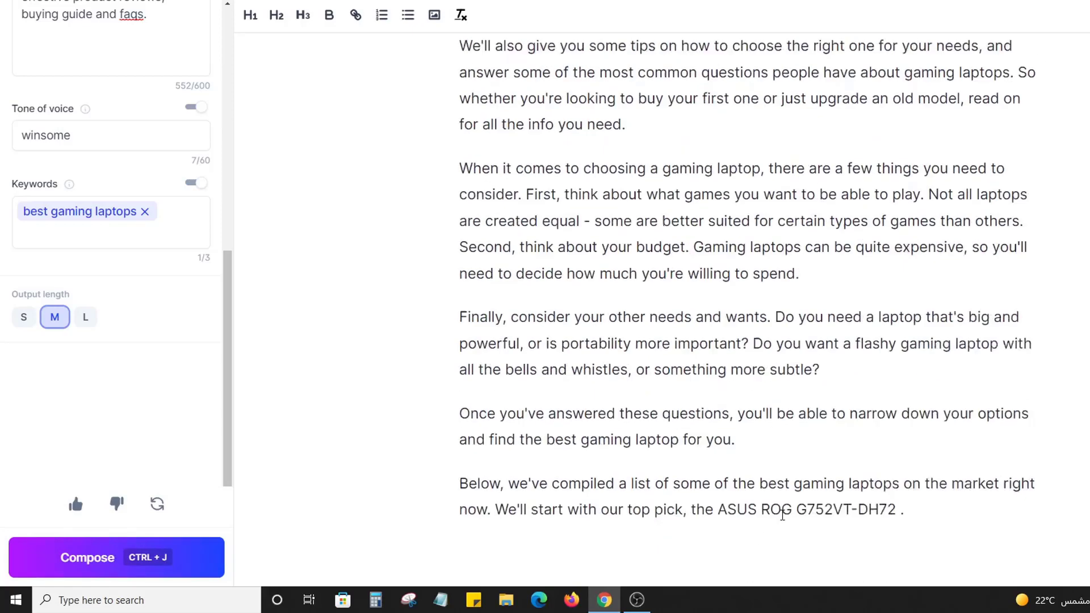
scroll(69, 311, "up", 8)
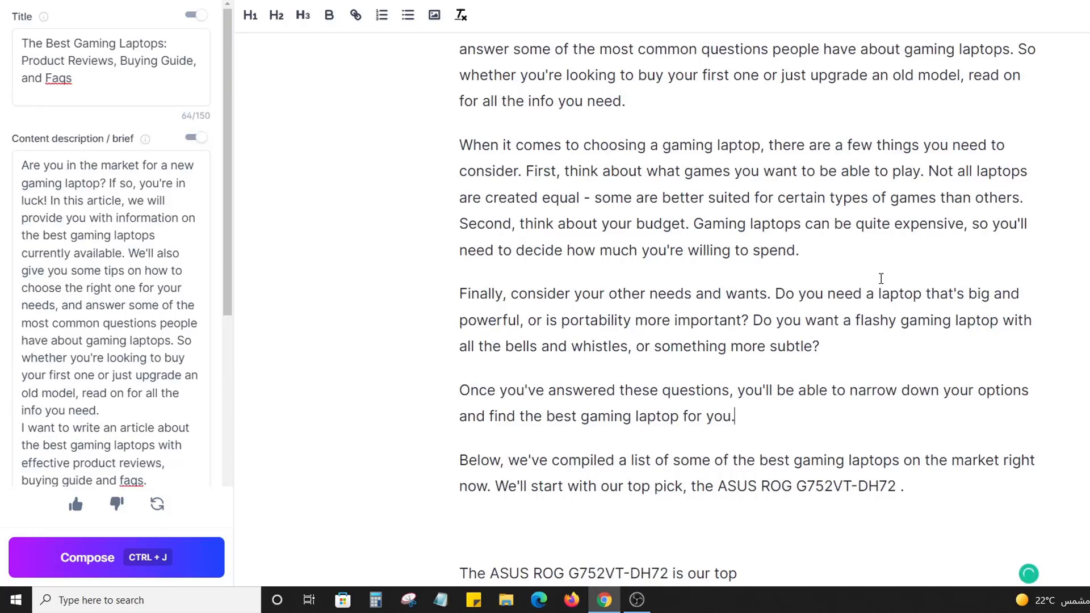
scroll(856, 465, "down", 3)
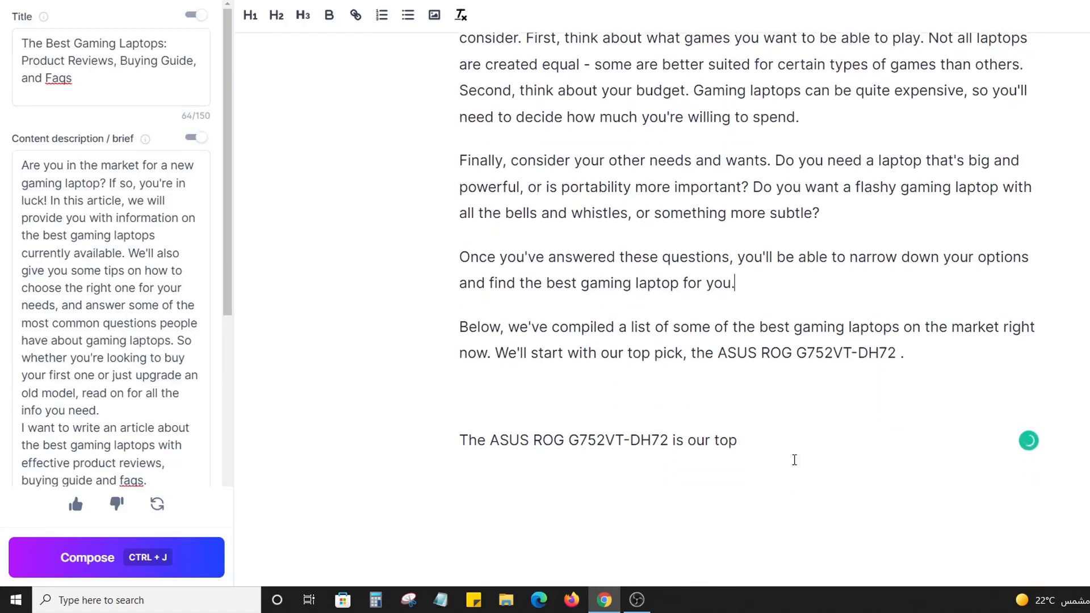
left_click_drag(794, 460, 427, 334)
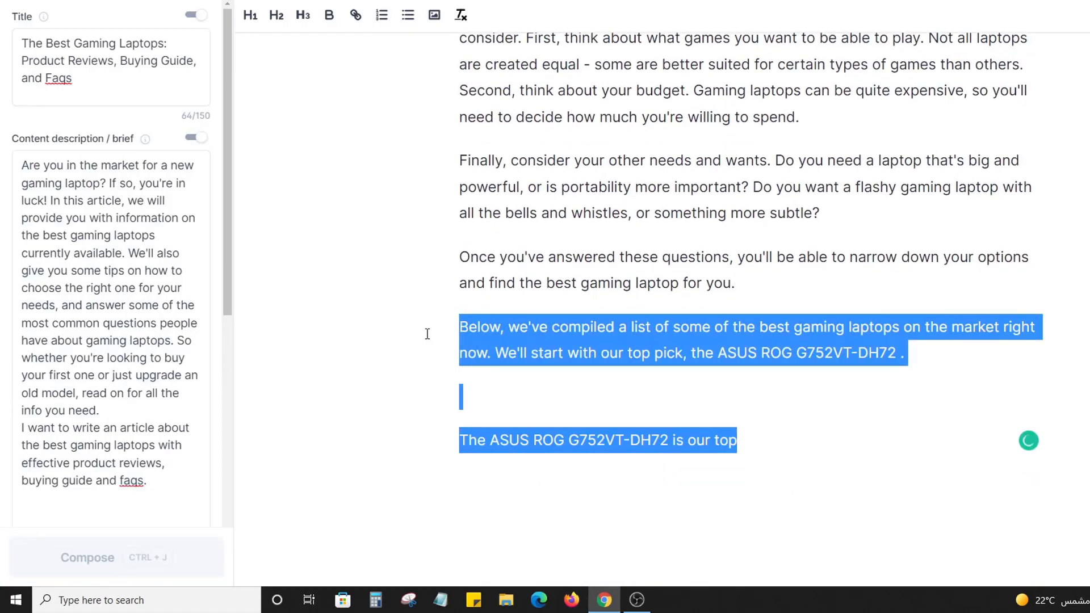
key("BackSpace")
Step: Review the paragraphs after the intro and compare the closing sentence's wording with the "best gaming laptops" keyword setting
scroll(982, 284, "up", 5)
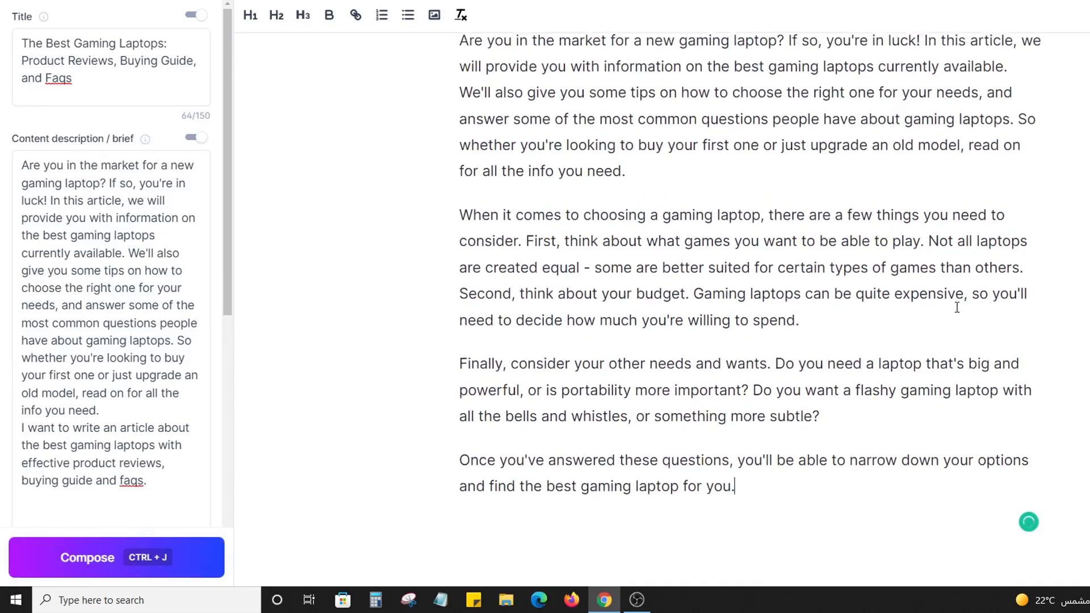
scroll(920, 361, "down", 1)
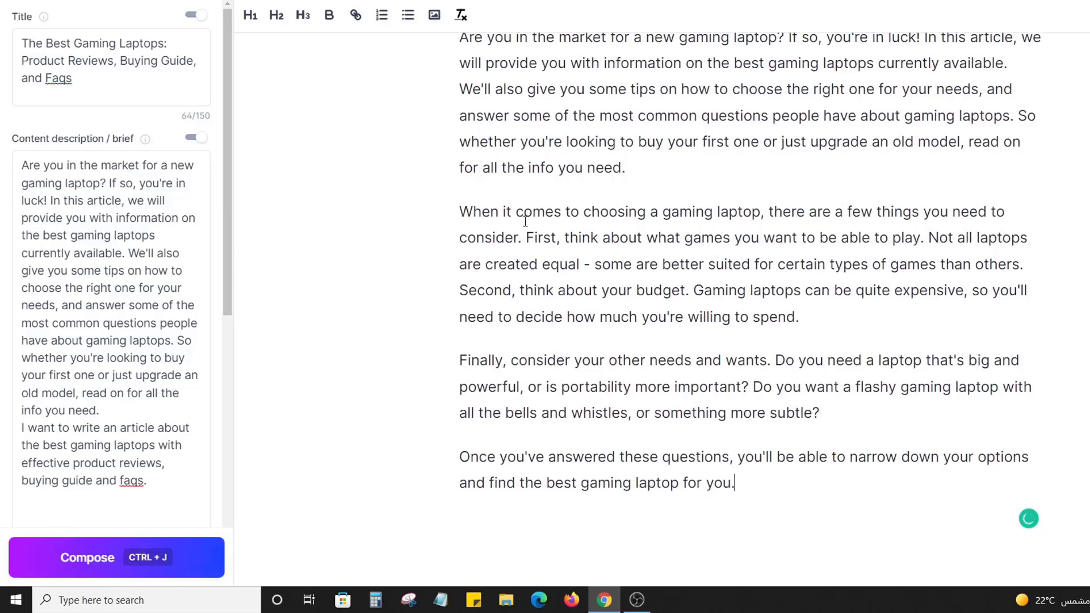
left_click_drag(524, 212, 882, 406)
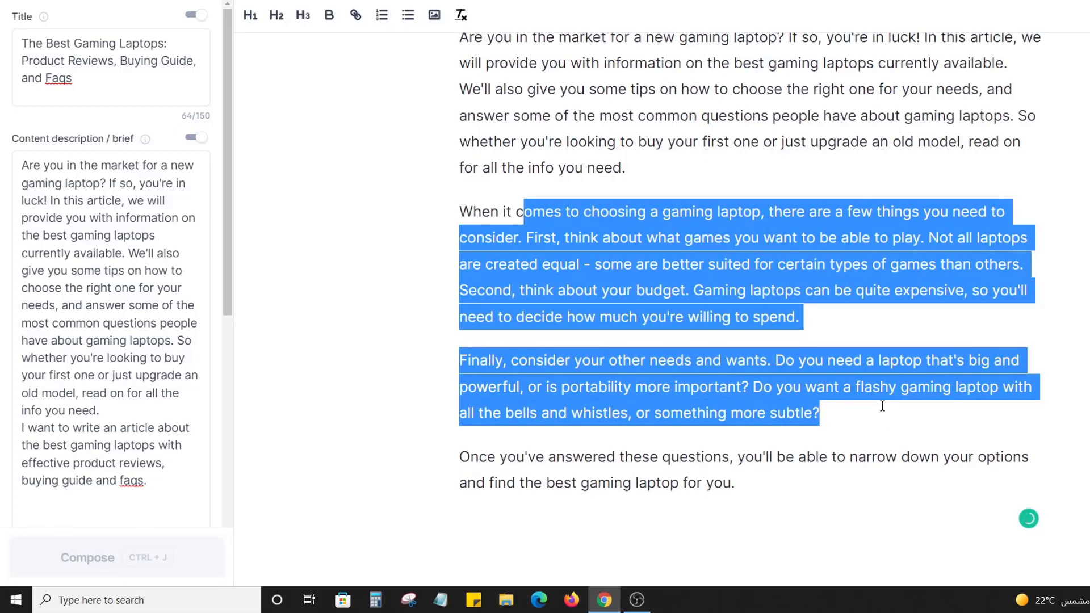
left_click(883, 406)
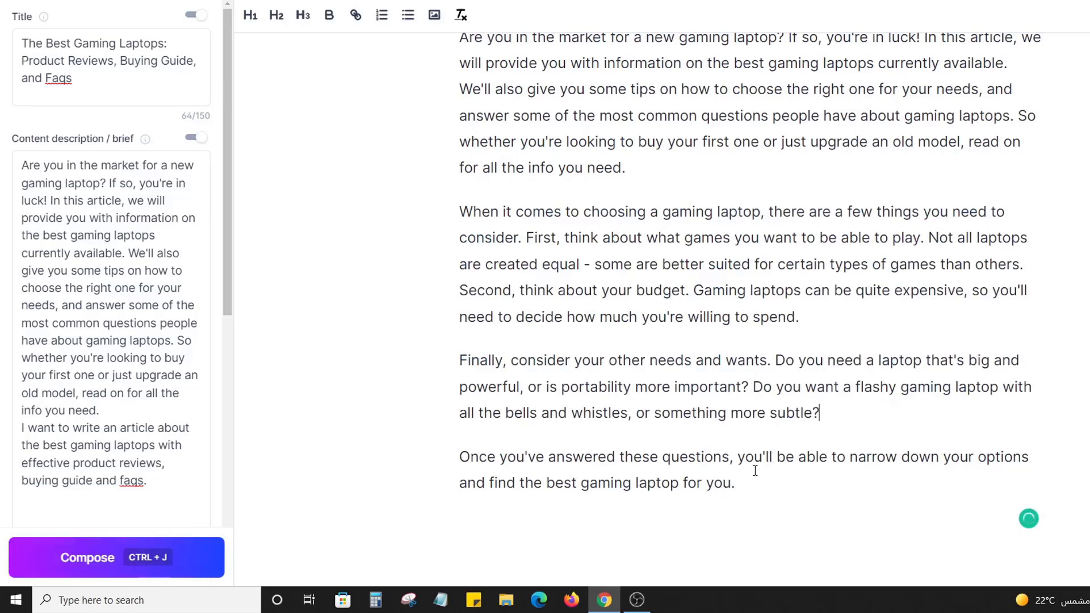
triple_click(623, 472)
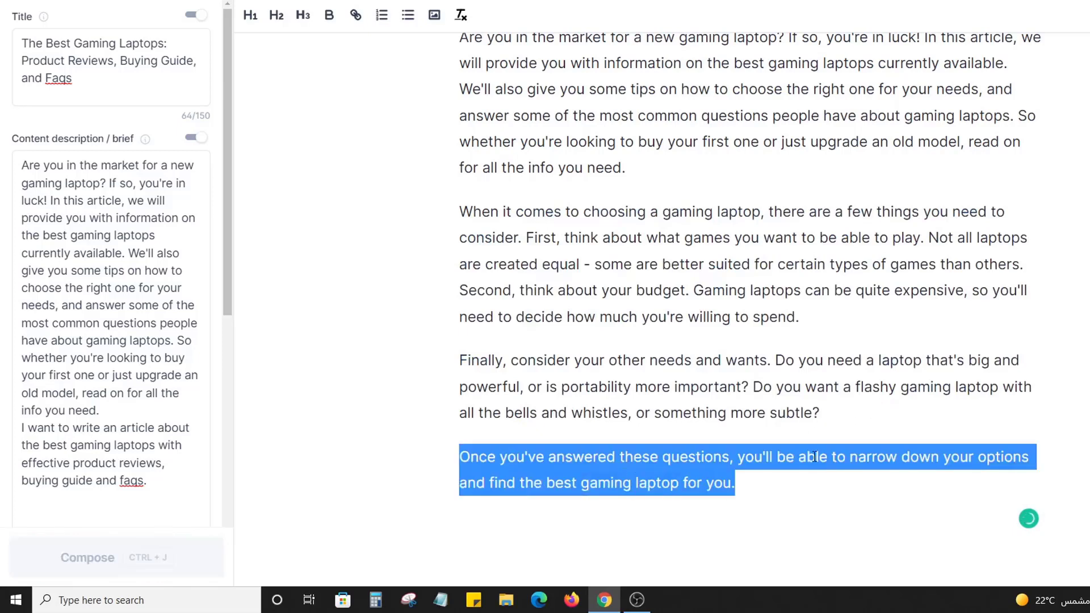
left_click(814, 458)
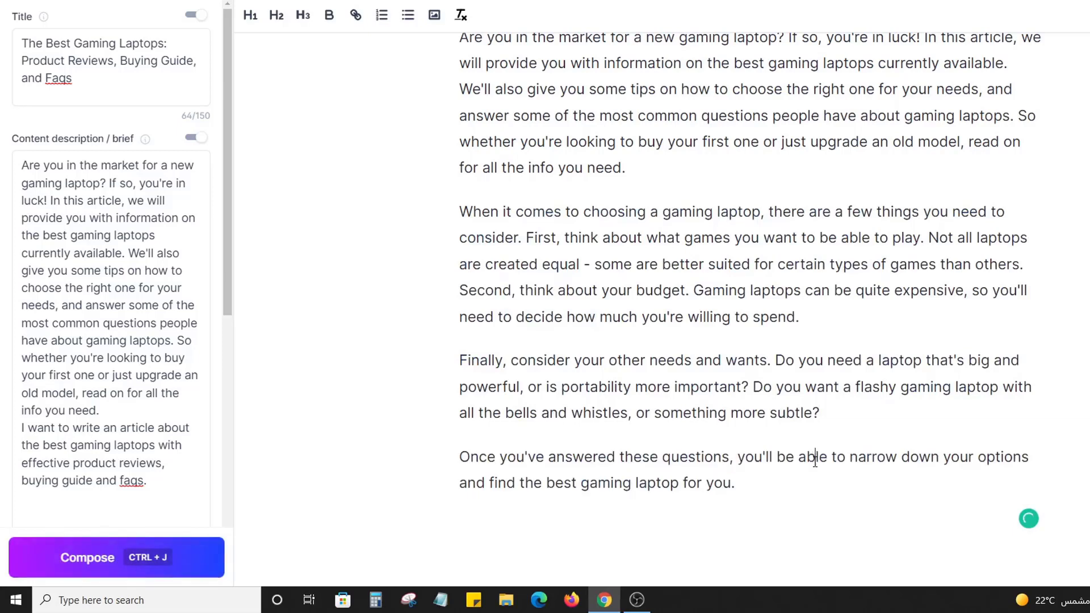
left_click(680, 484)
left_click(658, 480)
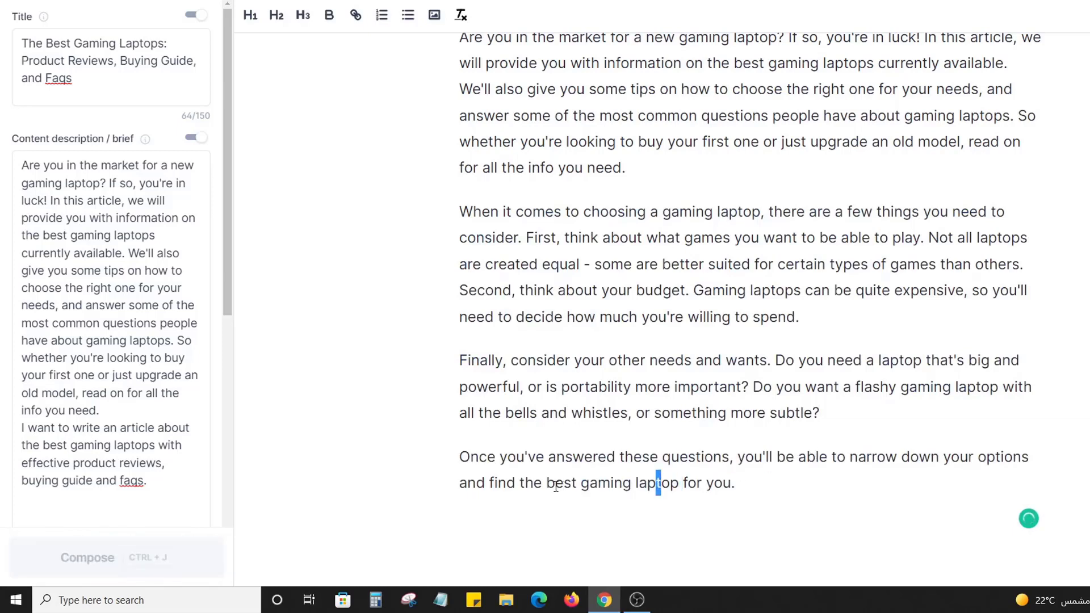
left_click_drag(548, 487, 622, 487)
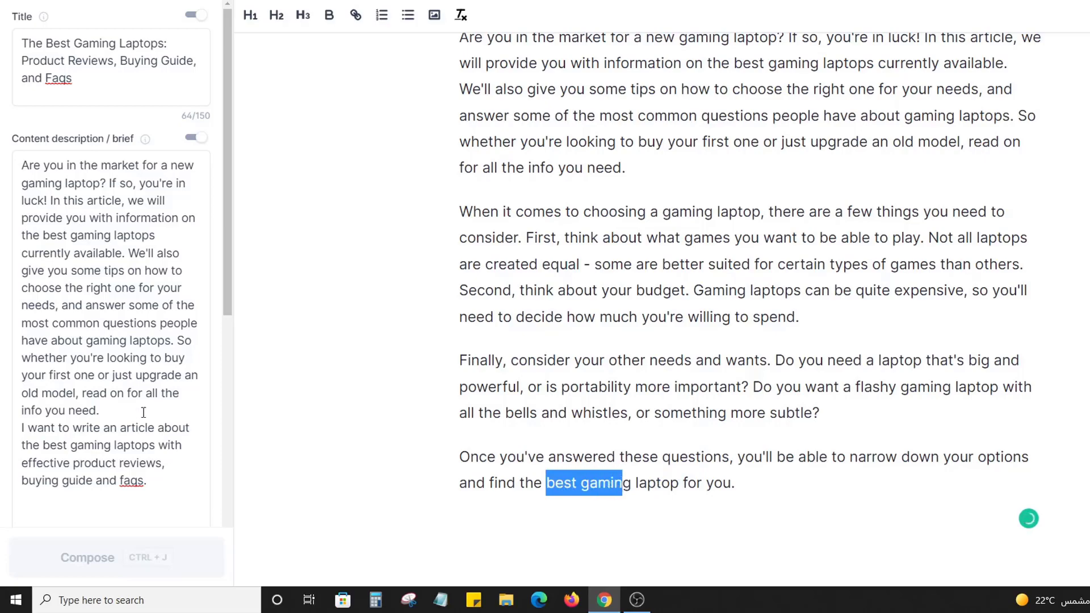
scroll(122, 376, "down", 4)
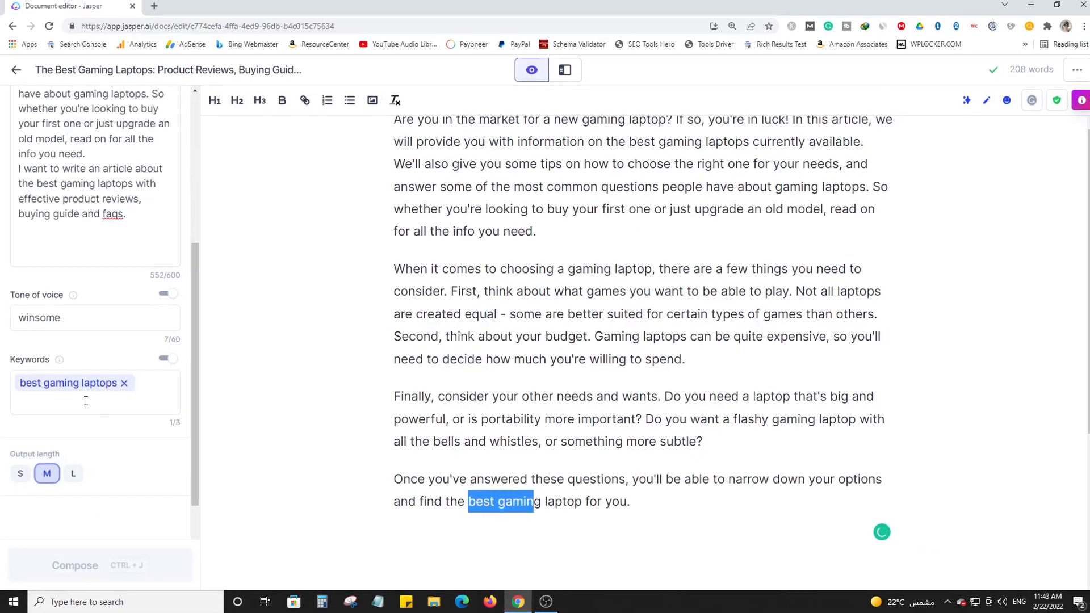
left_click(487, 480)
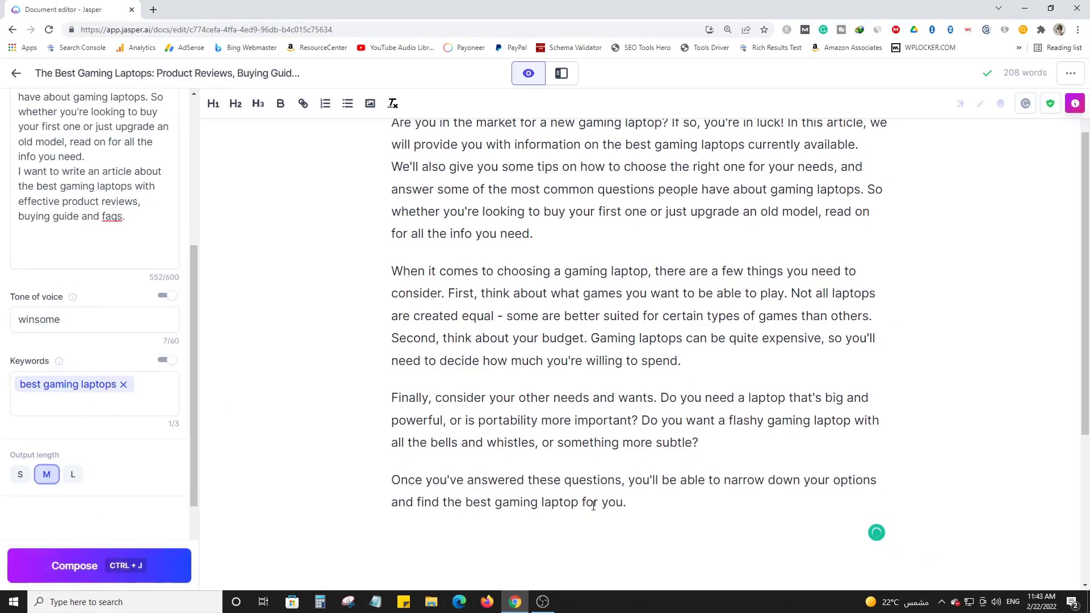
scroll(583, 489, "up", 1)
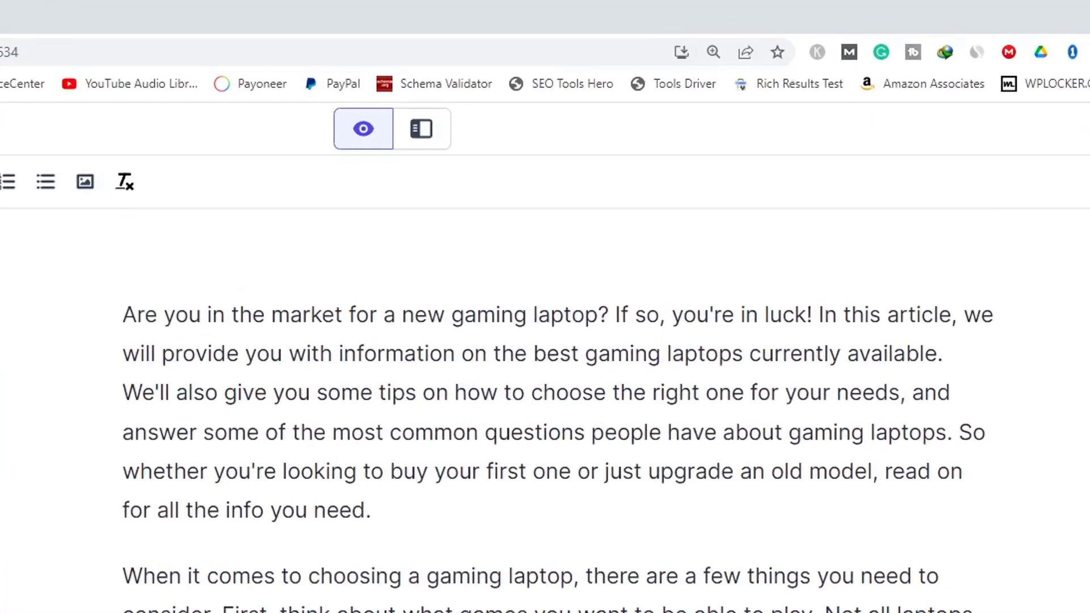
Step: Search the page for "gaming", examine how the keyword phrase is used in the intro and closing paragraph, and close the search
key("ctrl+f")
type("gaming")
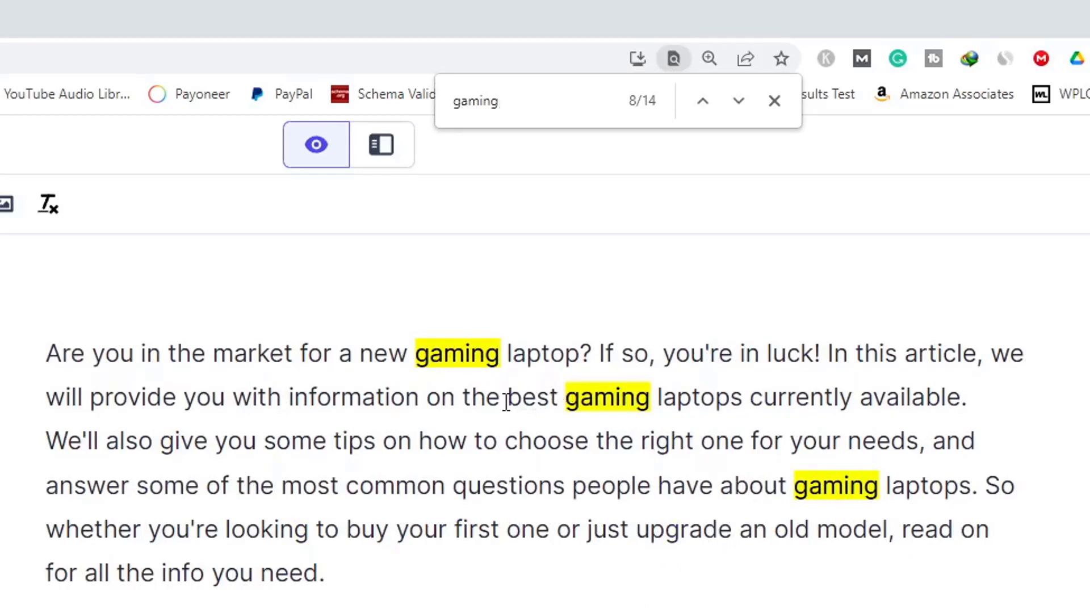
left_click_drag(506, 402, 747, 404)
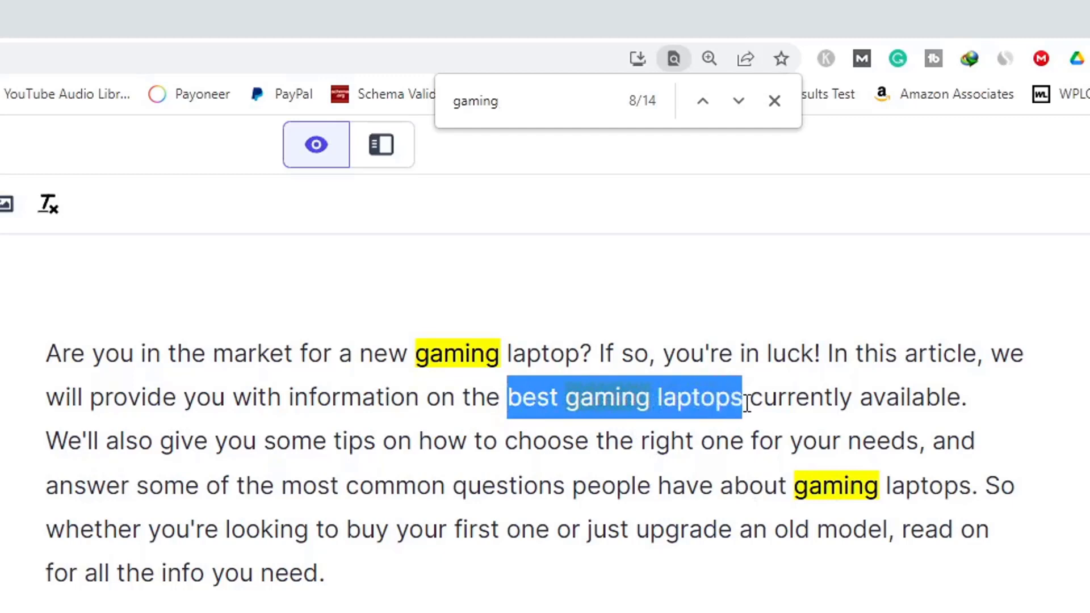
scroll(707, 530, "down", 2)
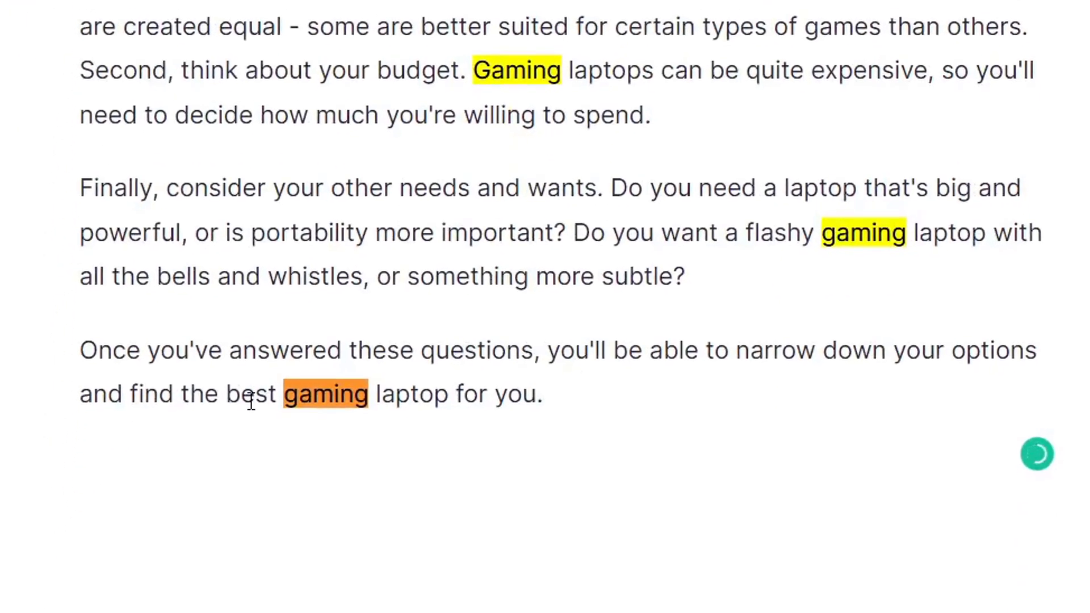
left_click_drag(226, 392, 447, 393)
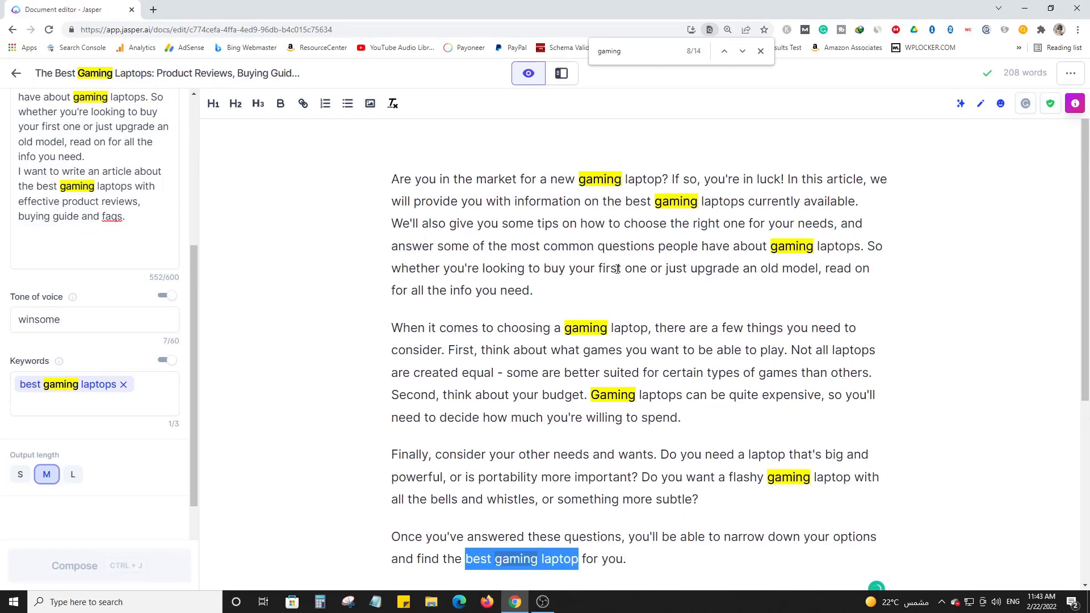
scroll(723, 516, "down", 2)
left_click(650, 453)
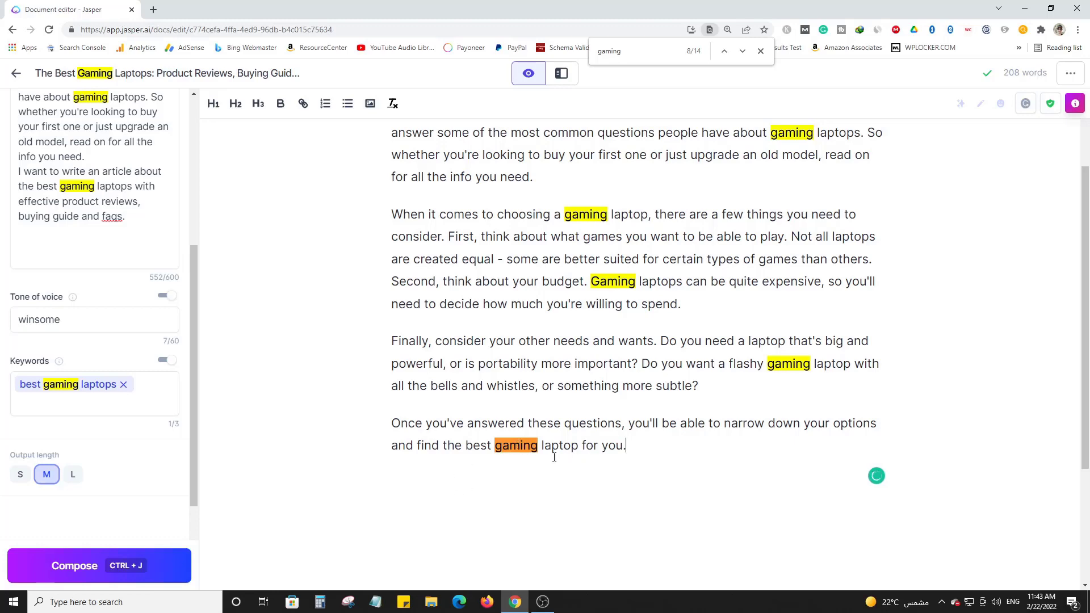
scroll(664, 226, "up", 2)
double_click(669, 208)
key("ctrl+j")
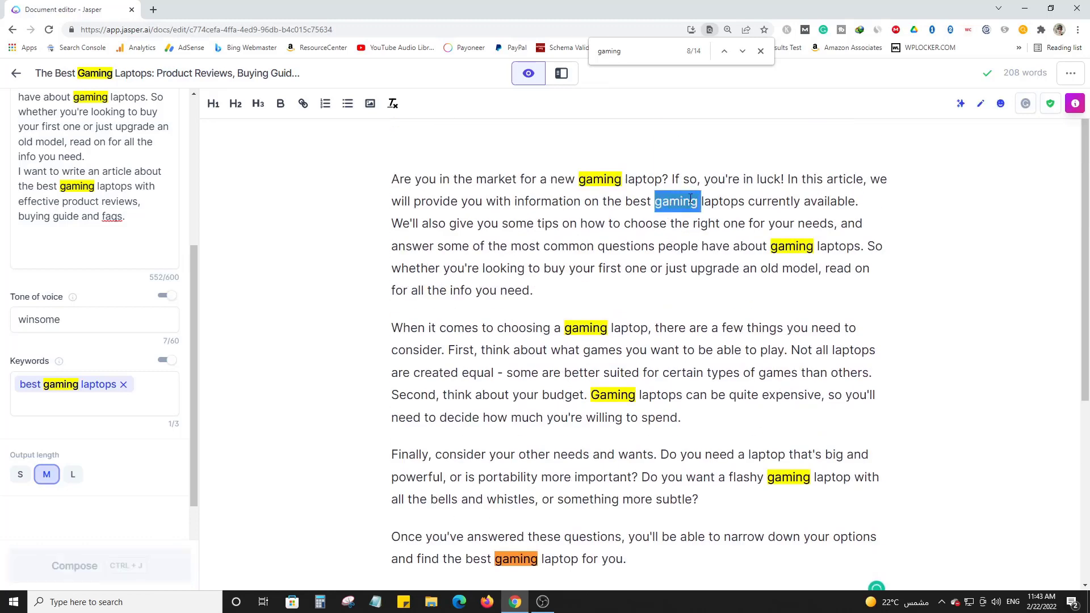
scroll(511, 376, "down", 3)
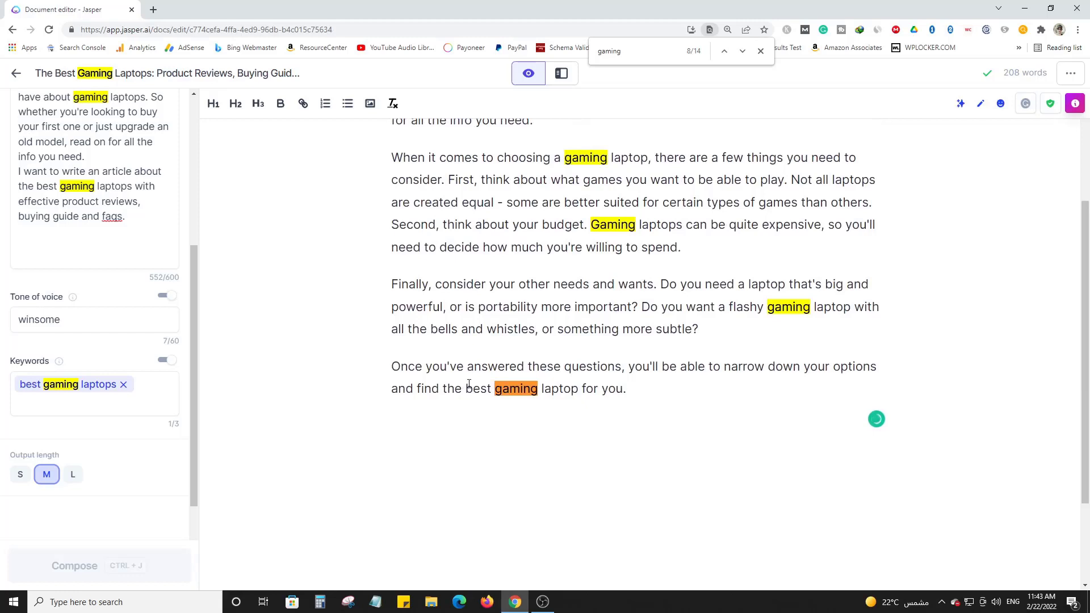
left_click_drag(469, 384, 579, 391)
left_click(646, 391)
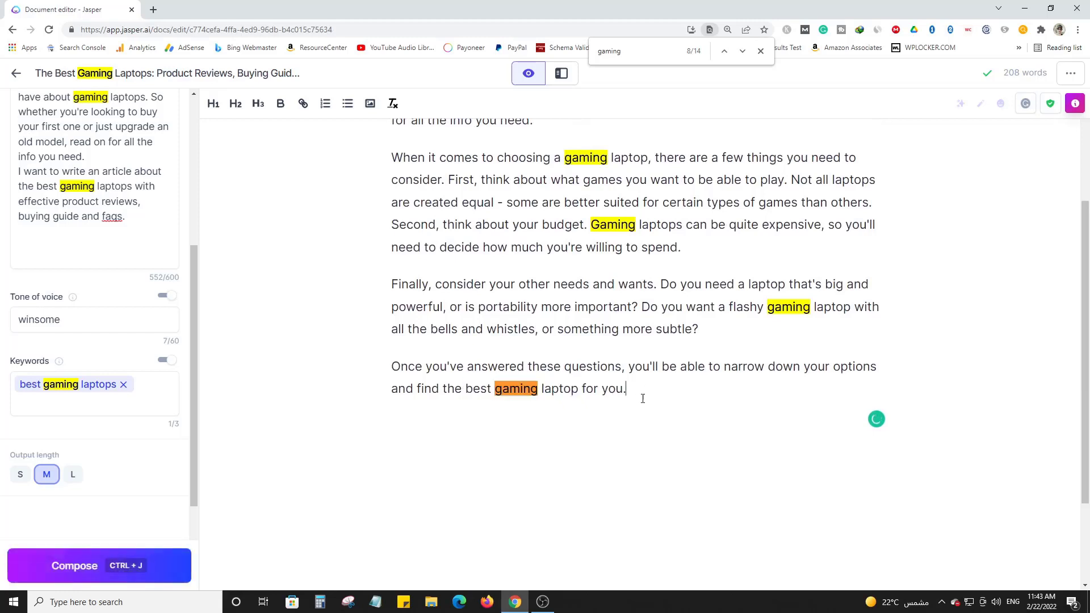
left_click(760, 51)
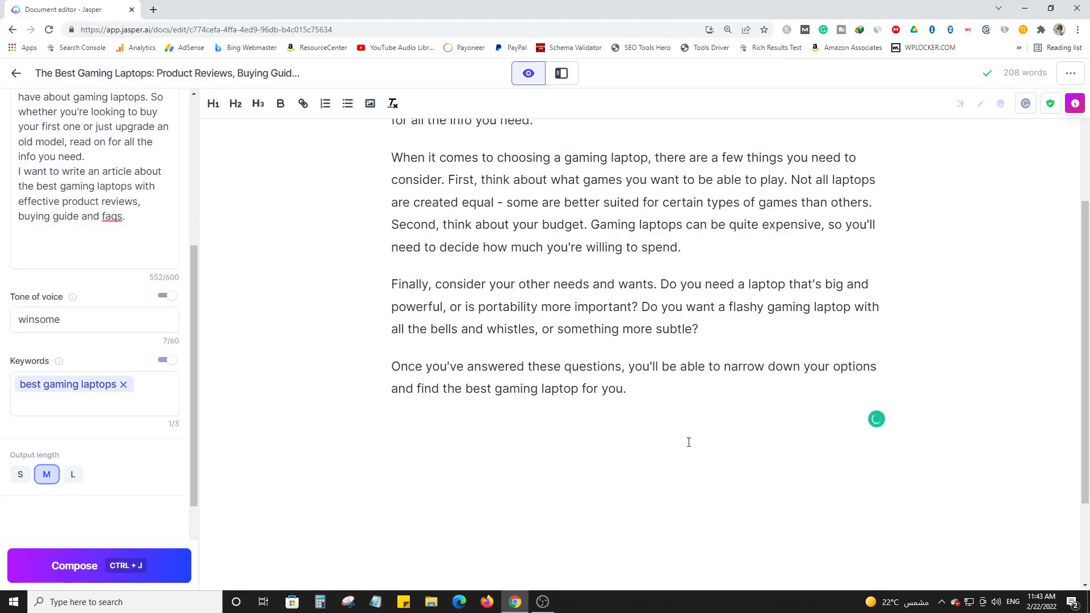
Step: Add a "***" separator line below the closing paragraph, followed by an empty line
key("Return")
scroll(535, 431, "down", 2)
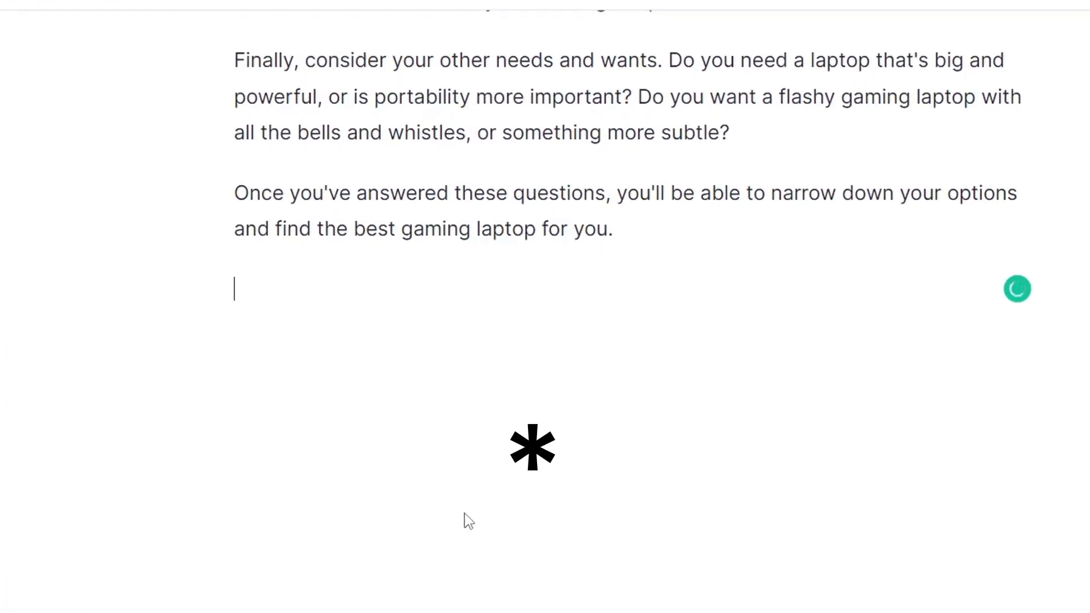
type("***")
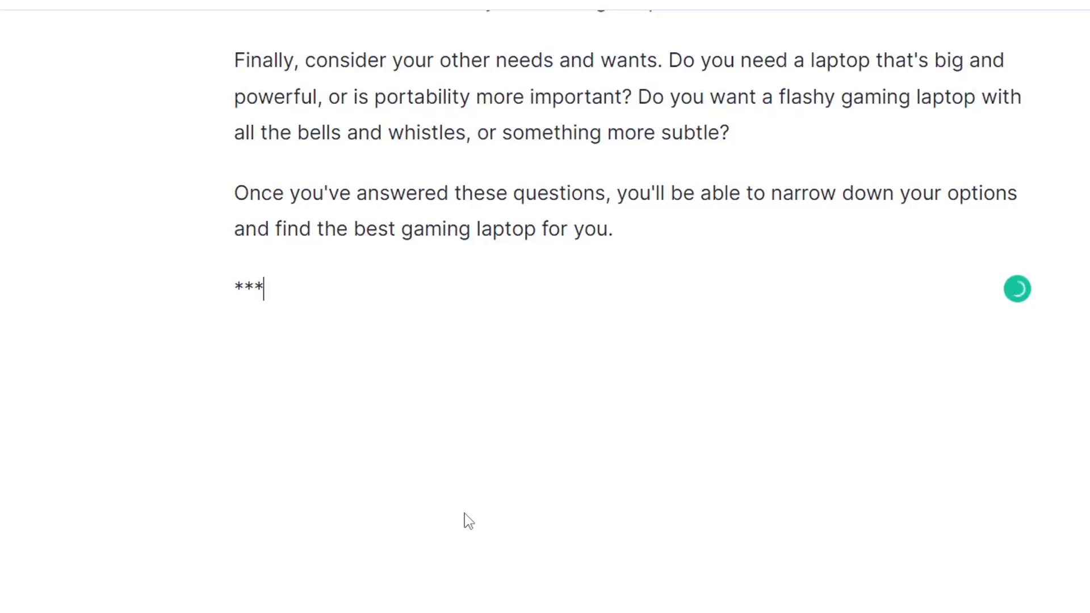
scroll(464, 513, "up", 6)
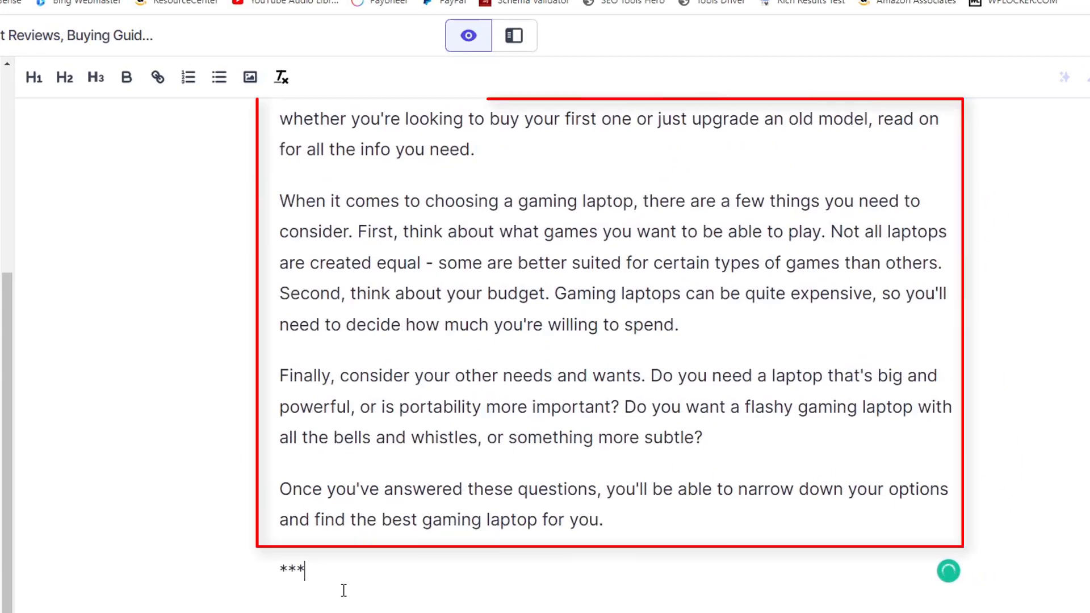
scroll(433, 570, "down", 3)
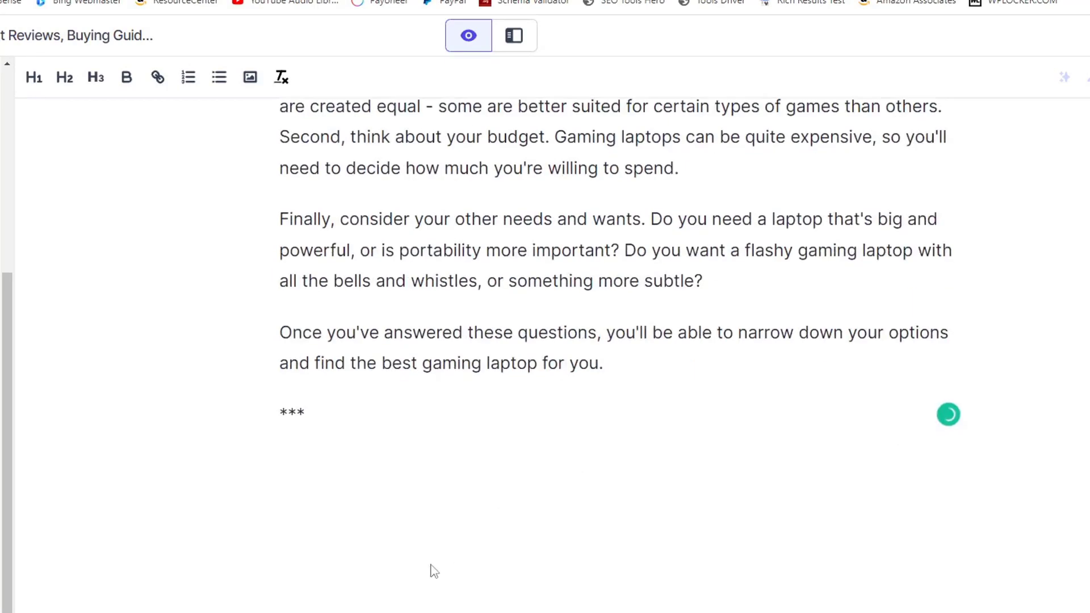
key("Return")
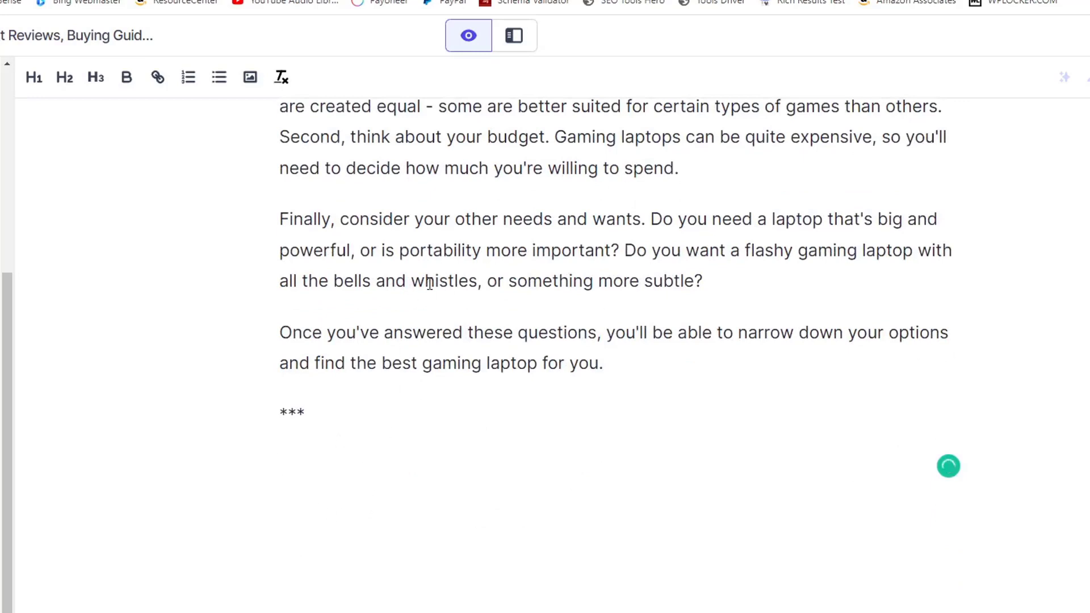
left_click(310, 414)
double_click(329, 410)
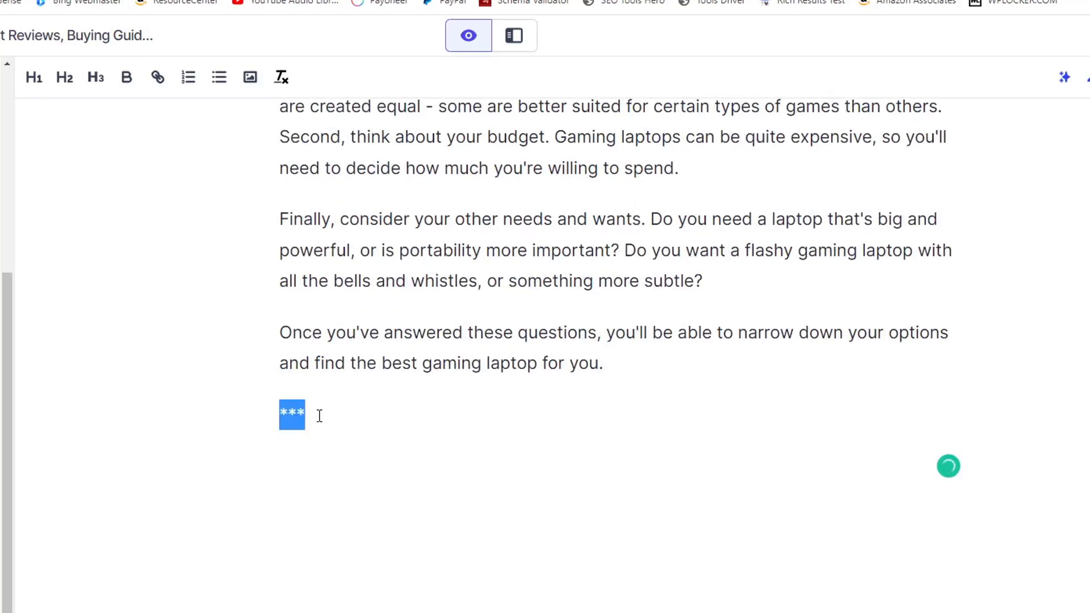
left_click(314, 412)
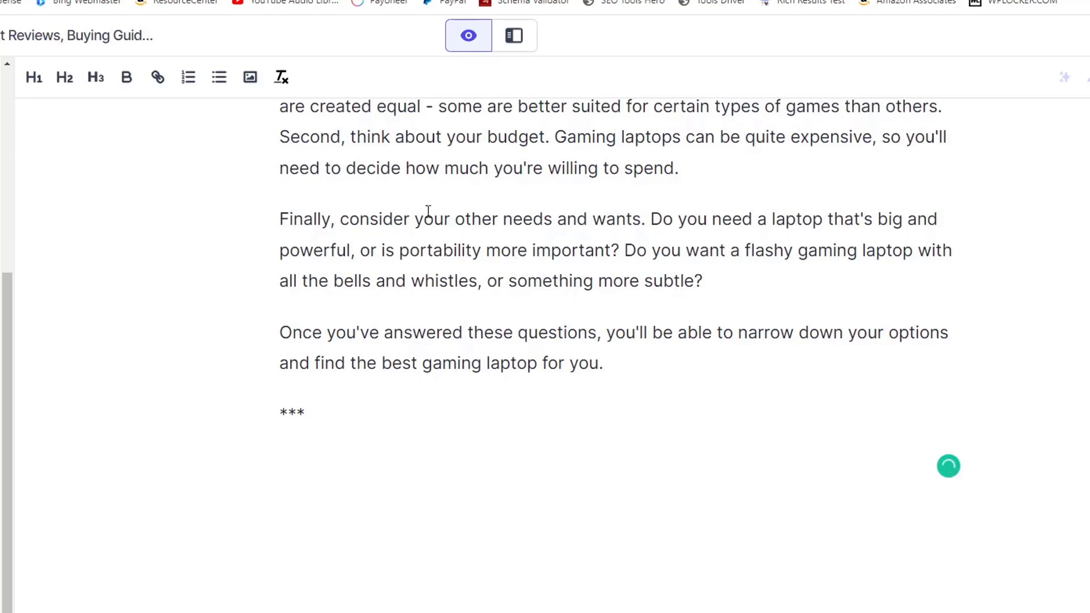
Step: Open amazon.com in a new browser tab and search the store for "gaming laptop"
left_click(355, 404)
left_click(347, 449)
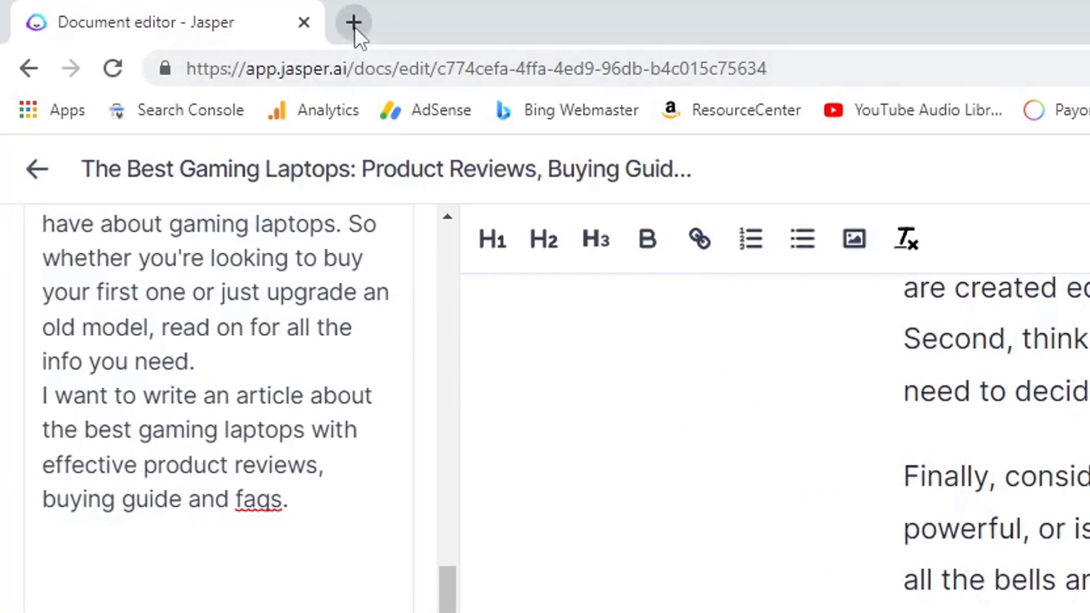
left_click(353, 24)
type("amazon")
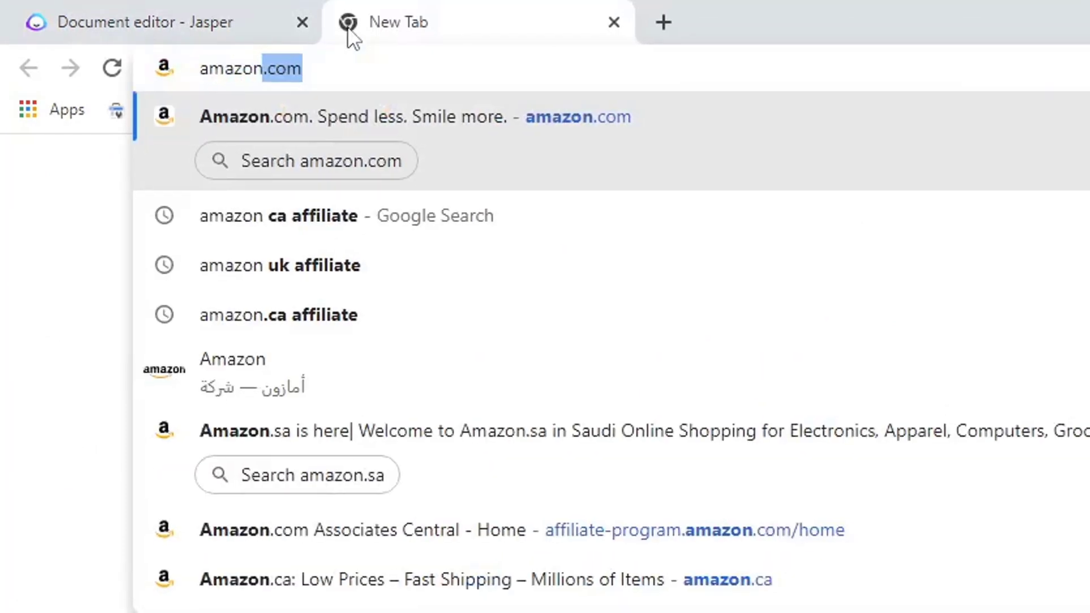
key("Return")
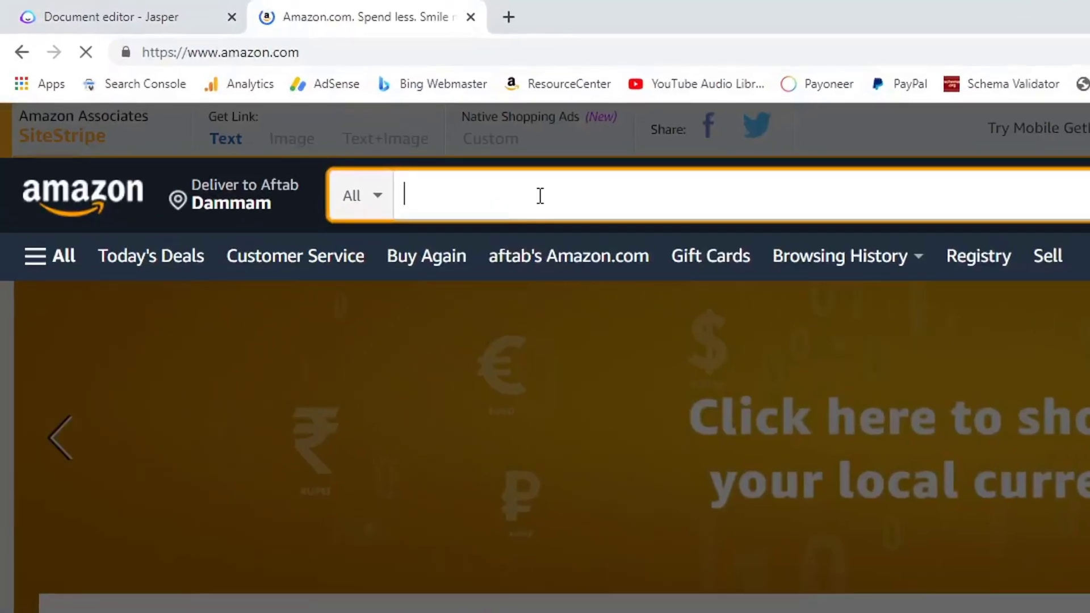
type("gaming laptops")
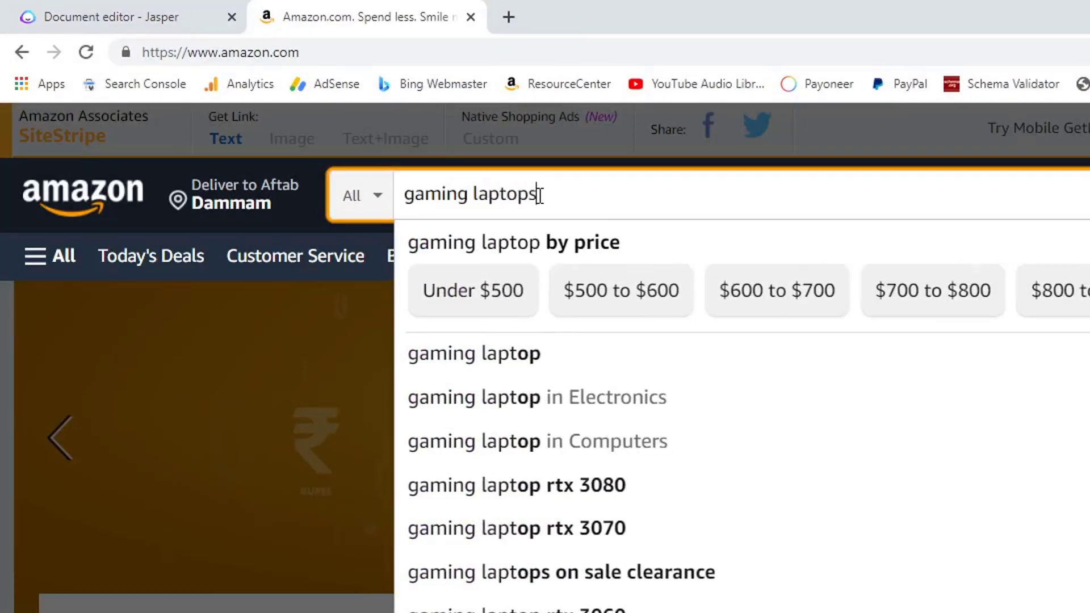
key("BackSpace")
key("Return")
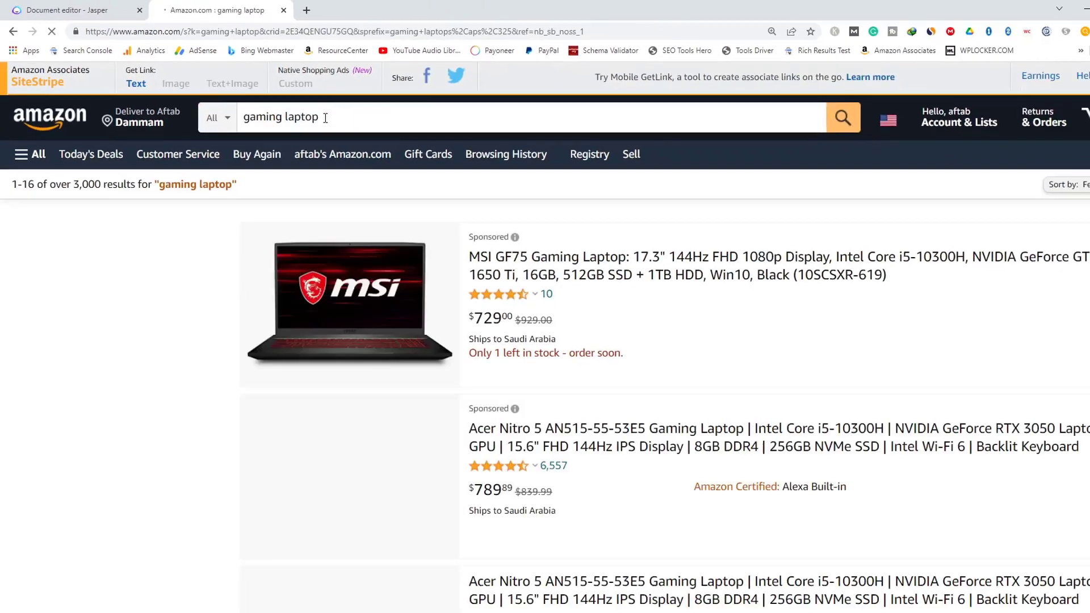
Step: Browse the gaming laptop listings and examine the display and graphics specifications in the Omen 17 product title
scroll(706, 238, "down", 1)
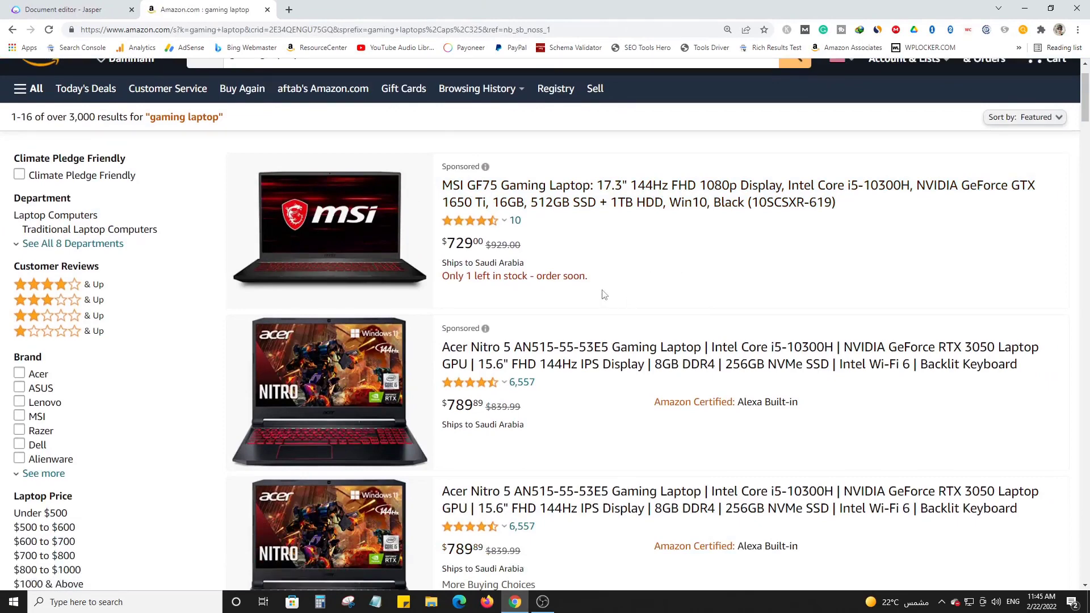
scroll(603, 307, "down", 8)
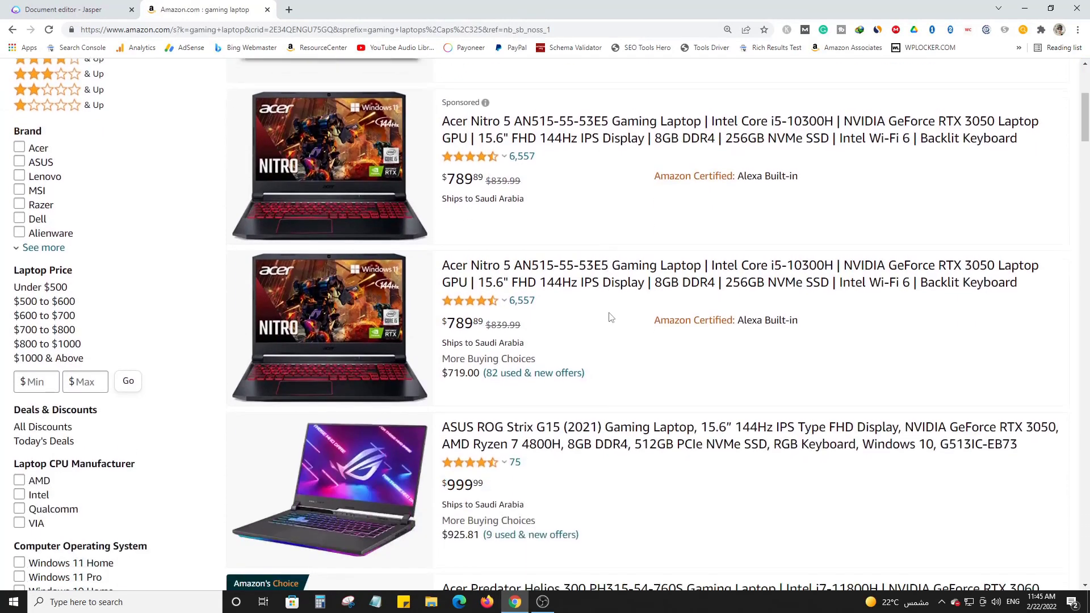
scroll(610, 317, "down", 4)
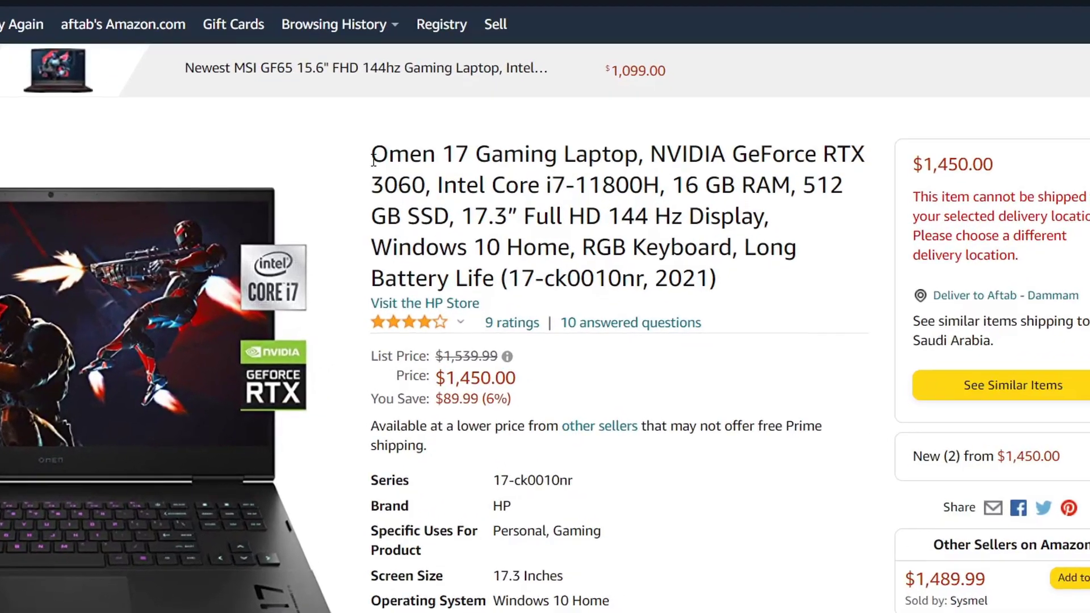
scroll(373, 161, "down", 2)
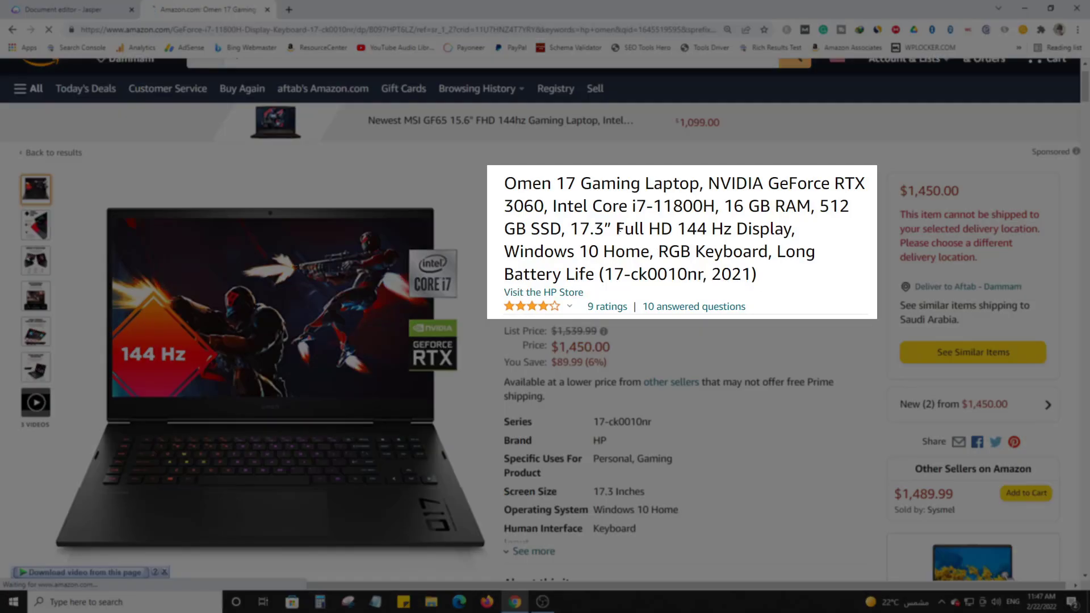
left_click_drag(617, 229, 704, 233)
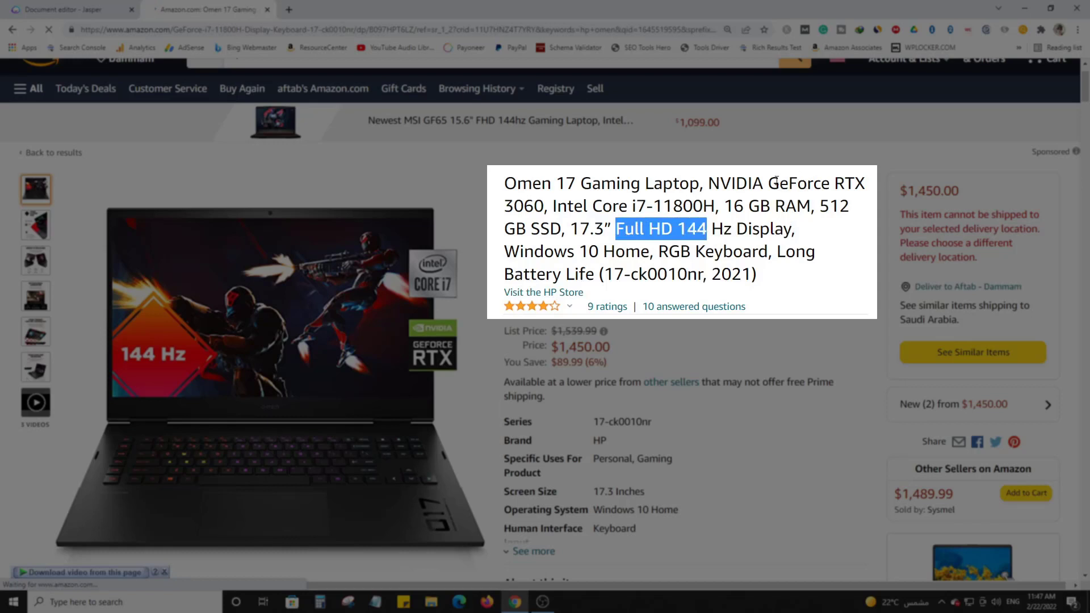
left_click_drag(777, 181, 841, 181)
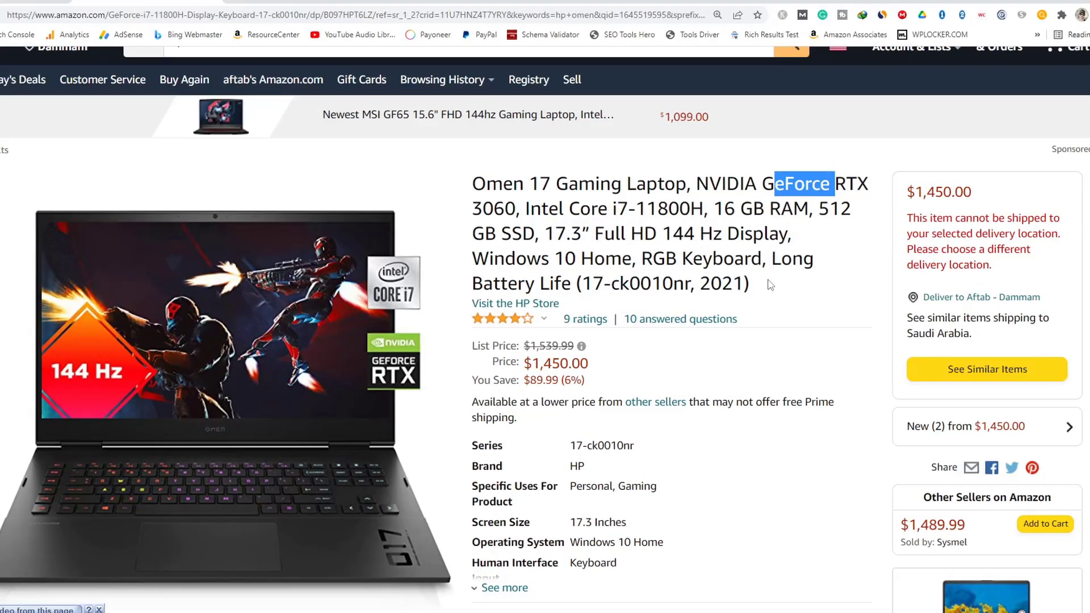
Step: Copy the full Omen 17 Gaming Laptop title from its product page
left_click_drag(769, 285, 465, 184)
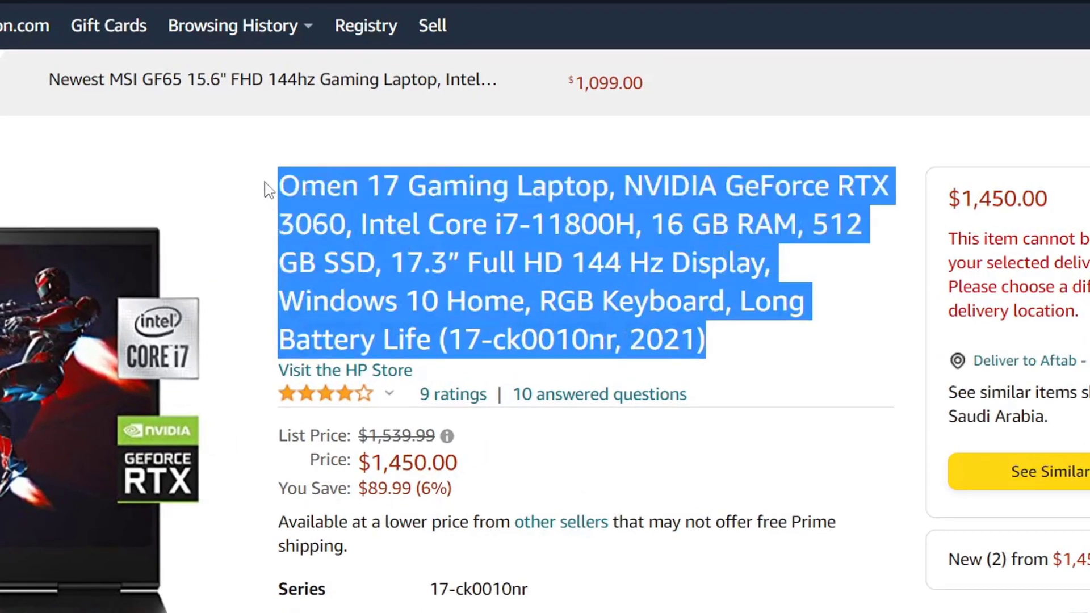
right_click(525, 185)
left_click(391, 204)
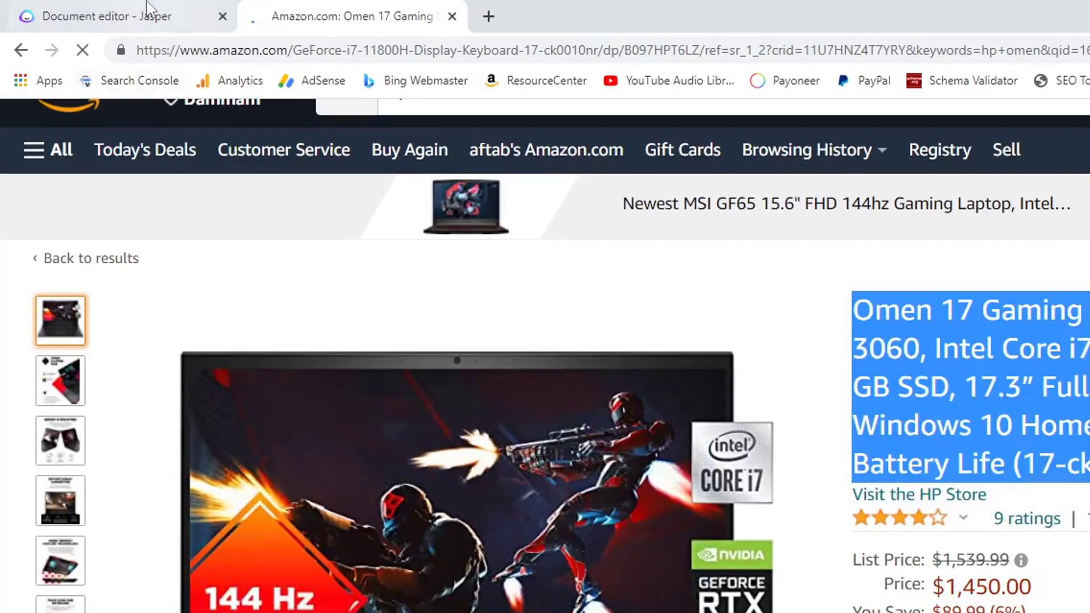
Step: Switch to the Jasper document and add "Product 1." followed by the copied Omen 17 title below the last "***" separator
left_click(135, 6)
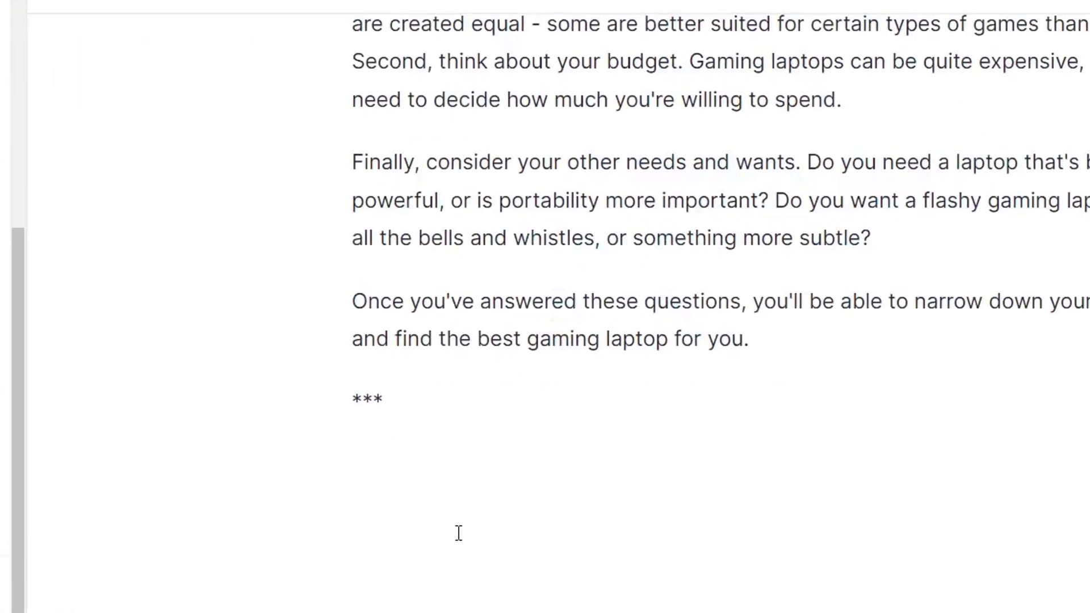
left_click(703, 572)
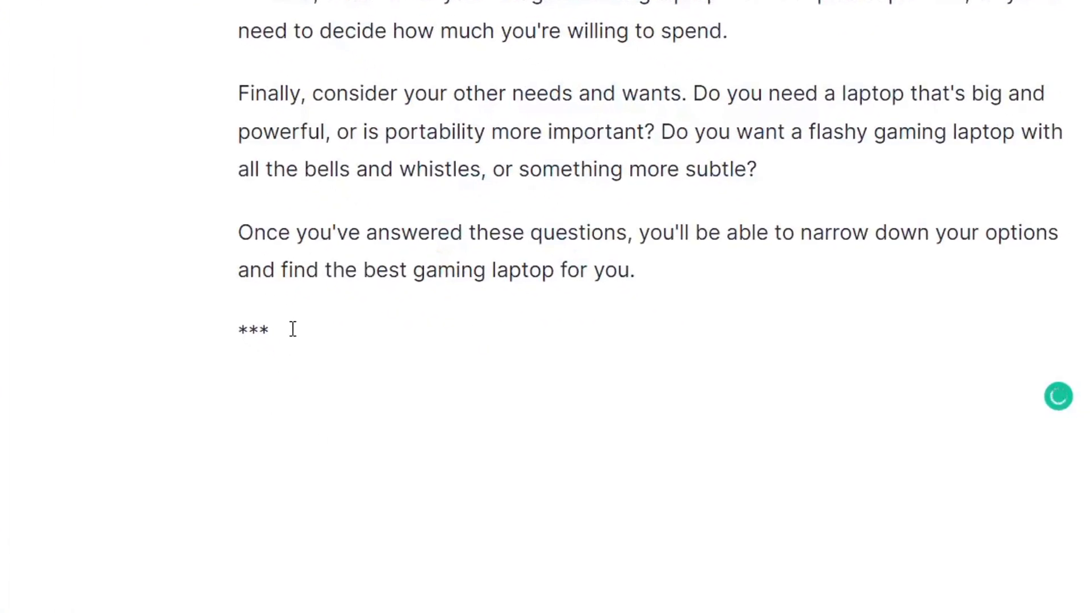
left_click(284, 405)
type("Producct")
key("BackSpace")
key("BackSpace")
type("t ")
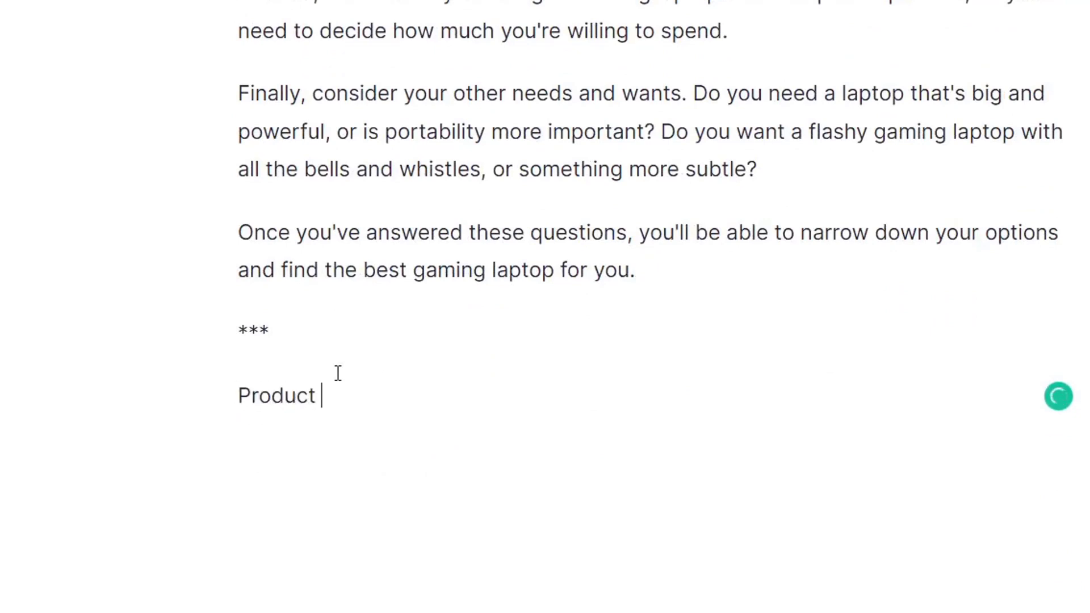
type("1.")
key("ctrl+v")
key("BackSpace")
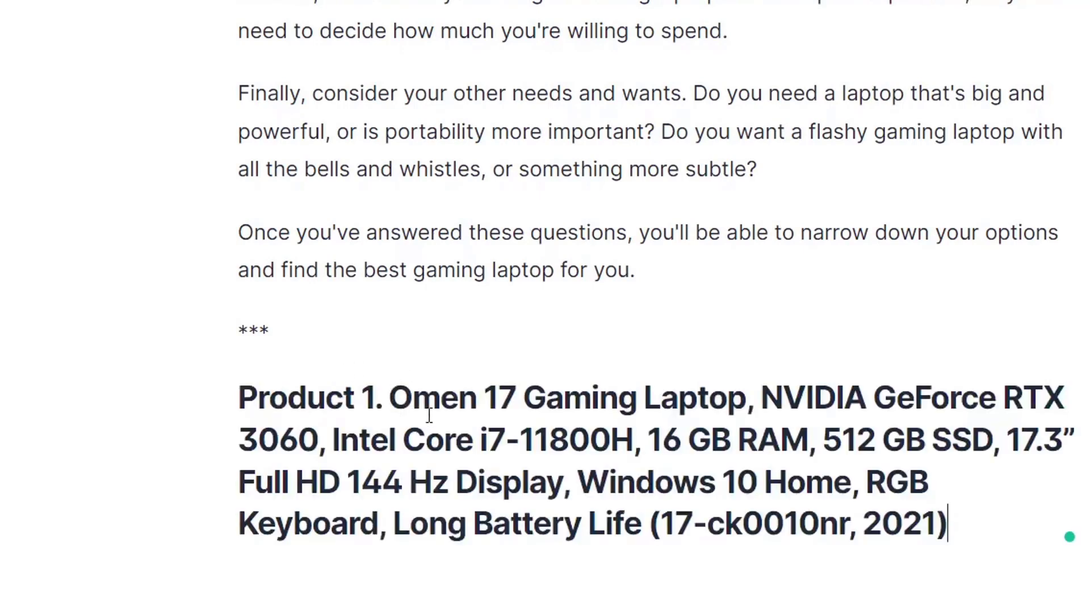
Step: Remove the H1 formatting from the "Product 1." line and prefix the line with "##"
triple_click(508, 430)
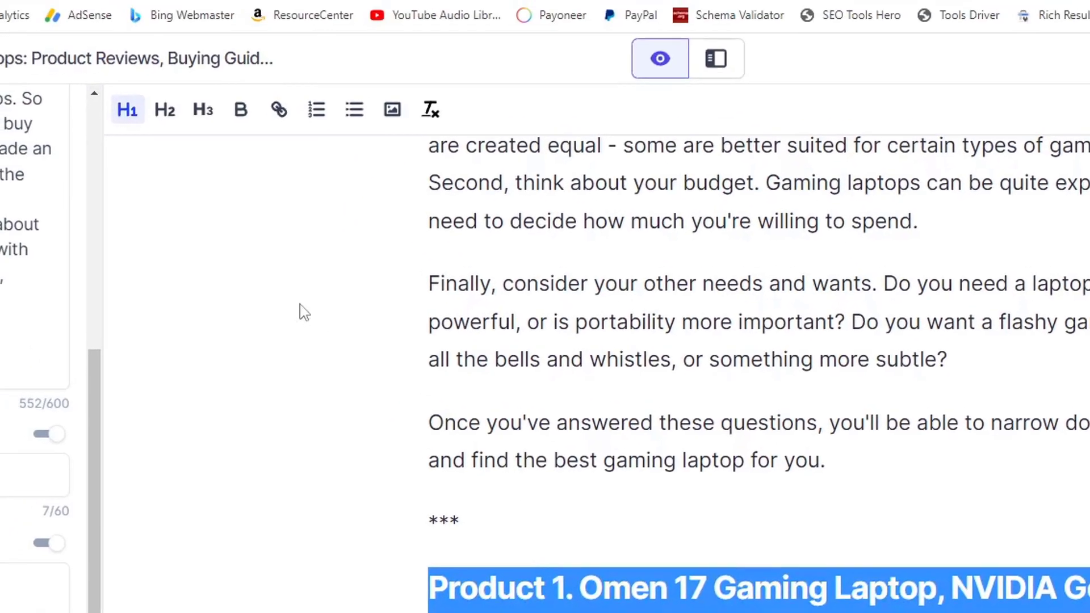
left_click(134, 117)
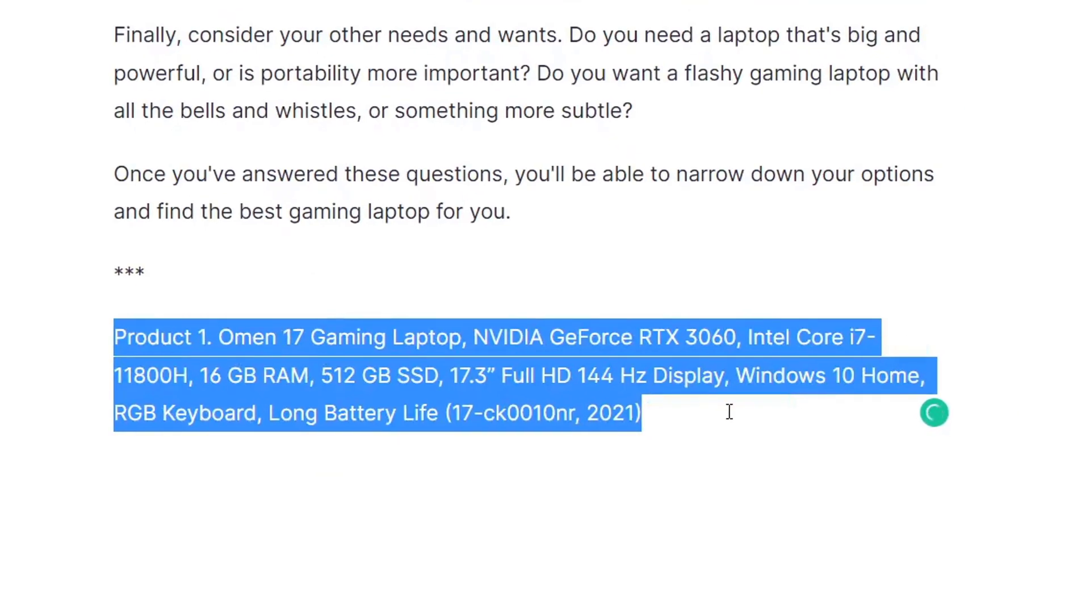
left_click(728, 413)
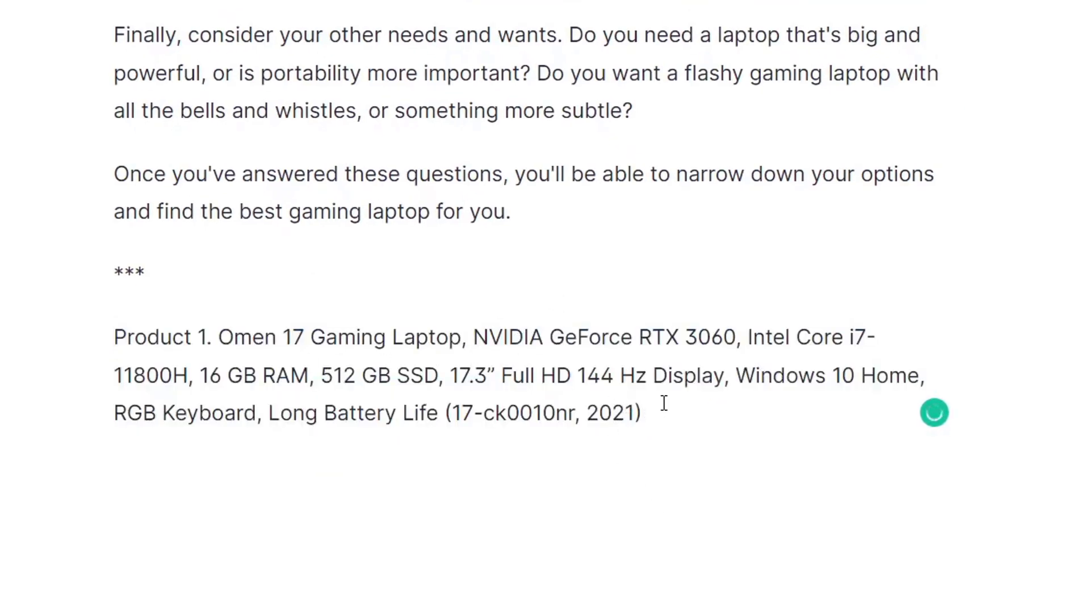
key("ctrl+Up")
type("##")
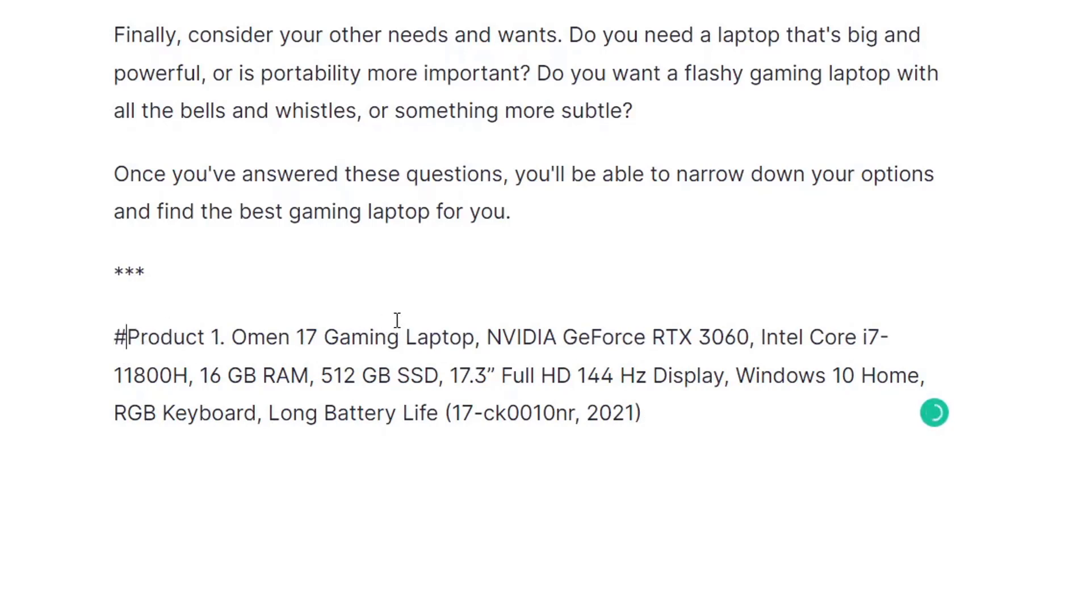
Step: Review the parts of the product line: the "##" prefix, the "Product 1." label and the Omen 17 title
left_click(121, 334)
left_click_drag(121, 333, 707, 449)
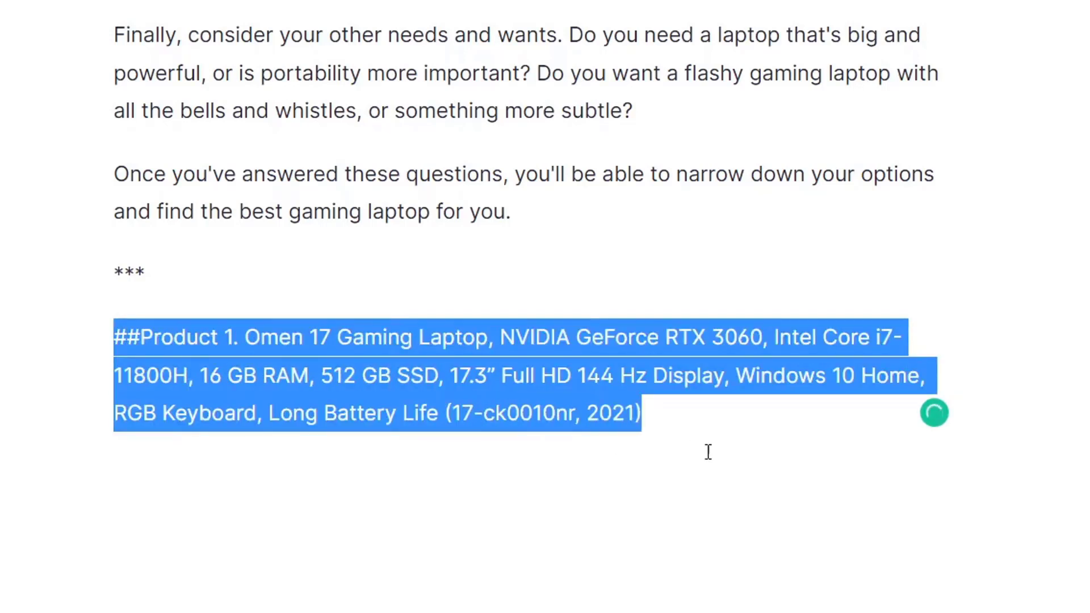
left_click(716, 429)
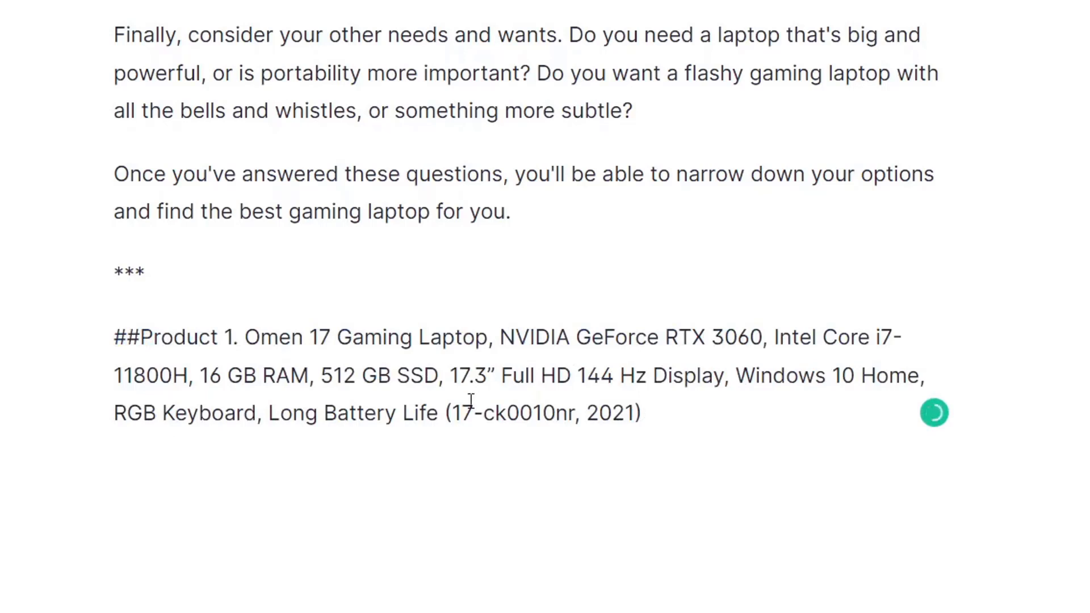
left_click_drag(142, 335, 681, 426)
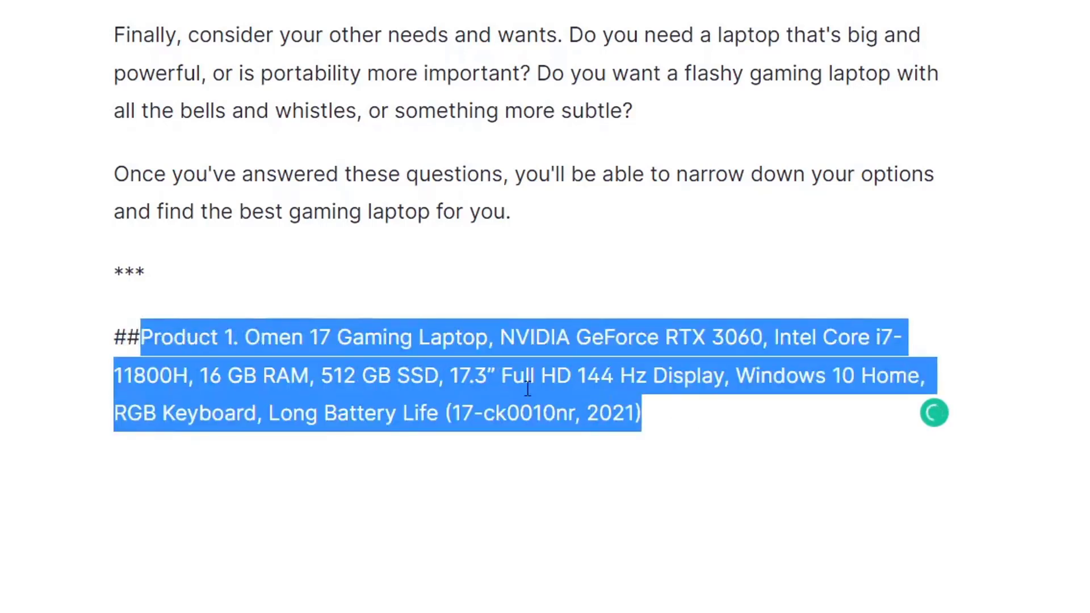
left_click(689, 426)
left_click_drag(679, 409, 238, 337)
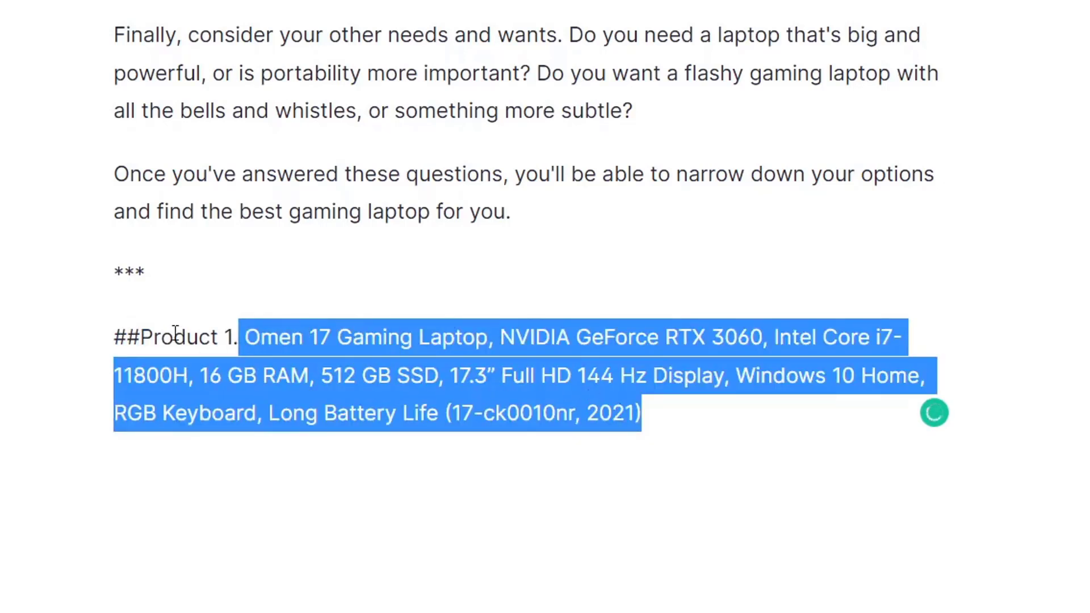
left_click(690, 423)
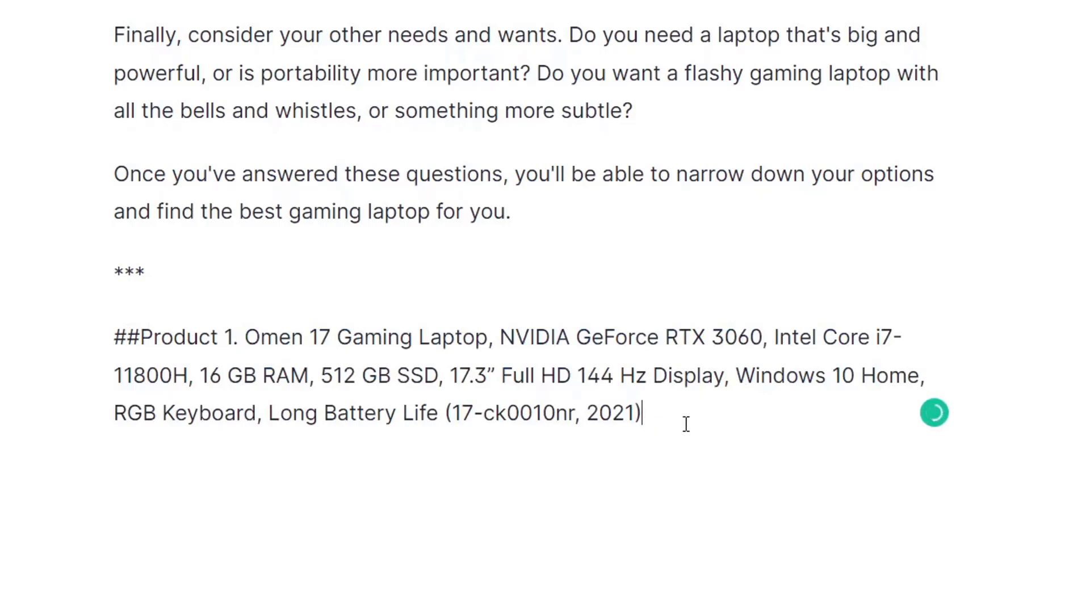
left_click_drag(141, 338, 116, 337)
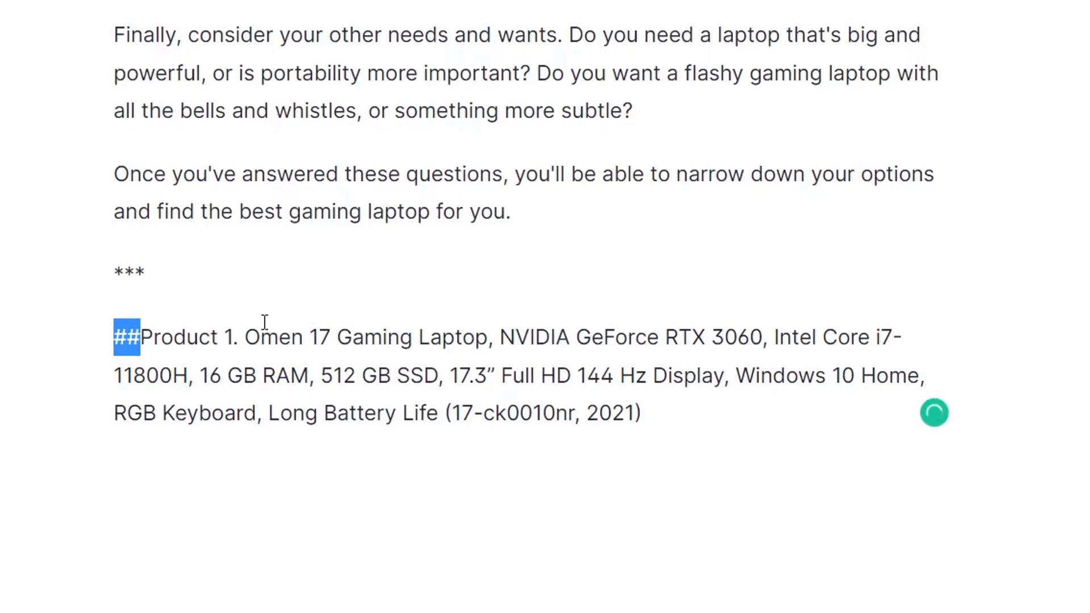
left_click_drag(222, 329, 647, 412)
Step: Start a new empty line below the "##Product 1." line
left_click(665, 409)
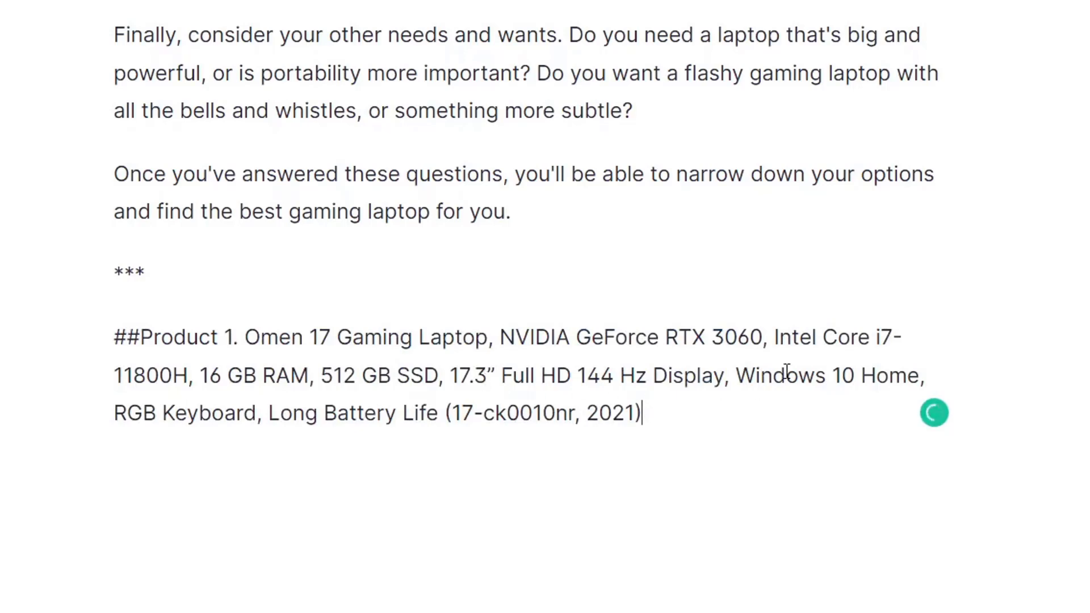
scroll(789, 366, "down", 3)
key("Return")
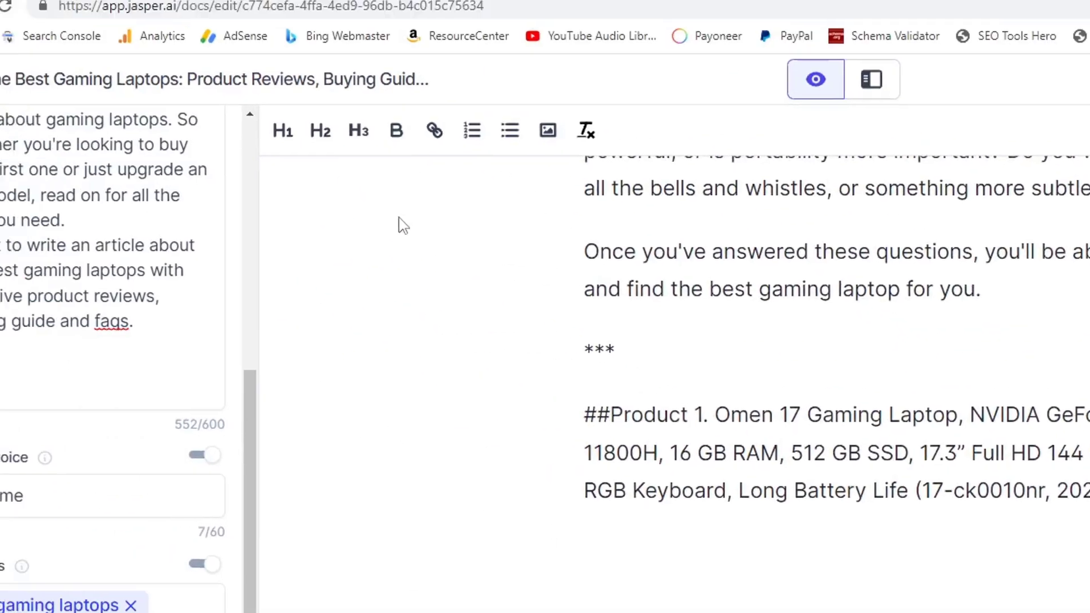
Step: Switch to the Omen 17 page on Amazon, expand the "About this item" list and copy all of its bullet points
left_click(355, 15)
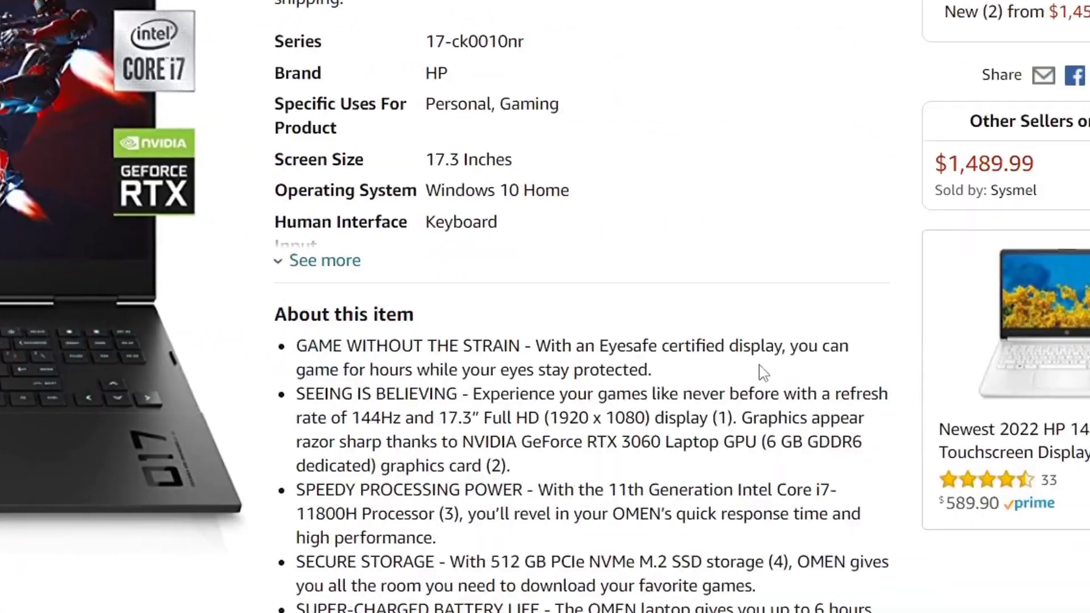
scroll(762, 304, "down", 3)
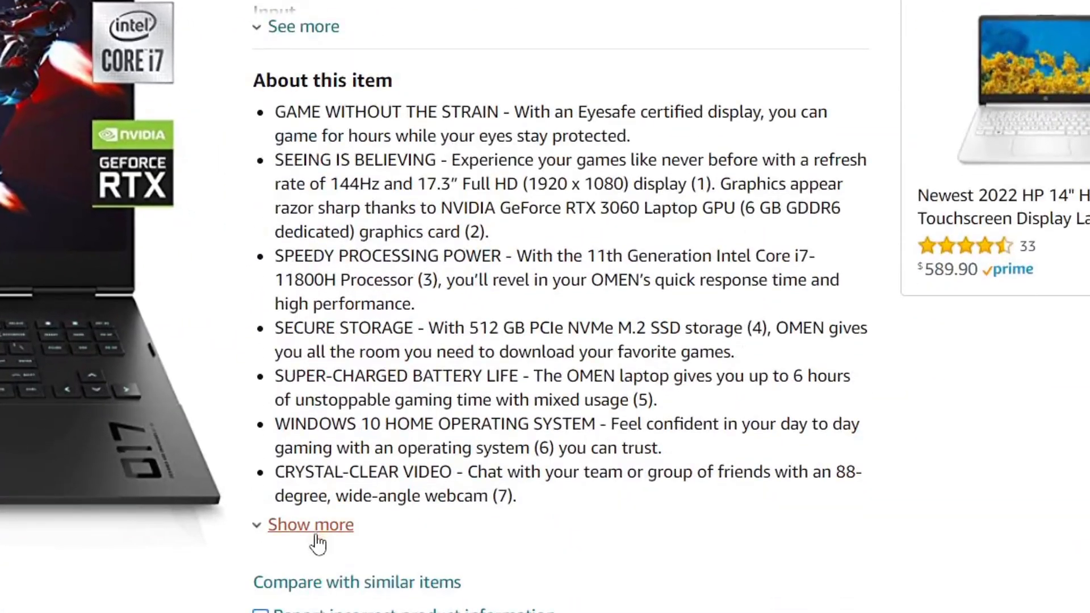
left_click(309, 526)
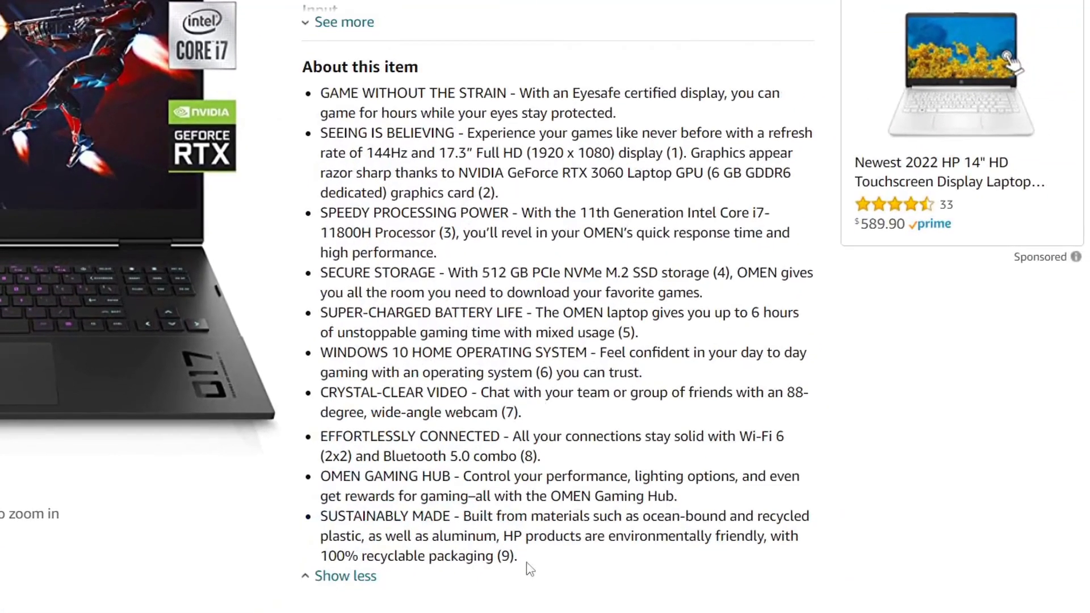
left_click_drag(528, 612, 265, 118)
right_click(383, 105)
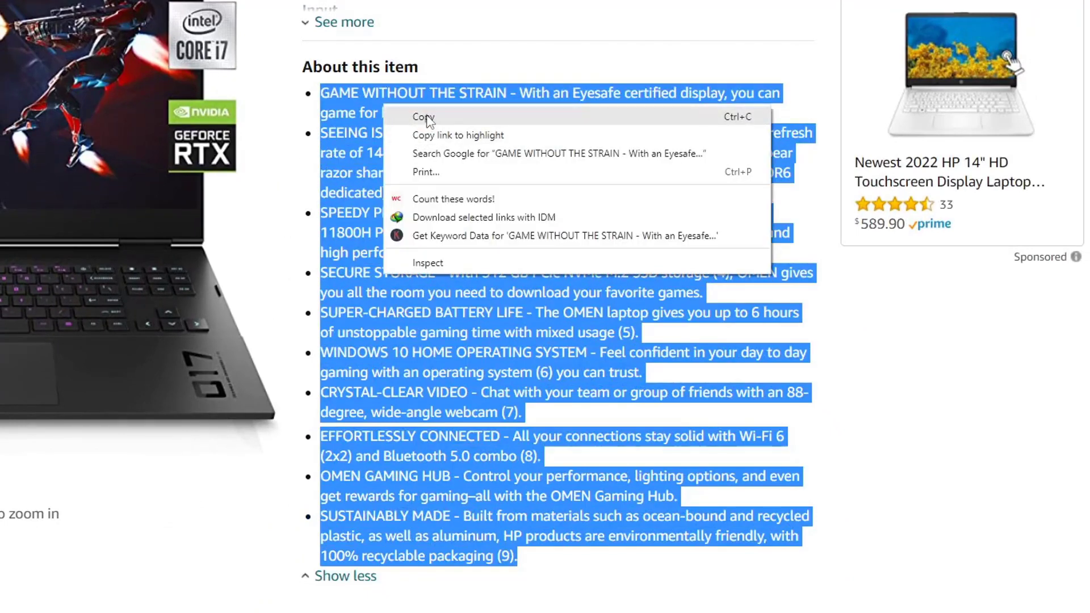
left_click(420, 114)
scroll(617, 145, "down", 3)
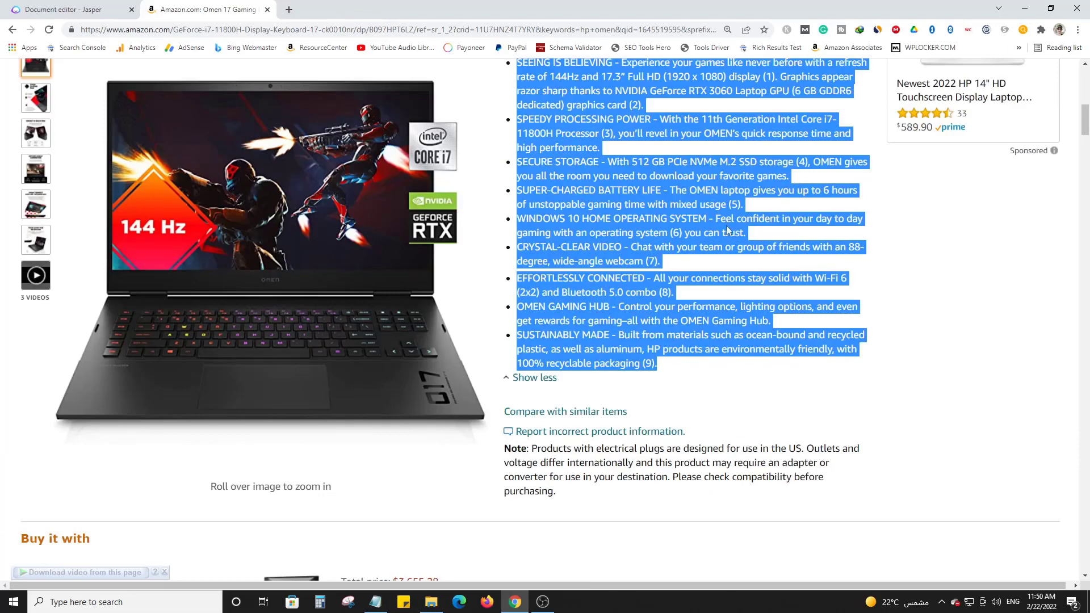
scroll(829, 221, "up", 4)
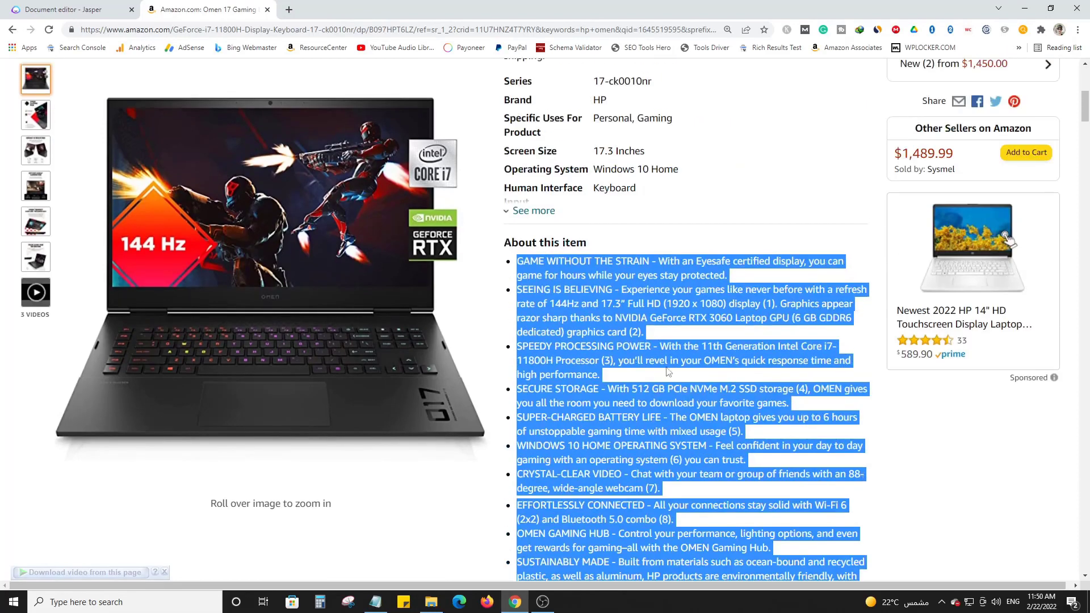
Step: Switch to the Jasper document and paste the copied Omen 17 features below the product line, enclosed between "##" markers
scroll(704, 402, "down", 2)
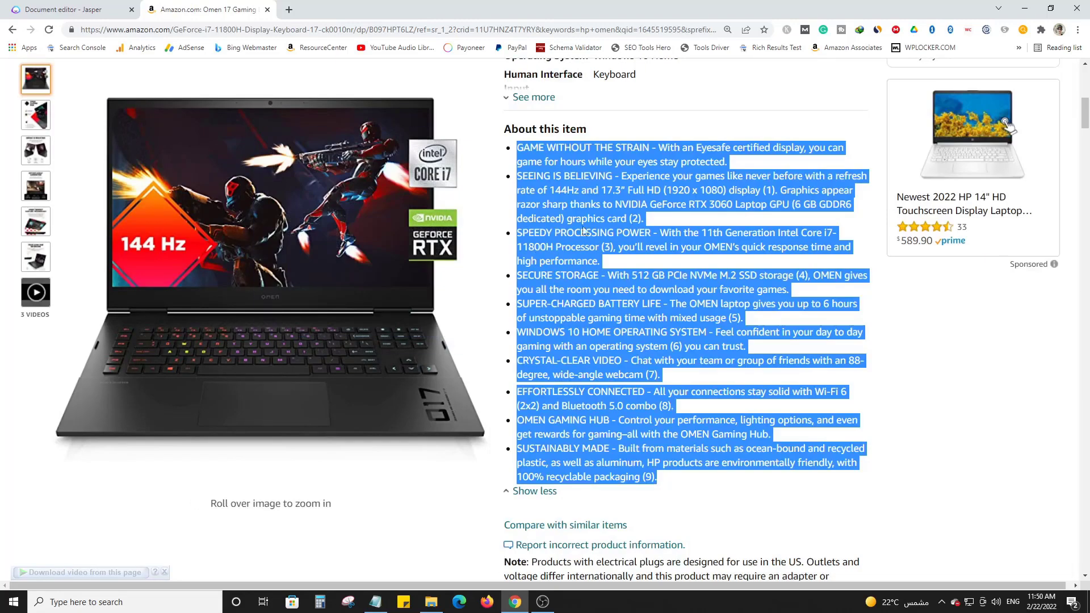
left_click(27, 12)
left_click(437, 353)
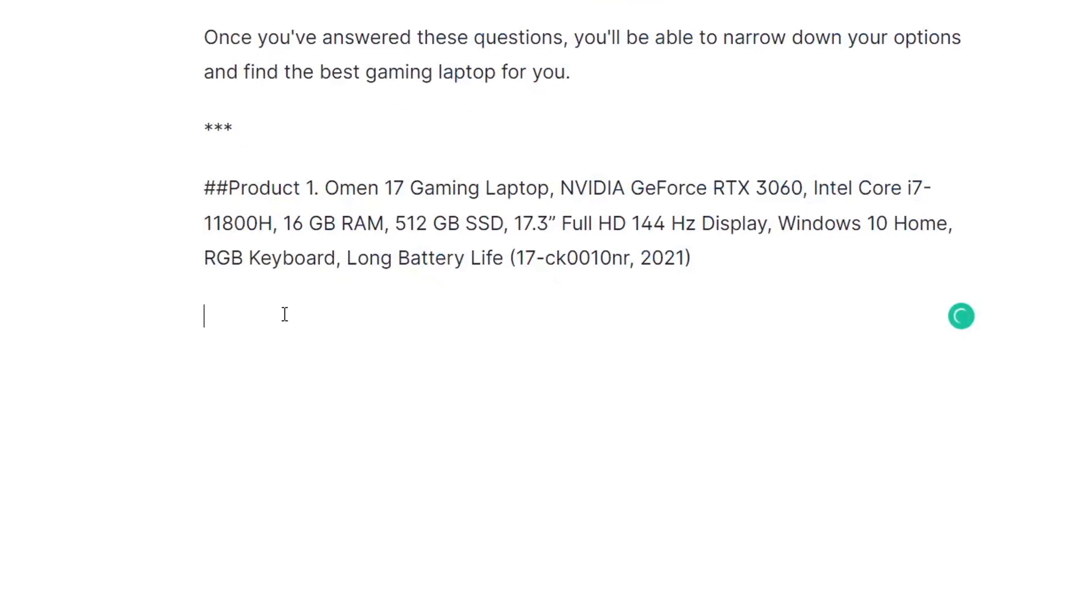
type("##")
key("ctrl+v")
scroll(474, 360, "down", 3)
key("BackSpace")
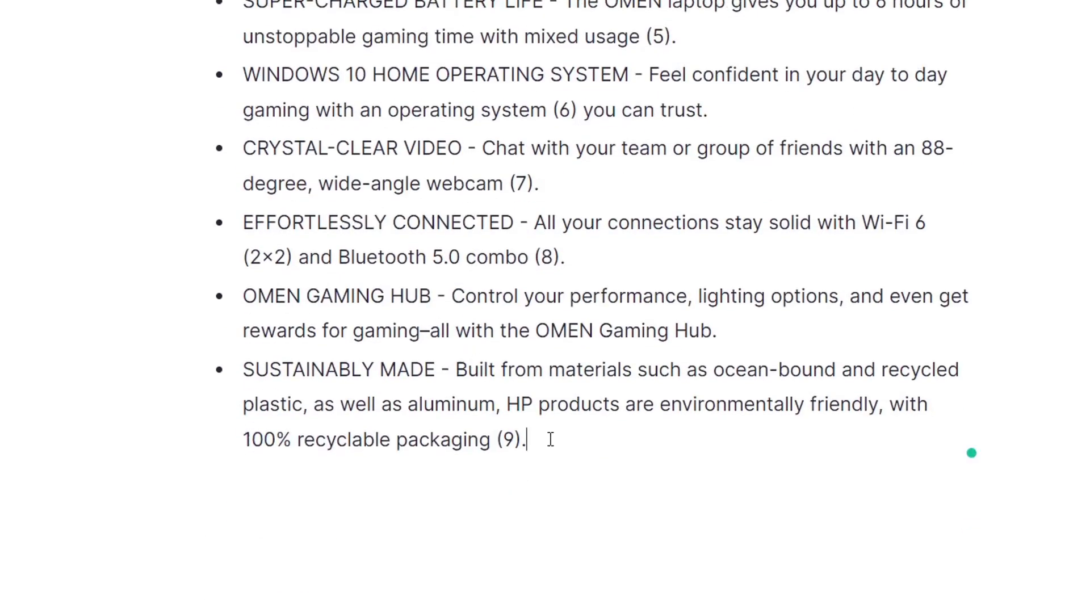
type("##")
Step: Remove the bullet list formatting from all of the pasted Omen 17 features
scroll(702, 511, "up", 3)
left_click_drag(619, 603, 356, 7)
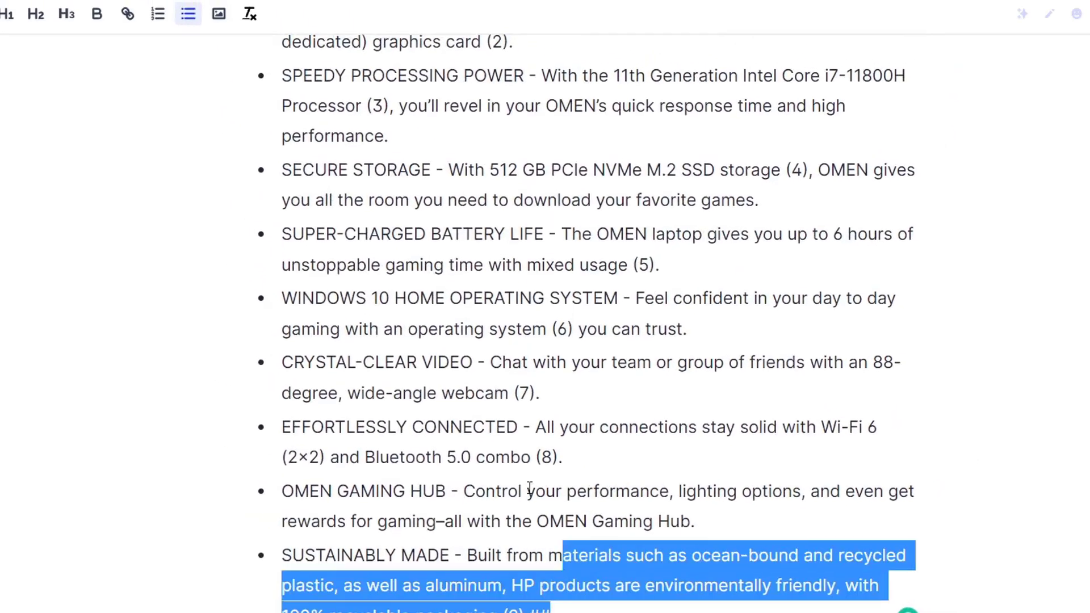
left_click_drag(374, 285, 282, 220)
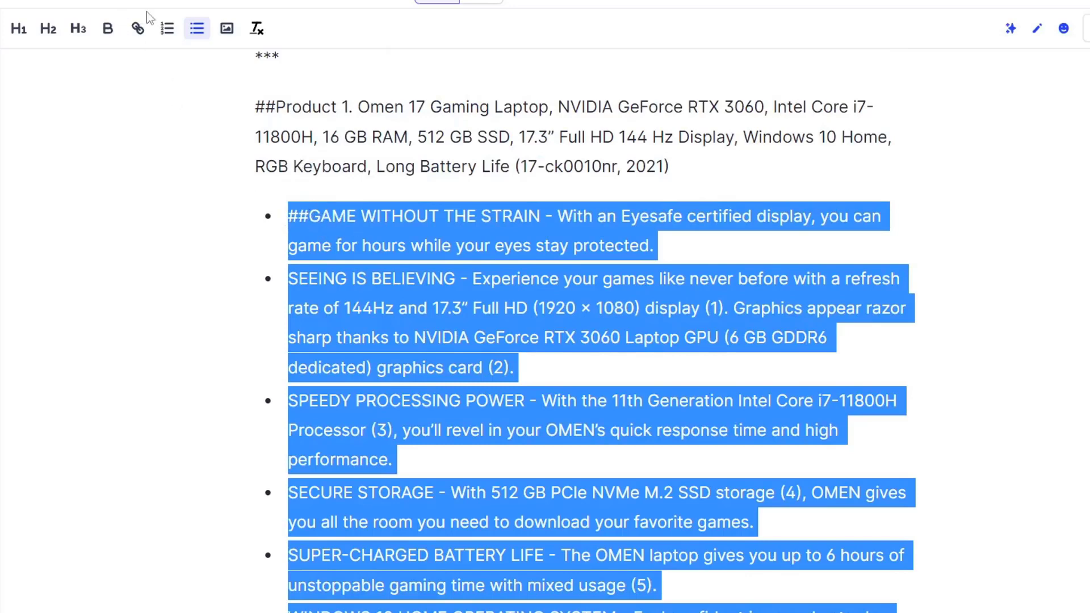
left_click(196, 29)
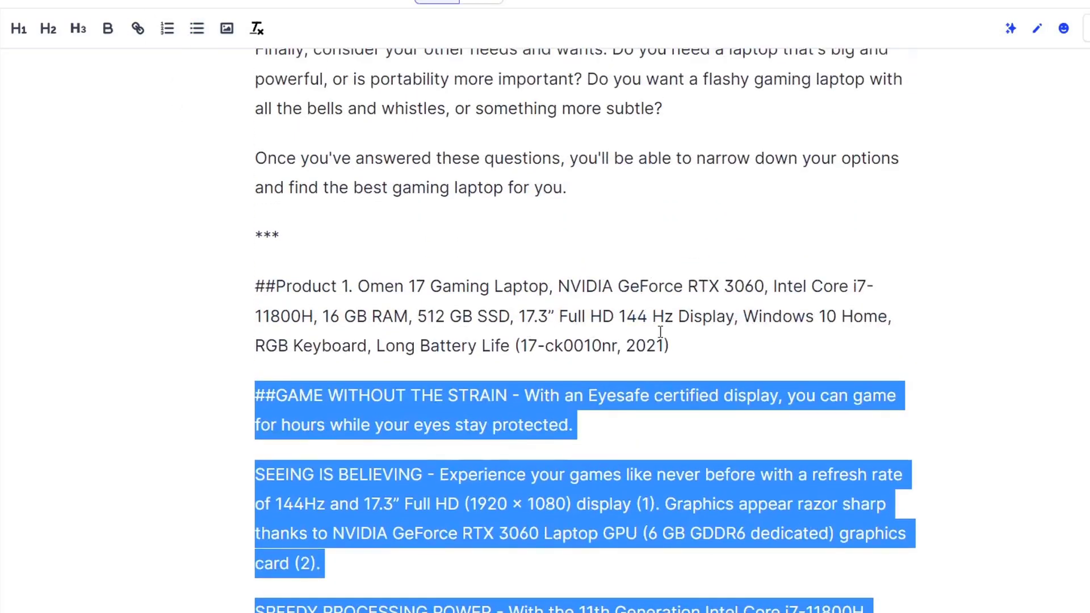
left_click(669, 341)
Step: Start a new line below the last feature paragraph and enter "##" on it
scroll(587, 348, "down", 6)
scroll(587, 347, "down", 5)
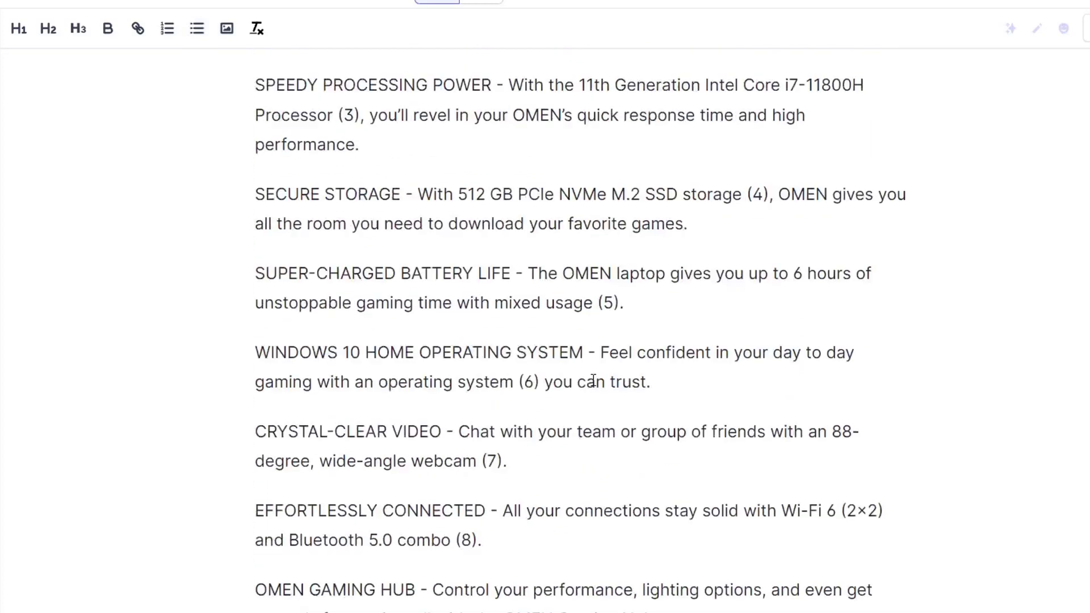
left_click(510, 578)
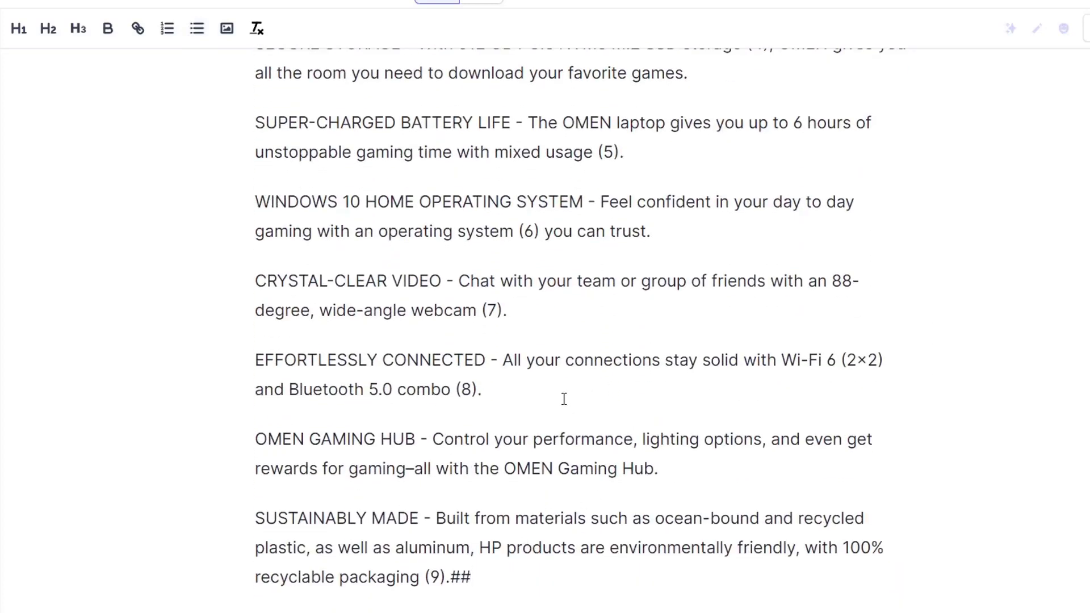
scroll(562, 396, "down", 5)
left_click(279, 329)
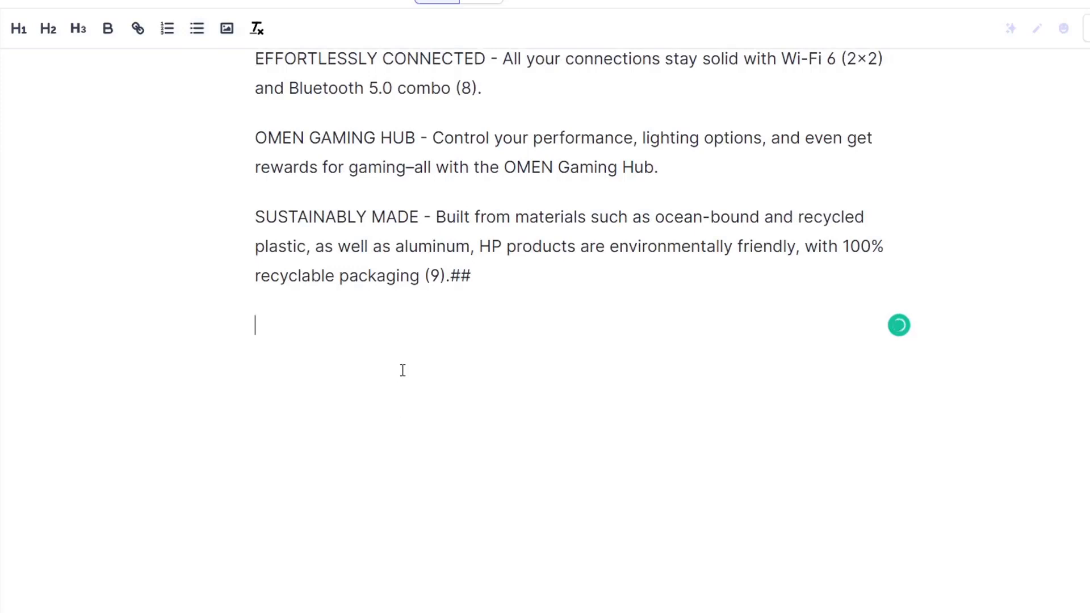
type("##")
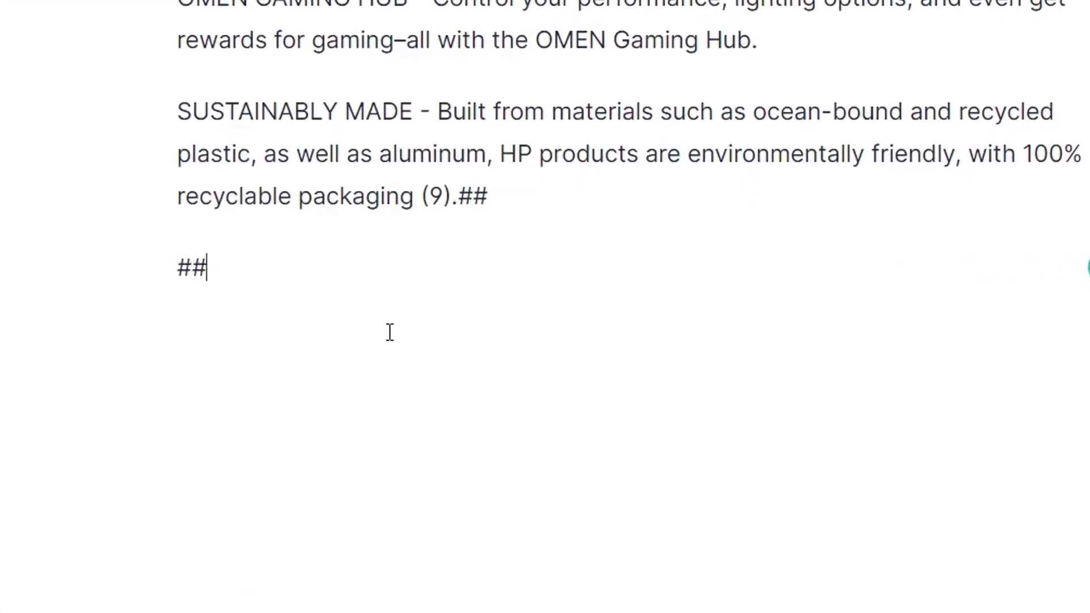
Step: Review the pasted feature paragraphs enclosed between the "##" markers
scroll(251, 308, "up", 2)
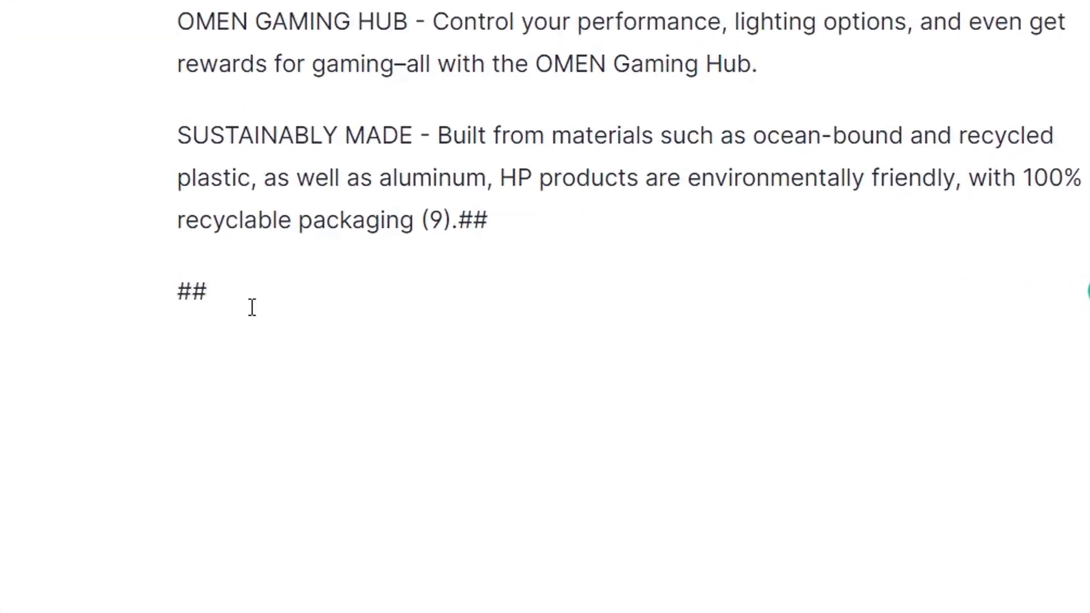
left_click_drag(555, 403, 210, 3)
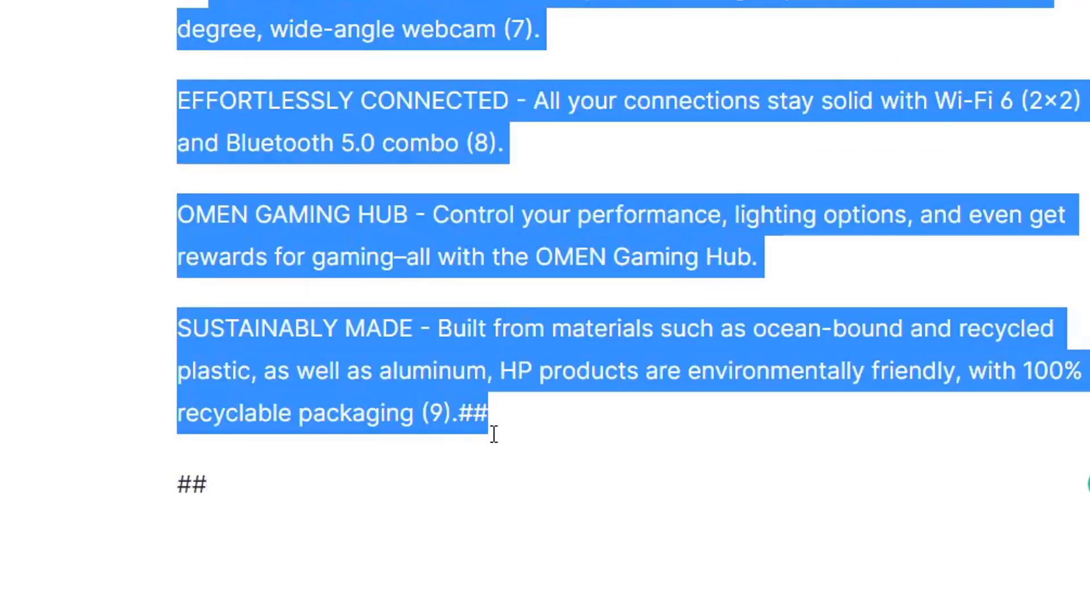
left_click(280, 484)
scroll(627, 602, "up", 3)
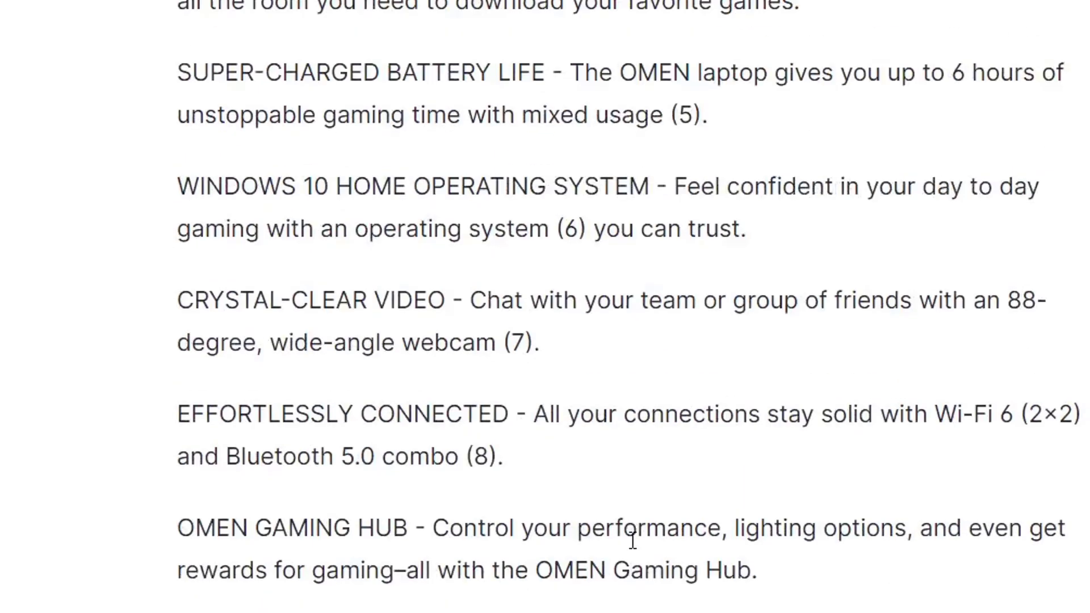
left_click_drag(627, 602, 154, 7)
scroll(316, 110, "down", 5)
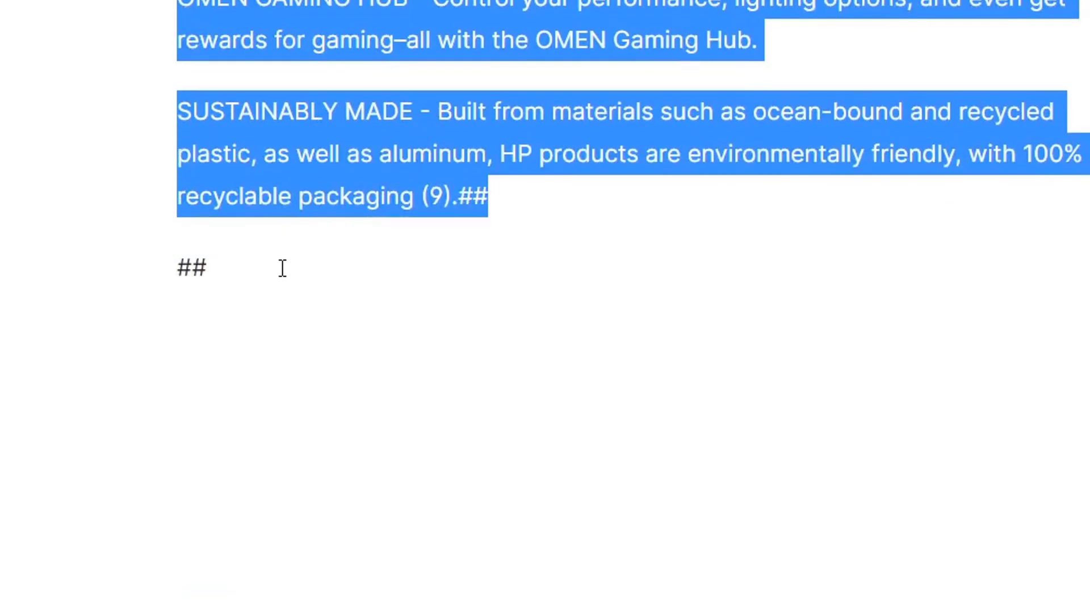
Step: Begin the command after the final "##" with the text "Write an intro paragraph of"
left_click(283, 267)
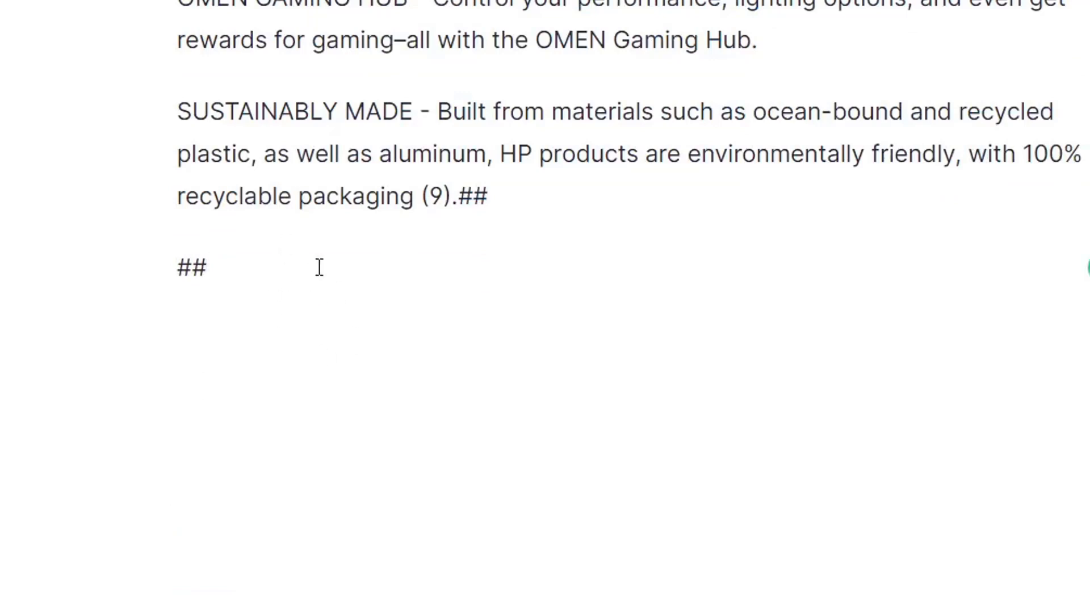
type("Write ")
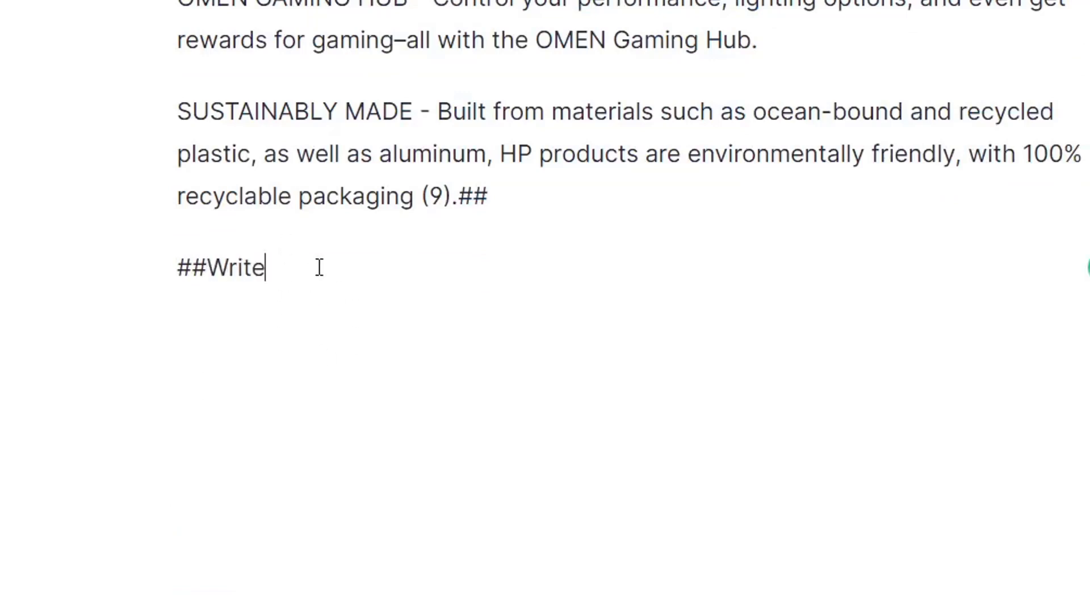
type("an intro peragra")
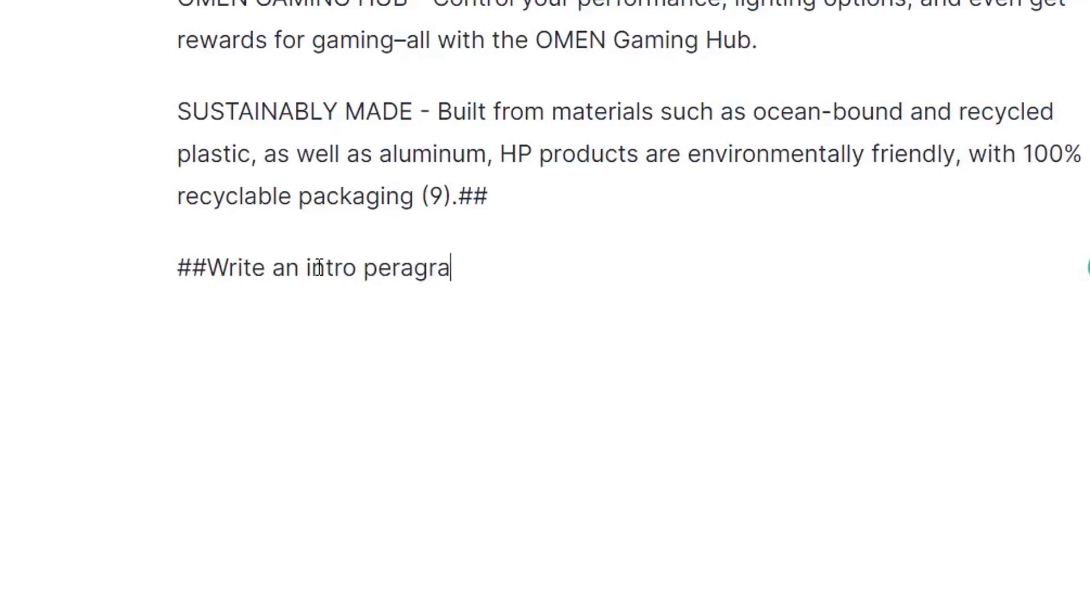
type("ph of")
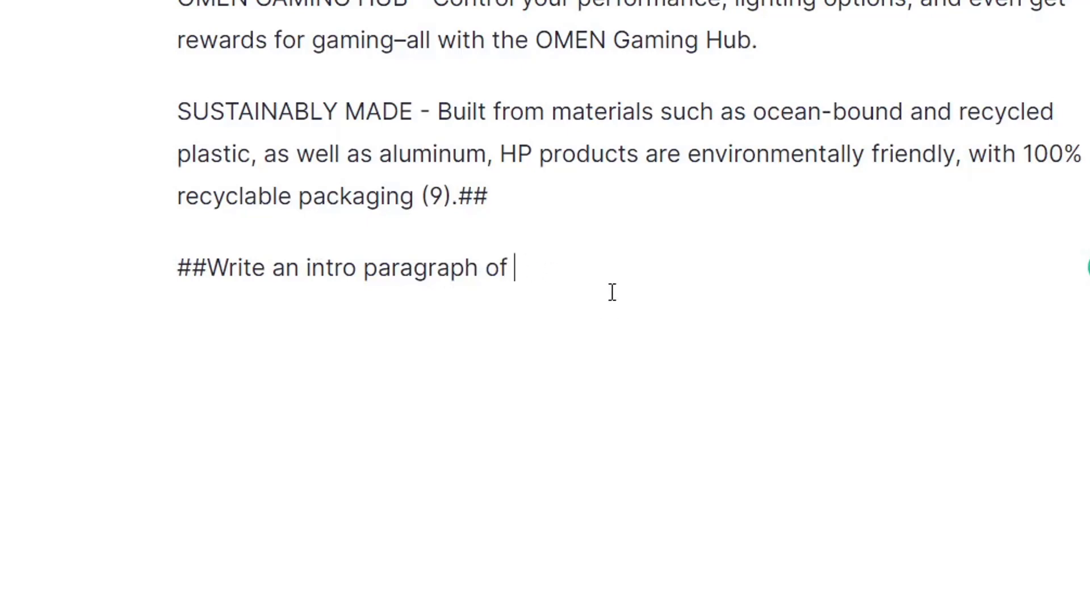
Step: Copy "Omen 17 Gaming Laptop" from the product line to the end of the command and add ": 200 words"
scroll(611, 292, "up", 8)
scroll(622, 296, "up", 10)
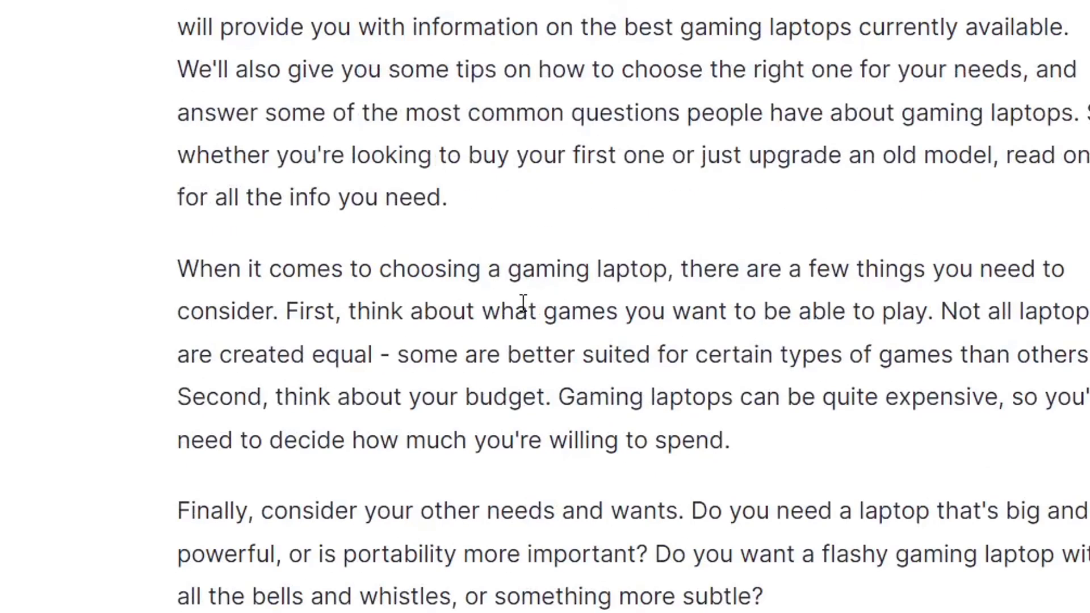
scroll(521, 314, "down", 5)
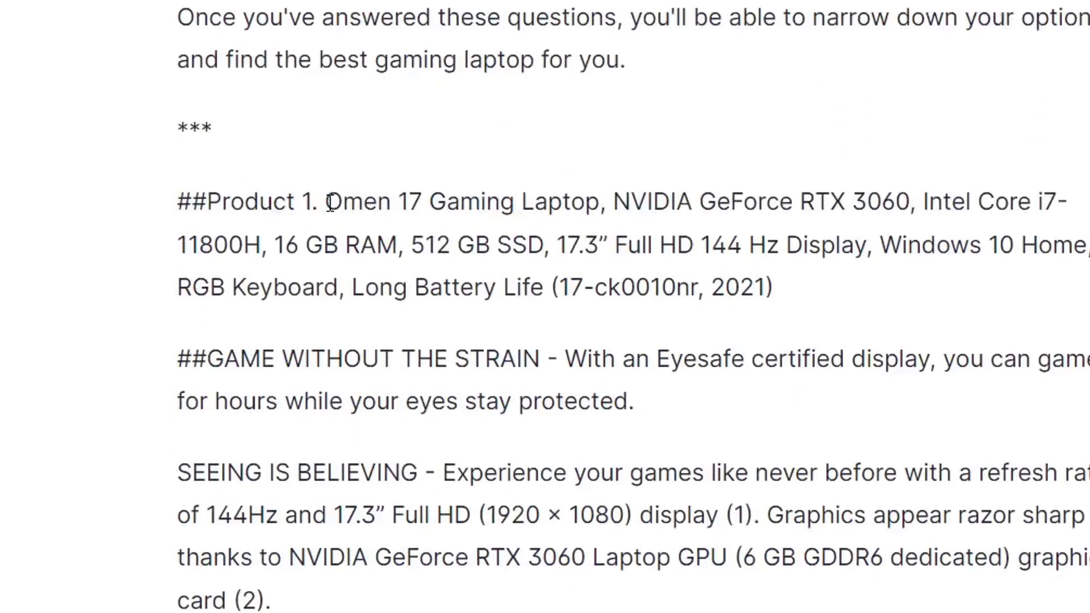
left_click_drag(328, 203, 594, 213)
key("ctrl+c")
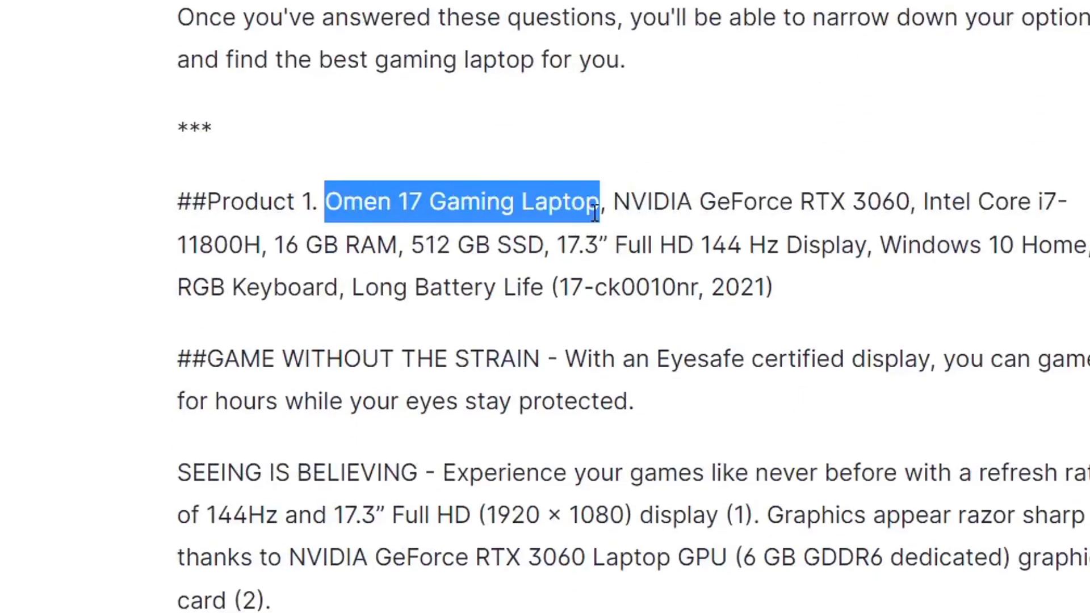
scroll(596, 214, "down", 15)
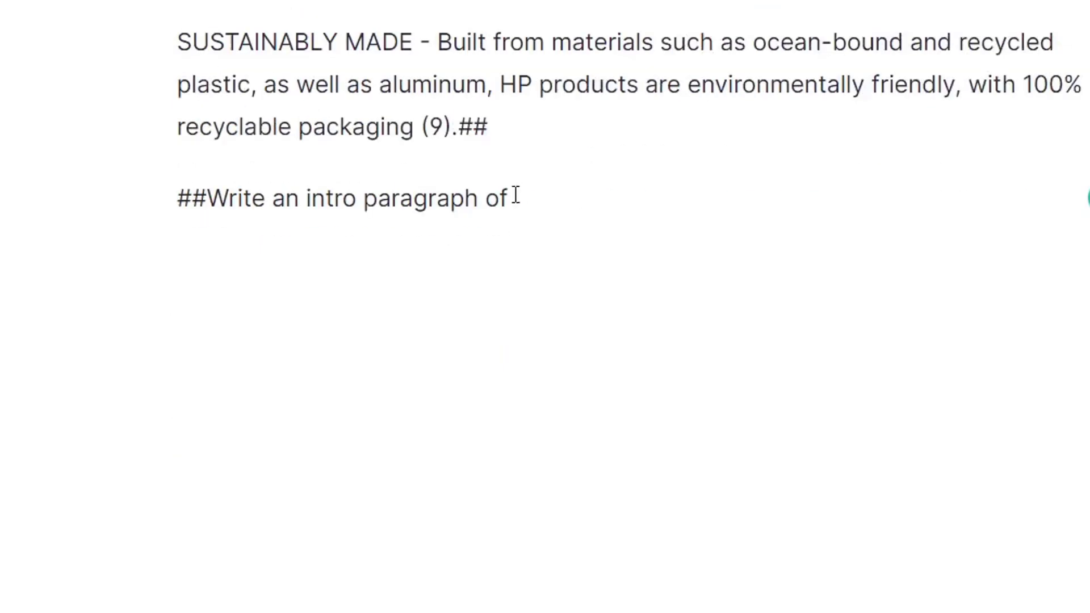
left_click(515, 195)
key("ctrl+v")
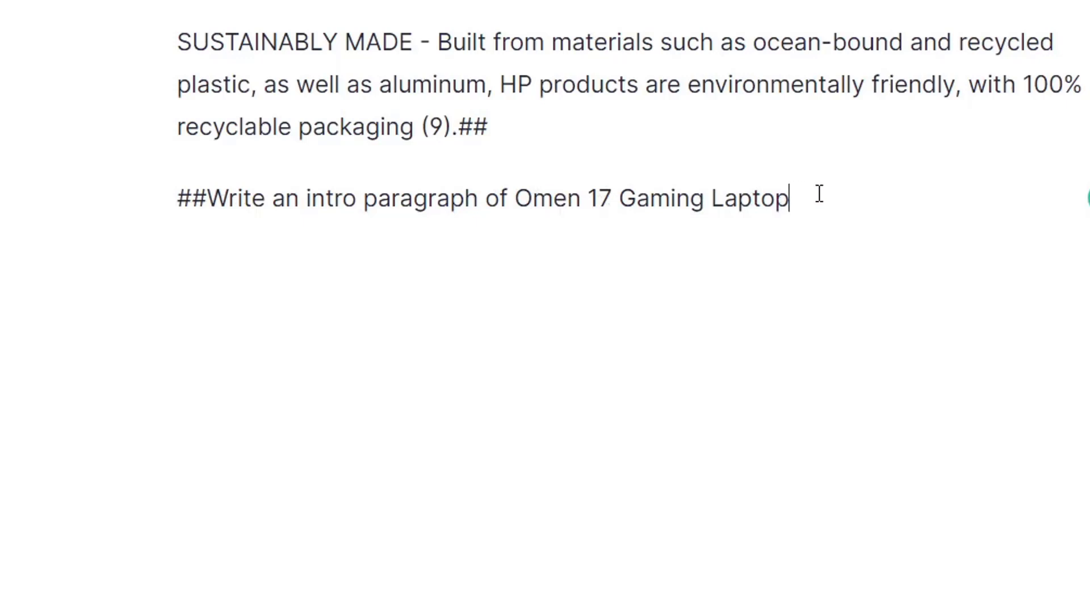
type(": 200 words")
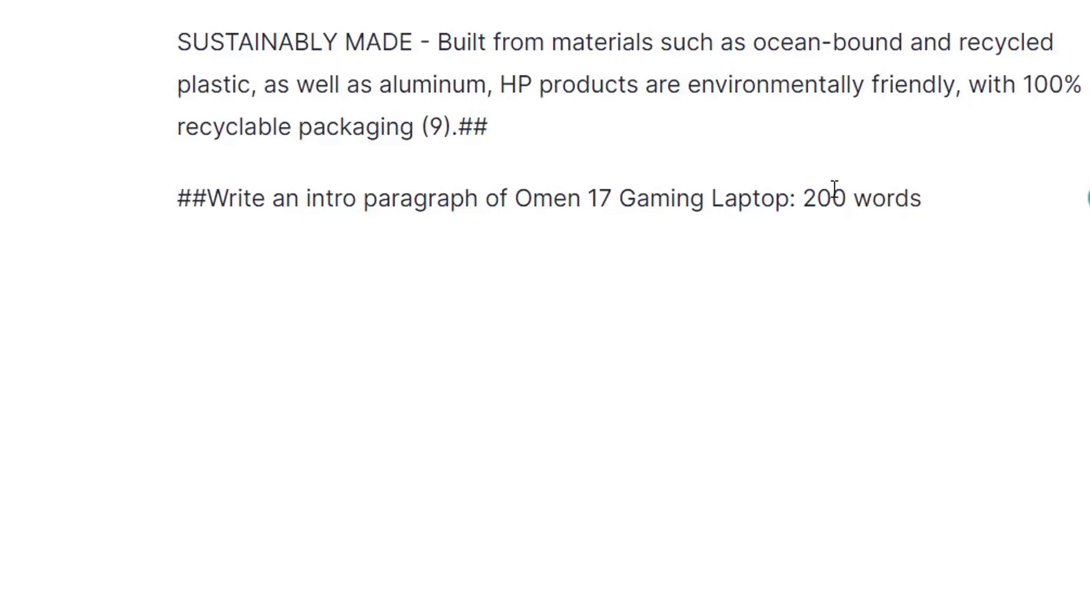
Step: Review the wording of the intro paragraph command and its word count specification
left_click(908, 196)
left_click(972, 198)
key("shift+Left")
key("shift+Left")
key("shift+Left")
key("shift+Left")
key("shift+Left")
key("shift+Left")
key("shift+Left")
key("shift+Left")
key("shift+Left")
key("shift+Left")
key("shift+Left")
key("shift+Left")
key("shift+Left")
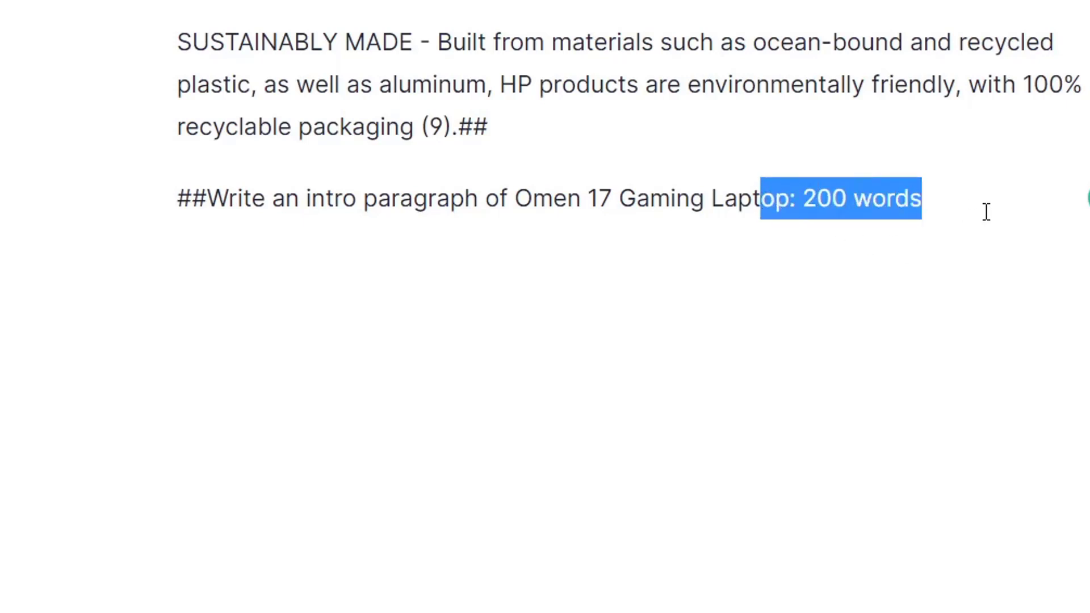
left_click(986, 212)
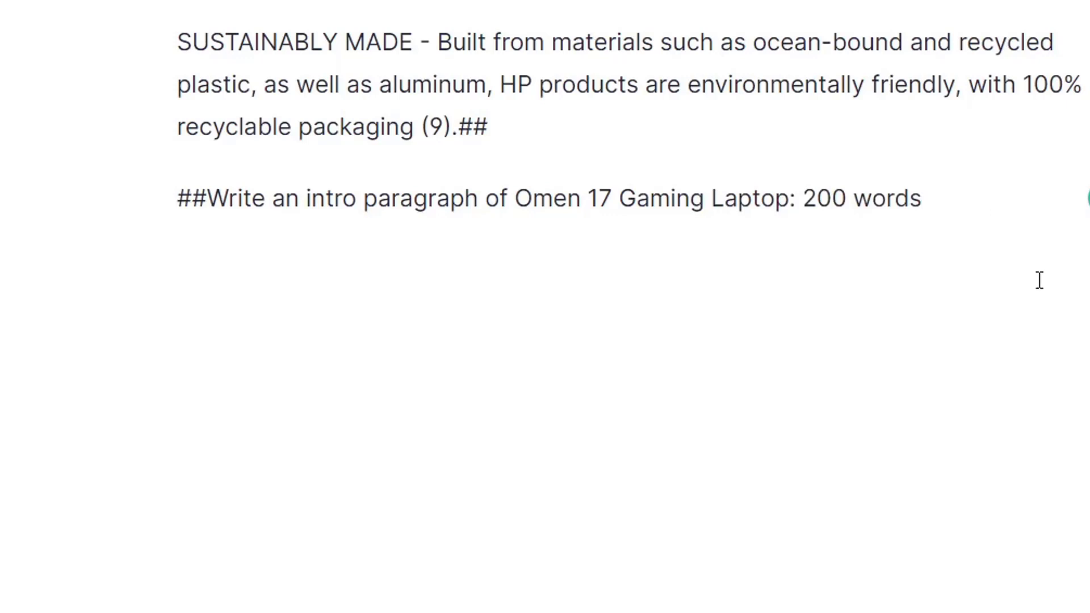
left_click_drag(917, 190, 395, 71)
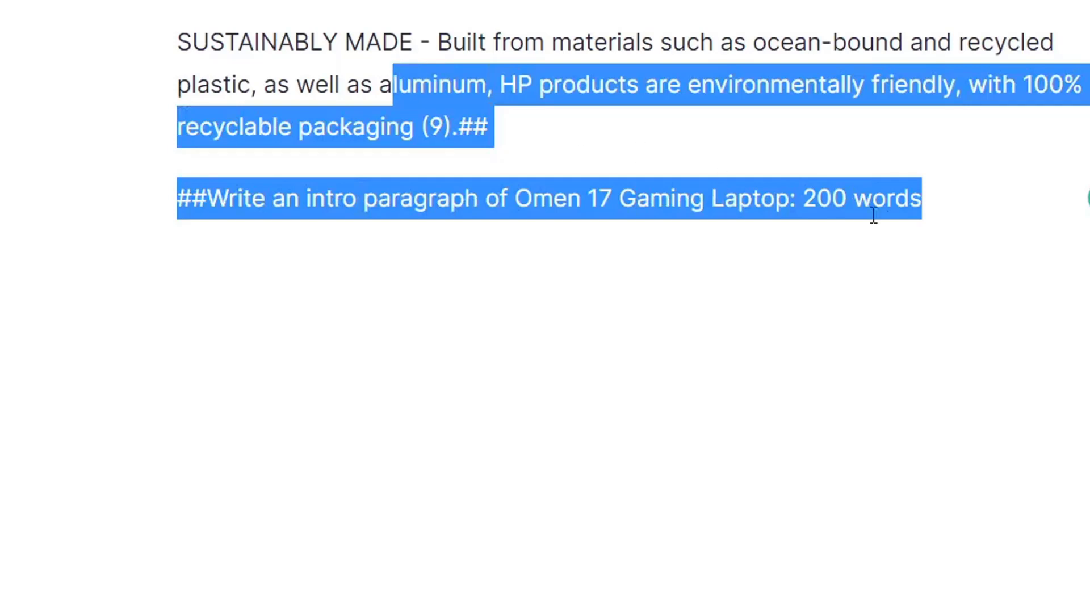
Step: Start a new line below the command and compose the Omen 17 intro paragraph there
left_click(1016, 216)
key("Return")
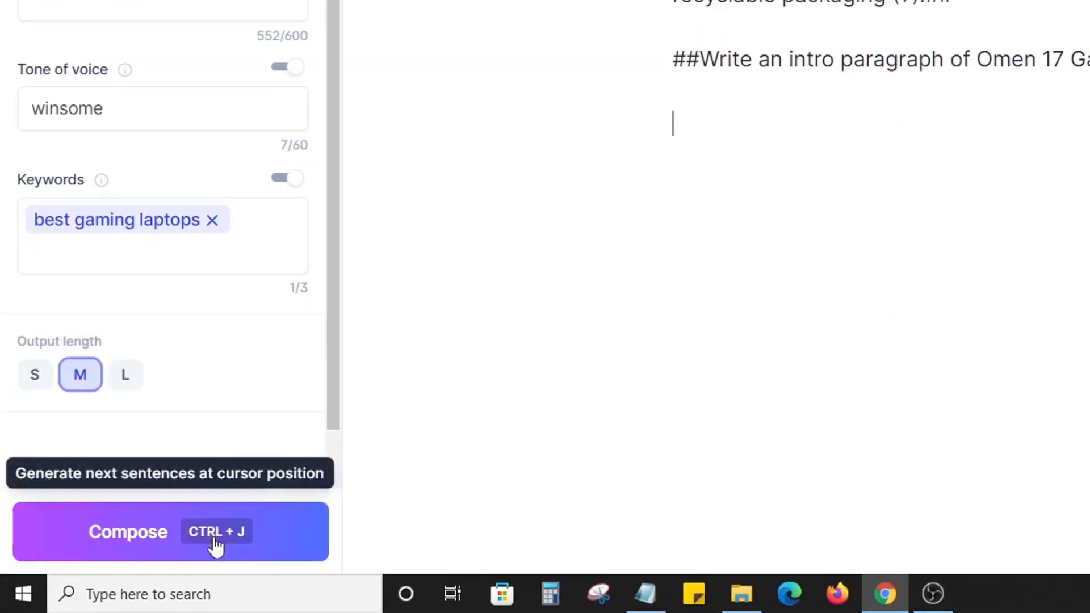
left_click(233, 526)
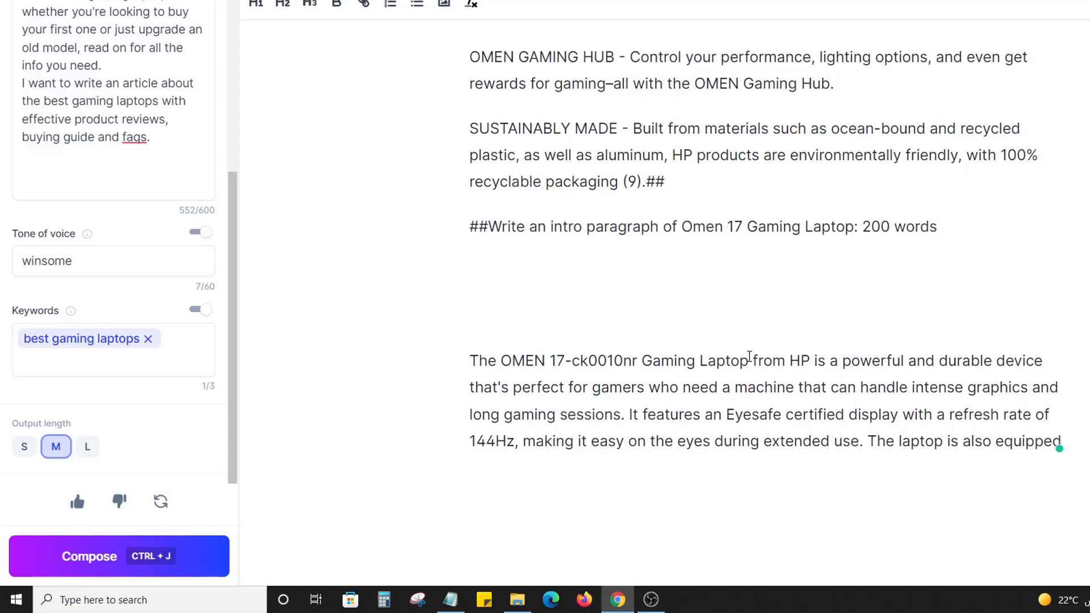
Step: Examine the "##" markers around the feature text and before the command in relation to the generated paragraph
scroll(734, 276, "up", 5)
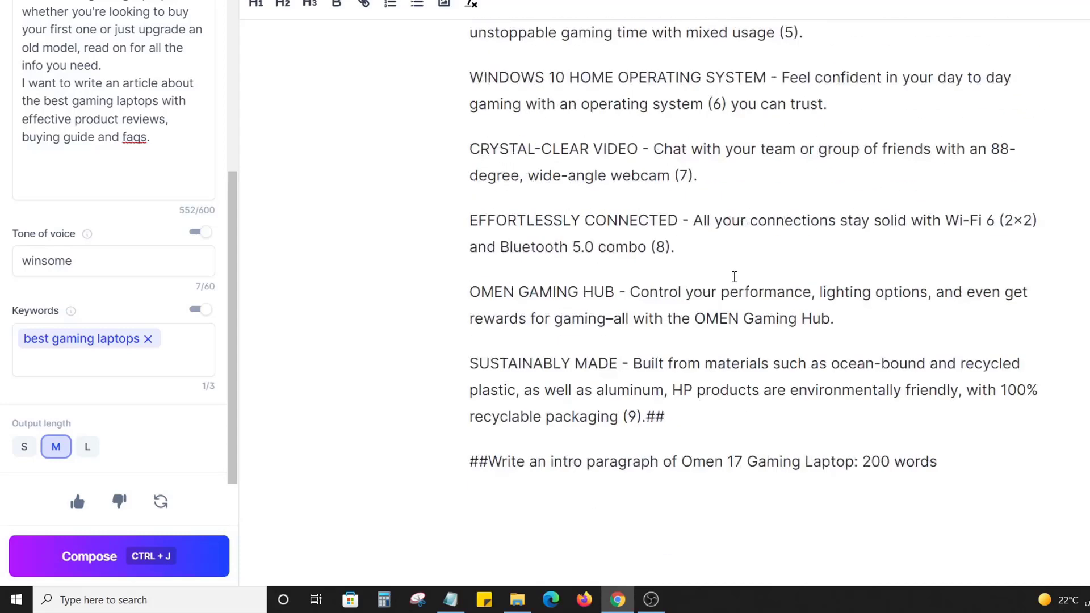
scroll(711, 423, "down", 2)
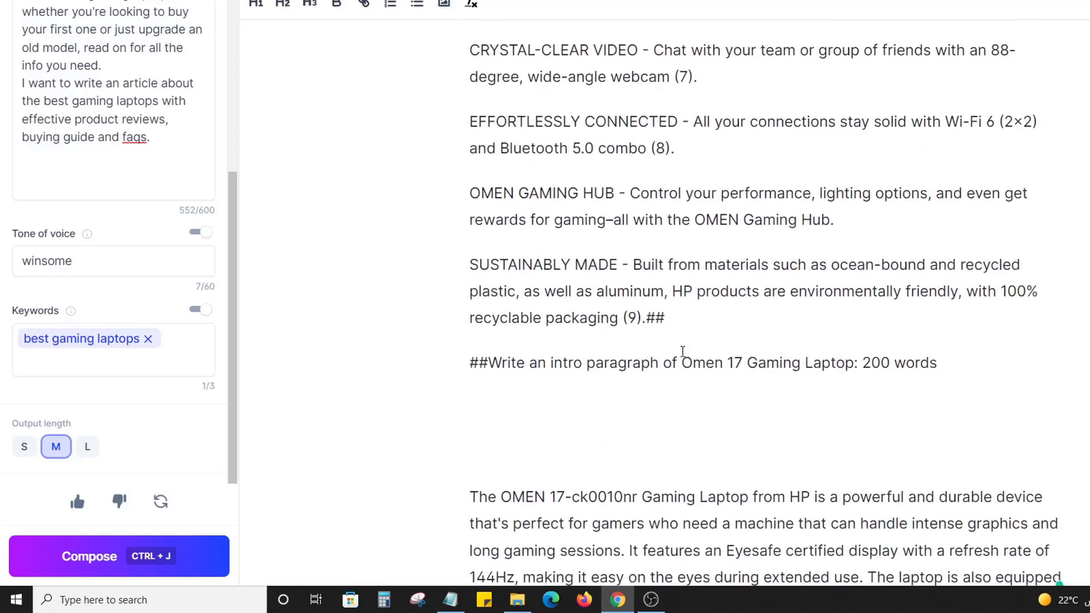
left_click_drag(701, 316, 489, 91)
scroll(604, 268, "down", 5)
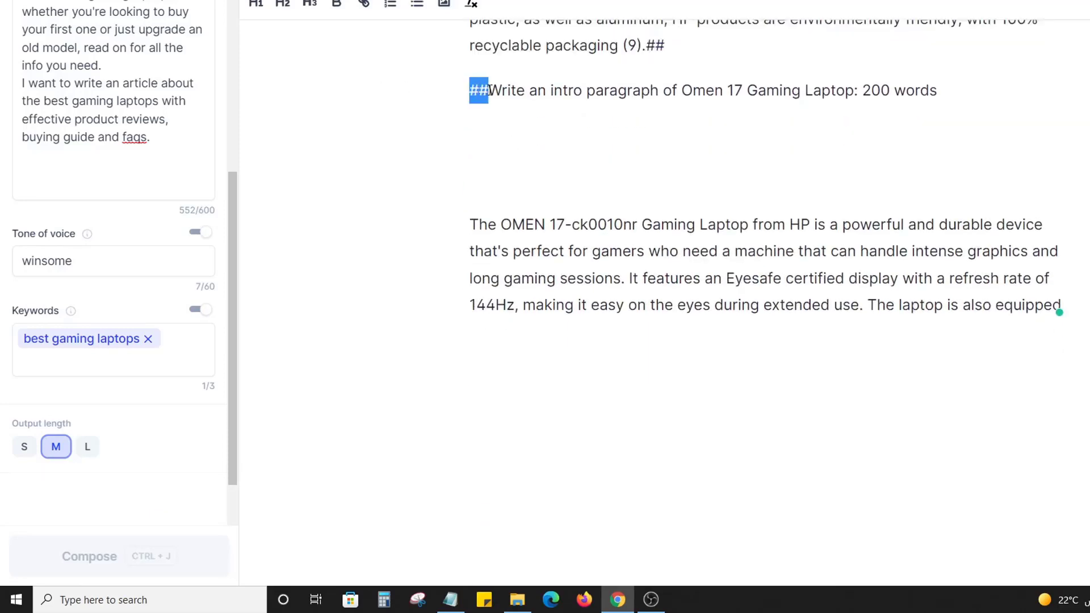
scroll(582, 241, "up", 2)
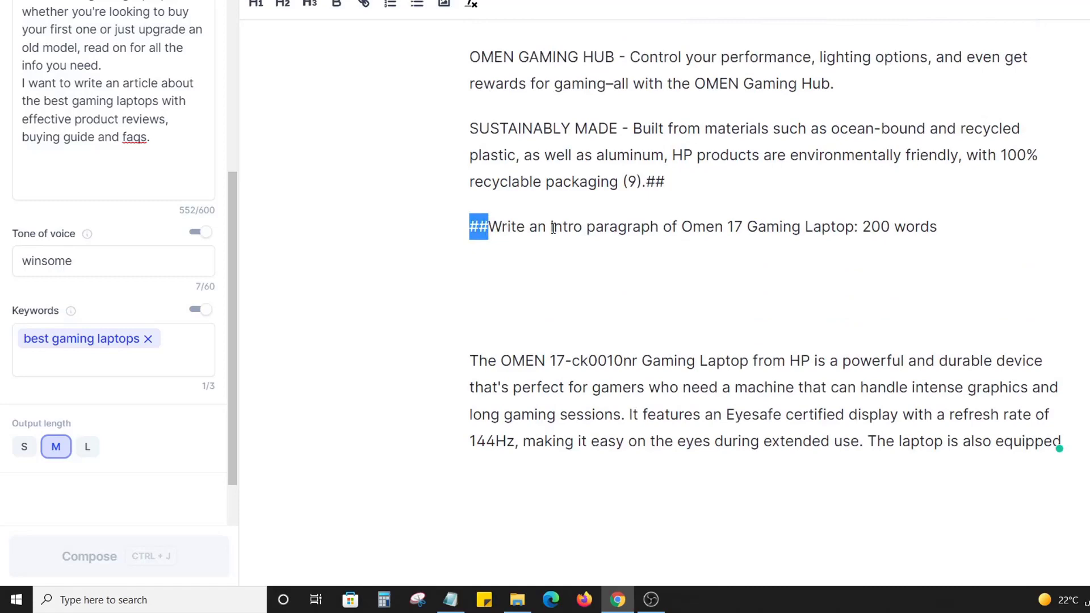
scroll(554, 230, "up", 2)
double_click(653, 315)
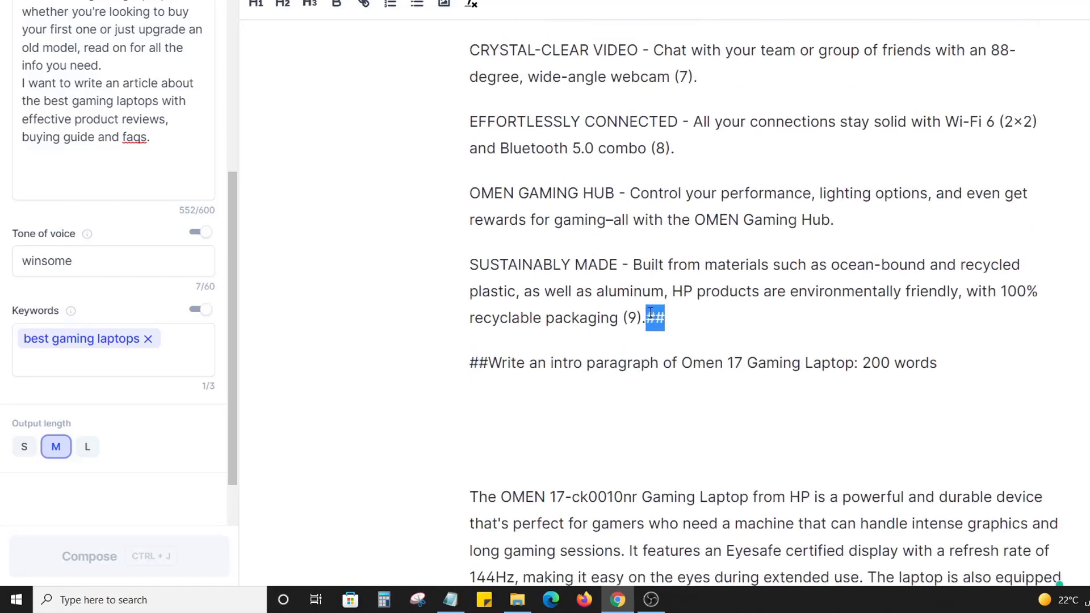
left_click(692, 320)
scroll(688, 341, "up", 1)
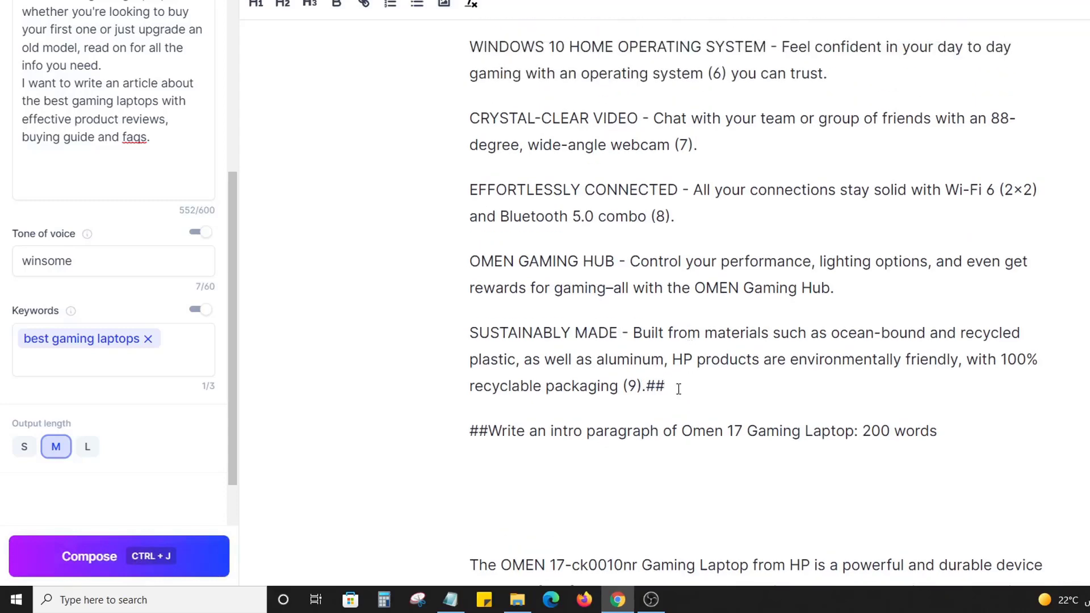
Step: Continue composing the Omen 17 intro after "equipped" and start a new paragraph at "The laptop is also equipped"
scroll(683, 390, "down", 2)
left_click_drag(688, 250, 551, 74)
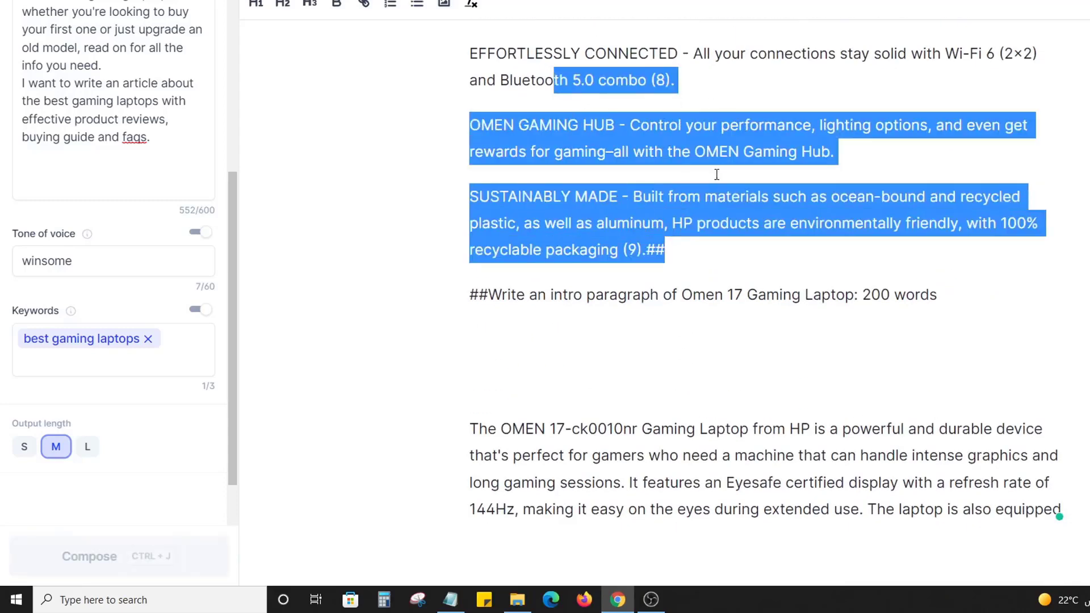
scroll(717, 175, "down", 3)
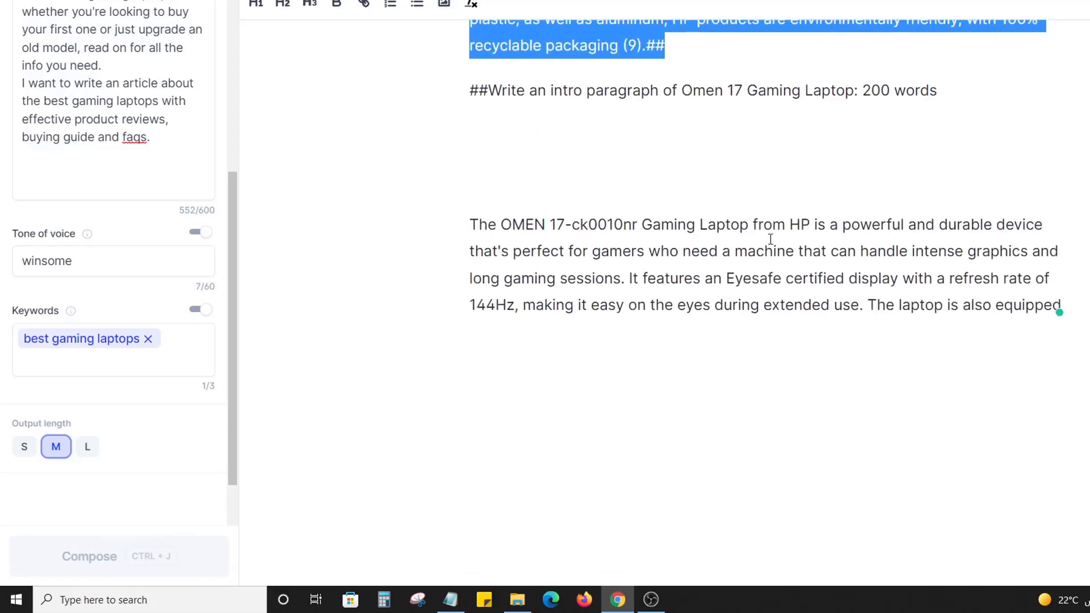
scroll(559, 200, "up", 1)
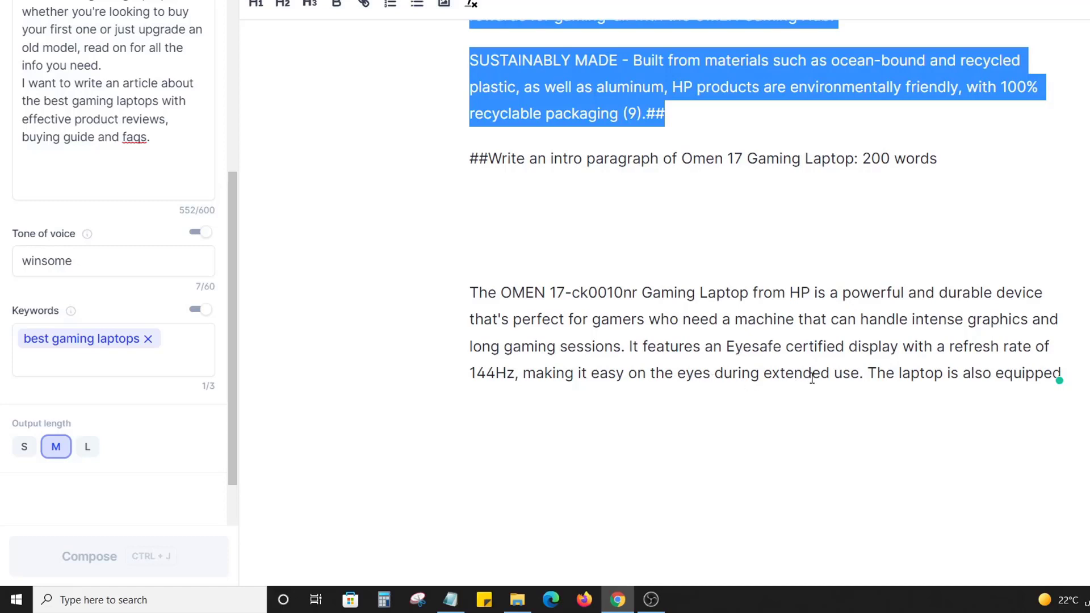
left_click(1073, 373)
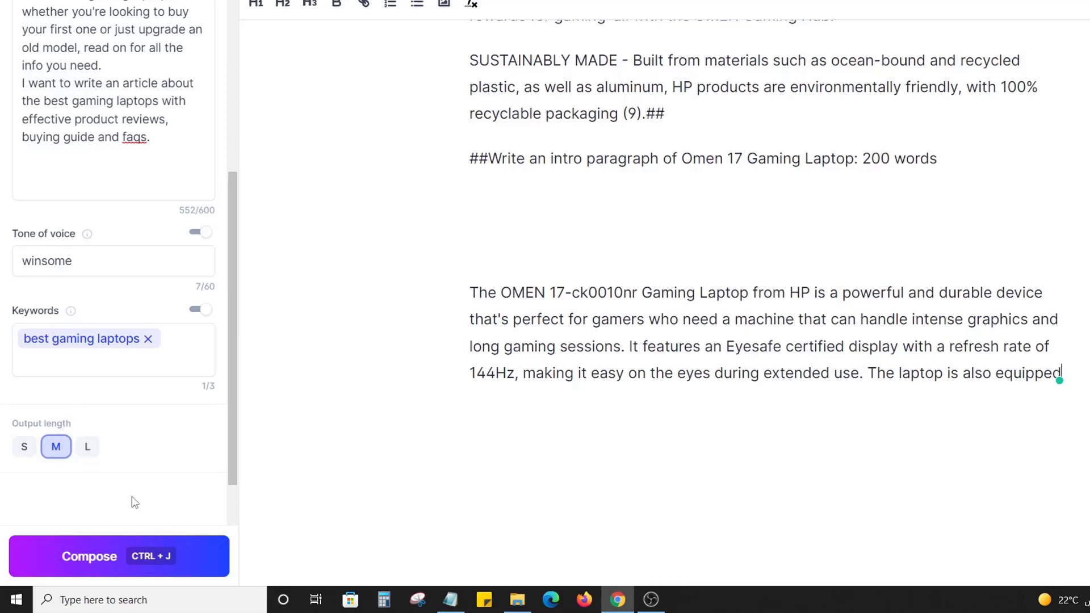
left_click(144, 567)
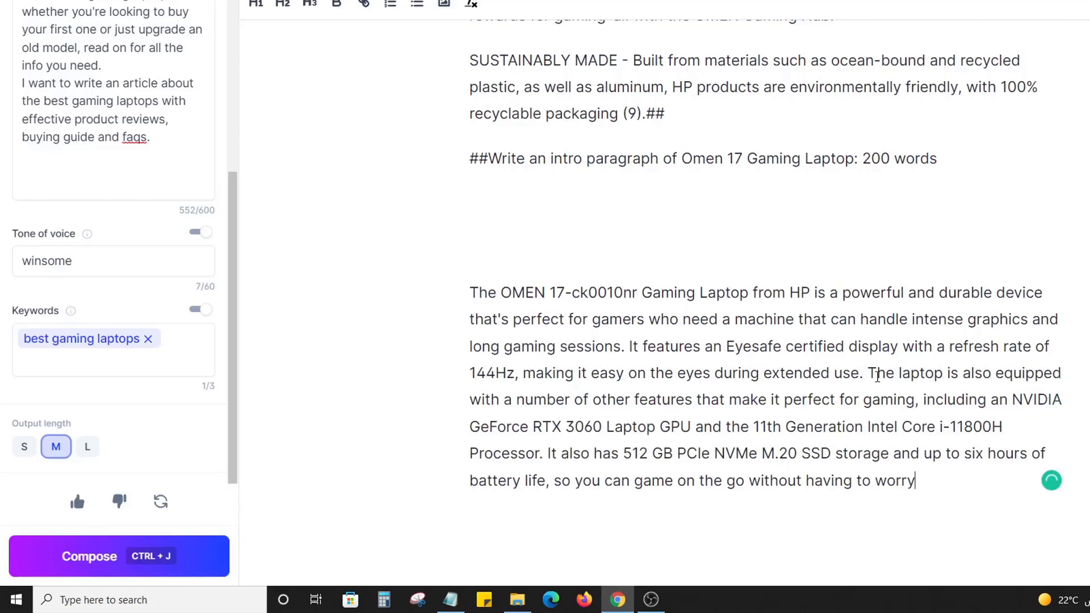
key("Return")
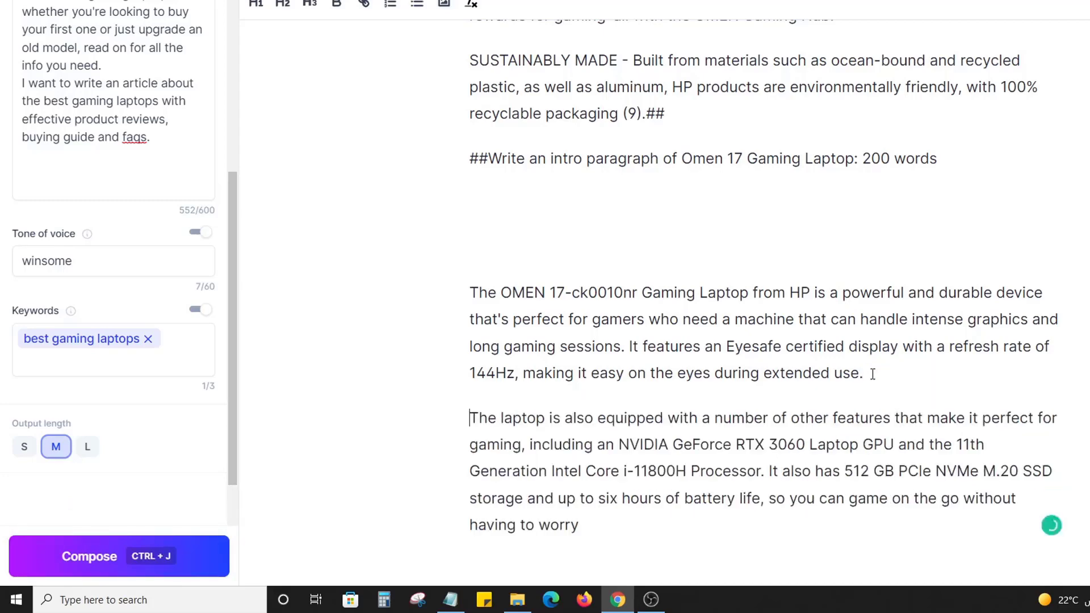
Step: Compose the continuation of the intro after "having to worry" and delete the surplus text following "with just a glance."
scroll(692, 389, "down", 2)
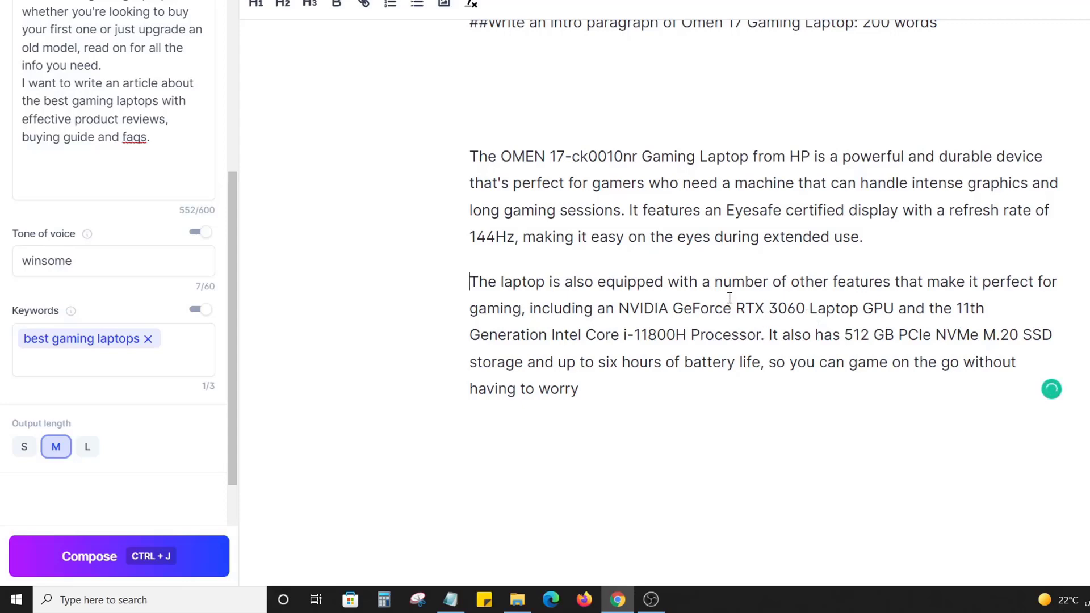
scroll(729, 297, "up", 10)
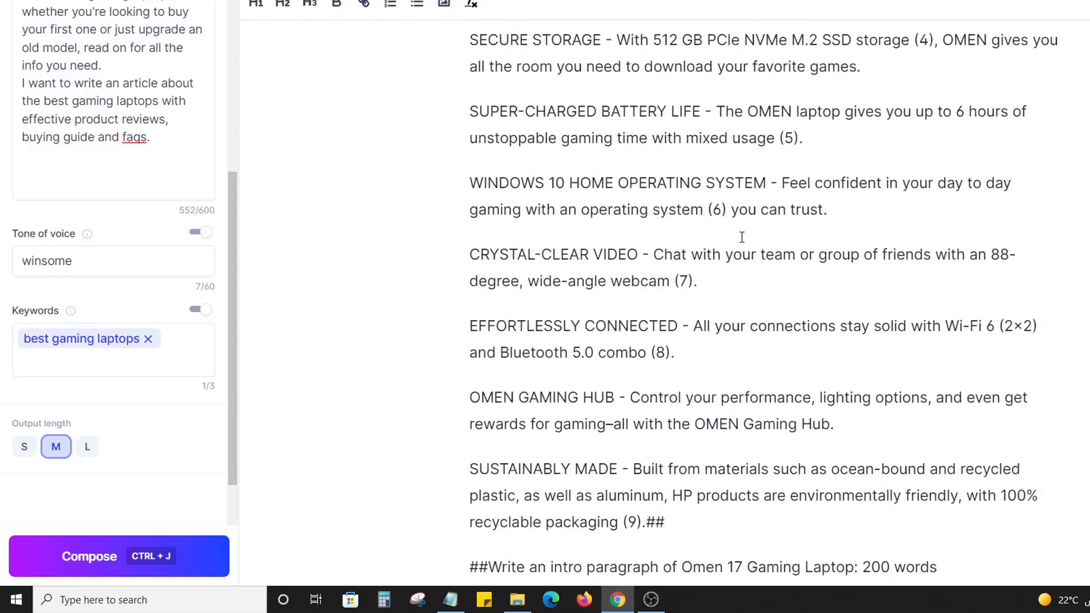
scroll(741, 238, "up", 10)
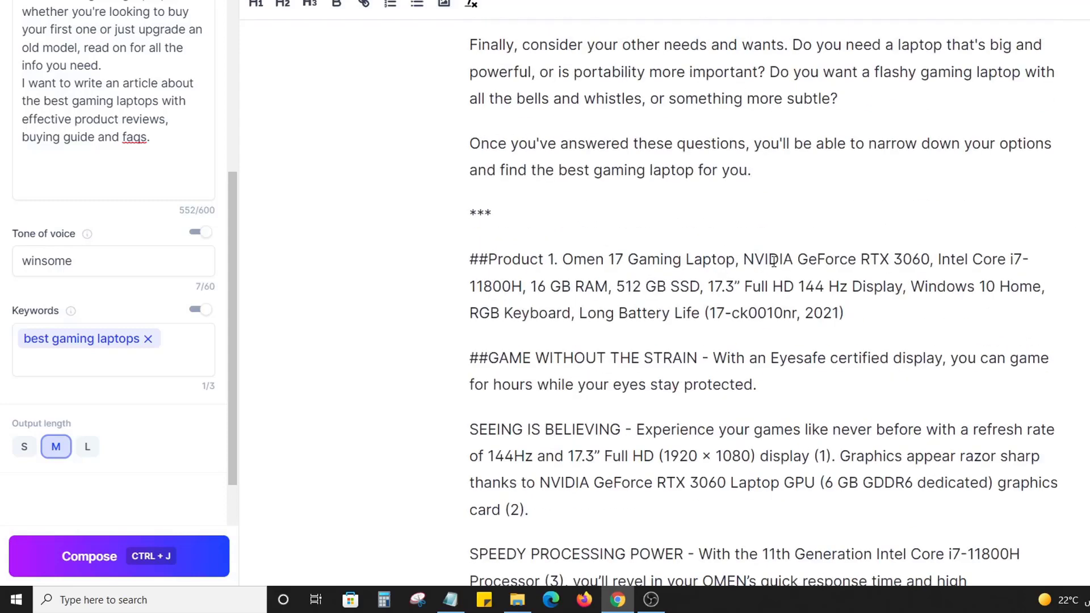
left_click_drag(823, 262, 926, 258)
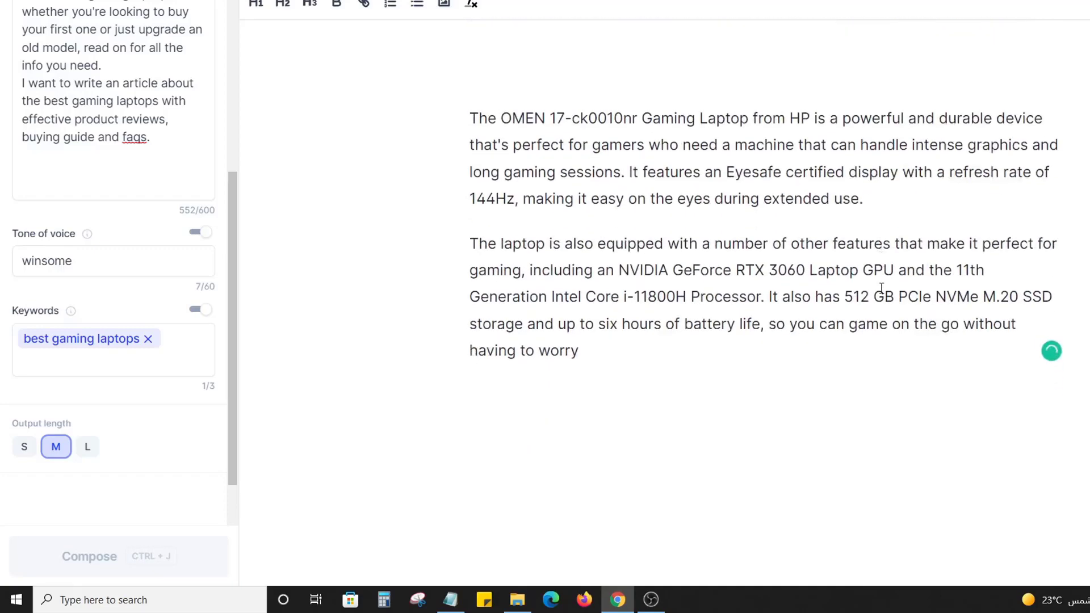
scroll(805, 268, "down", 2)
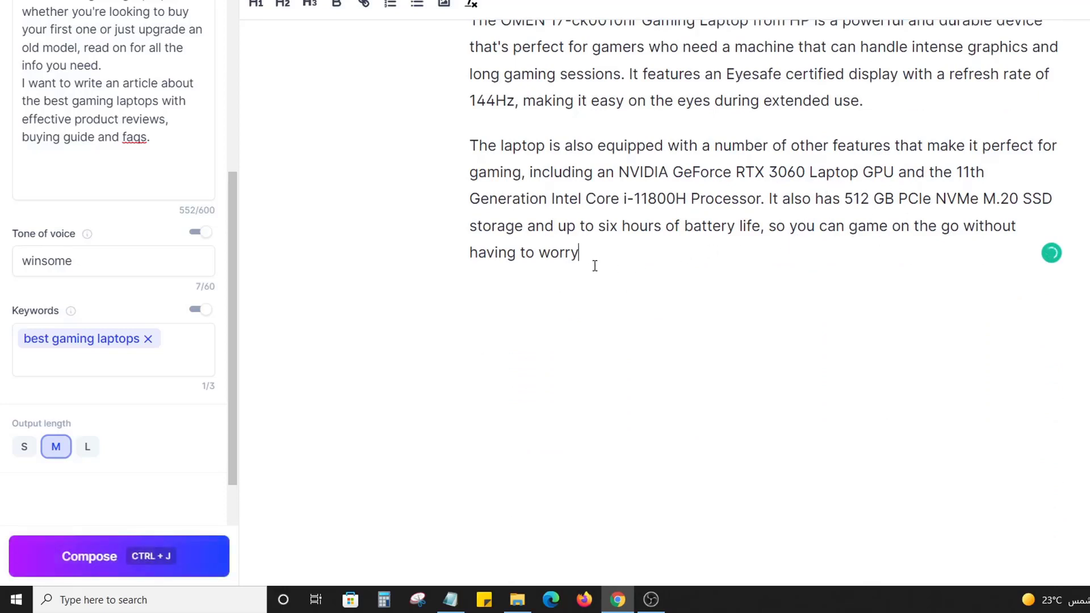
left_click(120, 554)
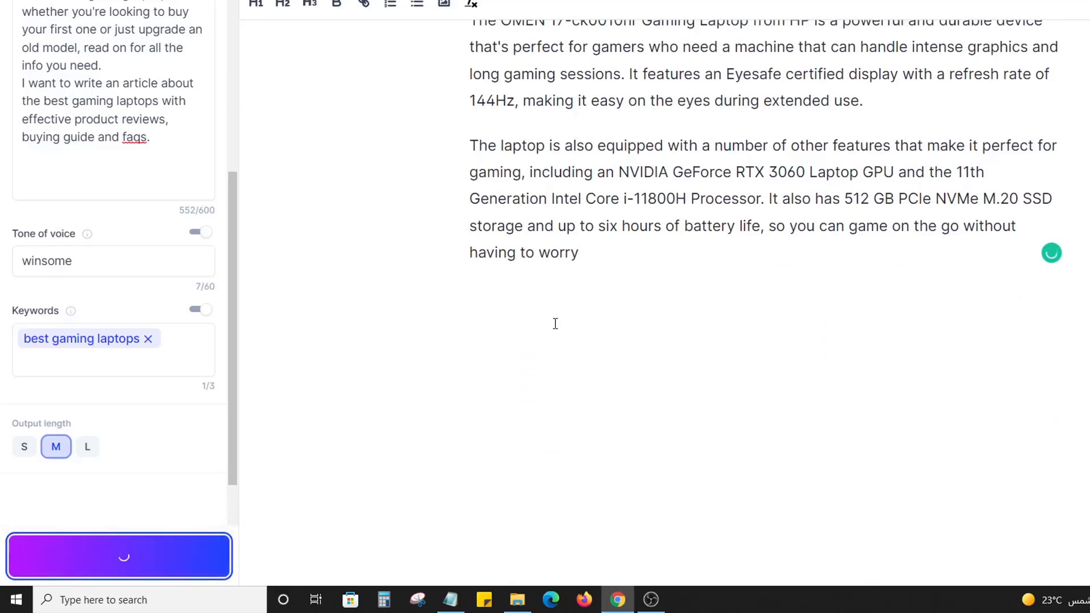
left_click_drag(827, 424, 486, 333)
key("BackSpace")
key("BackSpace")
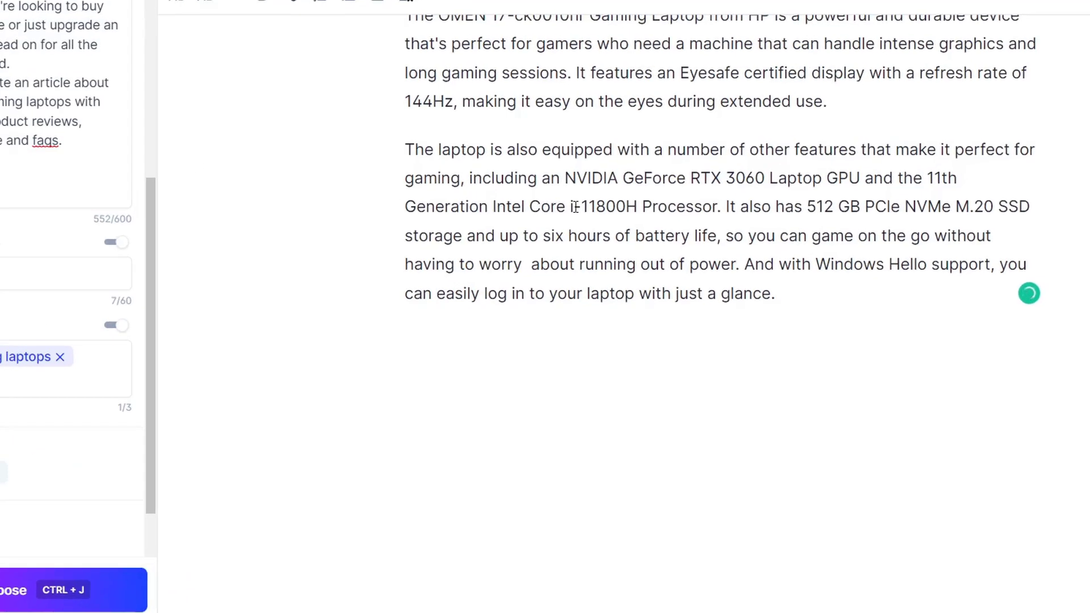
Step: Correct the processor model in the second intro paragraph to "i7-11800H"
left_click(355, 239)
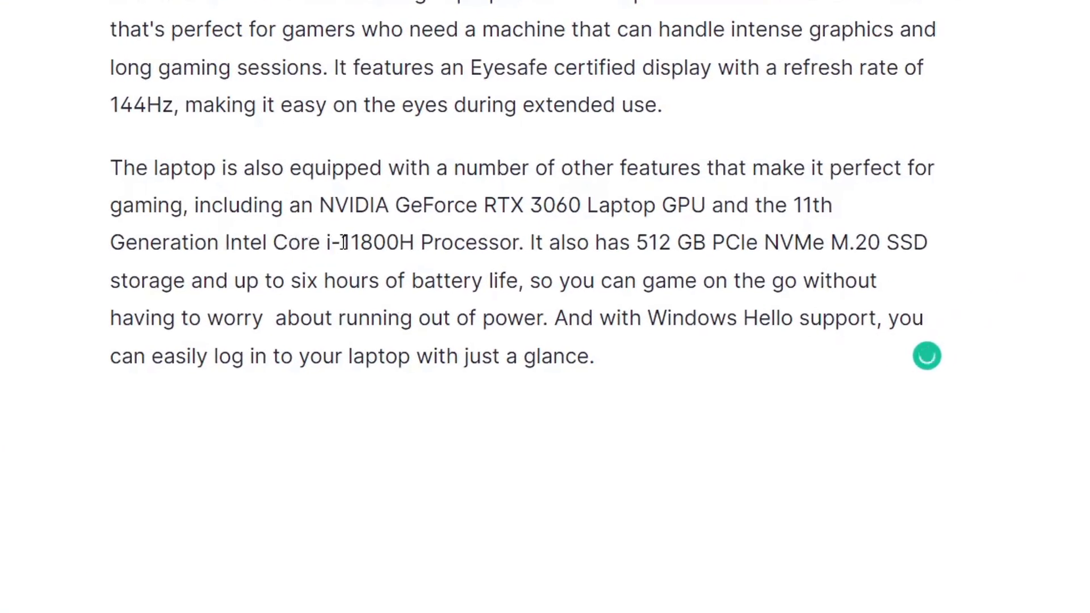
type("7")
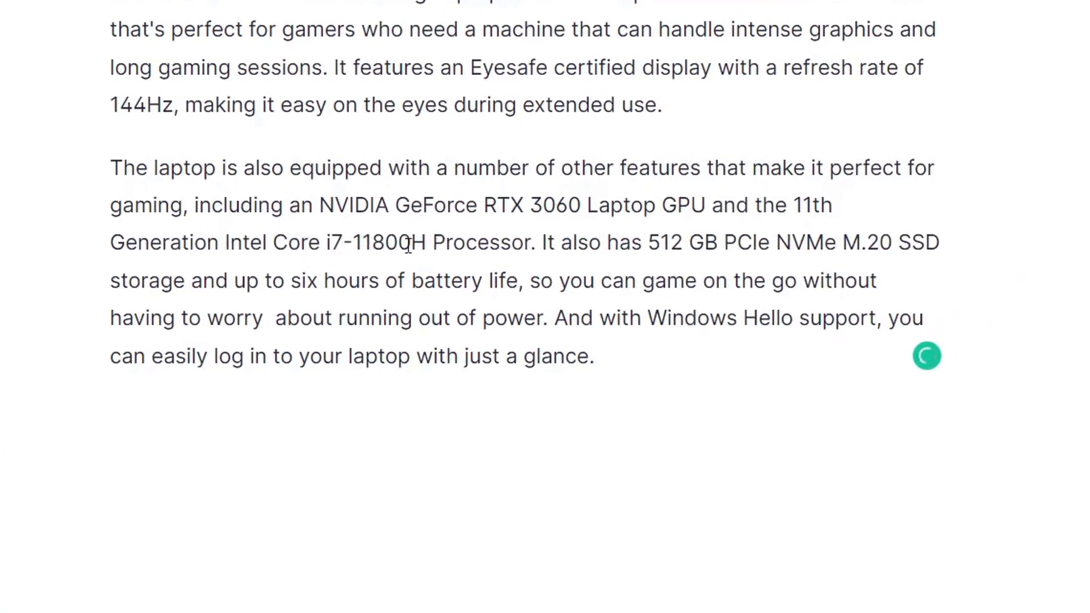
left_click_drag(426, 243, 330, 242)
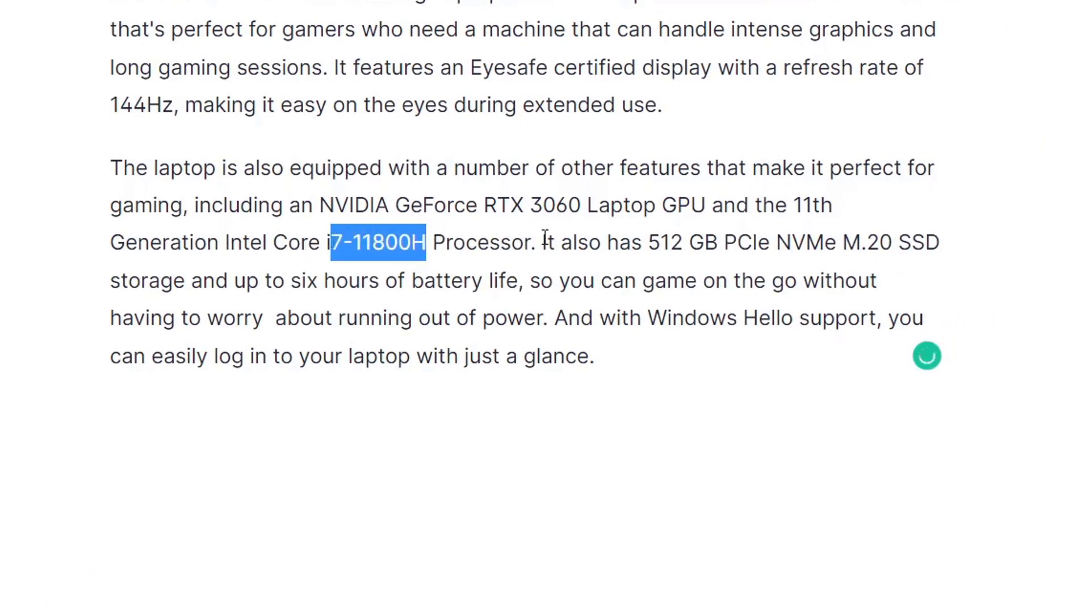
scroll(647, 355, "up", 6)
scroll(648, 351, "down", 3)
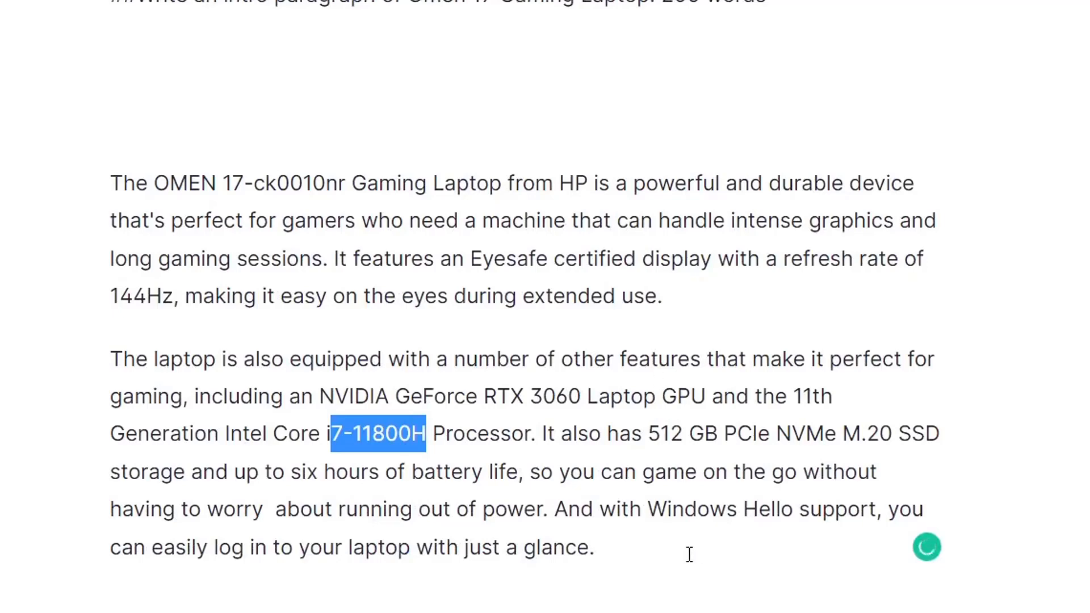
Step: Add a "##GPU:" line below the Omen 17 intro and compose the text for that section
left_click(667, 551)
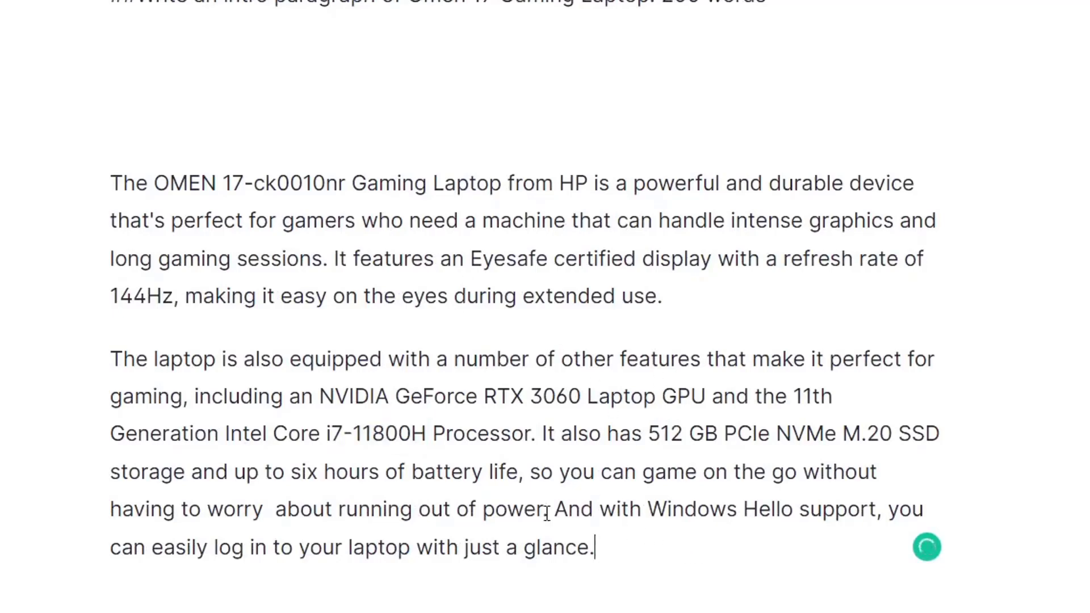
left_click_drag(596, 547, 110, 183)
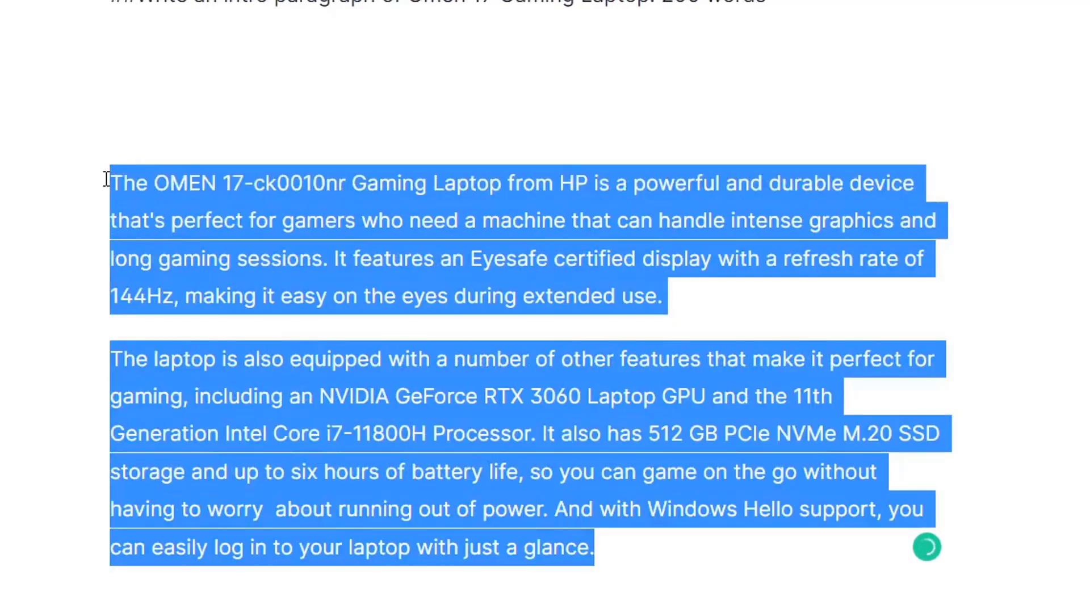
left_click(678, 553)
scroll(654, 507, "down", 3)
key("Return")
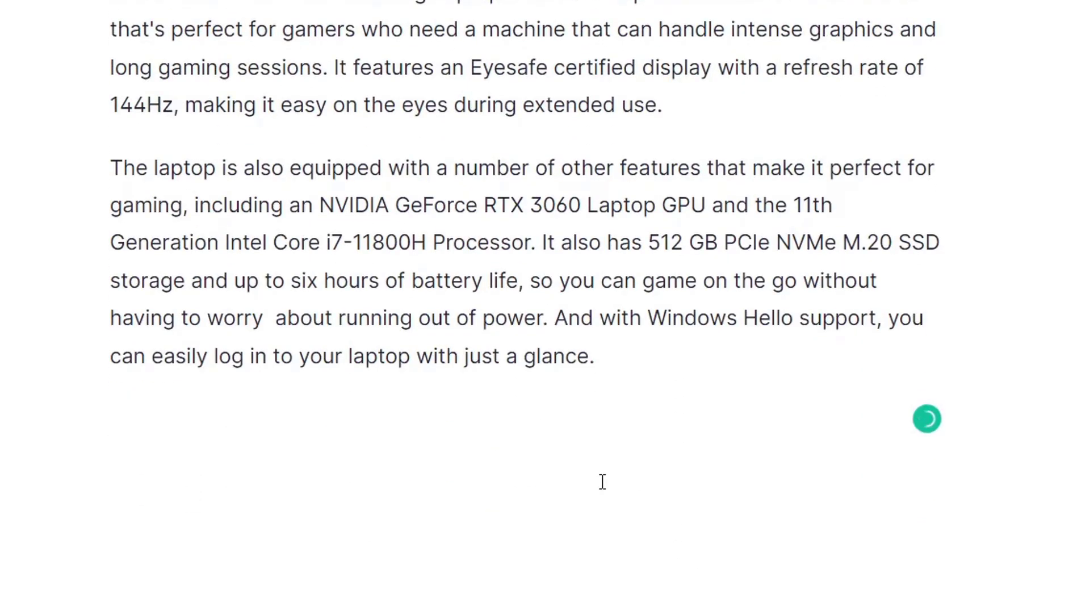
type("##GPUI")
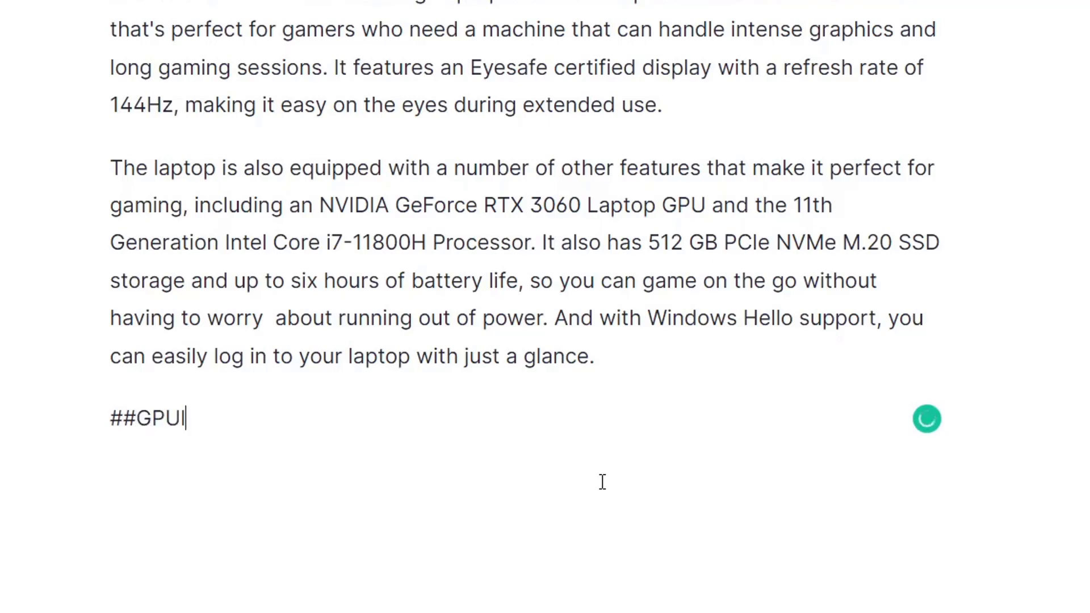
type(":")
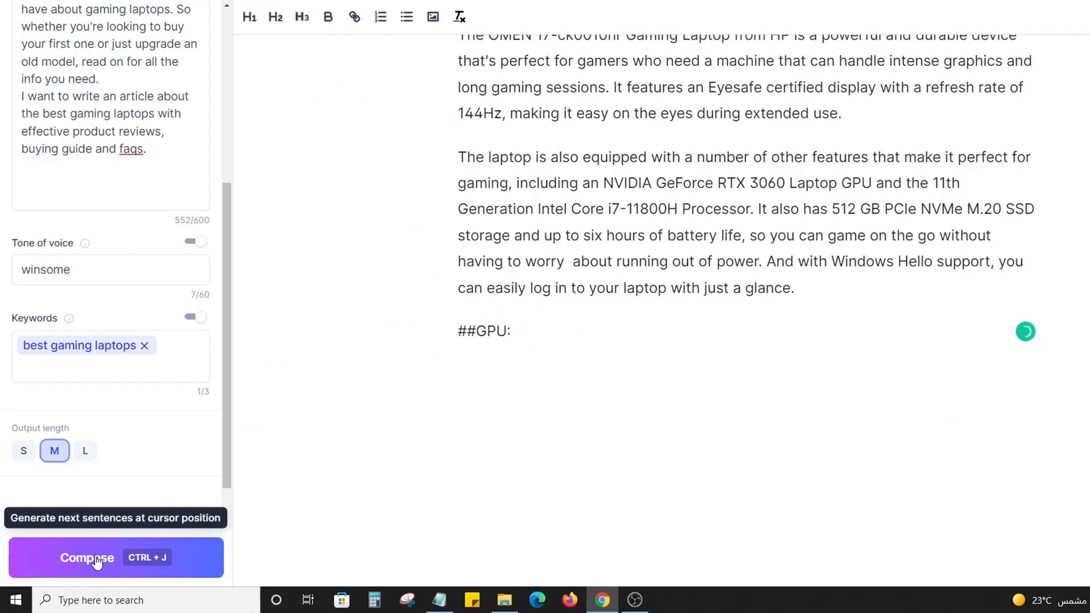
left_click(97, 560)
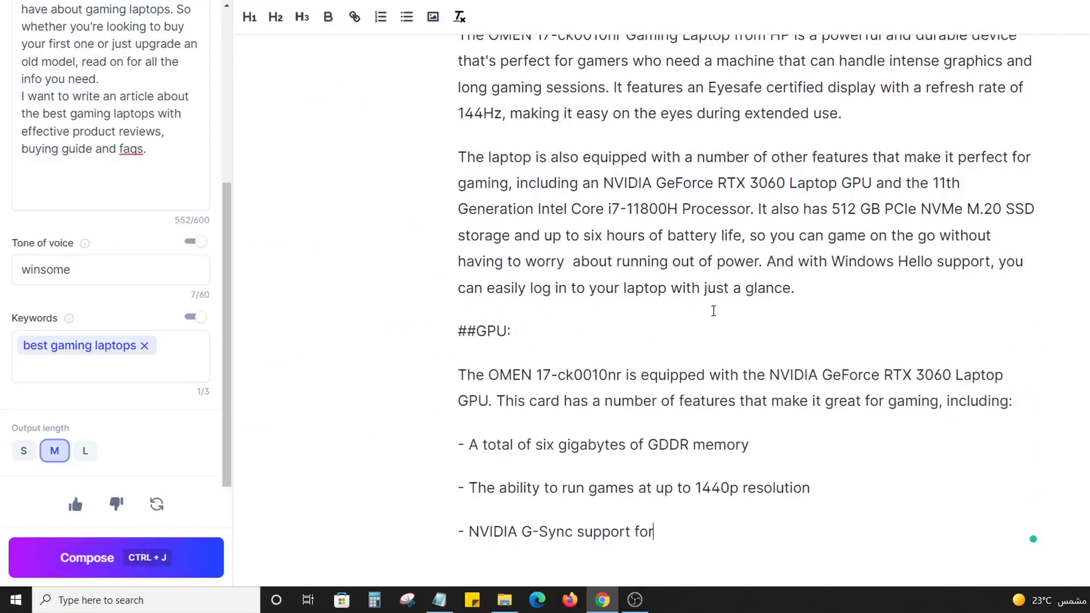
Step: Delete the bullet list from the GPU section and trim its introductory sentence to end with "great for gaming."
scroll(714, 311, "down", 1)
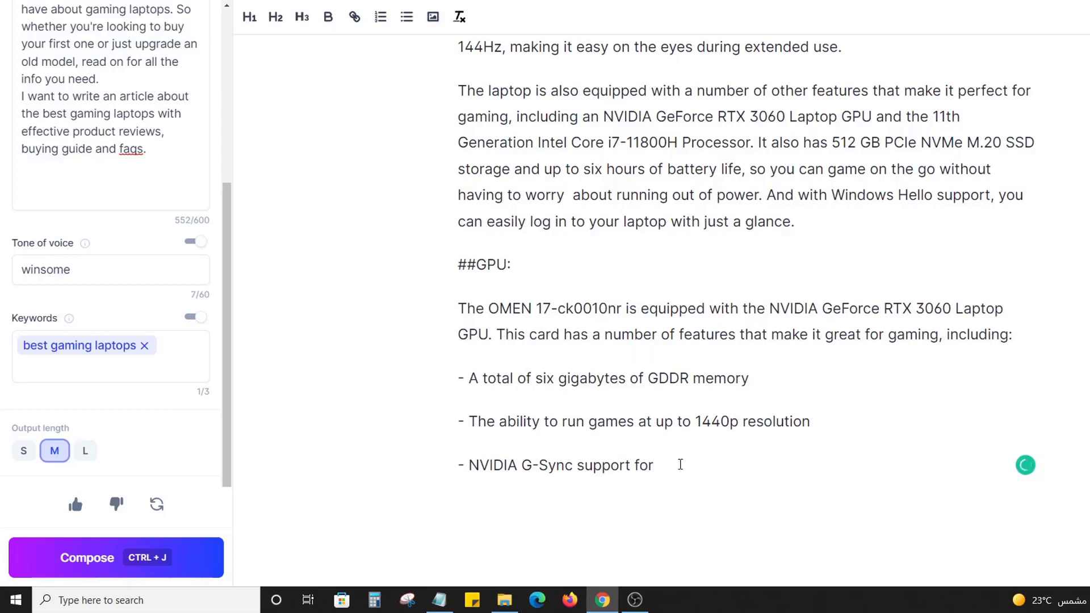
left_click_drag(680, 464, 397, 345)
left_click(626, 423)
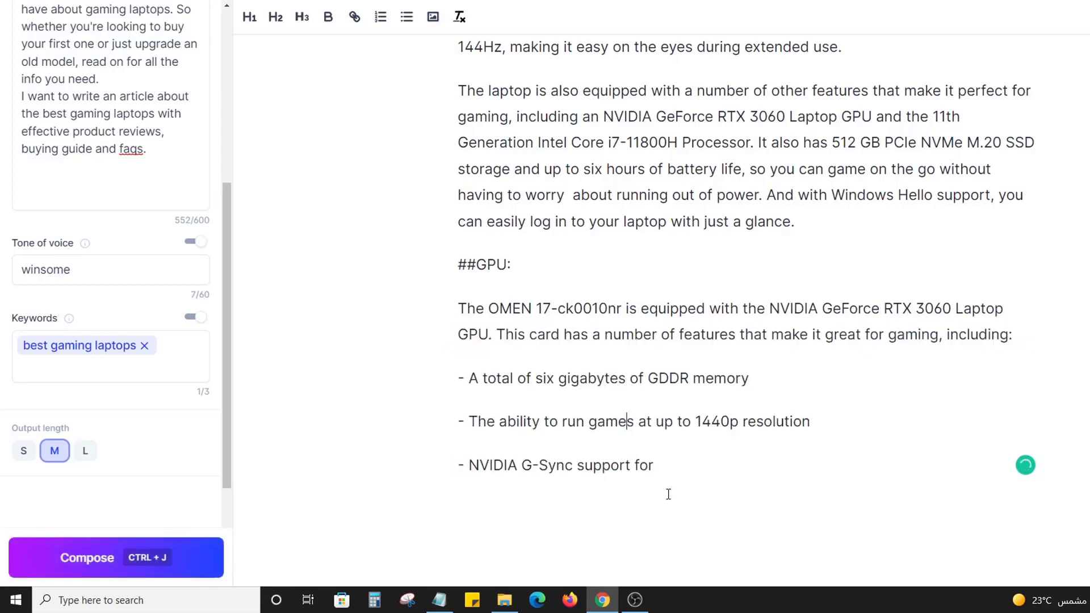
left_click_drag(672, 465, 441, 363)
key("BackSpace")
key("BackSpace")
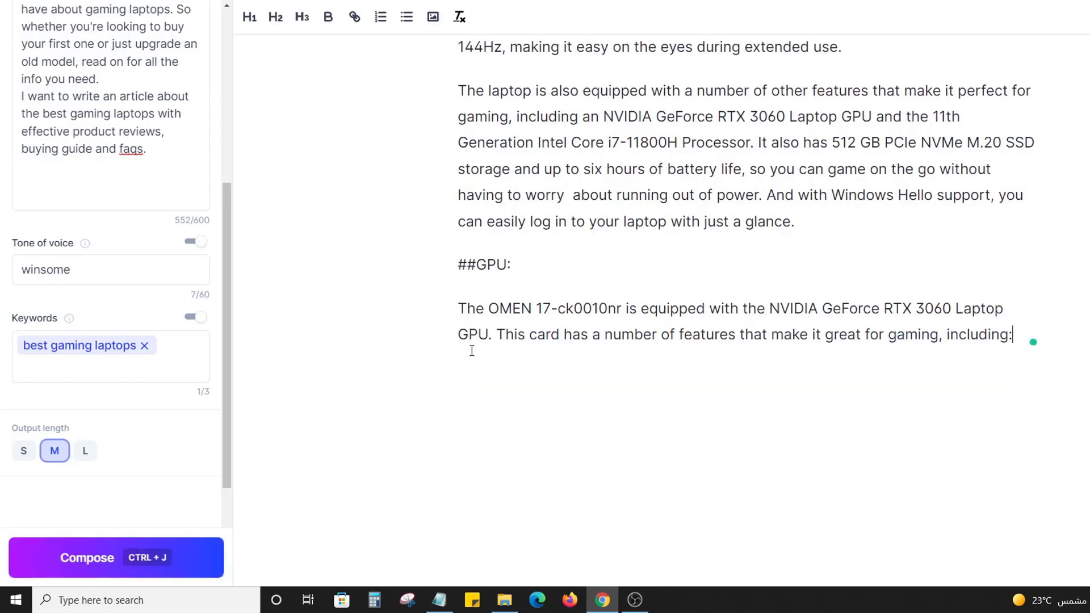
key("BackSpace")
key("BackSpace")
key("BackSpace")
key("BackSpace")
key("BackSpace")
key("BackSpace")
key("BackSpace")
key("BackSpace")
key("BackSpace")
key("BackSpace")
key("BackSpace")
key("BackSpace")
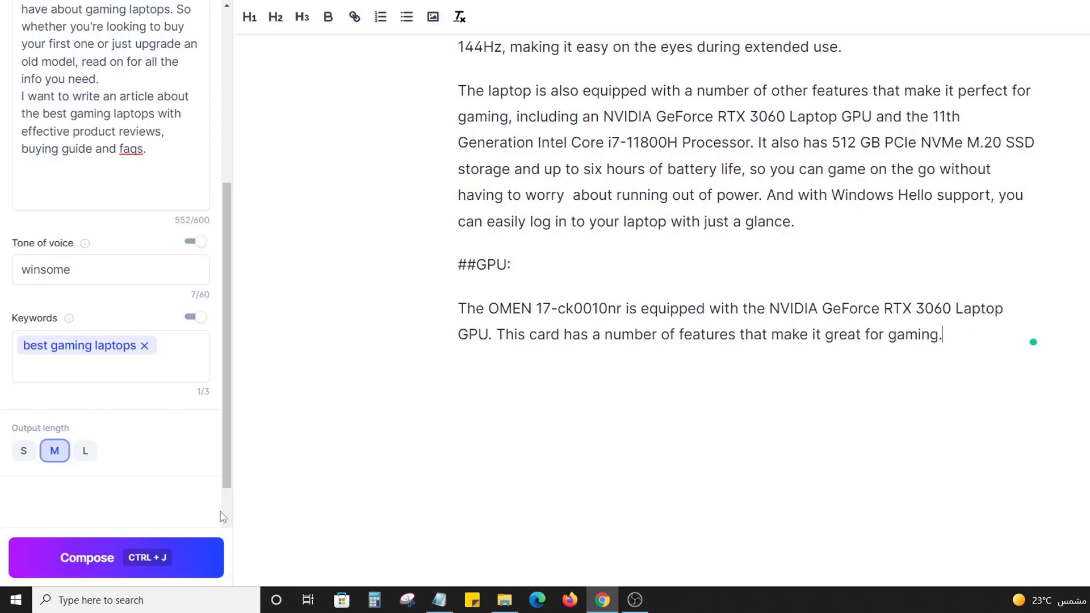
Step: Compose more GPU text after "great for gaming." and begin a new line below it with "##"
left_click(84, 559)
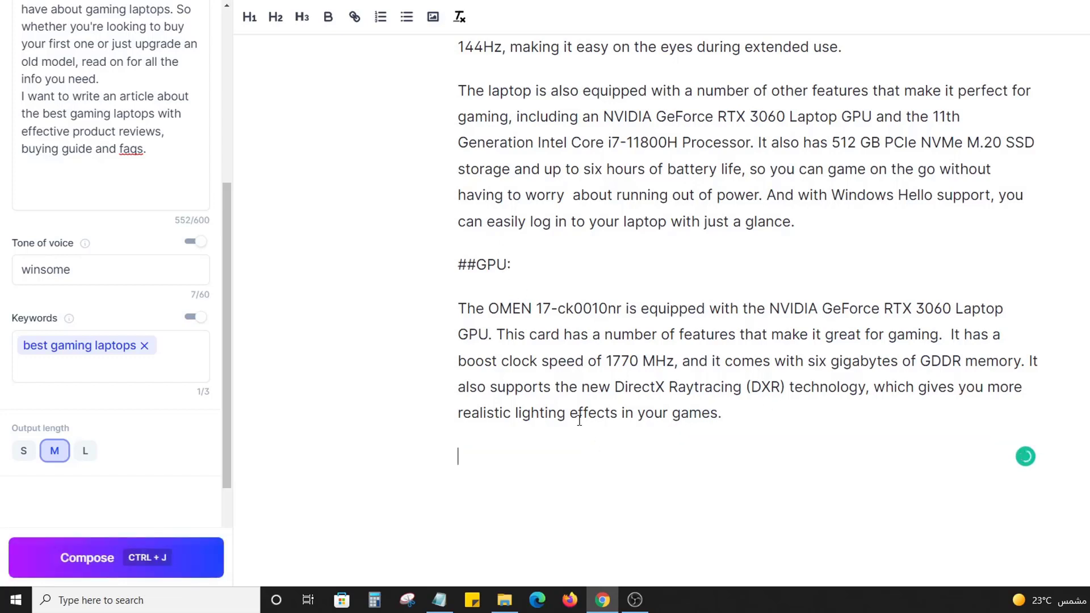
type("r")
type("##")
Step: Remove the blank lines between the intro paragraph command and the Omen 17 intro text
scroll(580, 420, "up", 10)
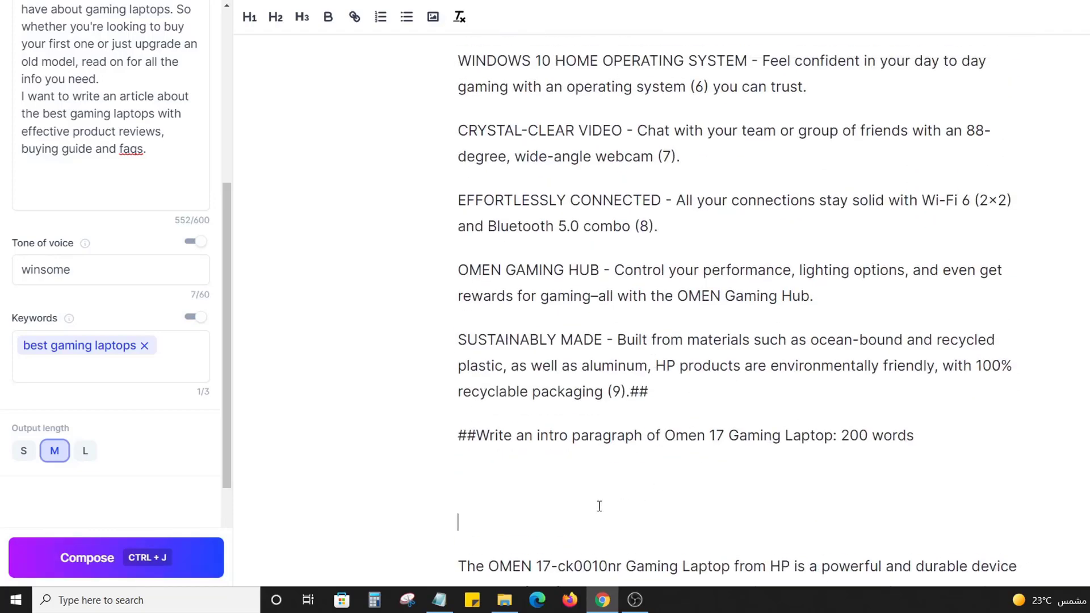
key("BackSpace")
key("BackSpace")
scroll(793, 371, "up", 6)
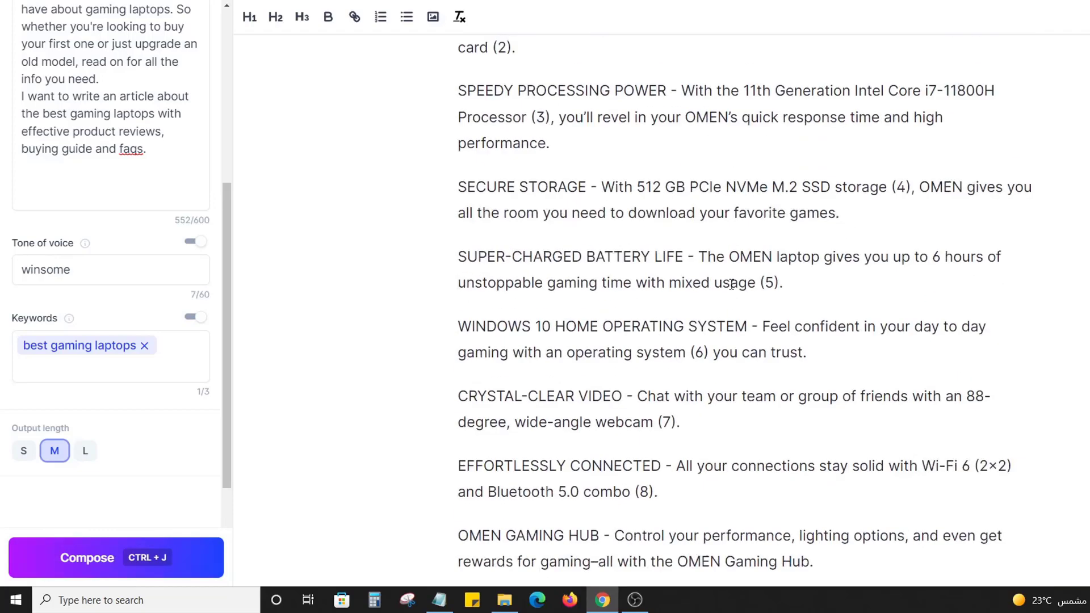
scroll(795, 370, "down", 5)
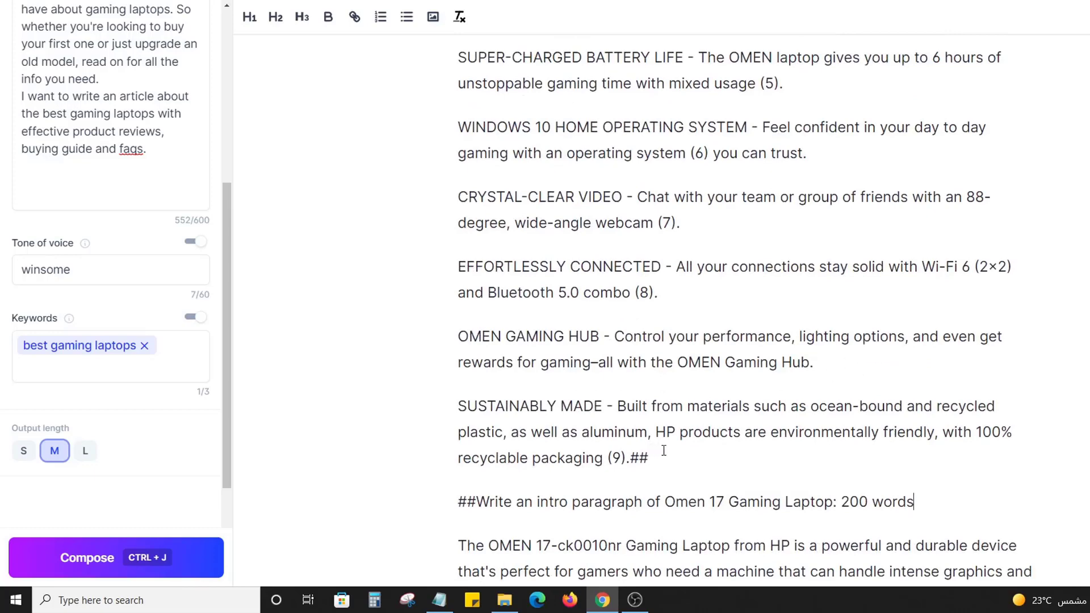
left_click_drag(663, 450, 491, 154)
scroll(701, 231, "down", 1)
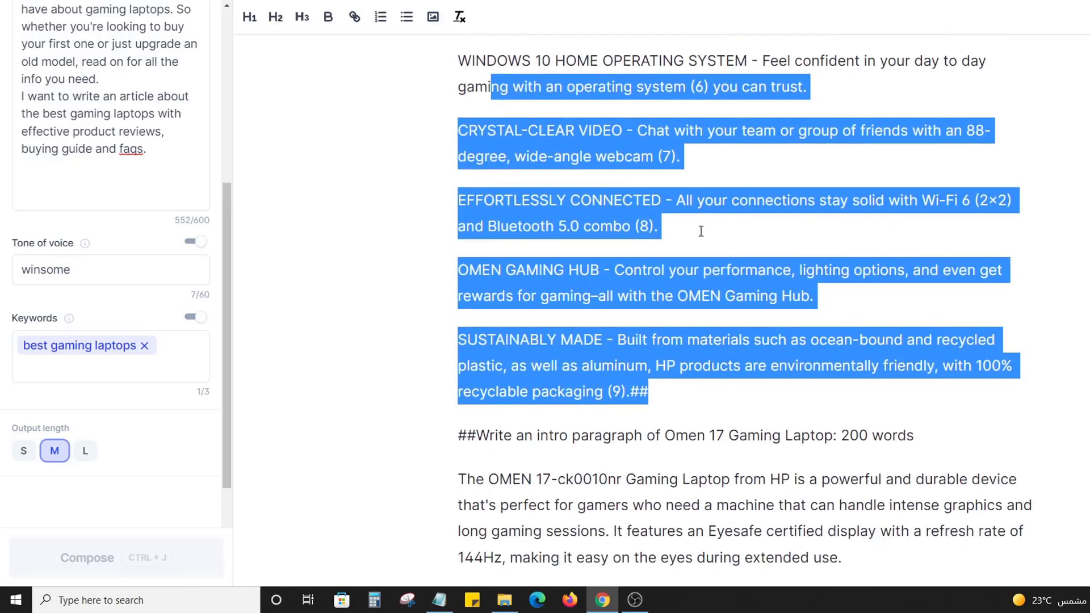
scroll(703, 236, "down", 10)
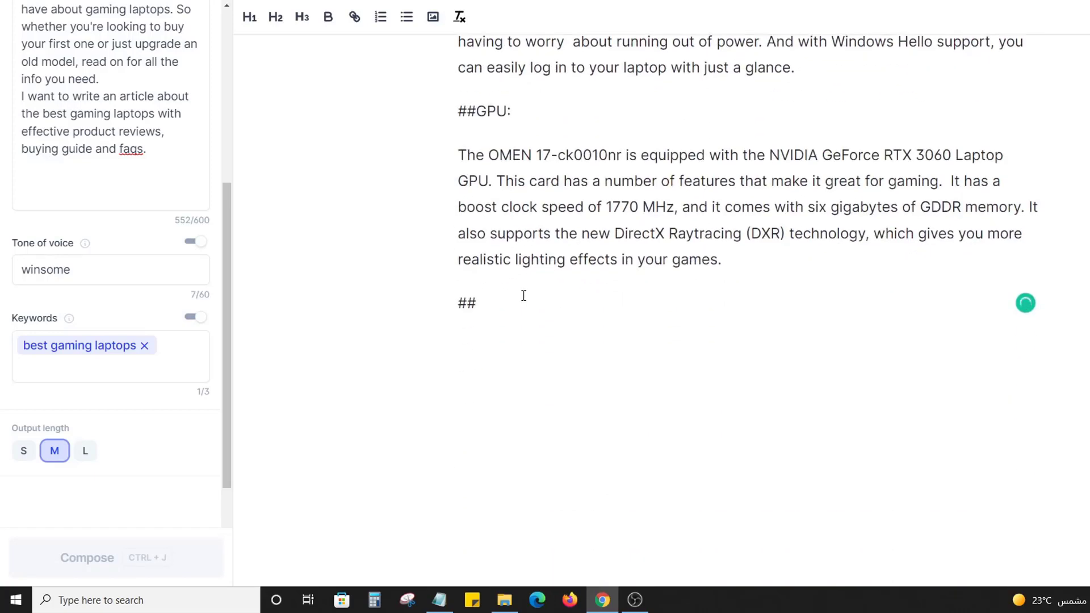
Step: Add the heading "##RAM and Storage:" below the GPU section and generate its text with Large output length
left_click(523, 295)
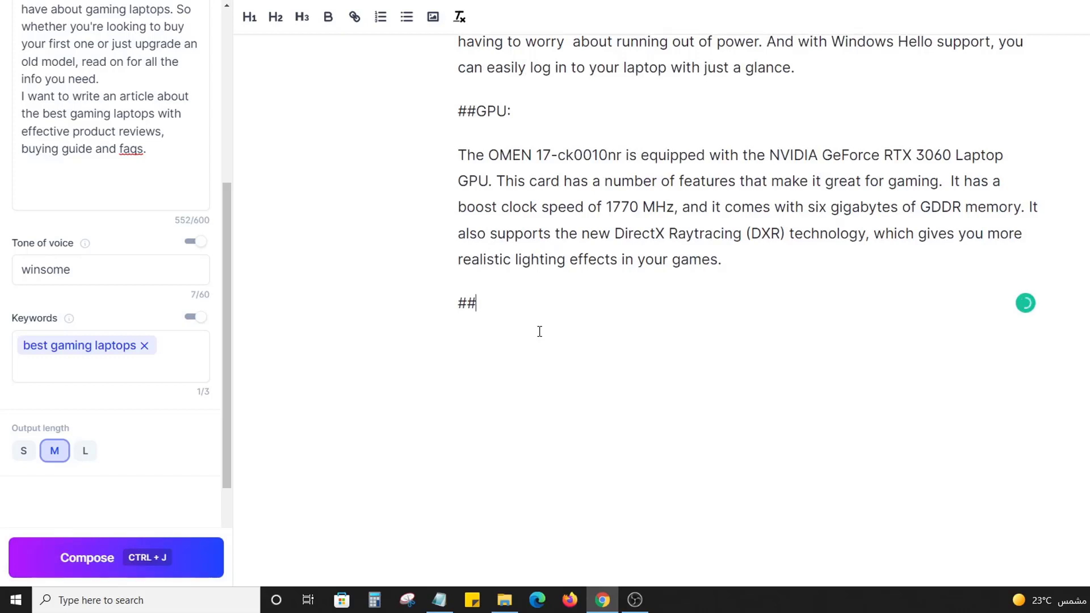
type("RAM and Storage")
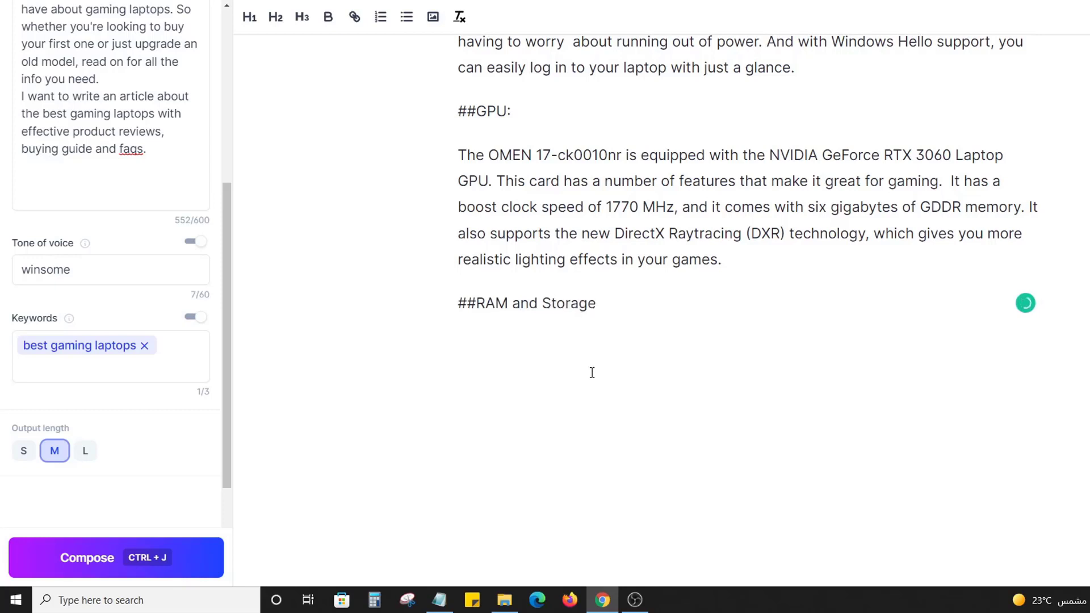
type(":")
key("BackSpace")
left_click(86, 452)
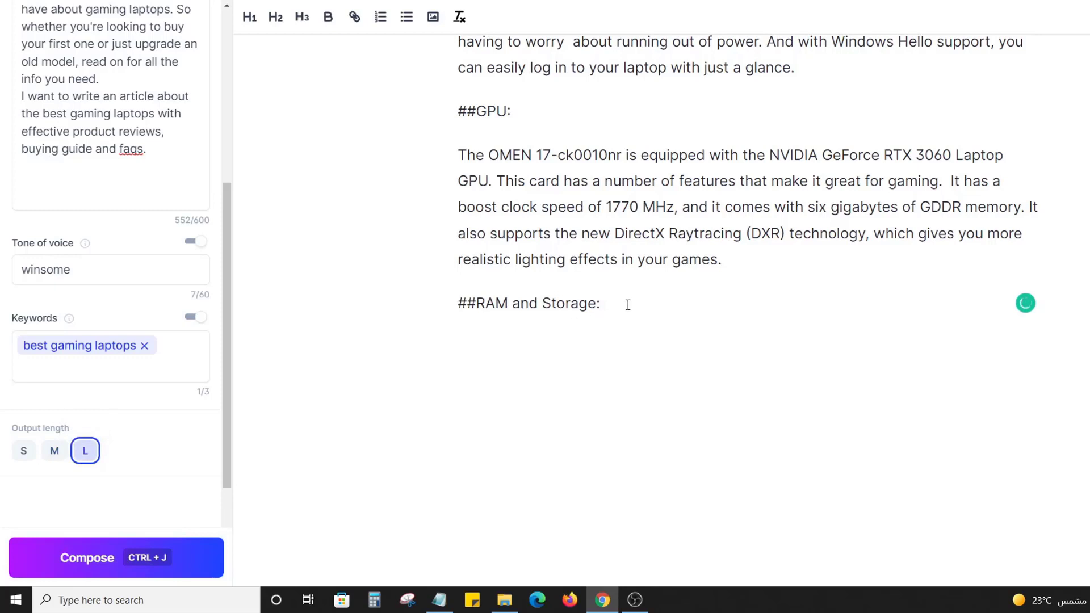
left_click(177, 546)
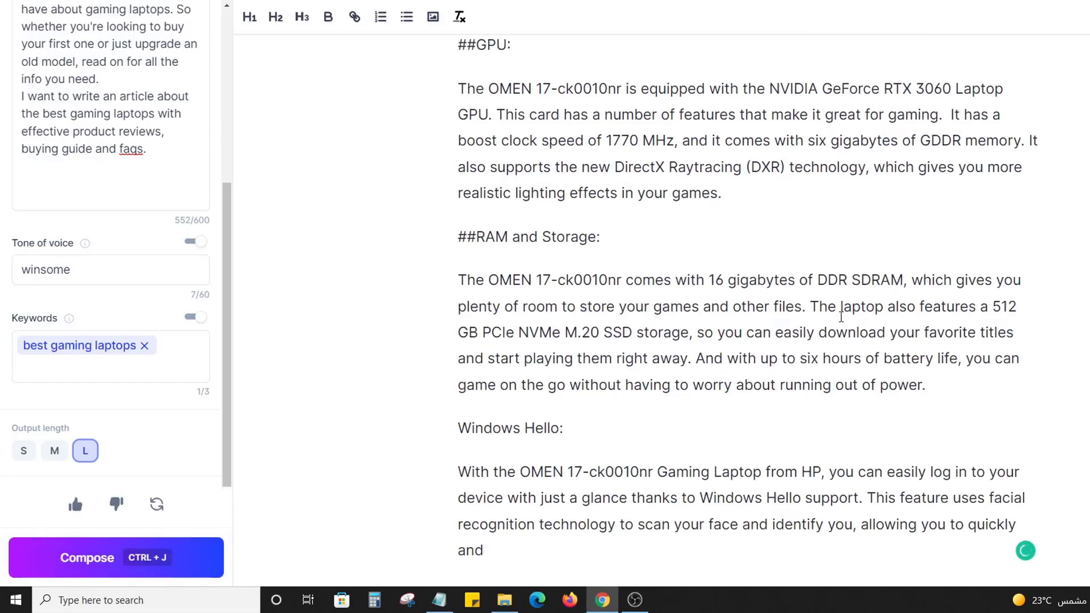
Step: Delete the generated "Windows Hello:" heading and its unfinished paragraph below the RAM and Storage text
left_click_drag(806, 306, 684, 309)
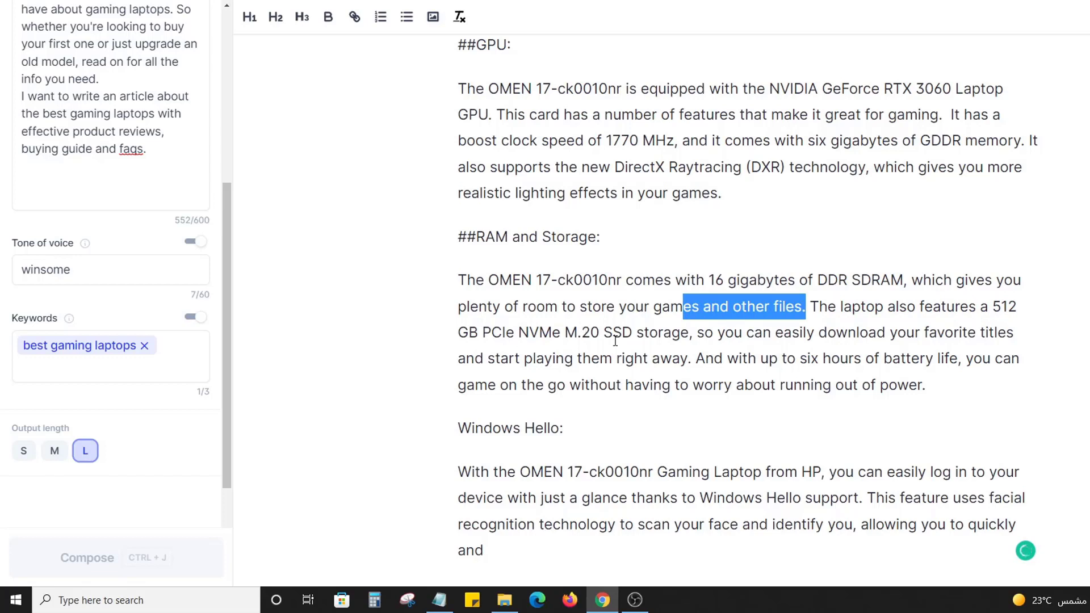
left_click(716, 333)
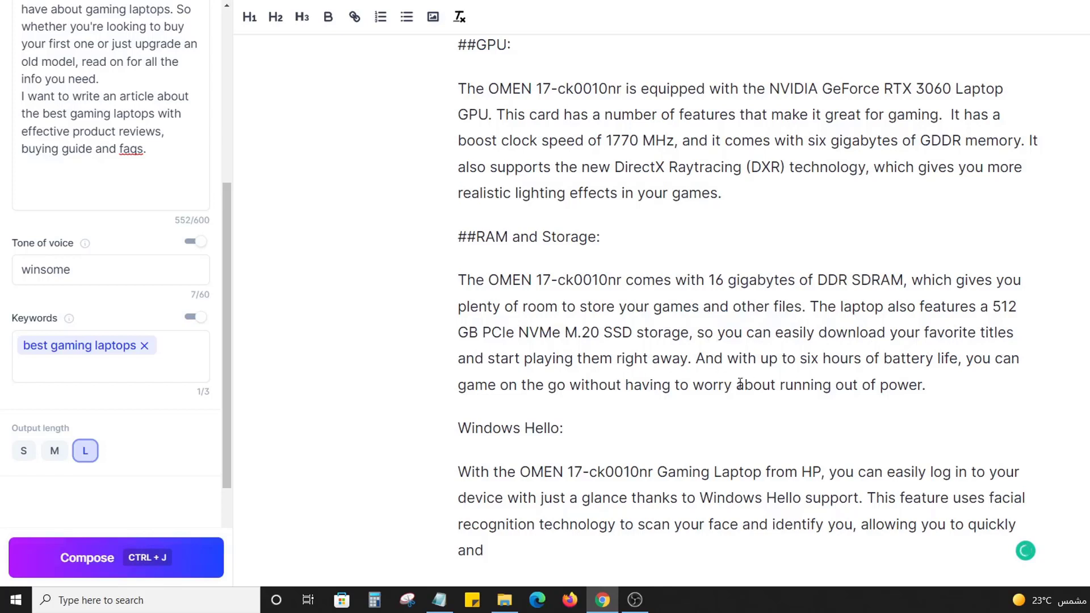
left_click(568, 433)
scroll(557, 366, "down", 1)
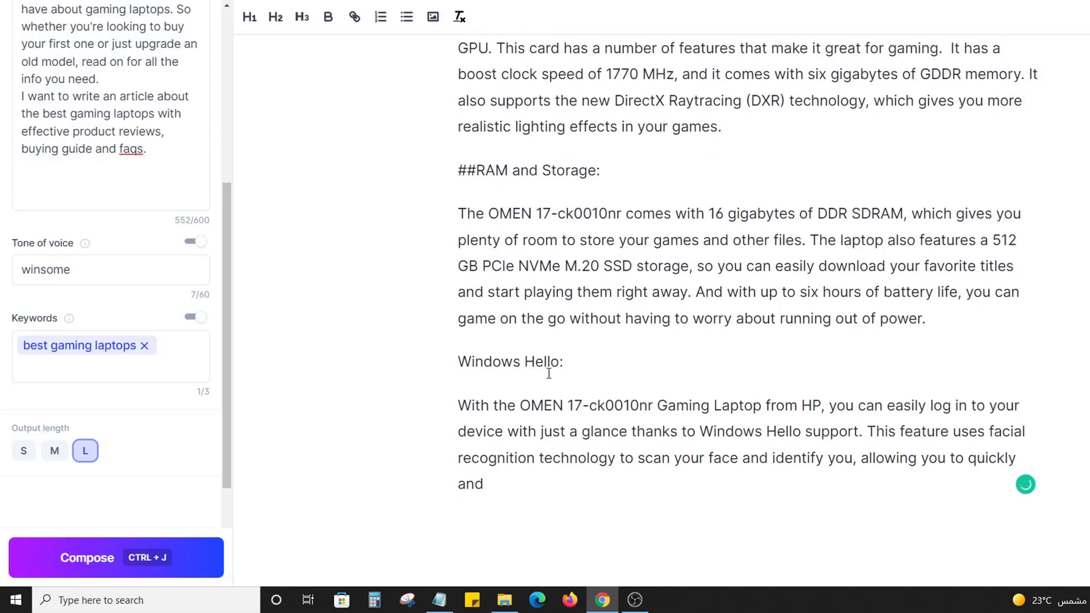
triple_click(538, 362)
key("BackSpace")
key("BackSpace")
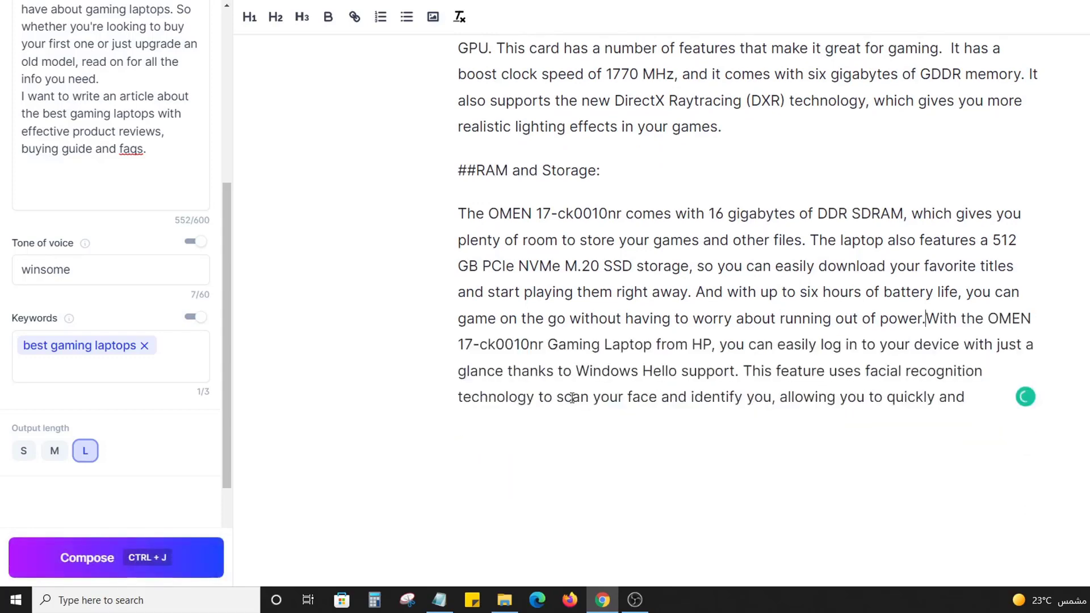
left_click_drag(932, 318, 998, 394)
key("BackSpace")
scroll(959, 329, "up", 3)
scroll(483, 392, "up", 4)
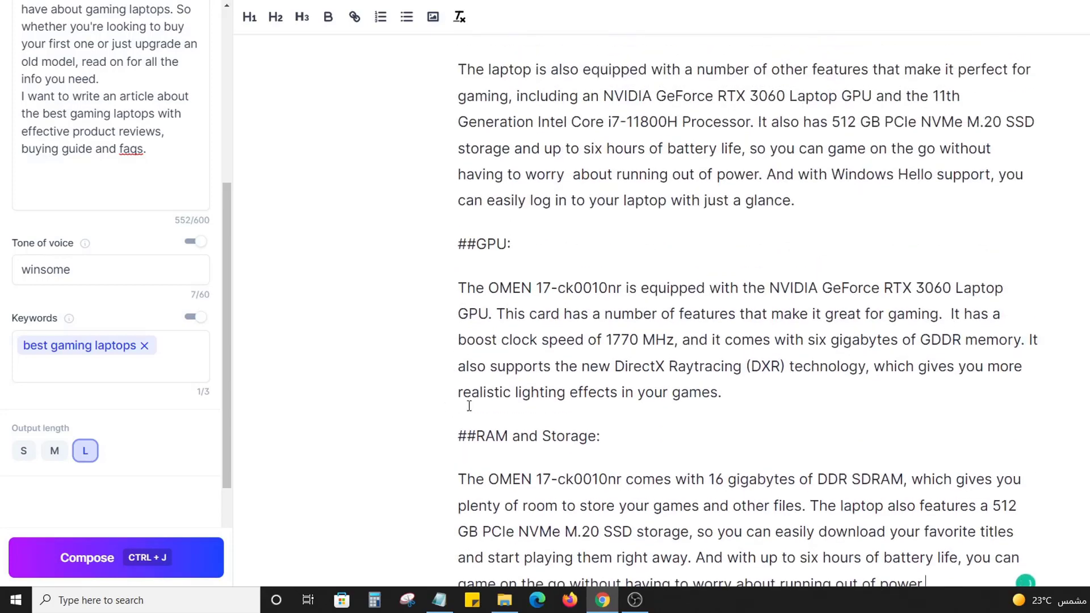
scroll(598, 254, "down", 3)
left_click(561, 312)
scroll(562, 311, "down", 3)
left_click(580, 305)
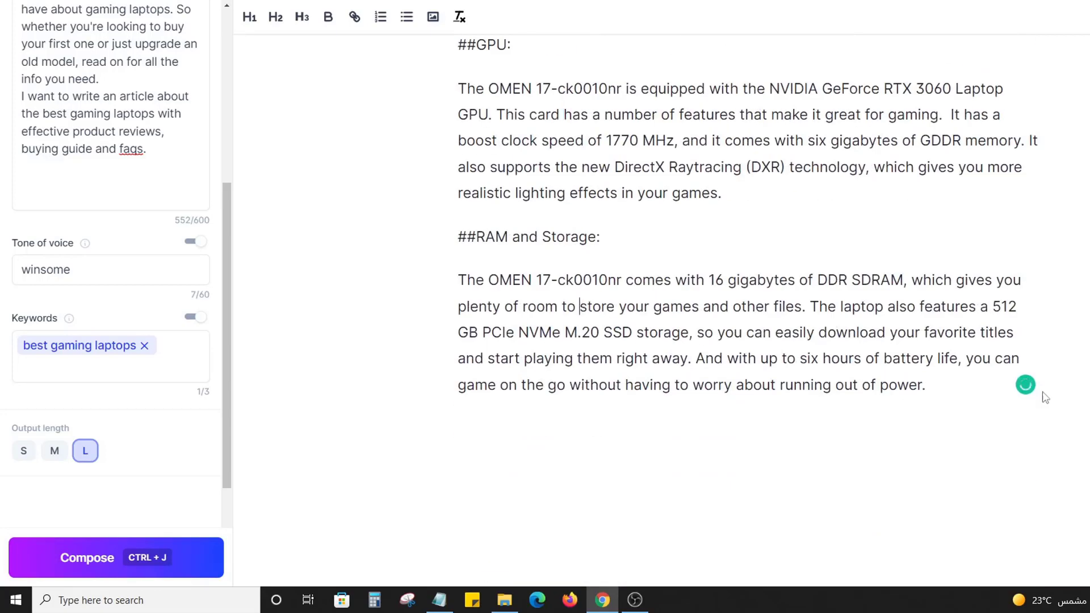
Step: Add the prompt line "##Write pros and cons of Omen 17 gaming laptop: 200 words" below the RAM and Storage paragraph
left_click(972, 391)
key("Return")
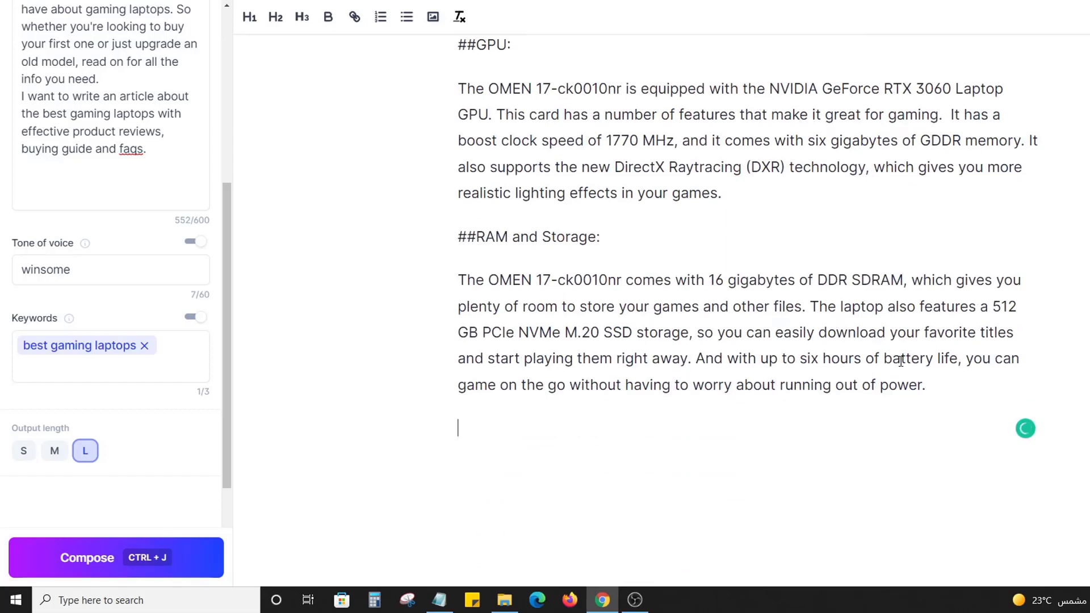
type("##Wrt")
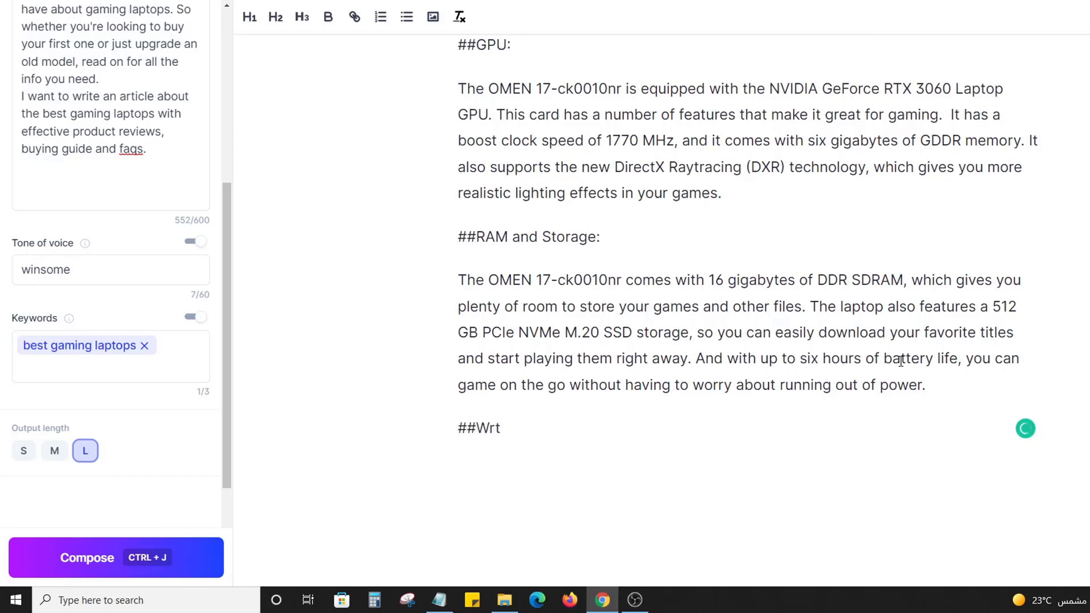
type("iite pros")
type("and cons of ")
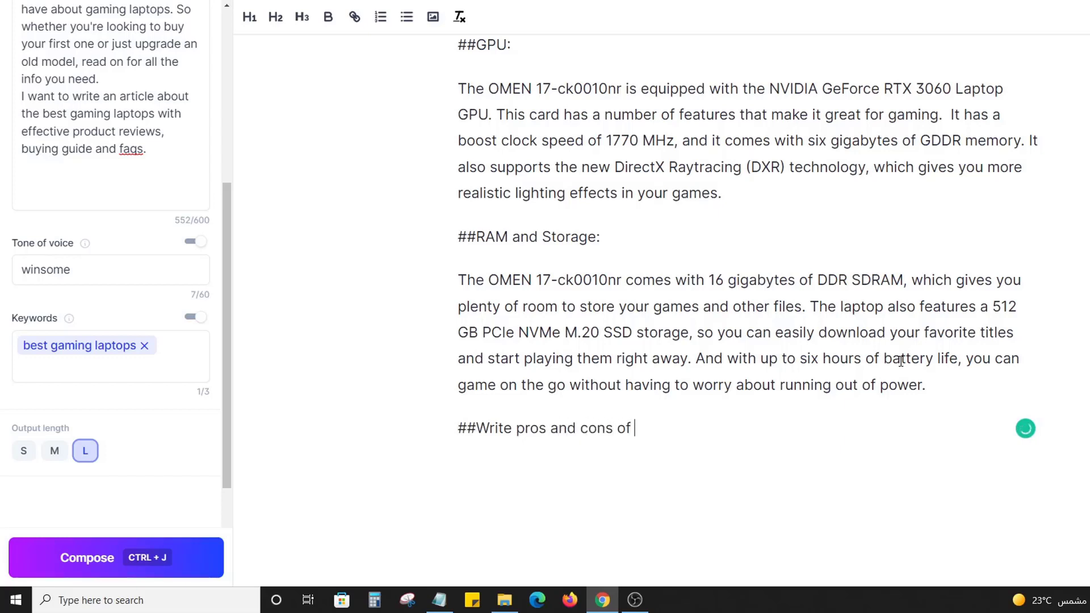
type("Ome n 17 gaming laptop")
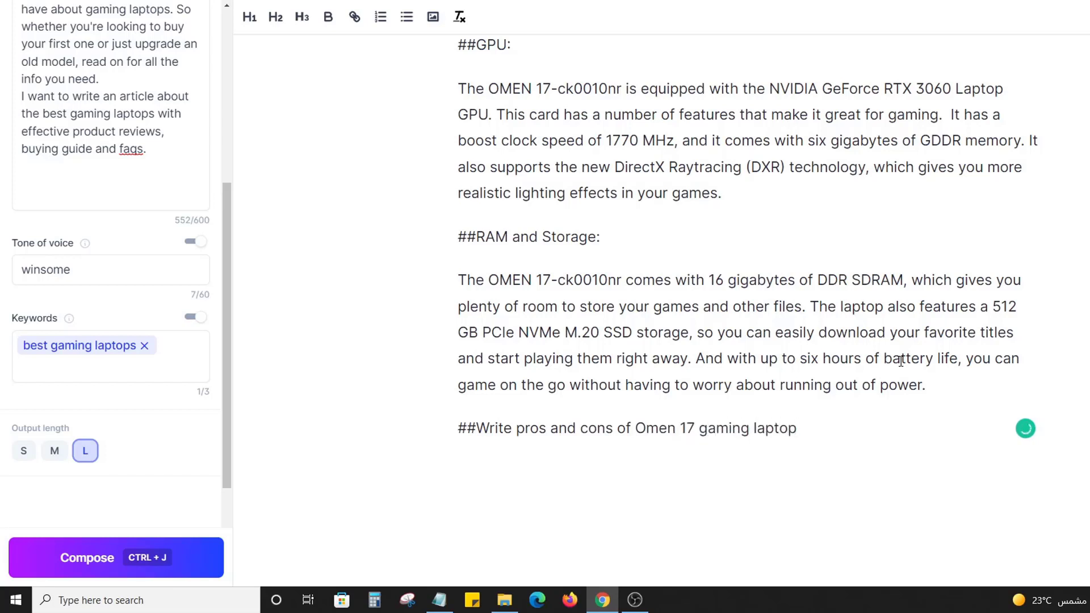
key("Return")
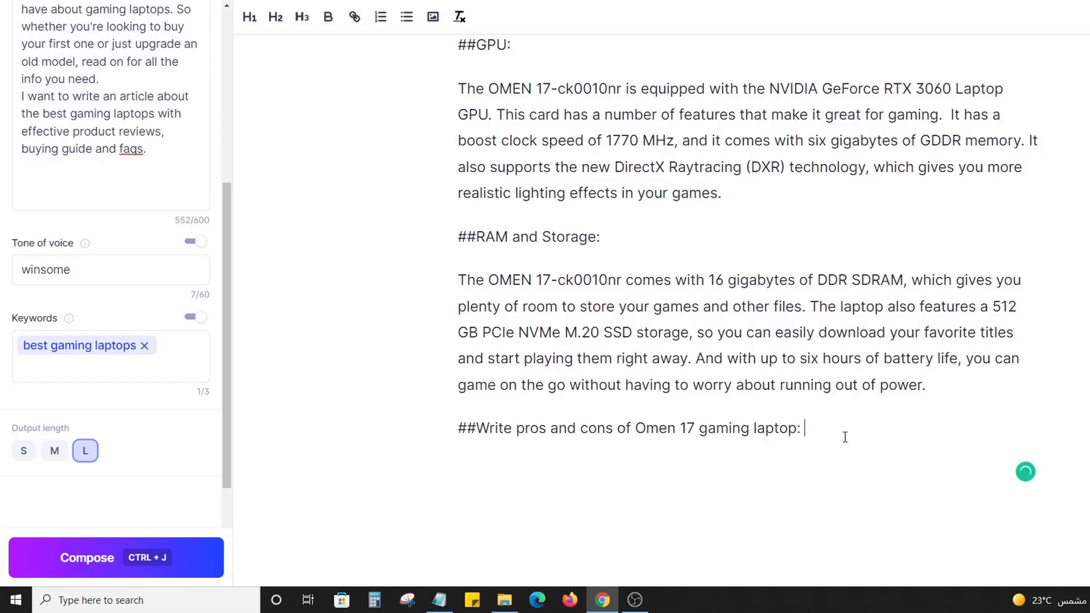
type("200 words")
key("Return")
Step: Set the output length to Medium and generate the pros and cons text
scroll(477, 494, "down", 2)
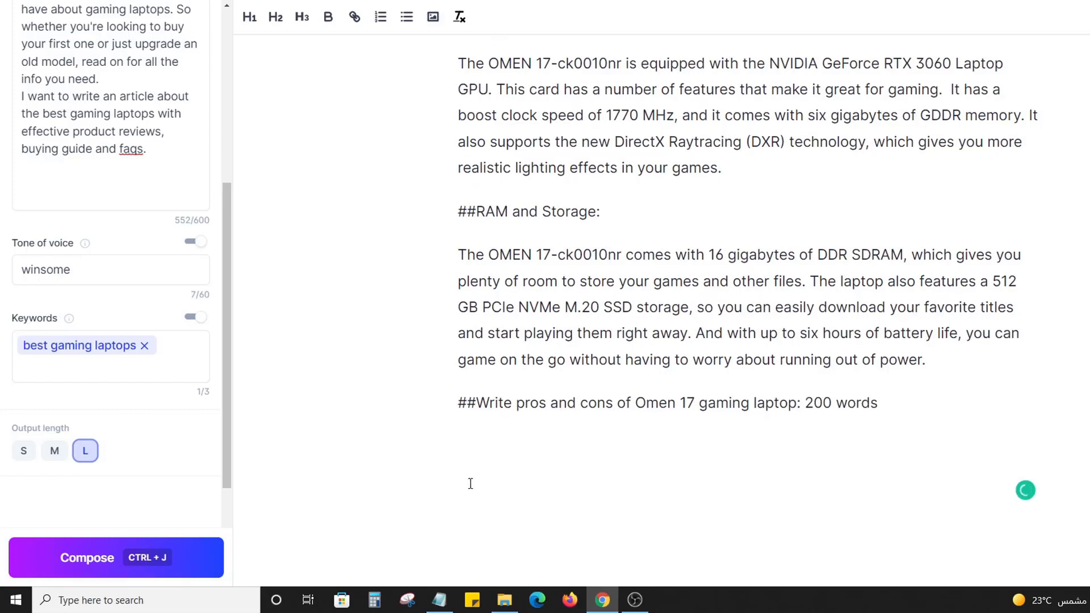
left_click(56, 455)
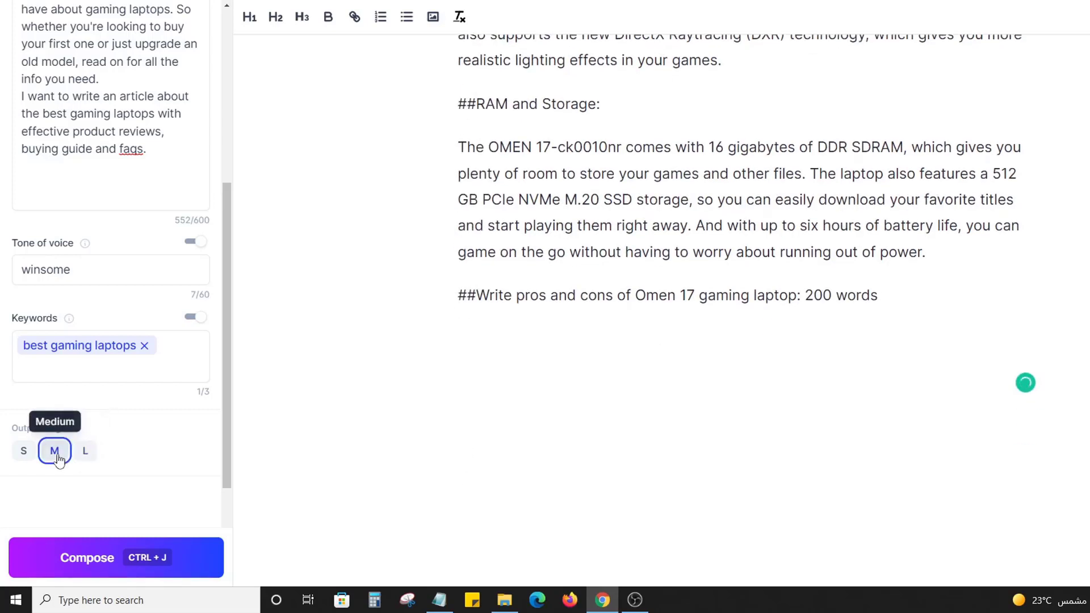
left_click(112, 560)
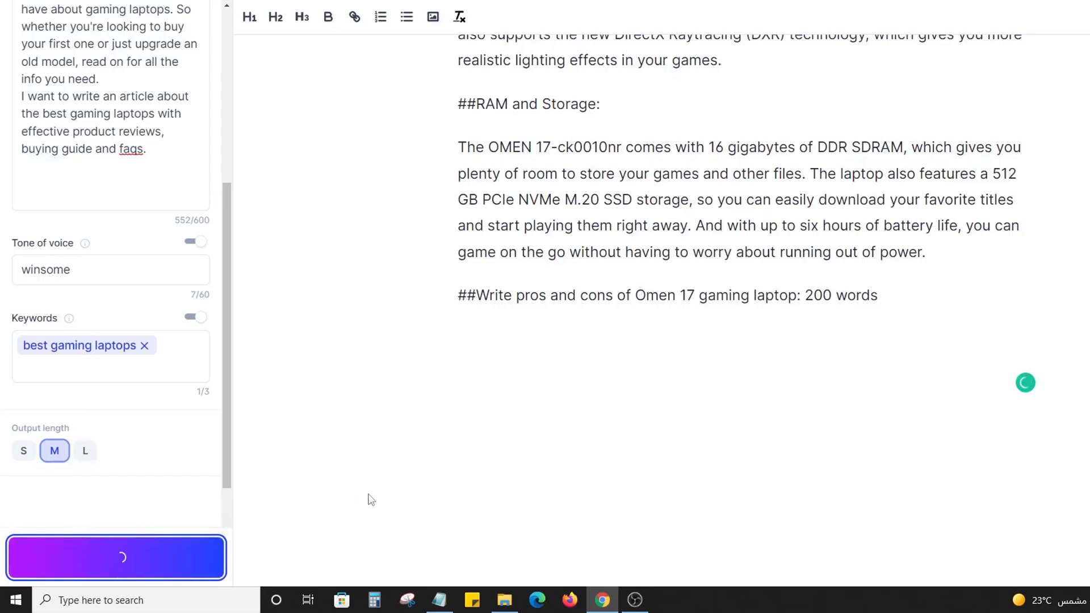
scroll(698, 359, "down", 4)
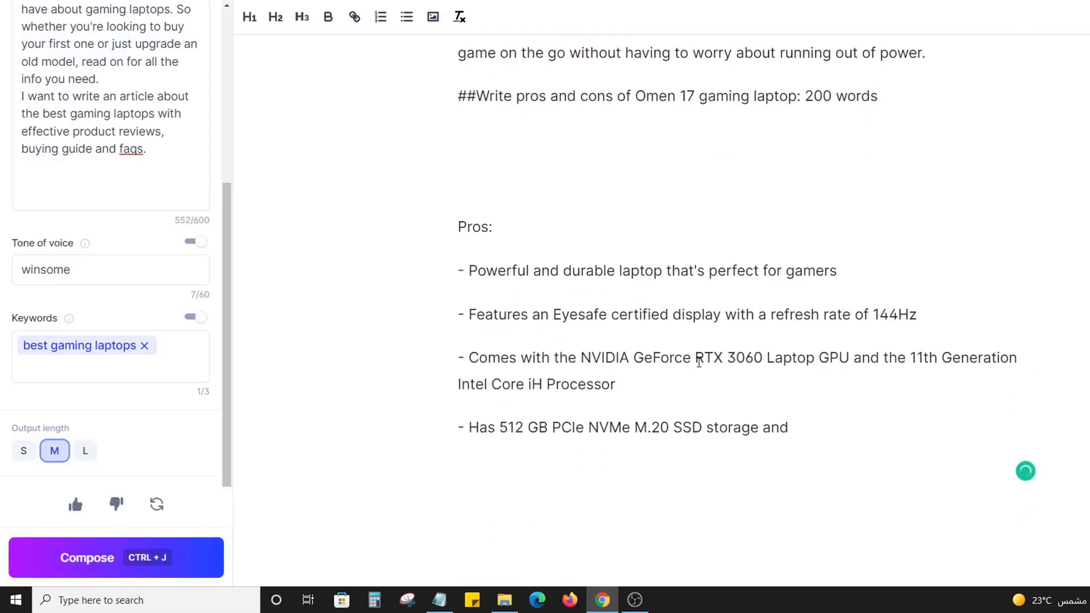
Step: Remove the blank lines between the pros and cons prompt and the "Pros:" line
left_click(534, 174)
key("BackSpace")
key("BackSpace")
scroll(660, 224, "up", 1)
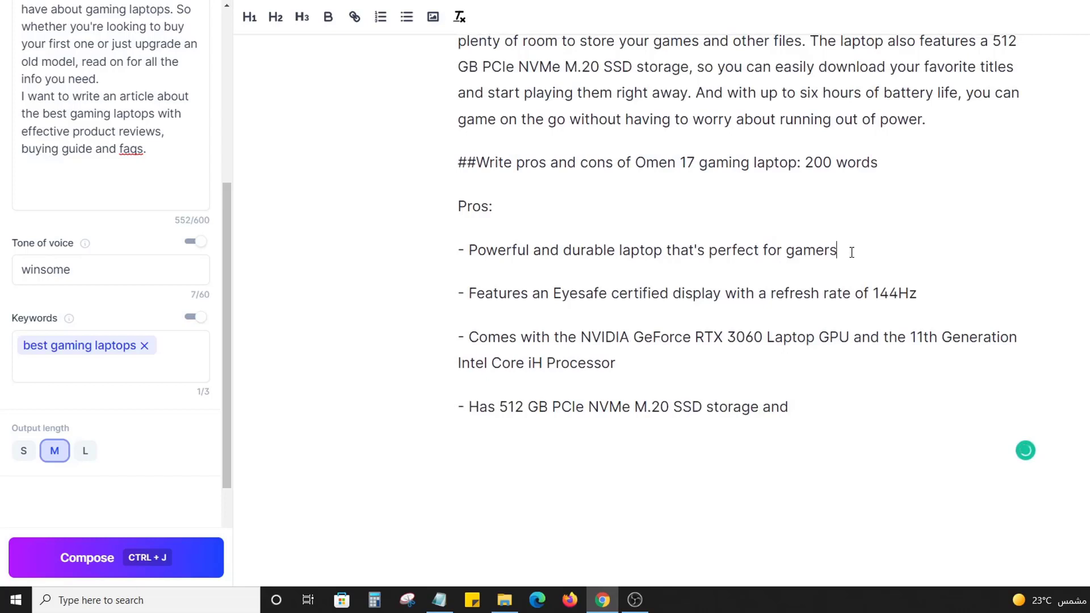
Step: End the first two pros, on durability and the Eyesafe display, with periods
type(".")
triple_click(633, 294)
left_click(631, 298)
scroll(879, 255, "up", 10)
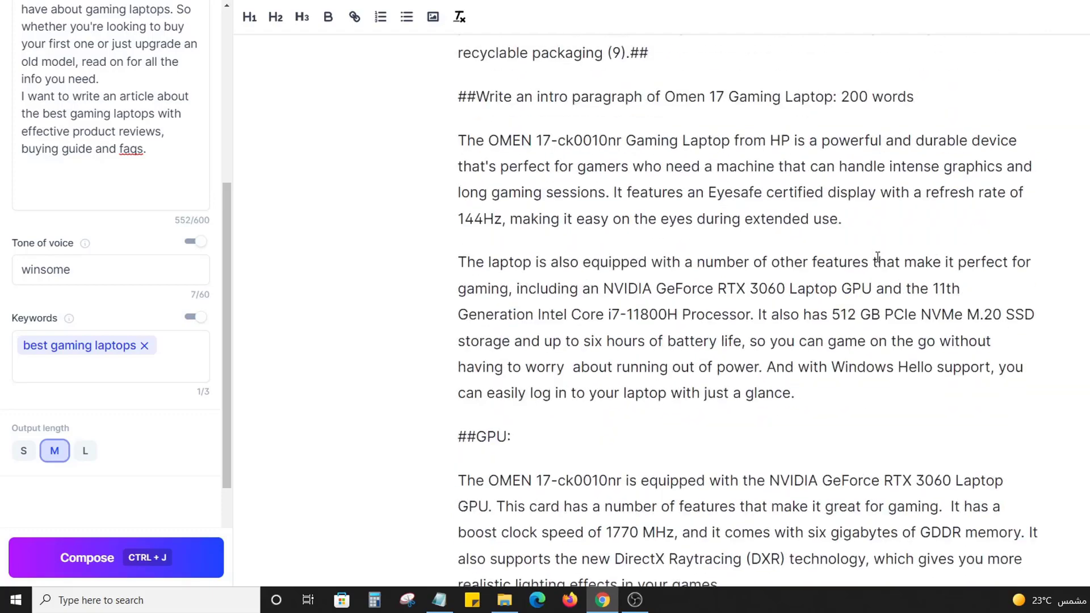
scroll(879, 263, "down", 10)
triple_click(631, 292)
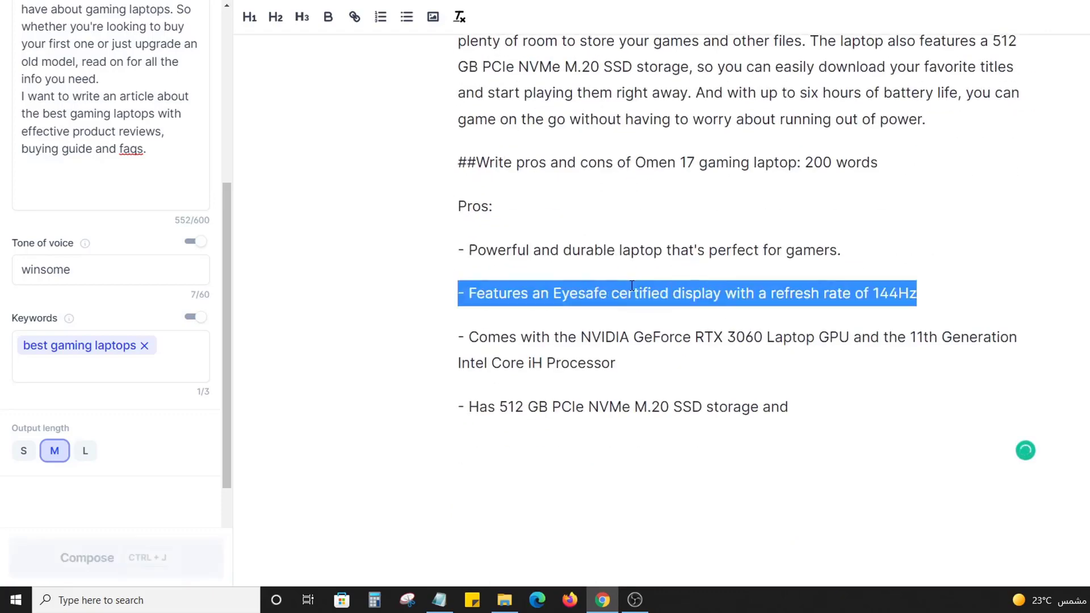
left_click(966, 298)
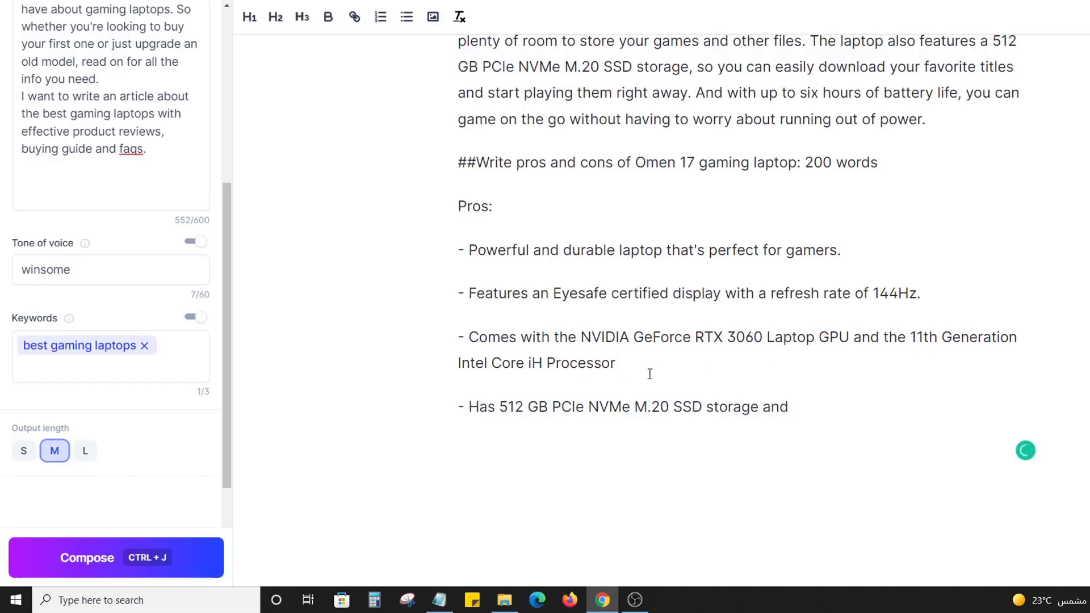
Step: Shorten the third pro to end at "Laptop GPU." and delete the unfinished storage bullet
left_click_drag(671, 367, 851, 339)
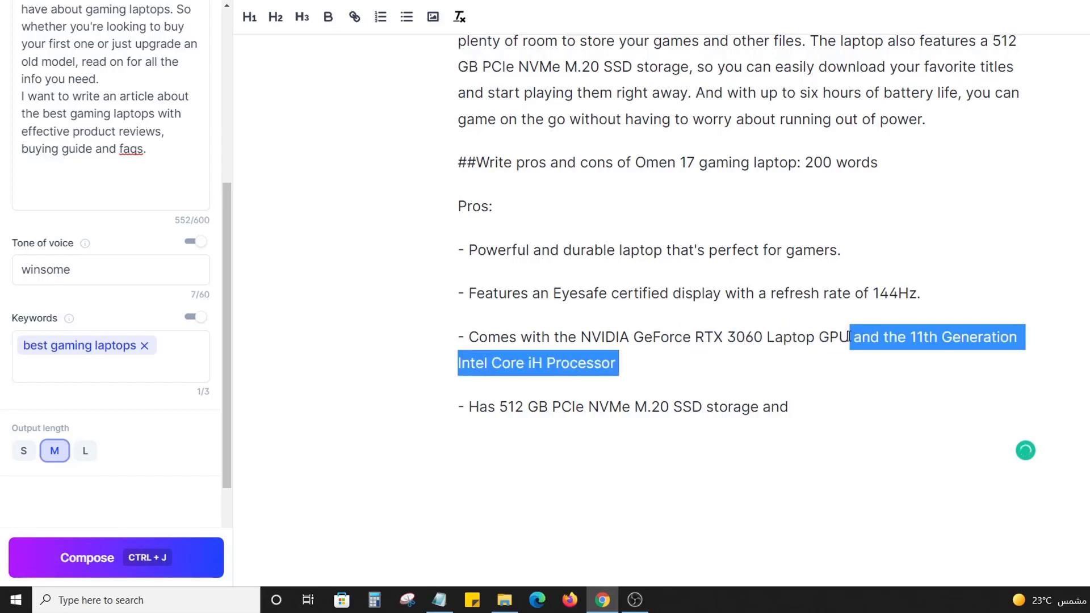
key("BackSpace")
type(".")
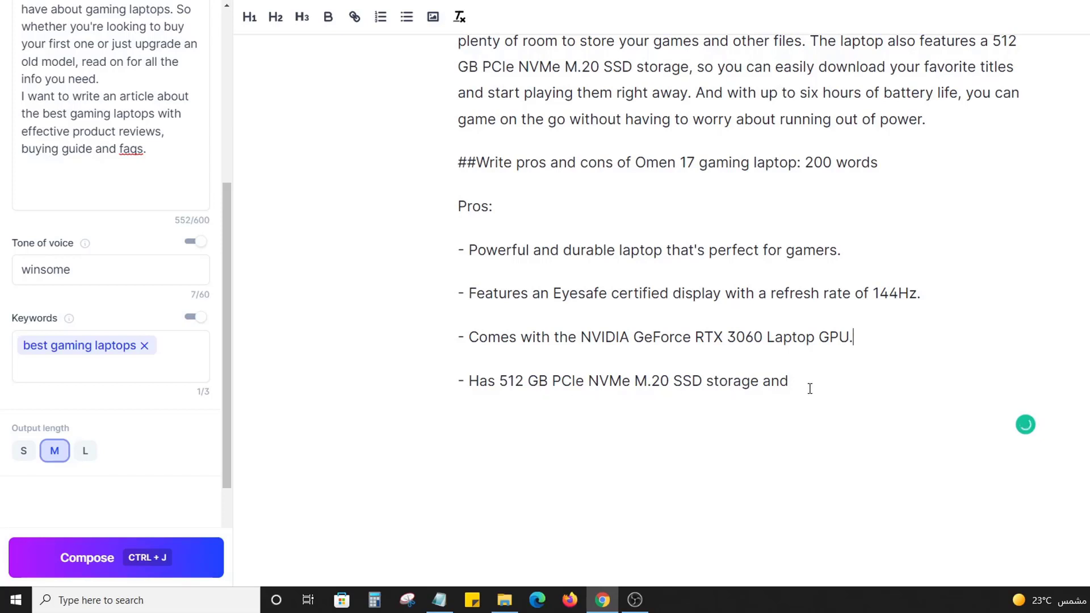
left_click_drag(789, 380, 408, 382)
key("BackSpace")
key("BackSpace")
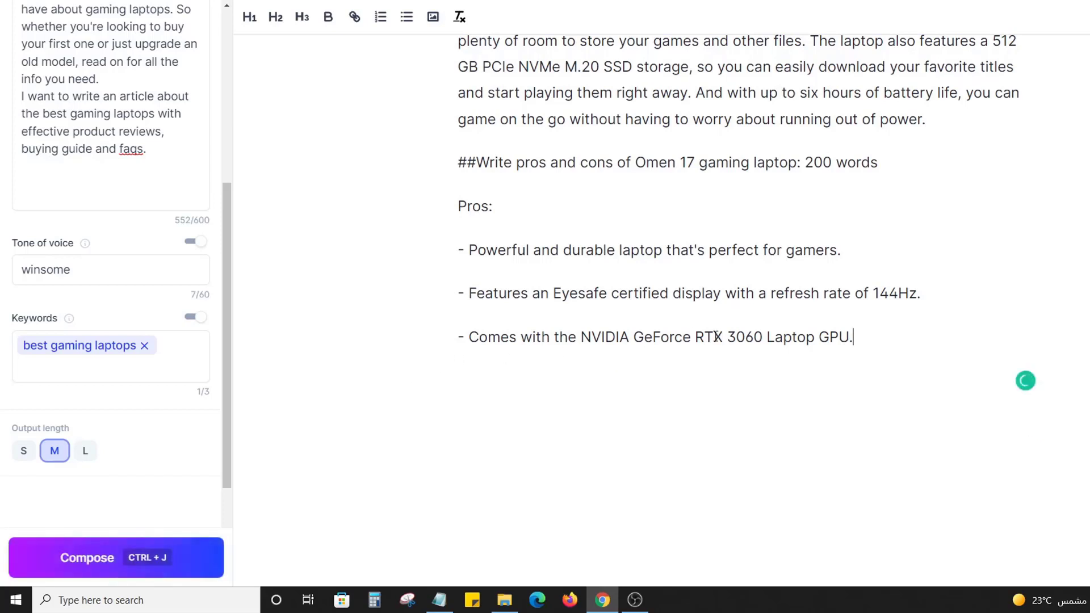
Step: Add a "##Cons:" line below the pros list and generate the cons
key("Return")
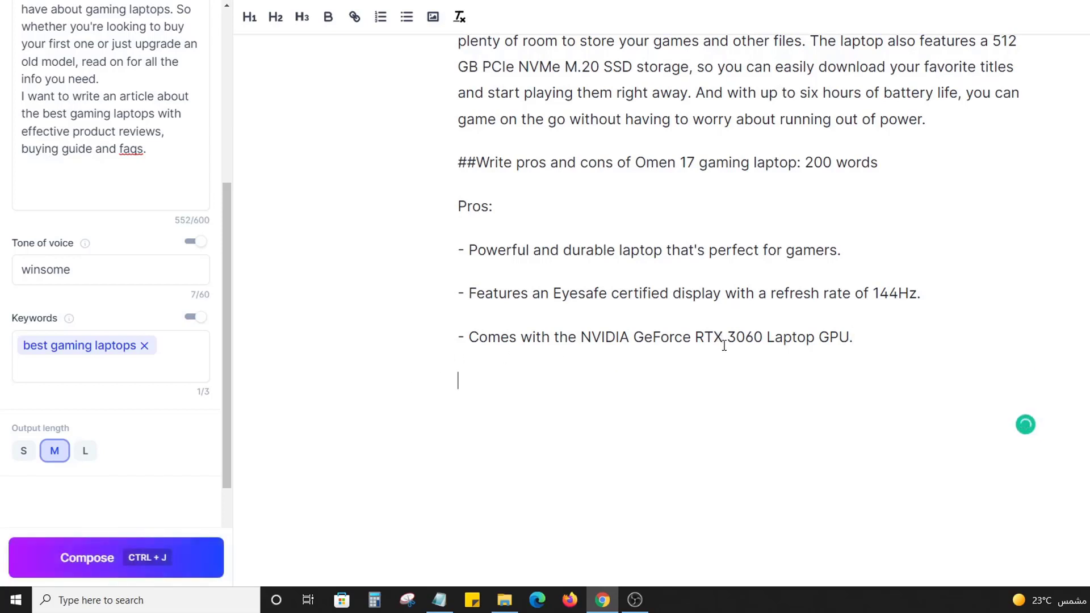
left_click(881, 335)
key("Return")
type("Cons")
type("L:")
key("BackSpace")
key("BackSpace")
type(":")
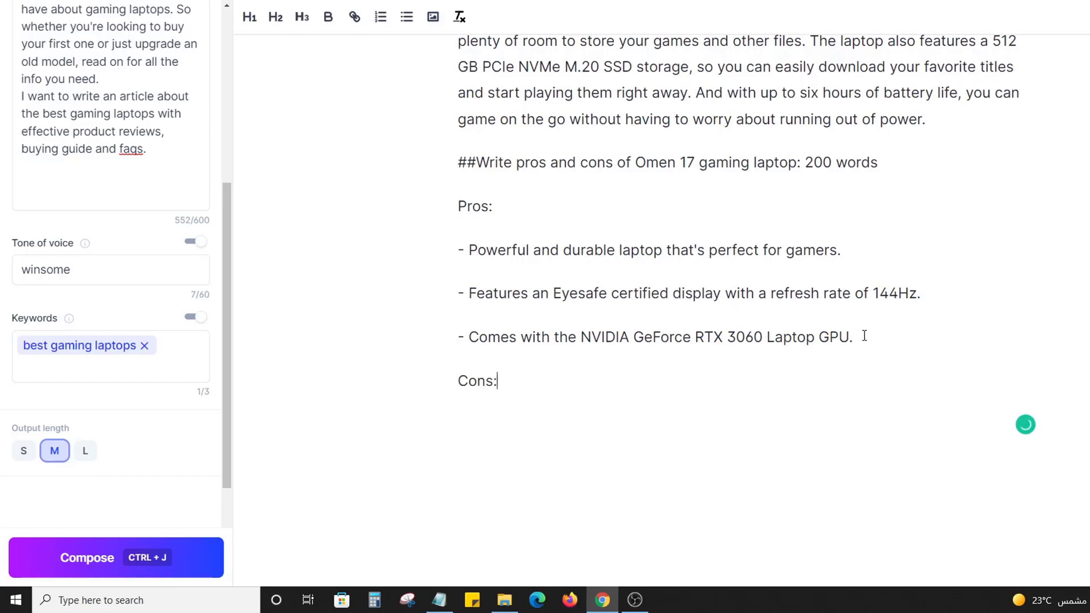
left_click(458, 384)
type("##")
left_click(95, 556)
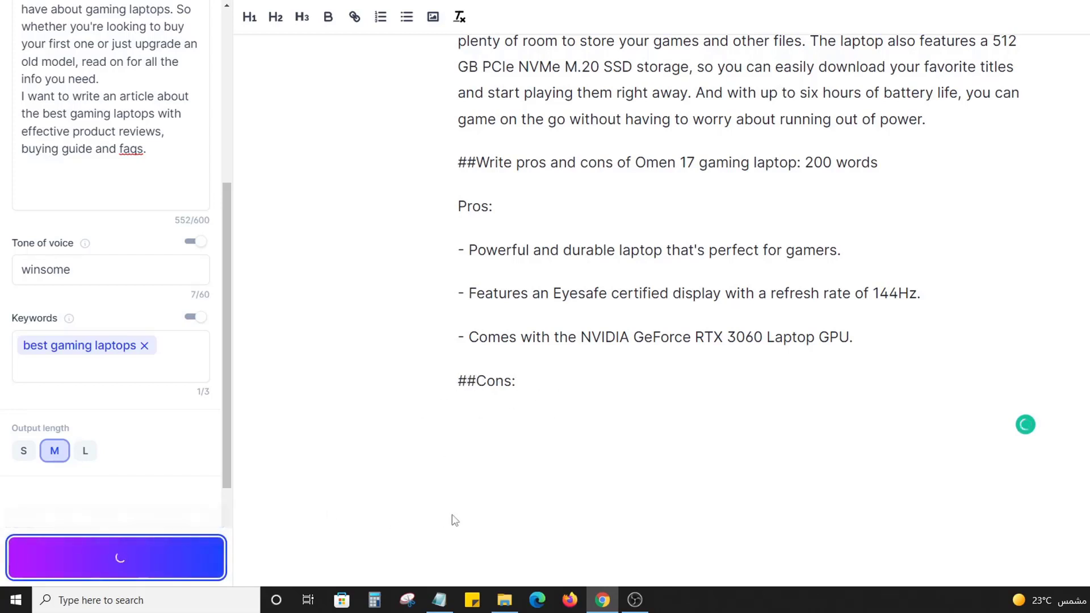
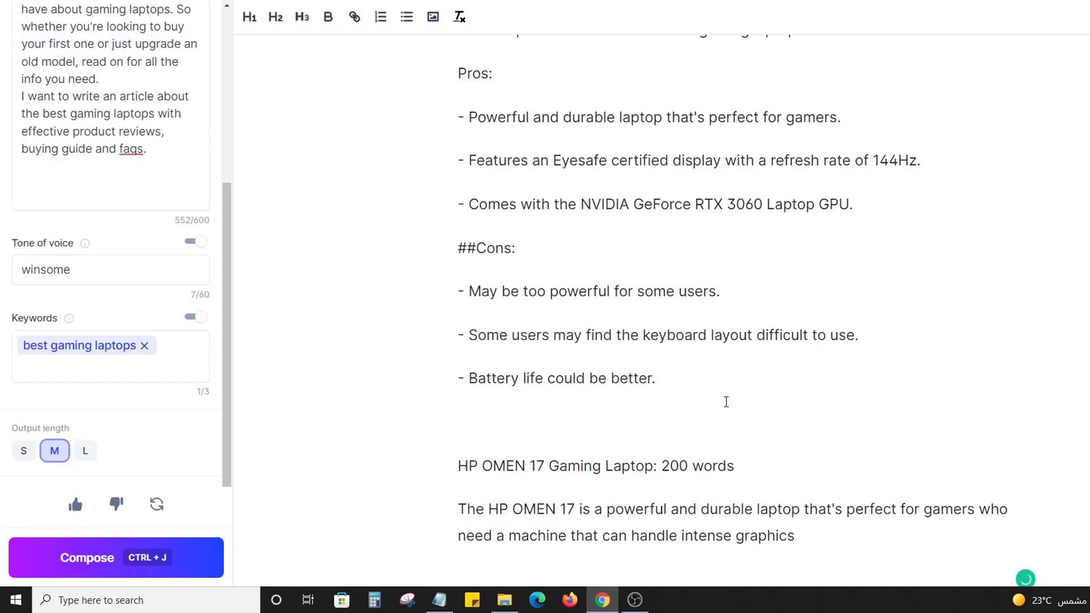
Step: Delete the surplus "HP OMEN 17 Gaming Laptop: 200 words" line, its paragraph and the blank line after the cons
scroll(726, 402, "down", 2)
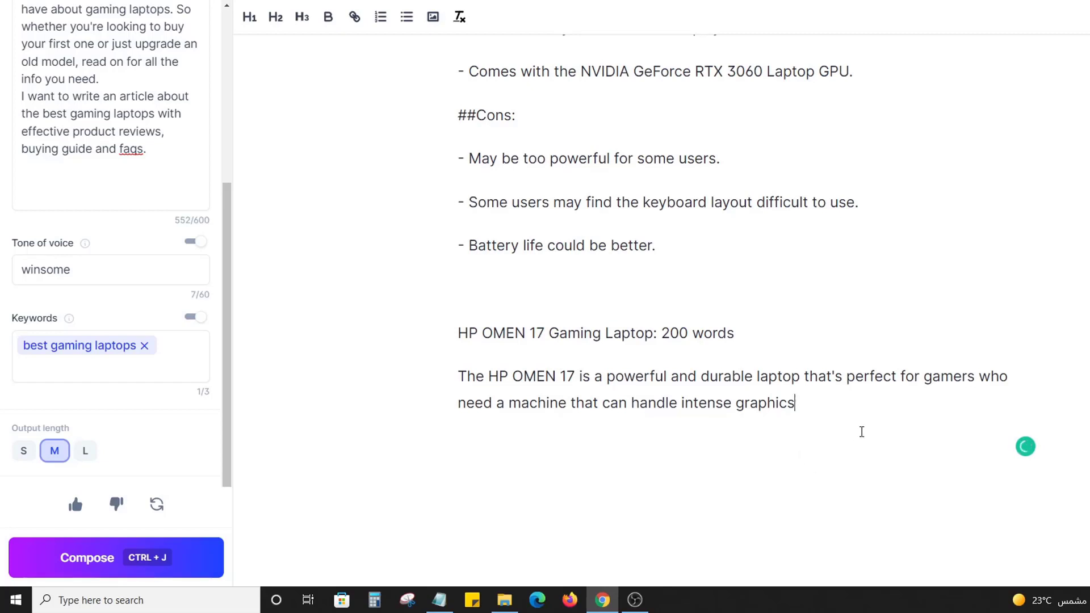
left_click_drag(793, 433, 428, 305)
key("BackSpace")
key("BackSpace")
key("BackSpace")
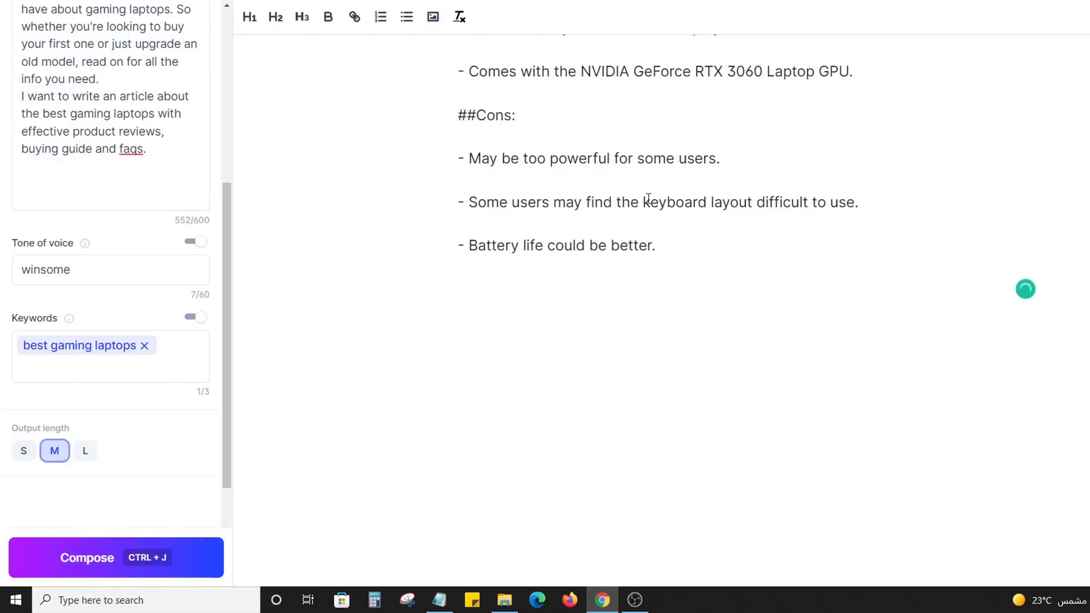
Step: Delete the "Battery life could be better." bullet from the cons
left_click_drag(659, 245, 452, 244)
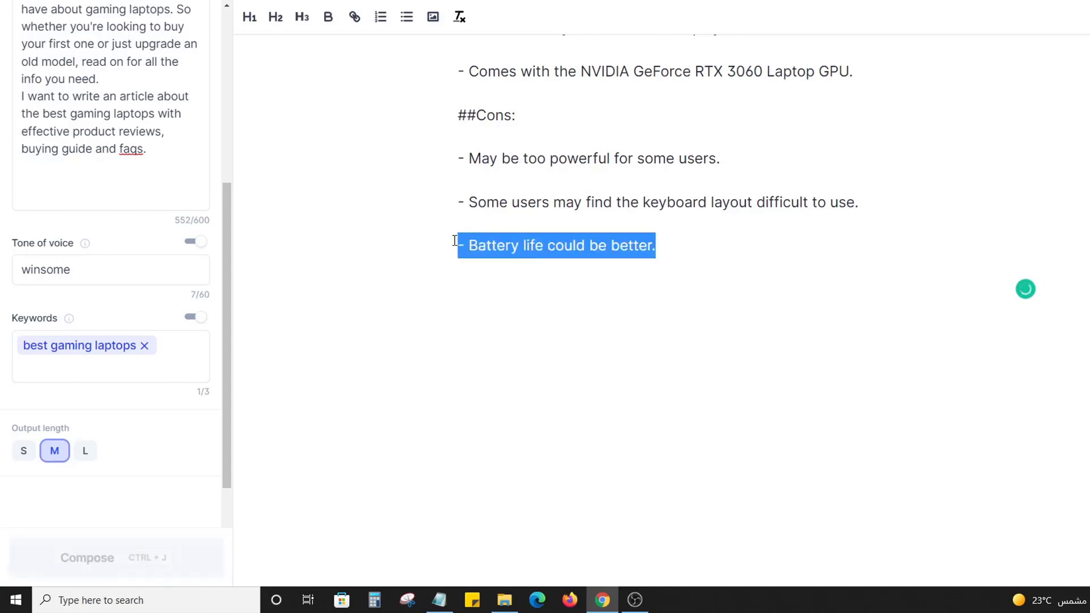
key("BackSpace")
key("BackSpace")
scroll(734, 241, "up", 3)
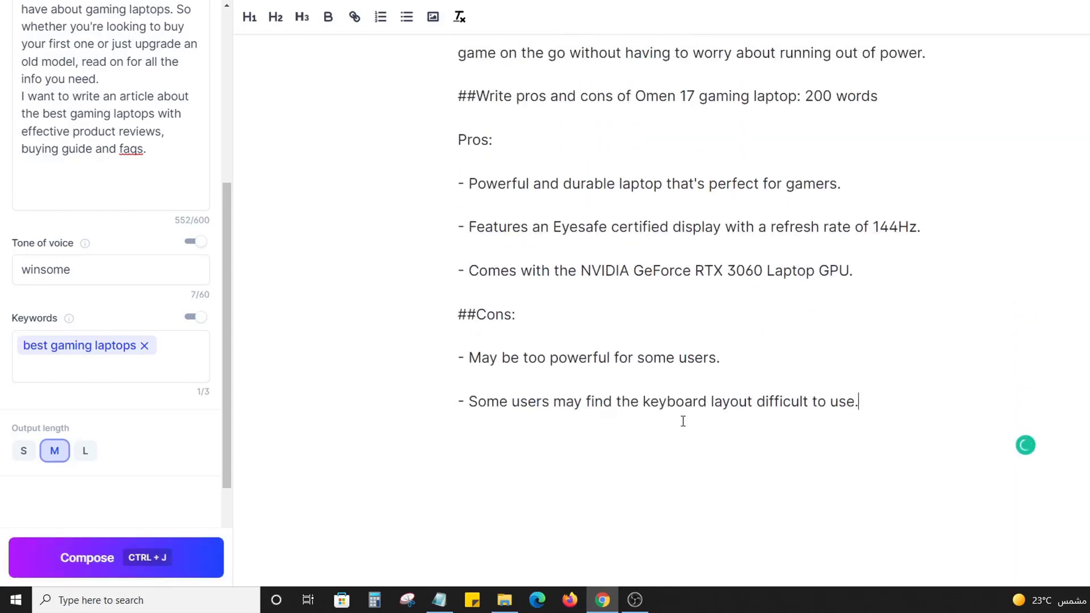
scroll(681, 421, "up", 2)
scroll(508, 440, "down", 2)
scroll(993, 283, "up", 5)
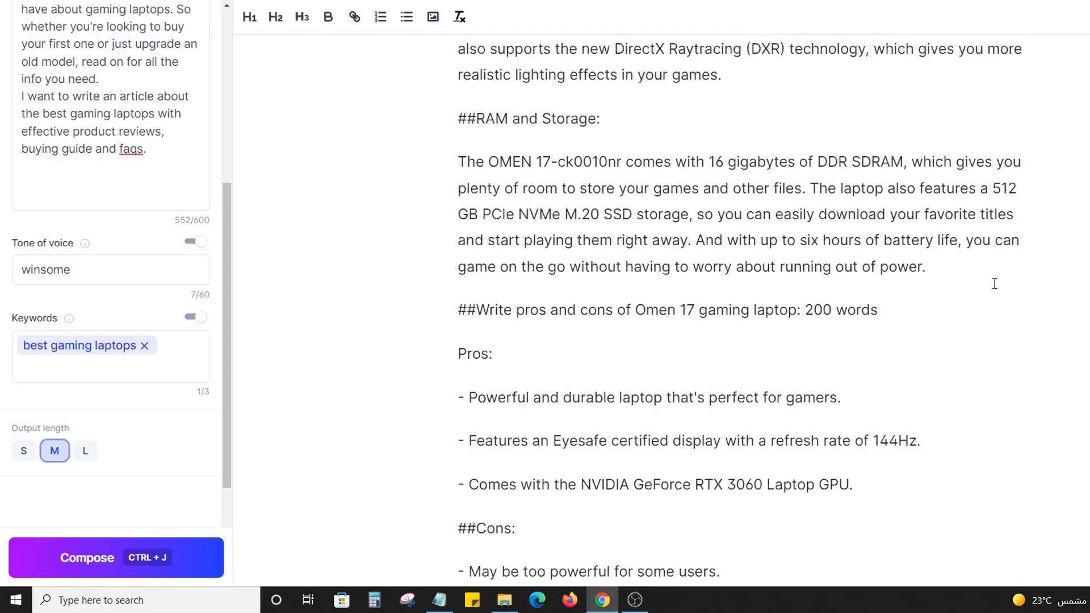
Step: Delete the "##Write pros and cons of Omen 17 gaming laptop: 200 words" line, keeping "Pros:" on its own line
triple_click(648, 435)
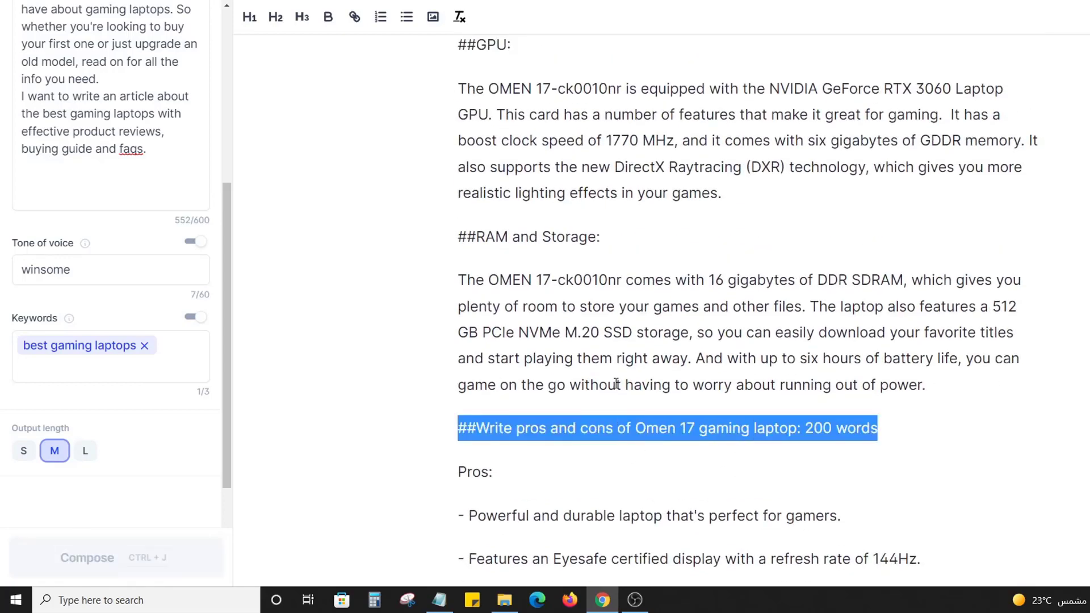
scroll(516, 329, "up", 4)
scroll(594, 300, "down", 3)
scroll(593, 300, "down", 2)
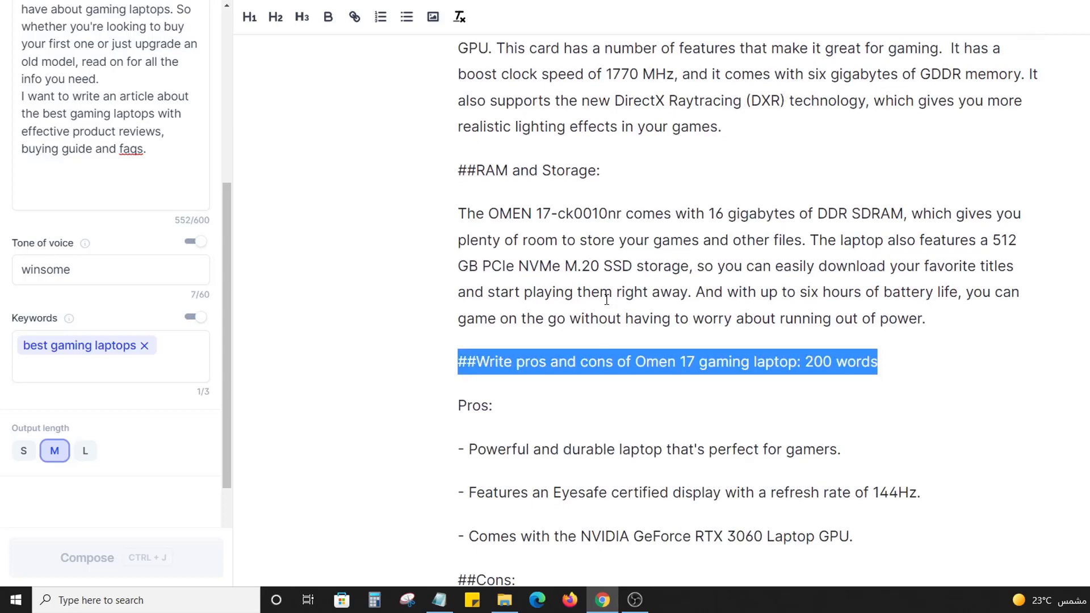
key("BackSpace")
key("BackSpace")
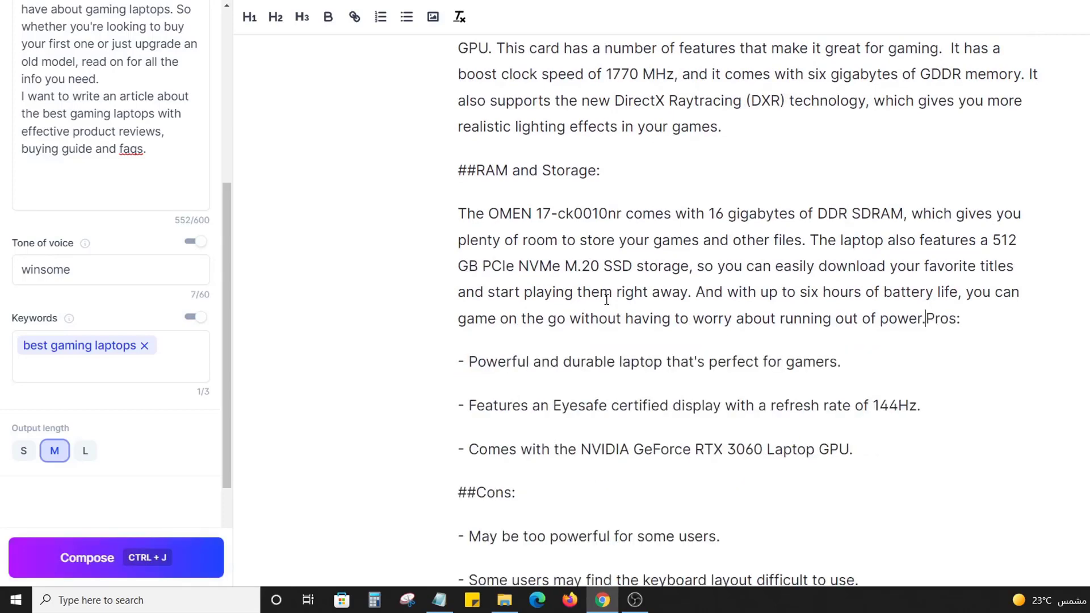
key("Return")
Step: Look over the OMEN 17 review, from its intro paragraphs and GPU section down to the pros and cons
scroll(749, 257, "down", 3)
scroll(681, 341, "up", 15)
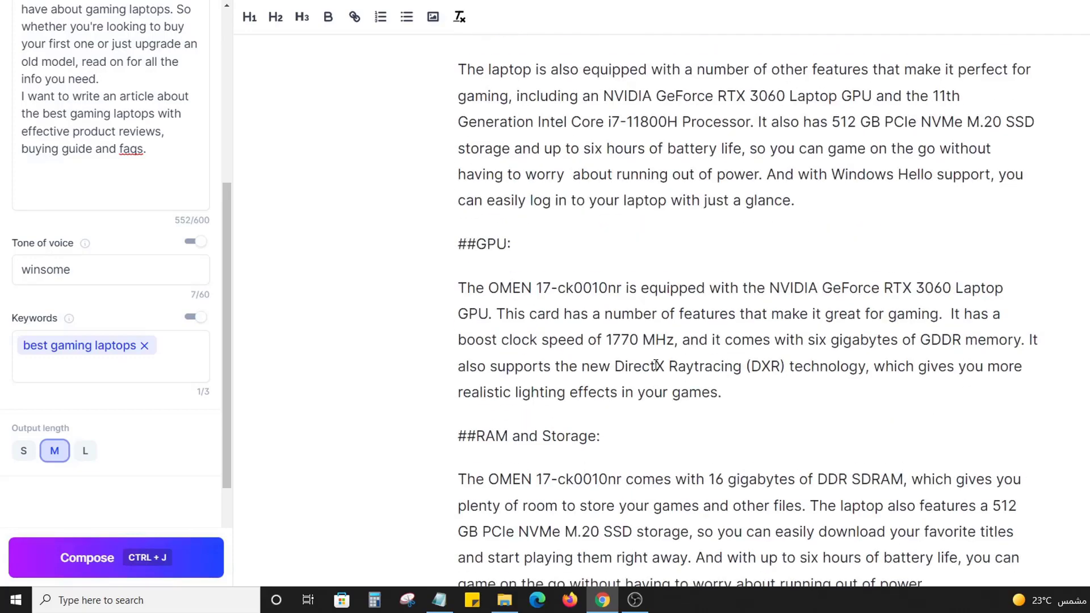
scroll(652, 358, "up", 7)
scroll(654, 360, "down", 9)
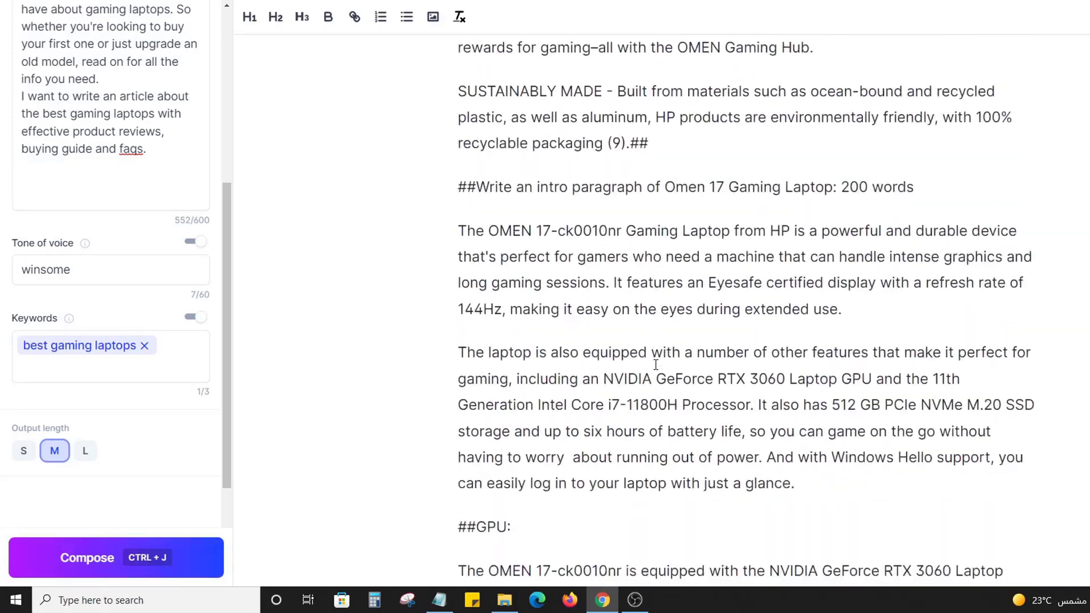
scroll(549, 238, "down", 3)
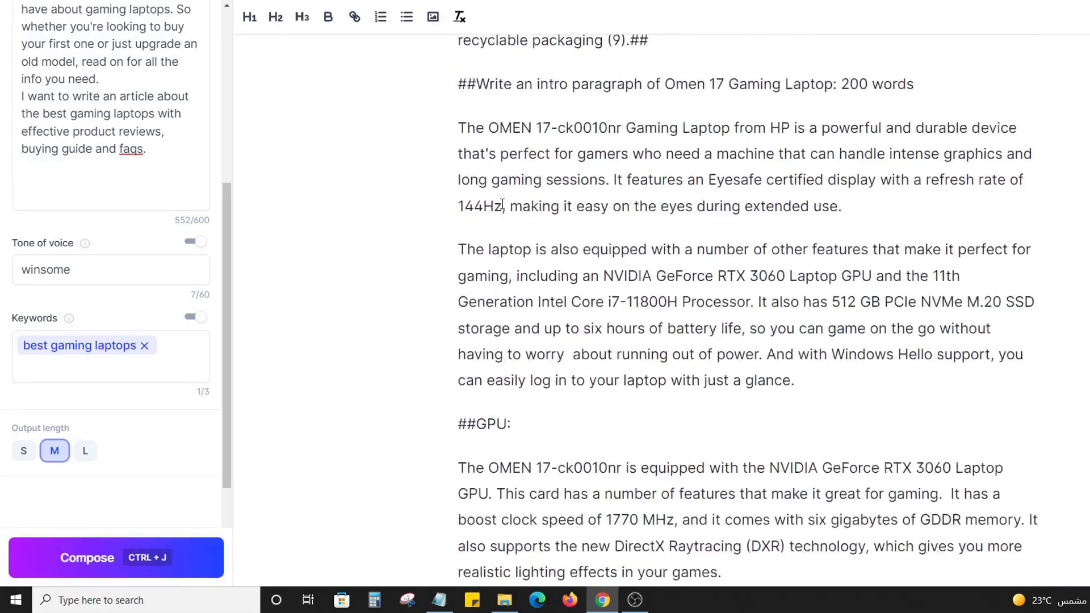
left_click_drag(460, 80, 762, 329)
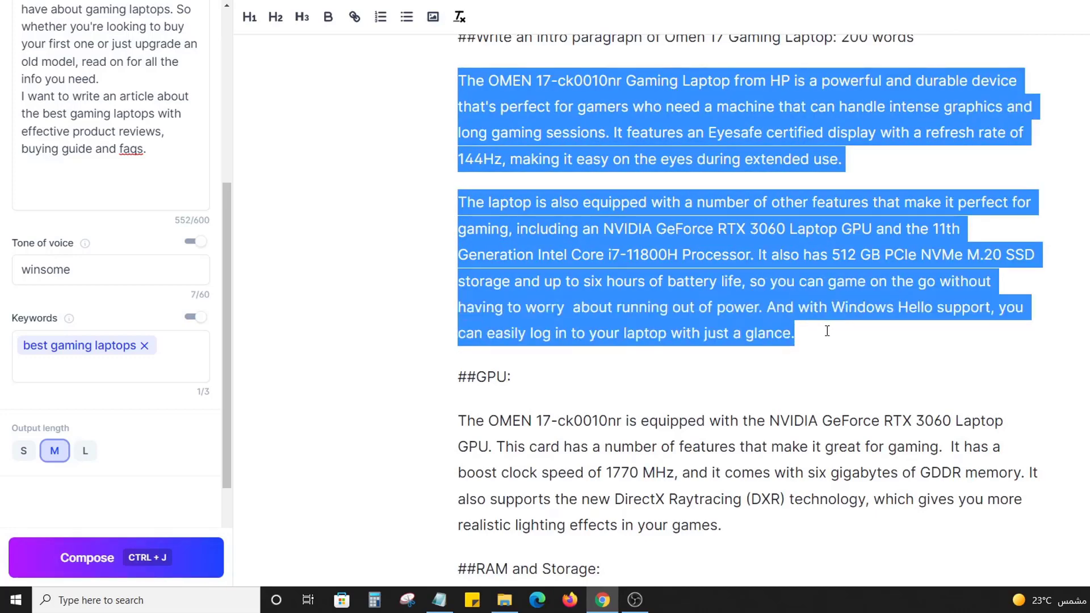
scroll(713, 274, "down", 4)
left_click_drag(459, 177, 713, 328)
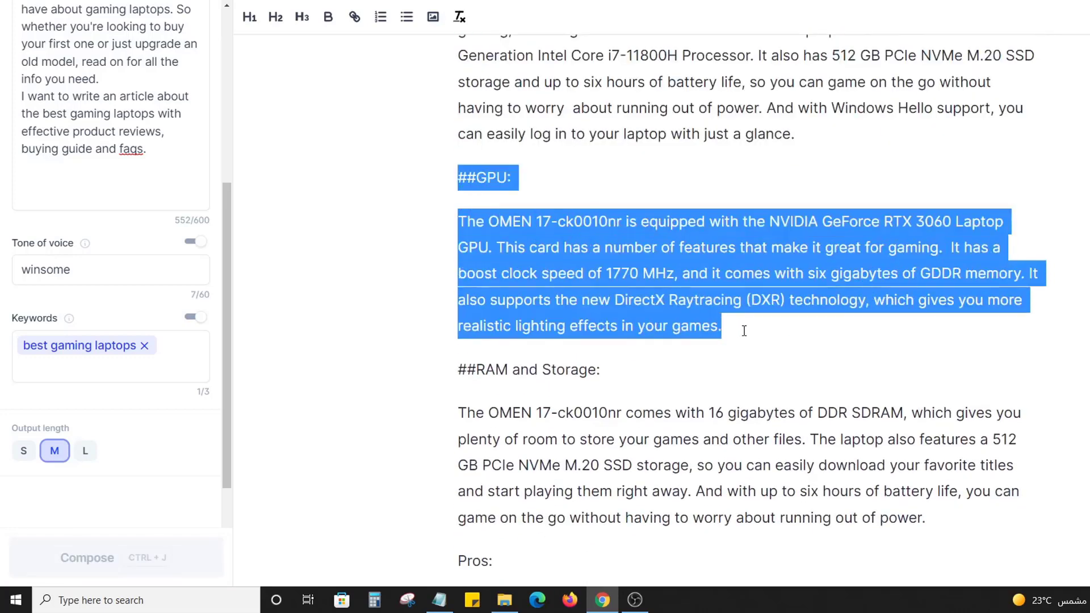
scroll(688, 301, "down", 4)
scroll(775, 378, "down", 4)
left_click(646, 355)
scroll(646, 355, "down", 2)
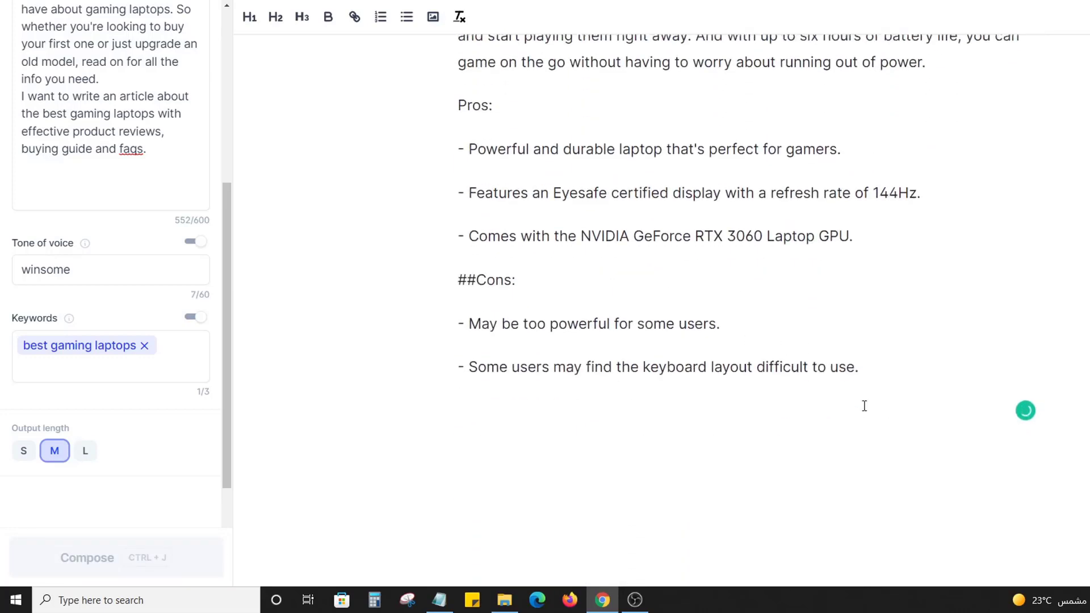
Step: Add a "Product 2." line below the last con of the OMEN 17 review
left_click(883, 365)
key("Return")
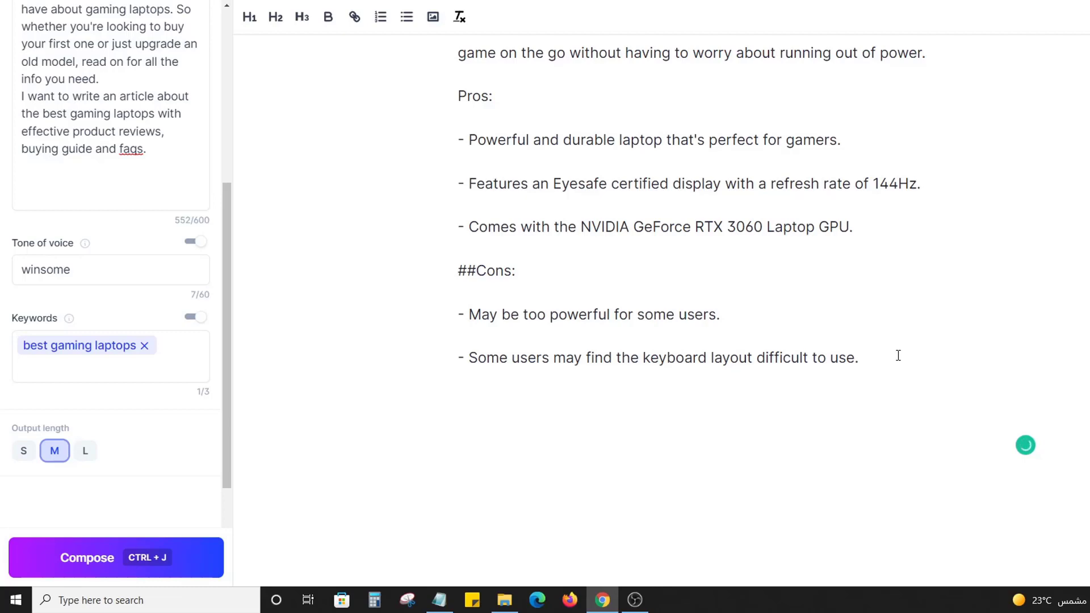
scroll(859, 416, "up", 10)
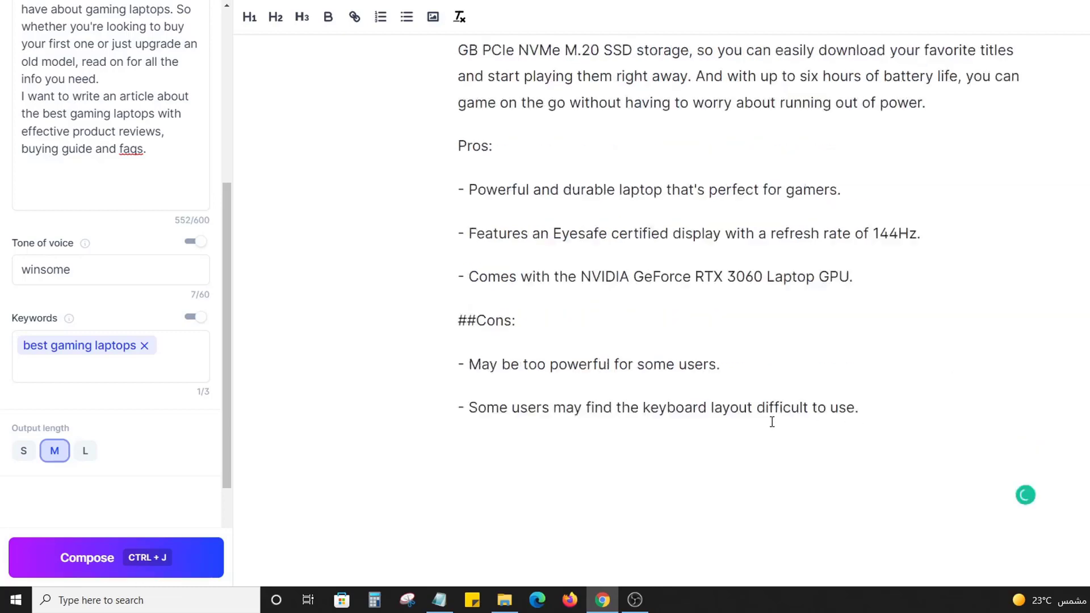
scroll(784, 425, "up", 5)
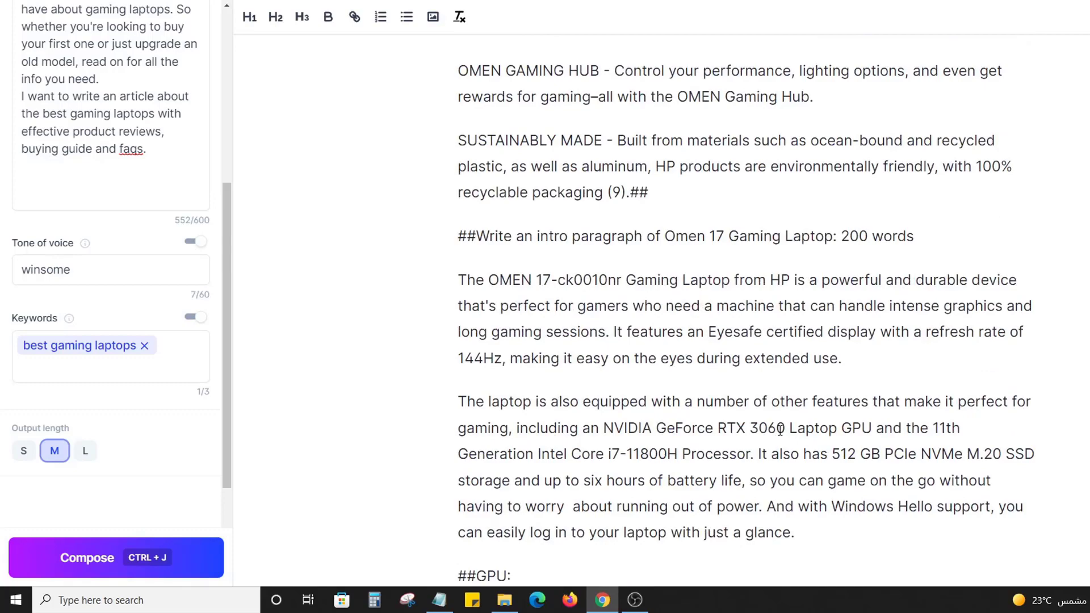
scroll(828, 423, "up", 5)
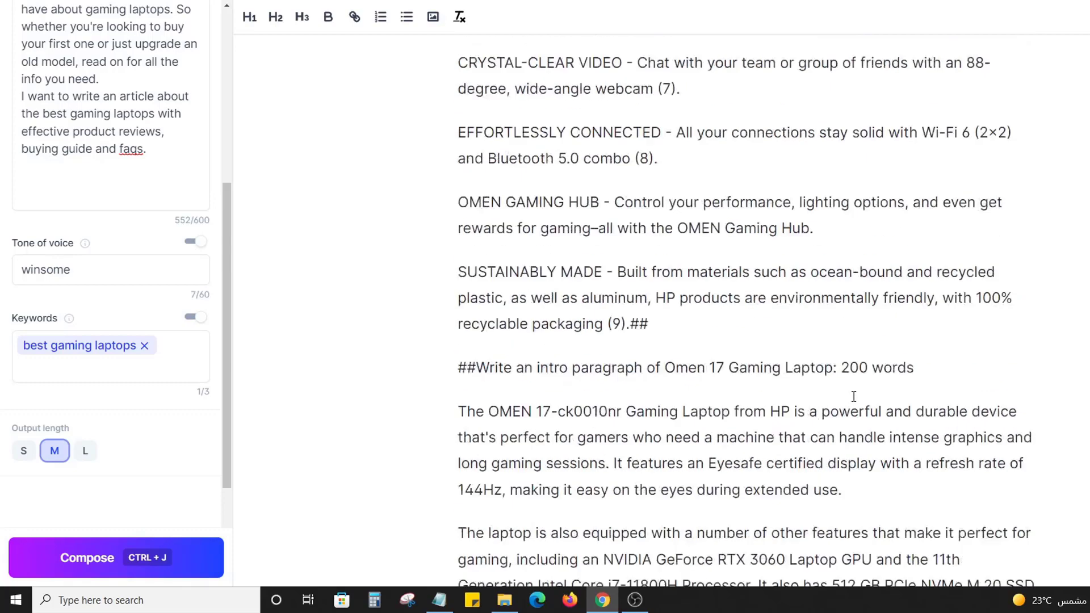
scroll(624, 335, "down", 5)
scroll(670, 356, "down", 17)
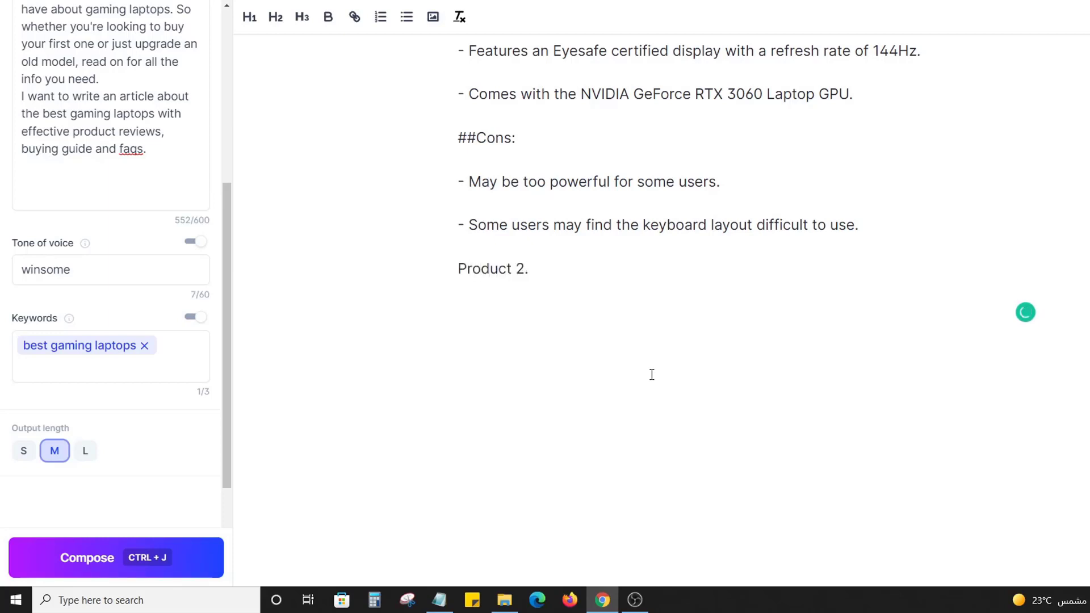
Step: Insert a "*****" separator line between the last con and the "Product 2." line
left_click(883, 234)
key("Return")
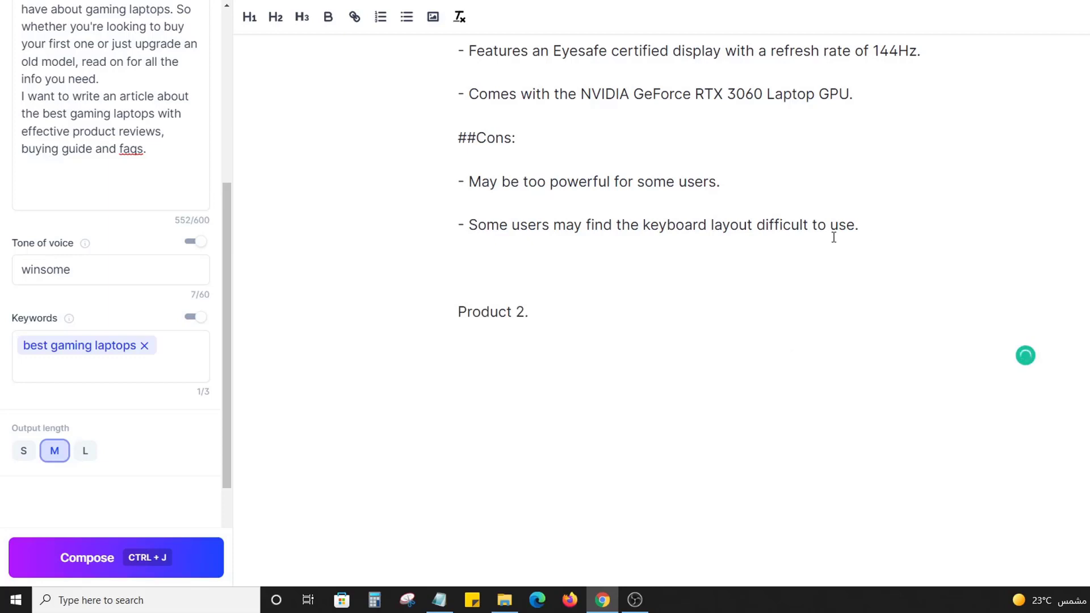
type("*****")
left_click_drag(891, 223, 491, 99)
left_click(538, 361)
key("BackSpace")
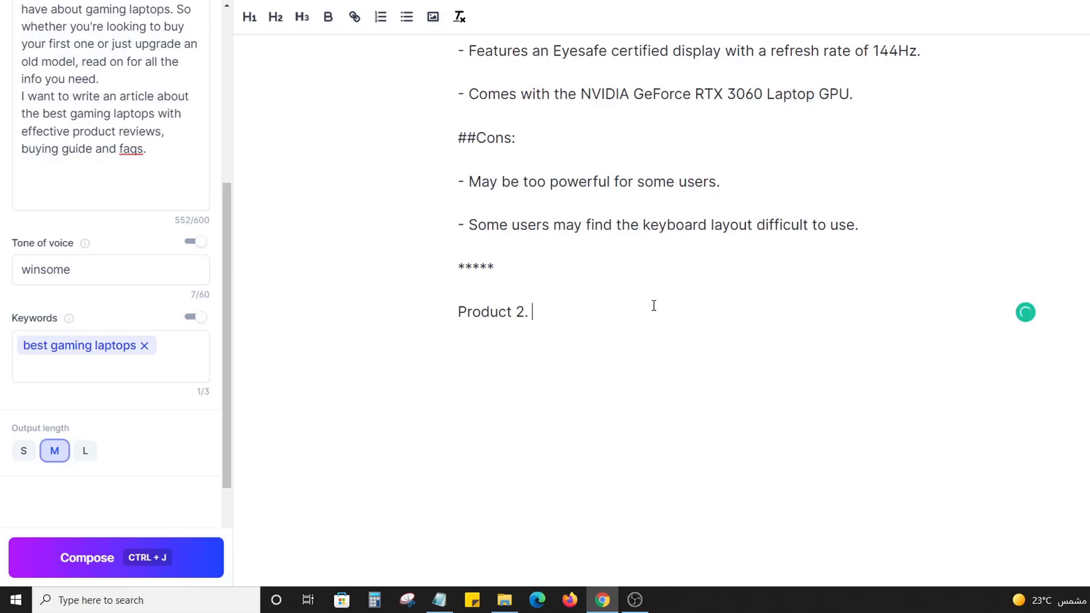
double_click(528, 255)
left_click(870, 231)
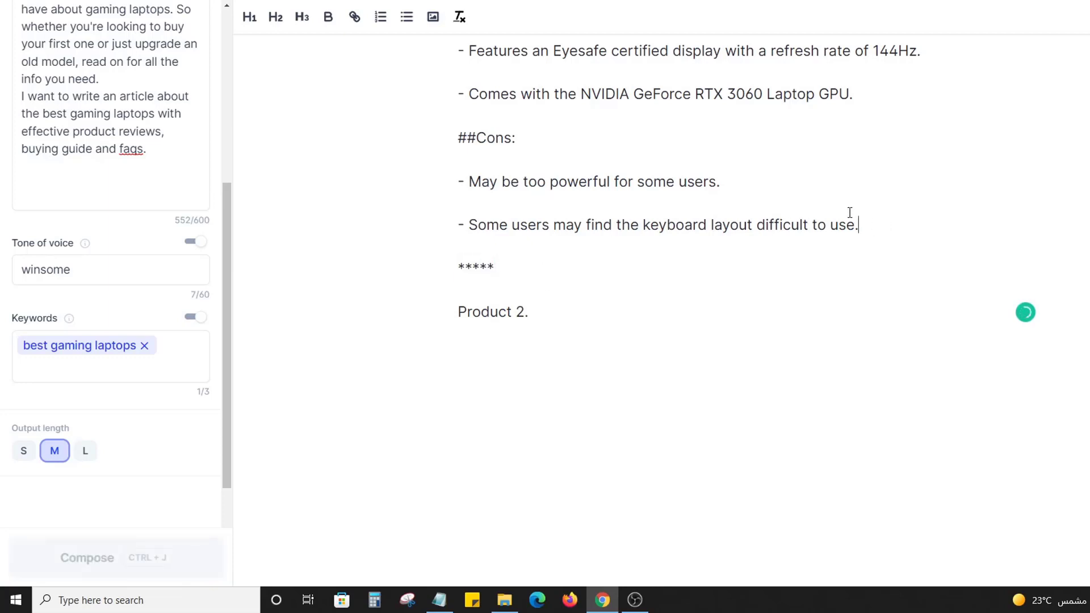
left_click_drag(849, 212, 573, 68)
left_click(550, 302)
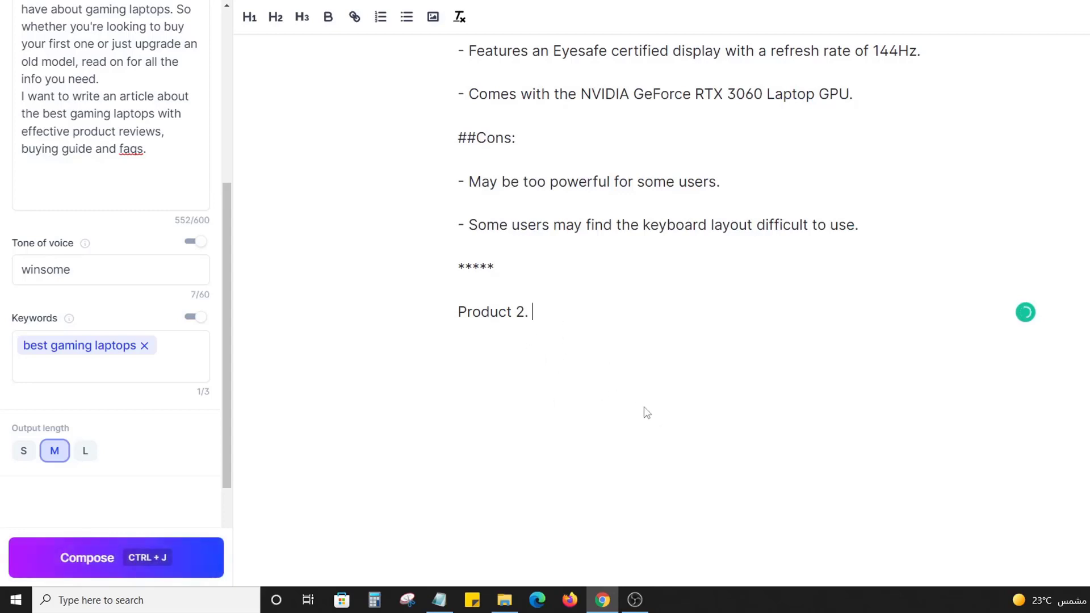
Step: Delete the "*****" separator line and clear the "Product 2." text below the cons
triple_click(515, 265)
key("BackSpace")
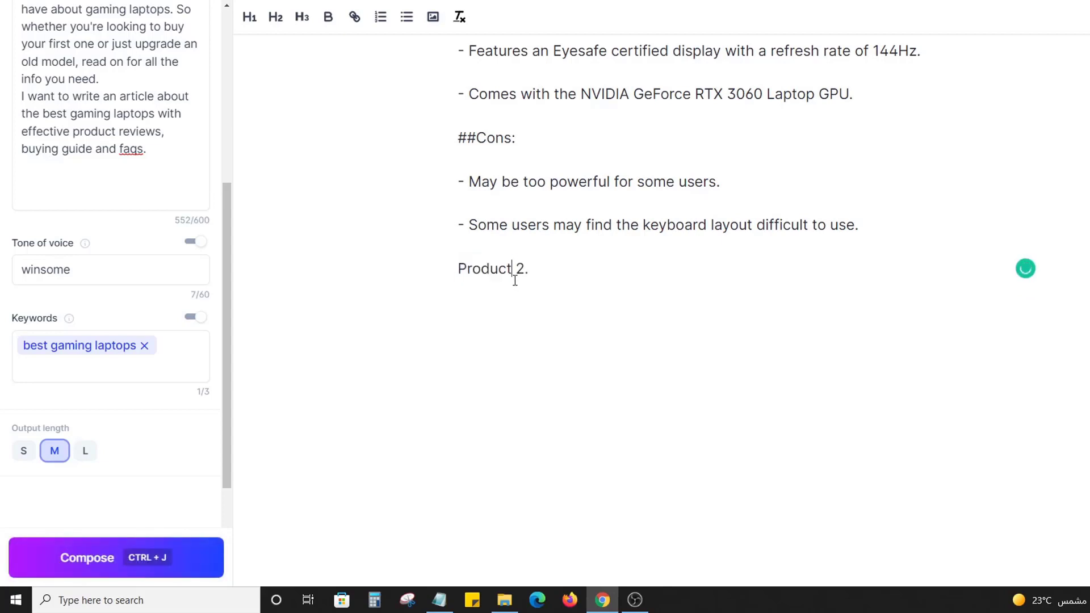
triple_click(515, 281)
key("BackSpace")
Step: Write the heading "##Buying Guide: Things to consider before buying the best gaming laptop" below the cons, followed by a new line
type("##Buying gui")
key("BackSpace")
key("BackSpace")
key("BackSpace")
type("Guide: T")
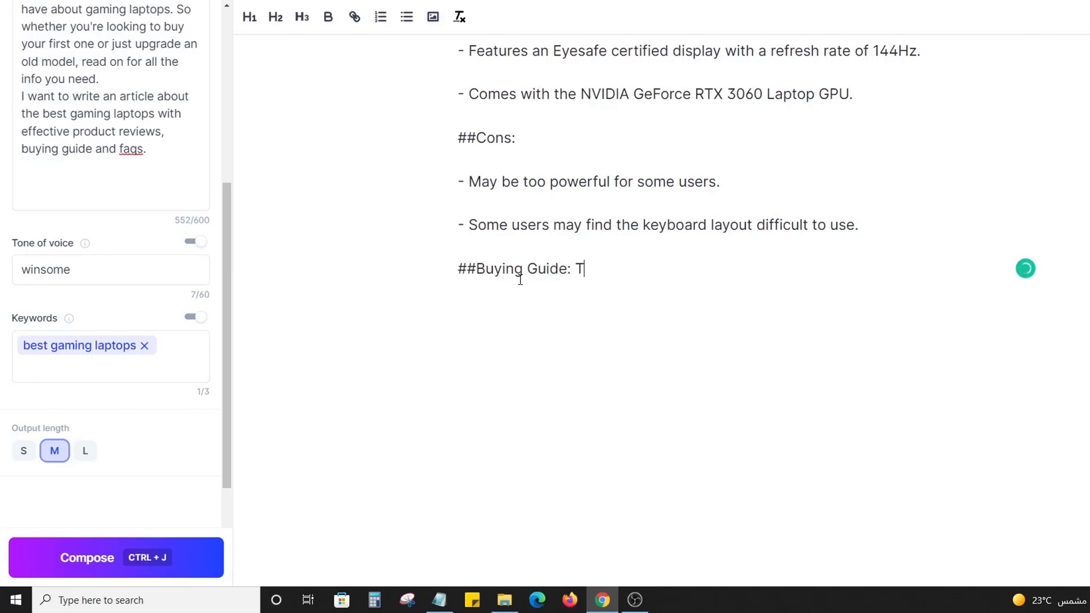
type("hihe things")
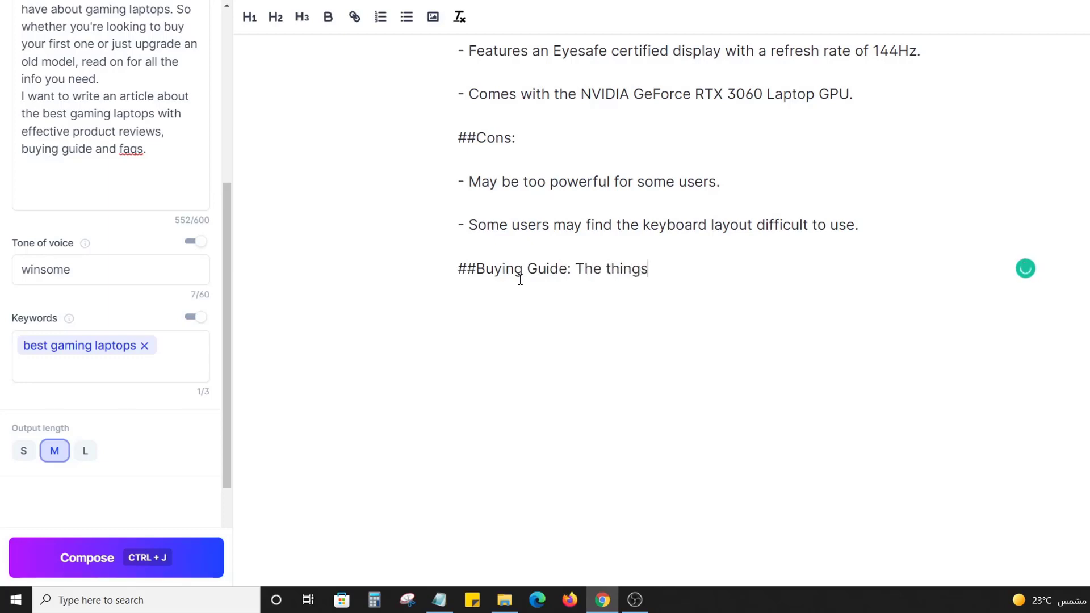
key("BackSpace")
key("BackSpace")
key("BackSpace")
key("BackSpace")
key("BackSpace")
key("BackSpace")
key("BackSpace")
key("BackSpace")
key("BackSpace")
key("BackSpace")
type("Thign")
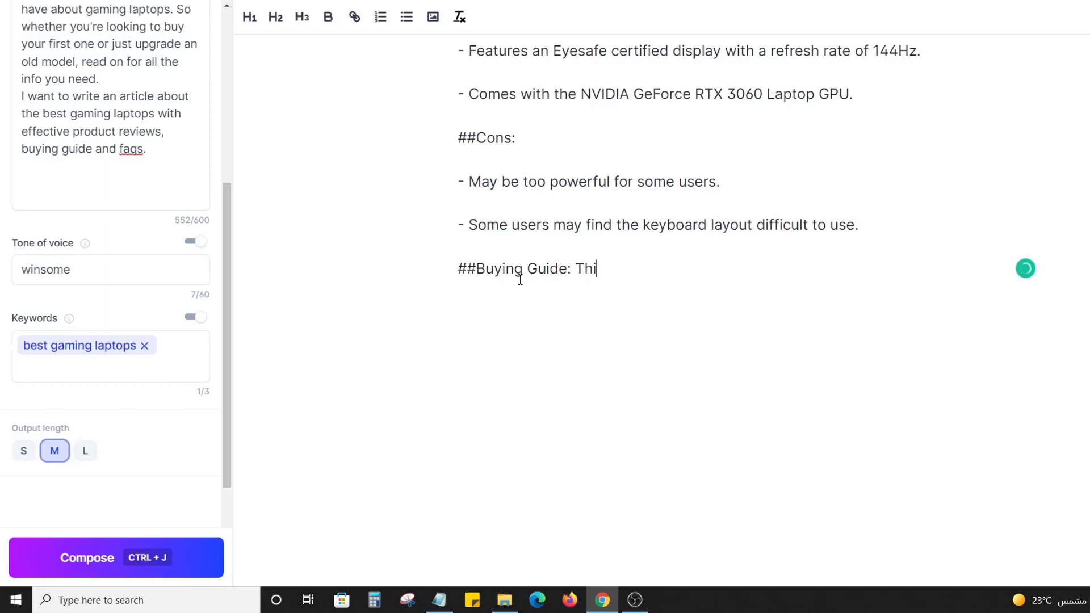
key("BackSpace")
key("BackSpace")
type("ngs to s")
key("BackSpace")
type("consider ")
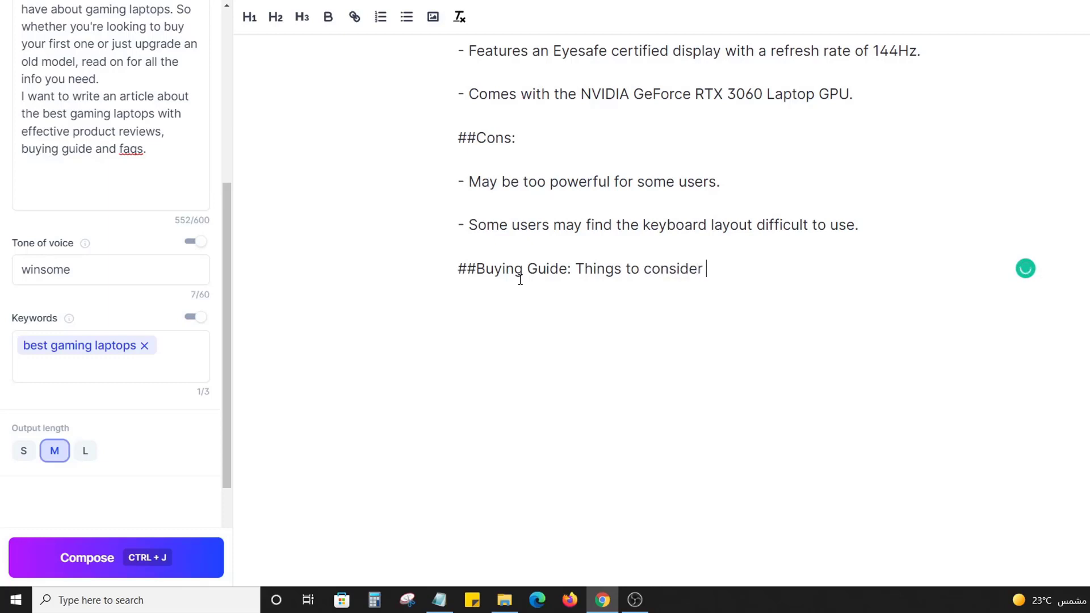
type("before buying the bestr")
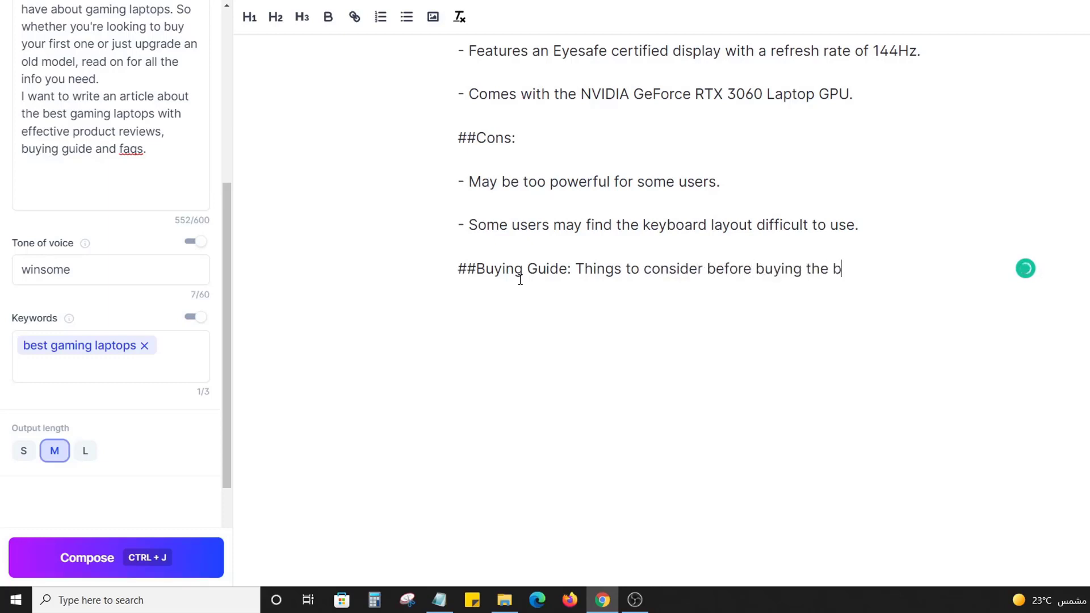
key("BackSpace")
key("BackSpace")
key("BackSpace")
type("t gaming laptop")
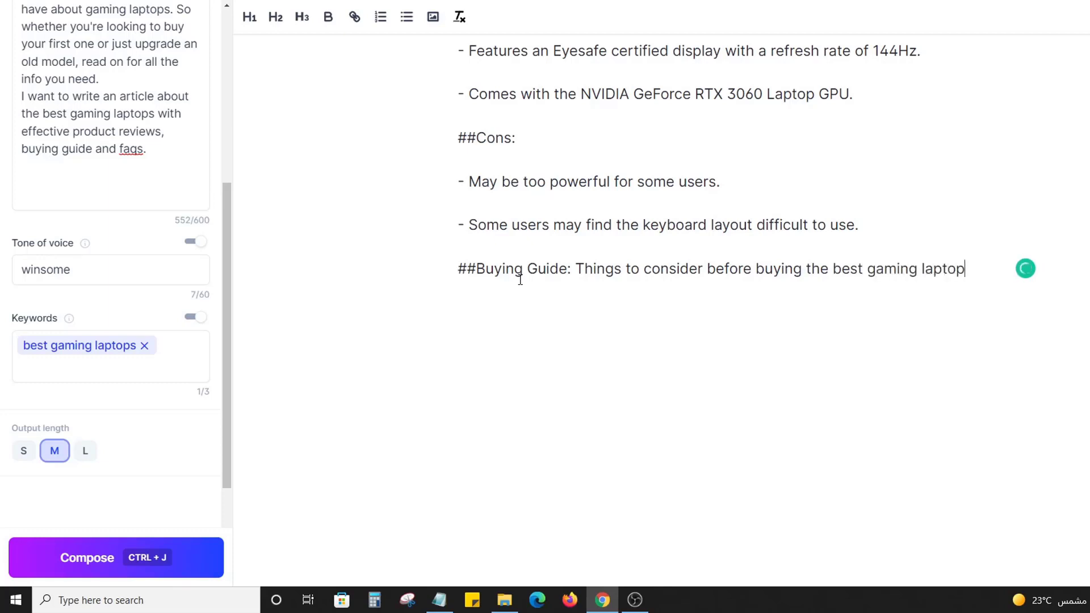
key("BackSpace")
type("p")
key("Return")
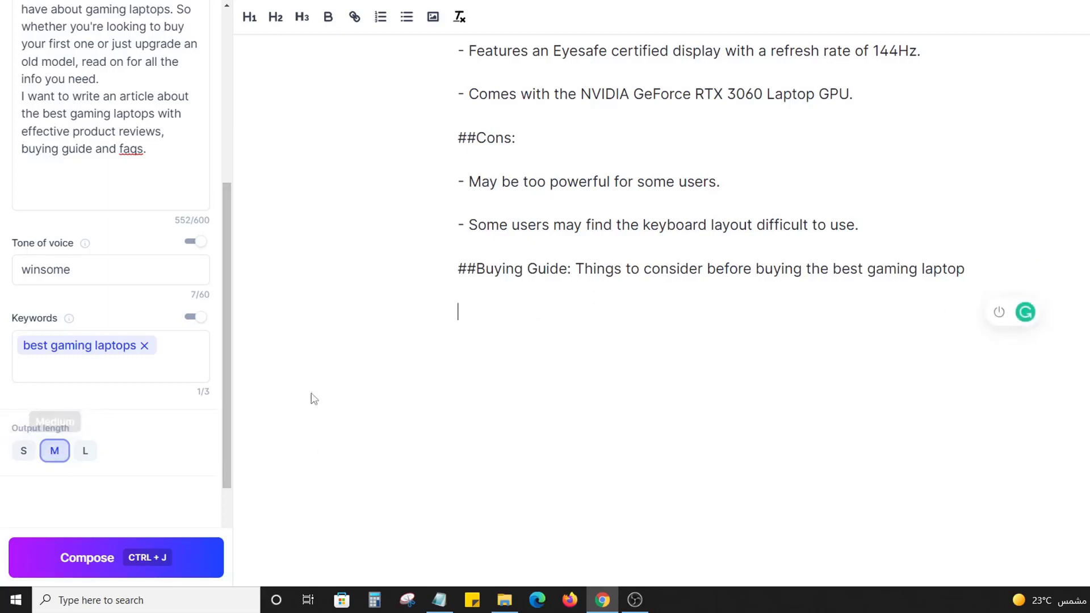
Step: Generate the start of the buying guide and remove the blank lines around its opening paragraph
left_click(142, 558)
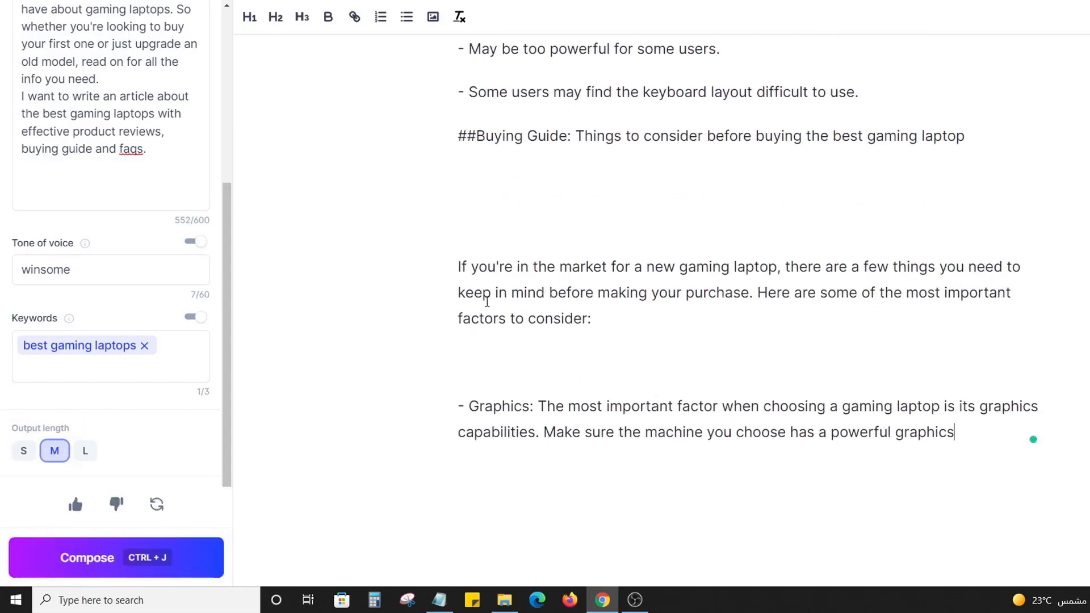
left_click(637, 214)
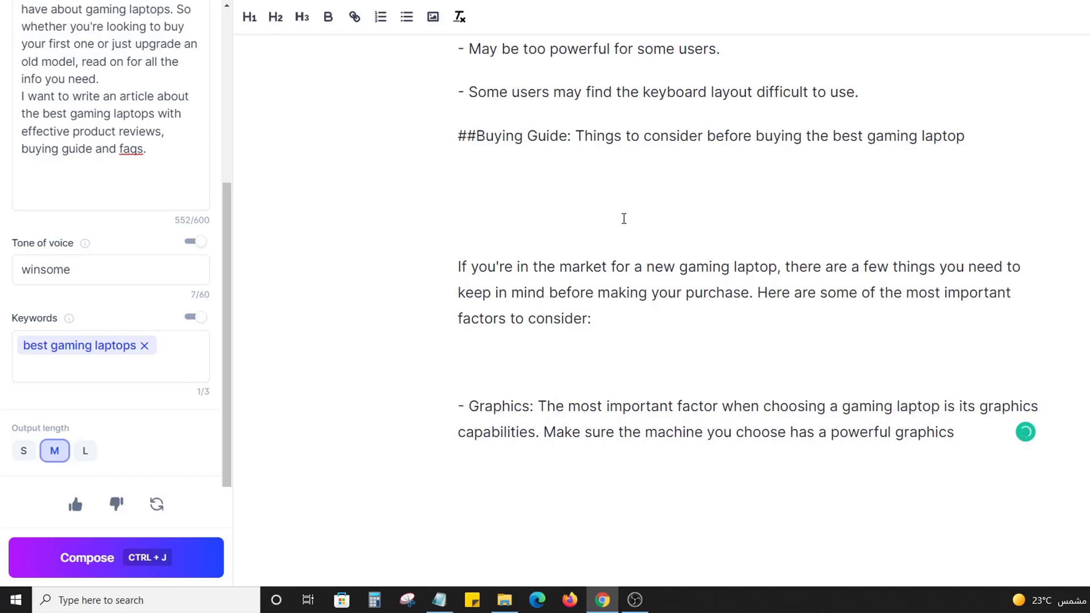
key("BackSpace")
key("BackSpace")
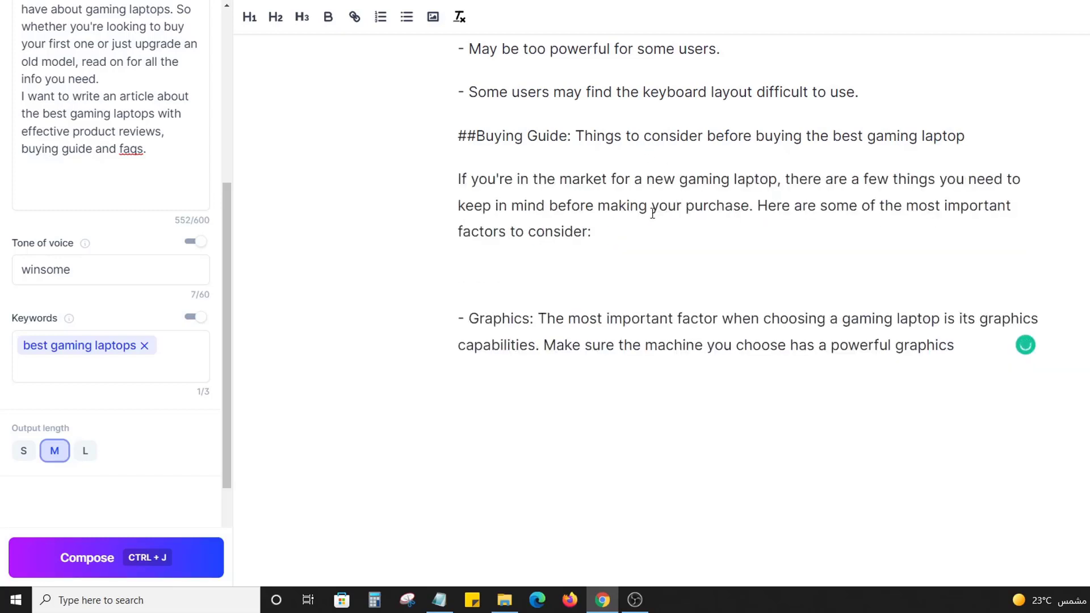
left_click(588, 269)
key("BackSpace")
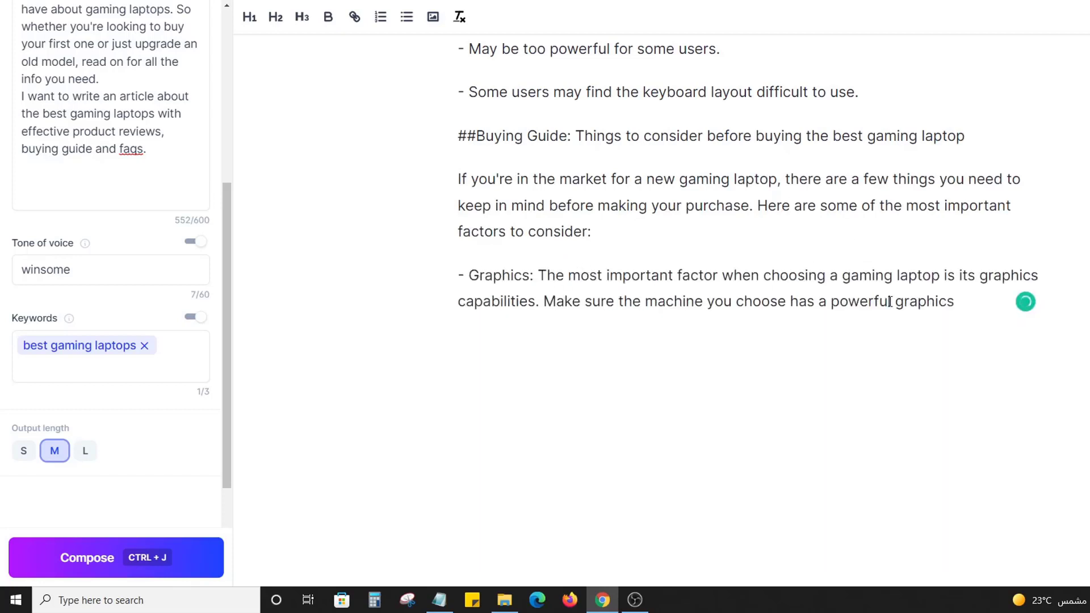
Step: Continue generating the buying guide from the unfinished Graphics factor through the processor, battery life and price factors
left_click(997, 308)
left_click(116, 562)
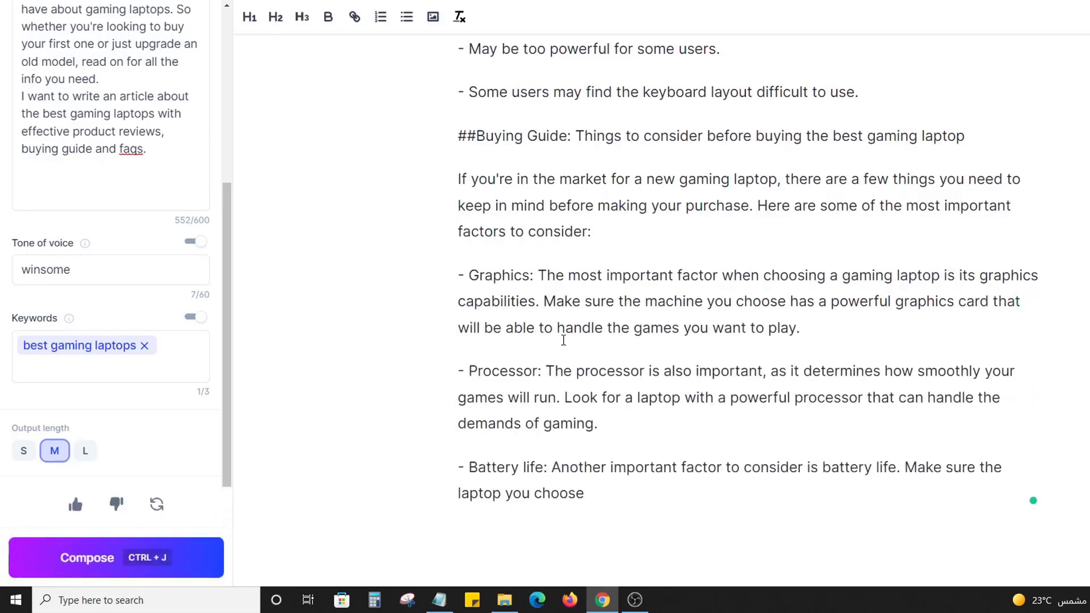
left_click(213, 550)
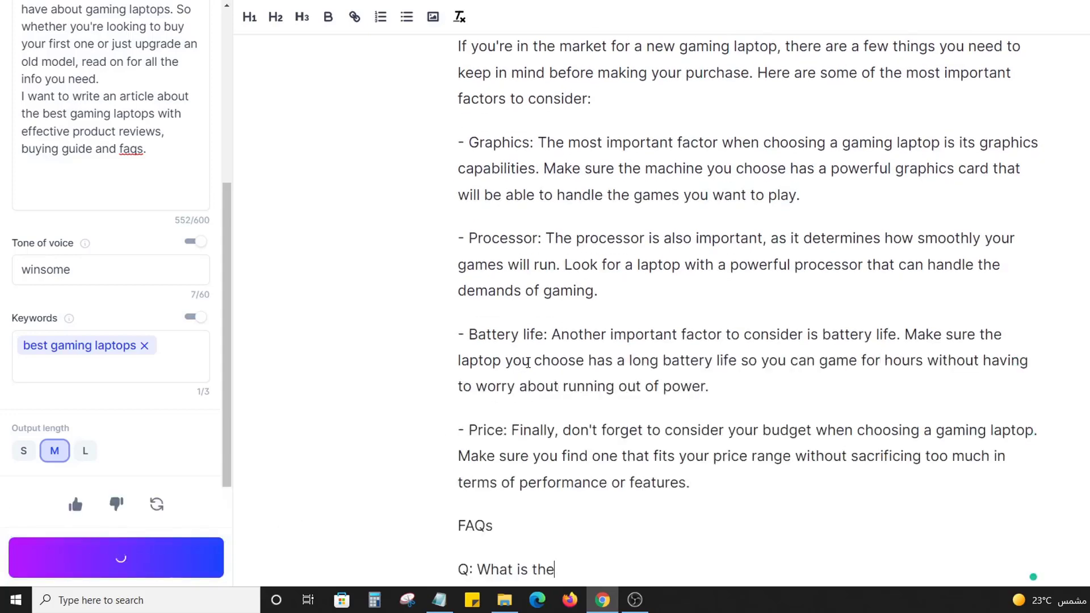
Step: Delete the surplus "FAQs" line and the unfinished "Q: What is the" question after the Price factor
scroll(534, 369, "down", 1)
left_click_drag(591, 430, 428, 384)
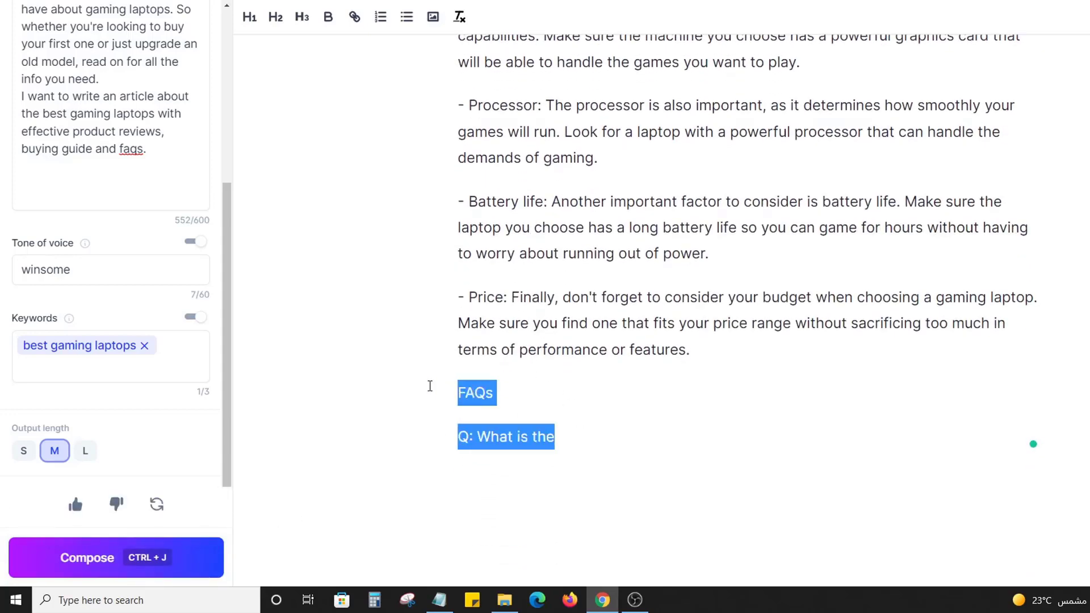
key("BackSpace")
key("BackSpace")
Step: Remove the dash before "Graphics:" and bold the "Graphics:" and "- Processor:" labels in the buying guide
scroll(689, 354, "up", 4)
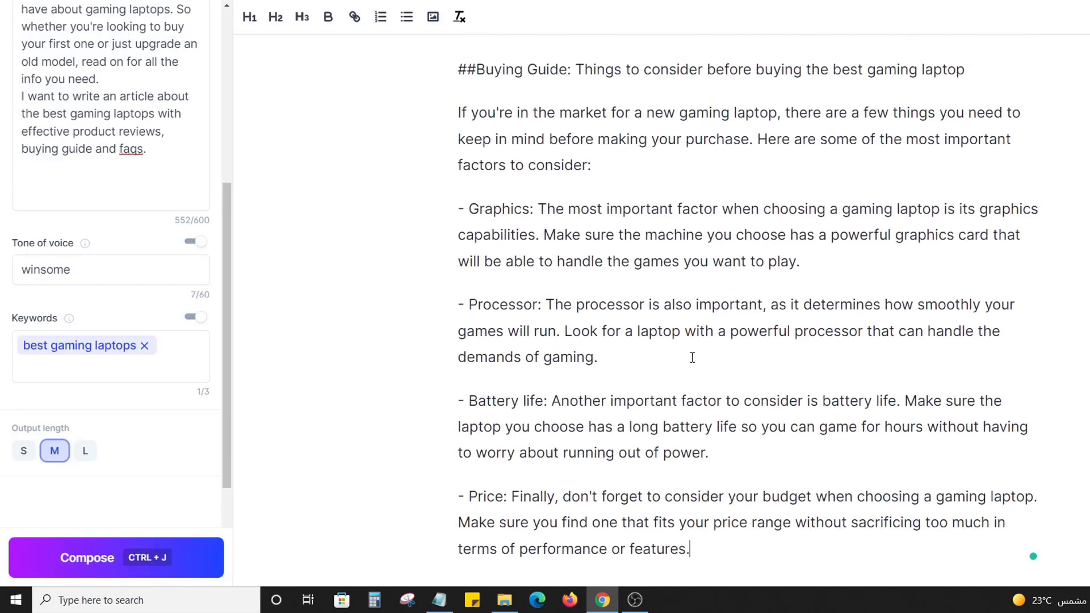
scroll(650, 268, "up", 1)
scroll(665, 263, "down", 1)
mouse_move(472, 208)
left_mouse_down()
mouse_move(458, 209)
mouse_move(492, 208)
mouse_move(459, 206)
left_mouse_up()
key("BackSpace")
key("ctrl+j")
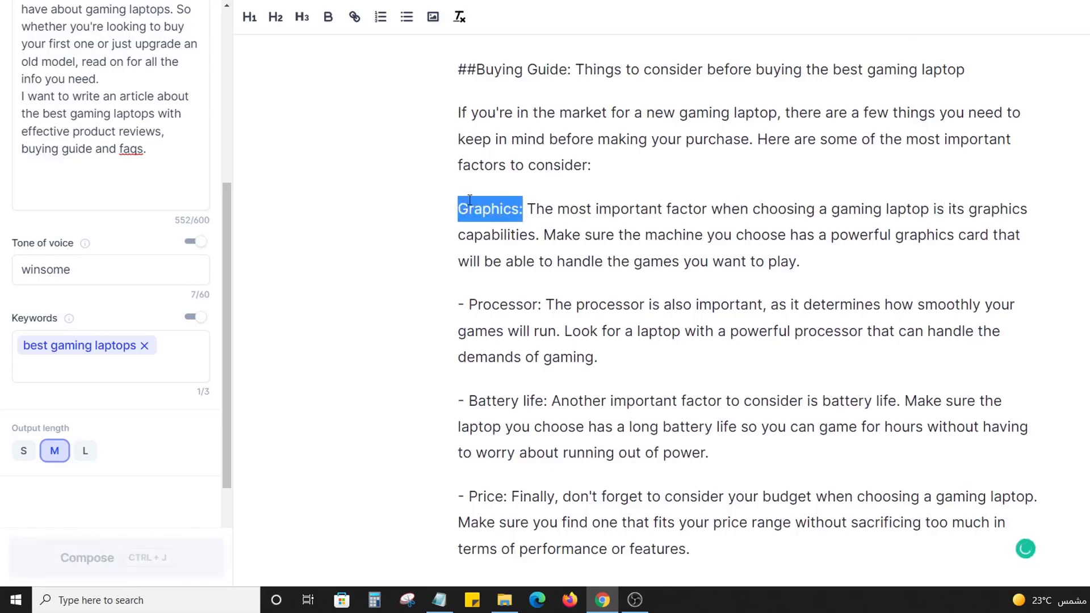
key("ctrl+b")
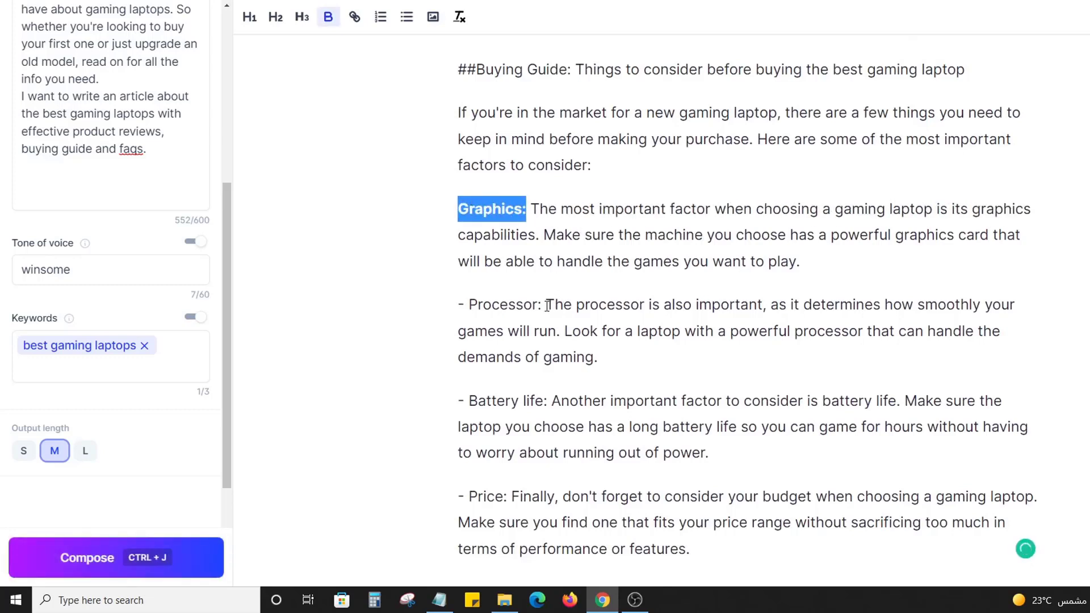
left_click_drag(547, 306, 463, 306)
key("ctrl+b")
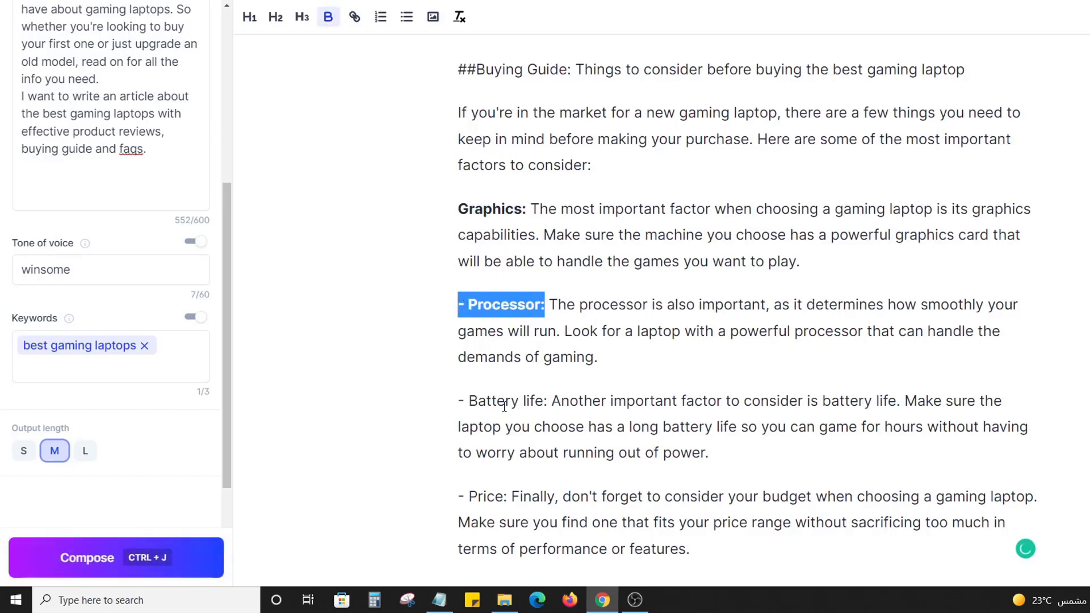
Step: Move the battery life, processor and graphics descriptions onto their own lines below their labels
left_click_drag(550, 406, 452, 404)
left_click(555, 399)
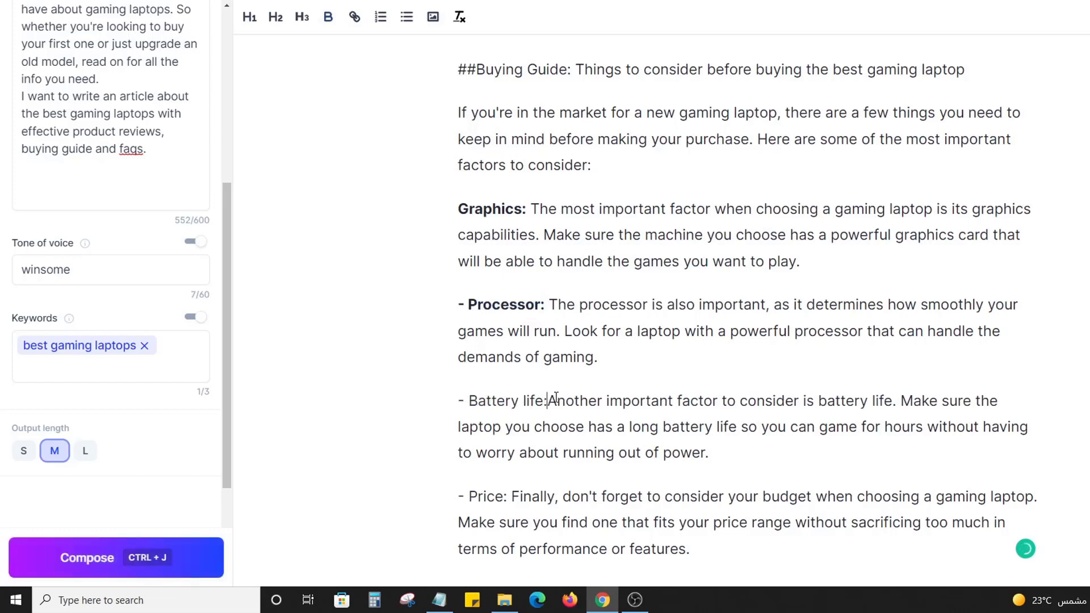
key("Return")
left_click(553, 304)
key("Return")
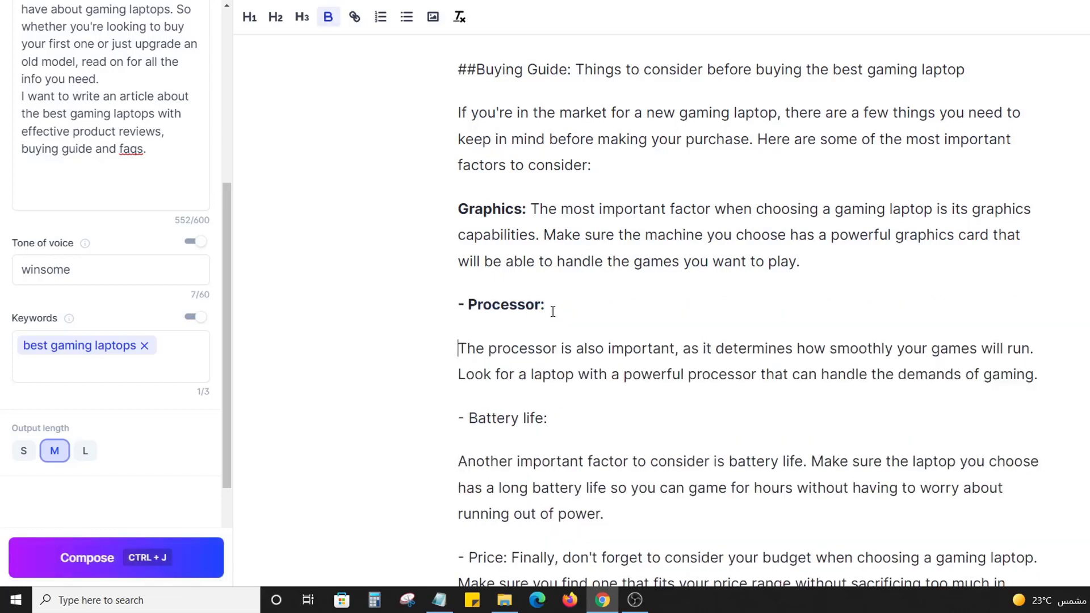
left_click(529, 208)
key("BackSpace")
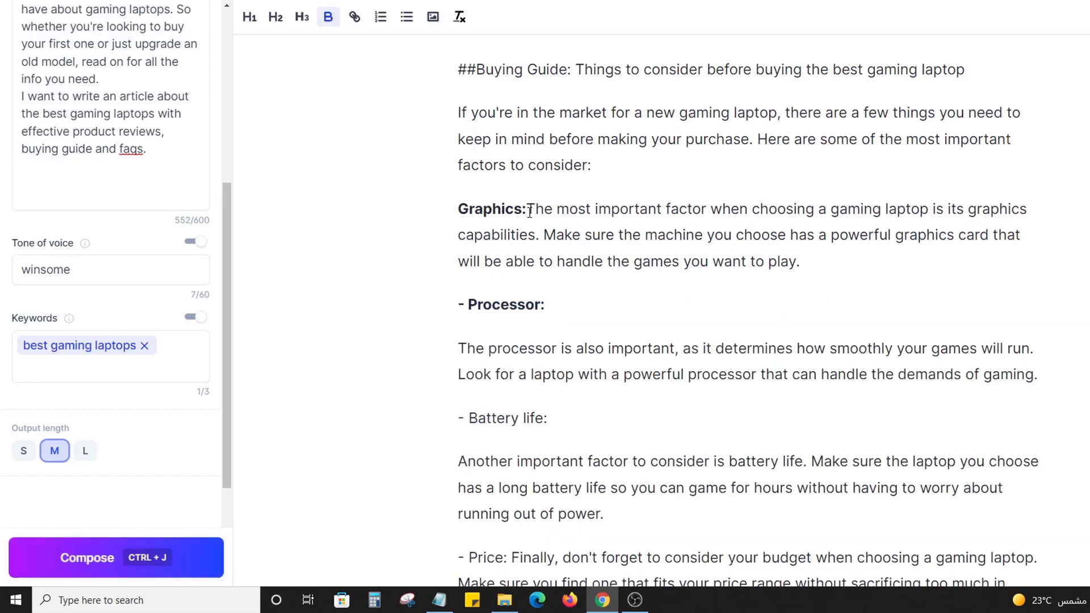
key("Return")
Step: Remove the leading dashes from the "Processor:" and "Battery life:" labels
left_click(468, 348)
key("BackSpace")
key("BackSpace")
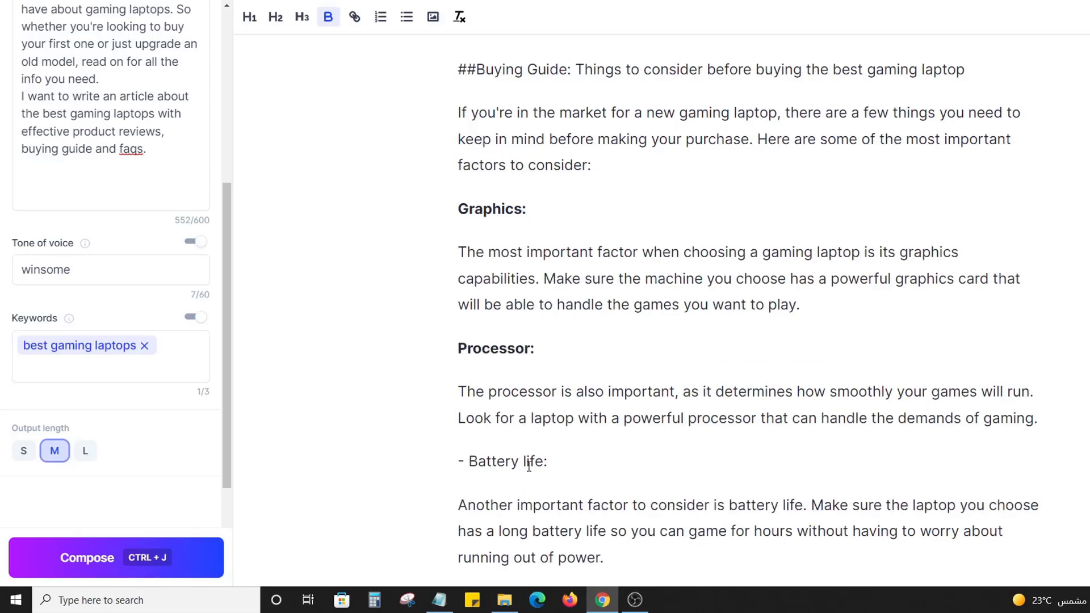
left_click(469, 461)
key("BackSpace")
key("BackSpace")
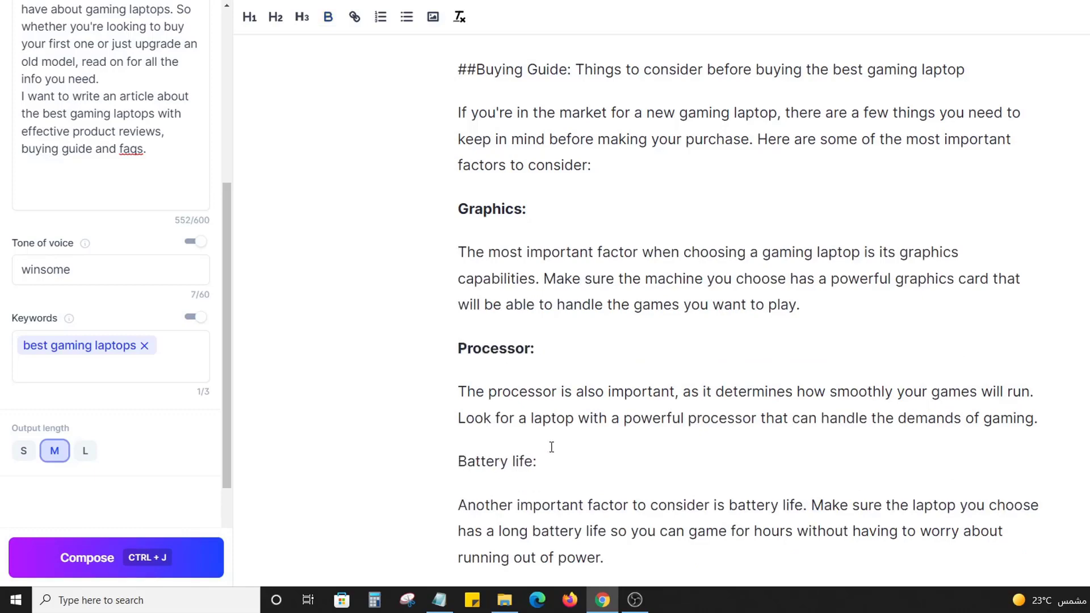
Step: Remove the dash before "Price:" and move the price description onto its own line below the label
scroll(554, 369, "down", 3)
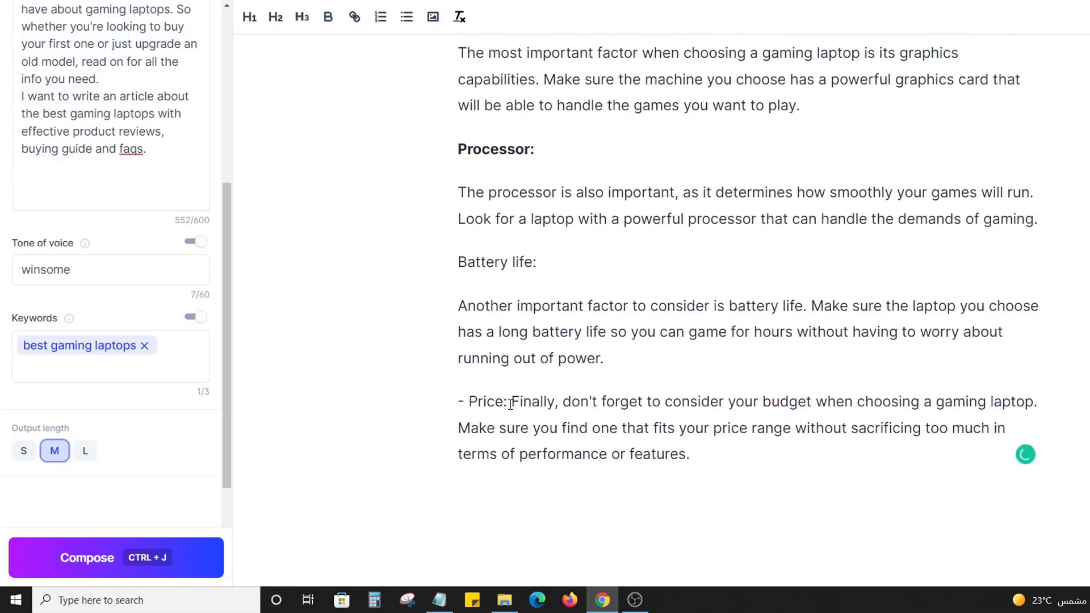
left_click(469, 401)
key("BackSpace")
key("BackSpace")
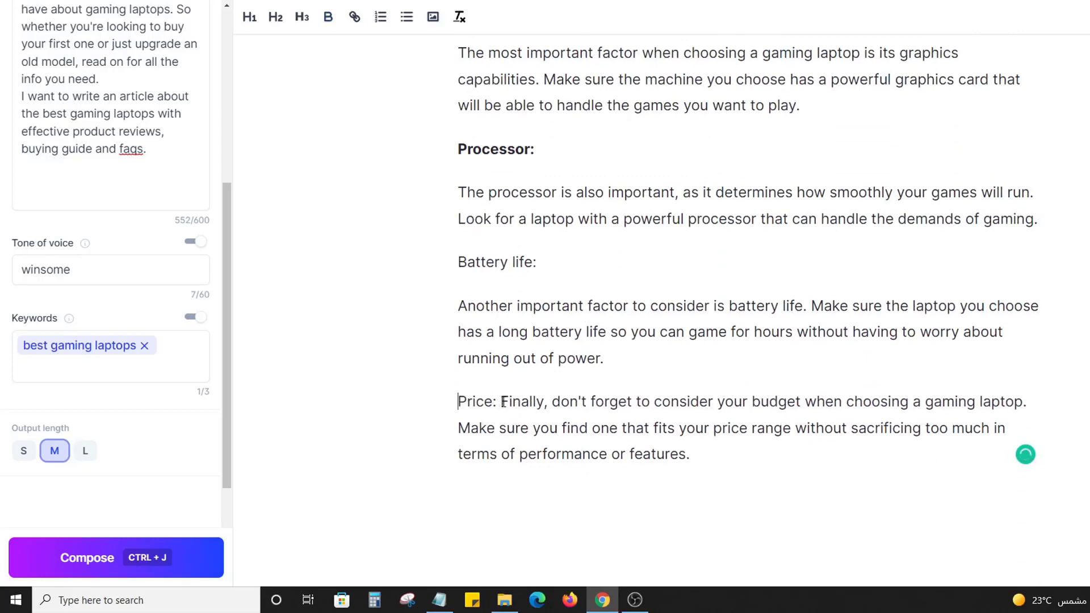
left_click(501, 401)
key("Return")
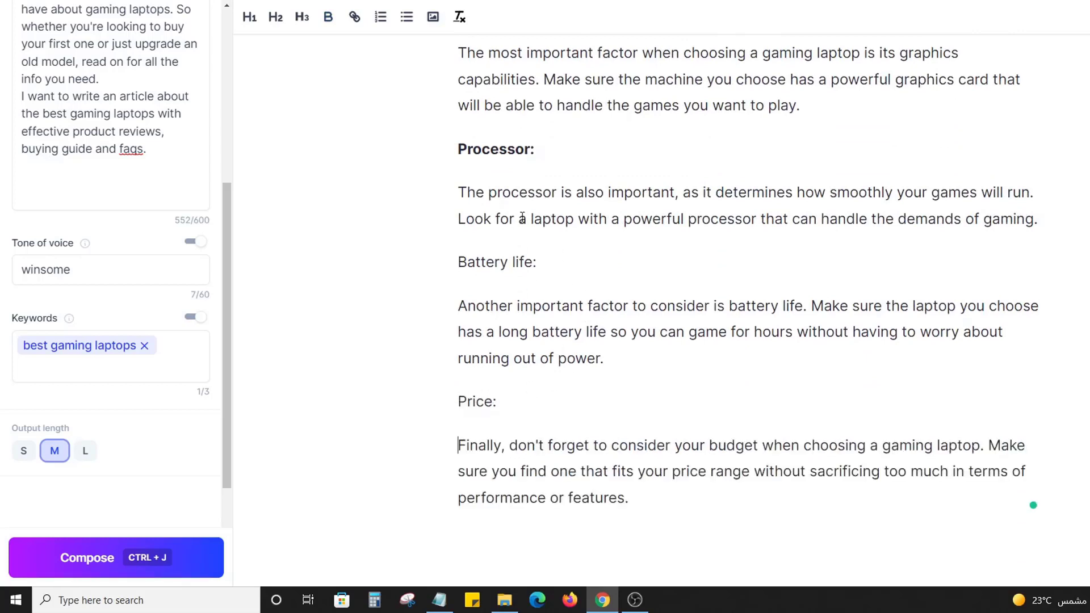
Step: Bold the "Battery life:" and "Price:" labels in the buying guide
triple_click(534, 262)
key("ctrl+b")
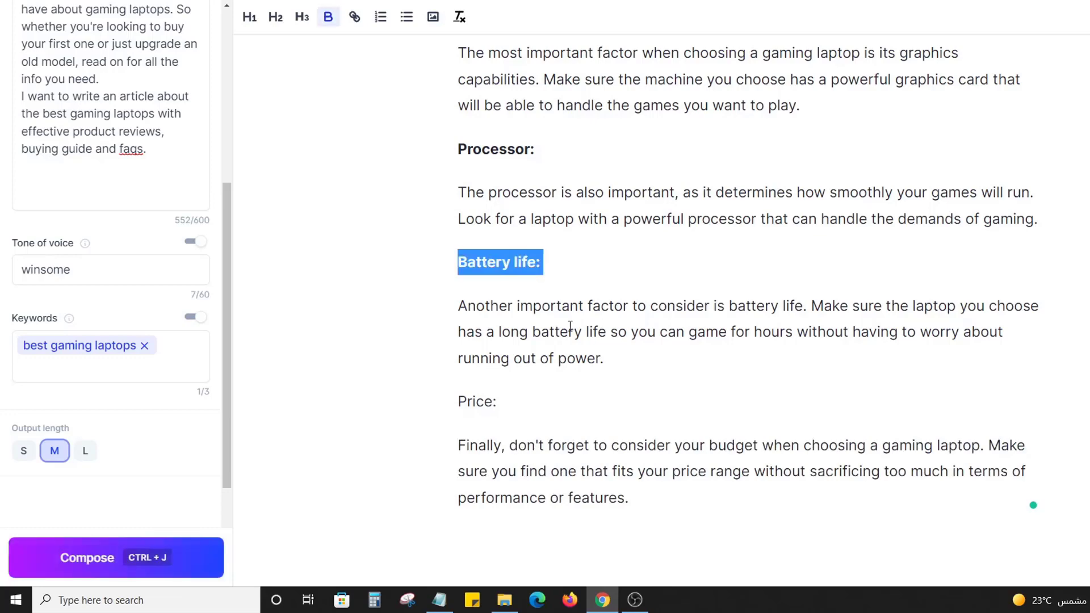
triple_click(500, 404)
key("ctrl+b")
scroll(577, 410, "up", 3)
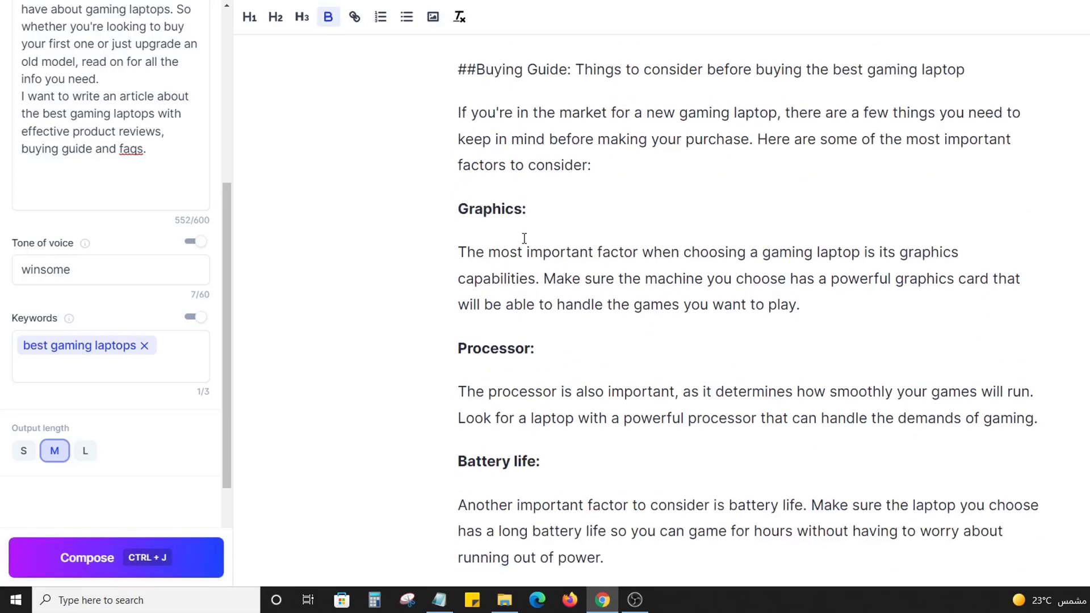
Step: Write the heading "##FAQs:" below the price paragraph, followed by a new line
scroll(524, 239, "down", 6)
left_click(673, 379)
scroll(677, 381, "up", 2)
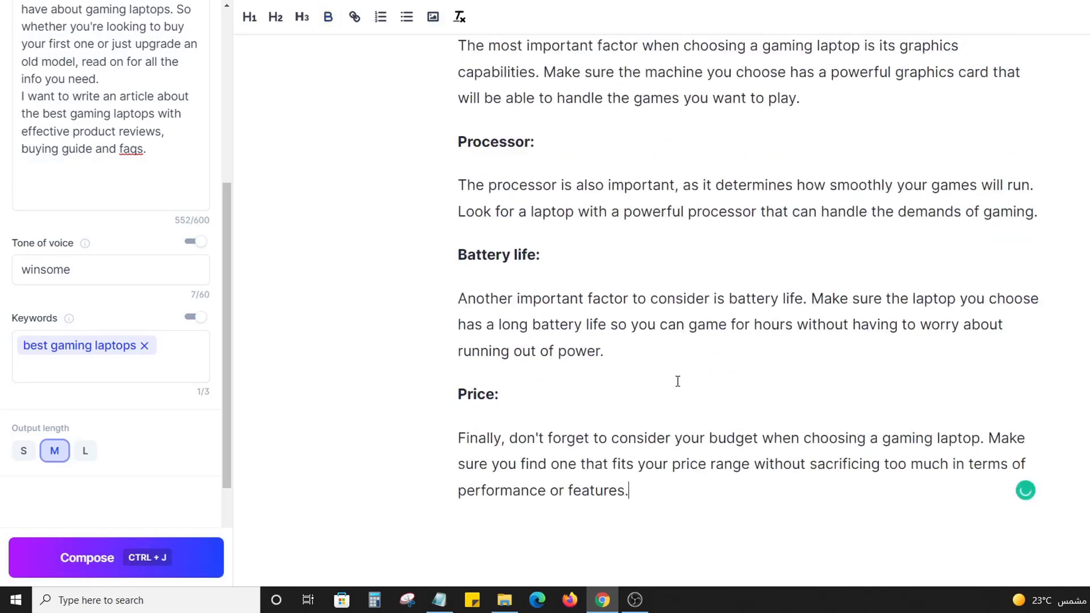
scroll(678, 381, "up", 6)
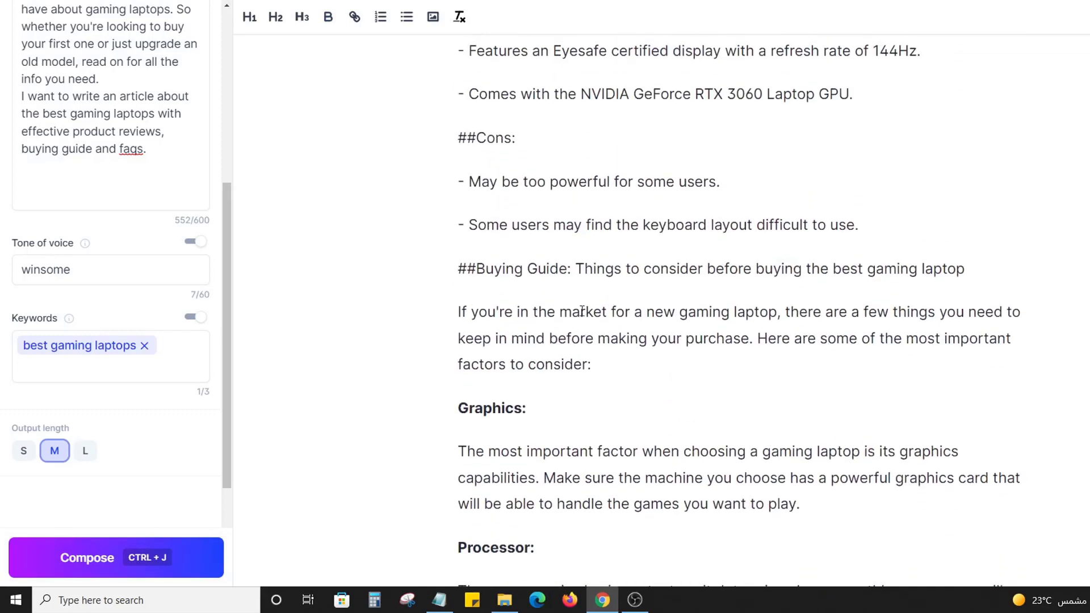
scroll(582, 311, "down", 7)
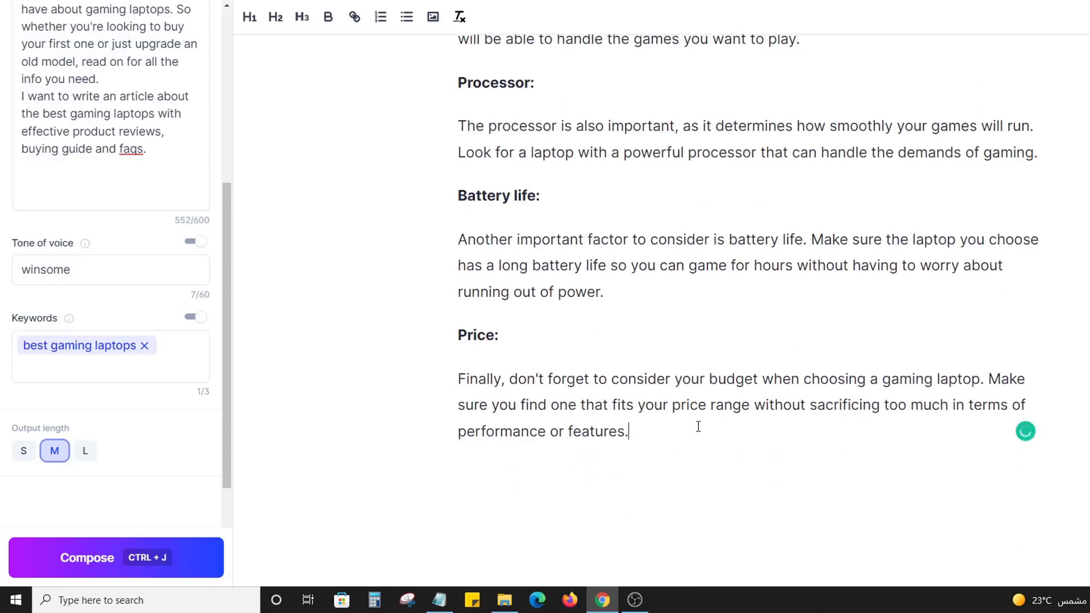
key("Return")
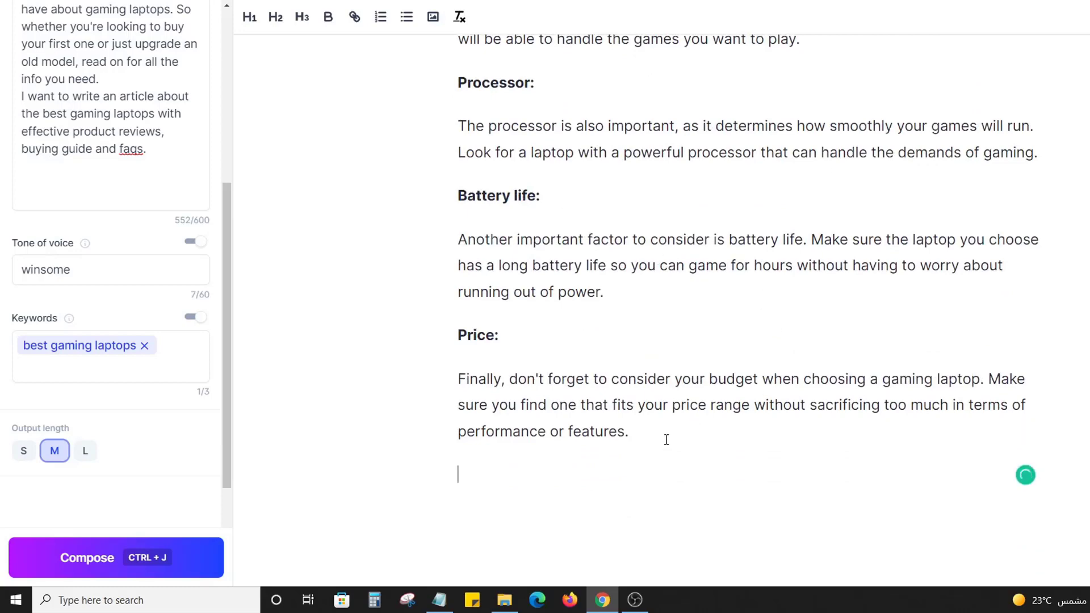
scroll(680, 431, "up", 2)
scroll(682, 431, "down", 5)
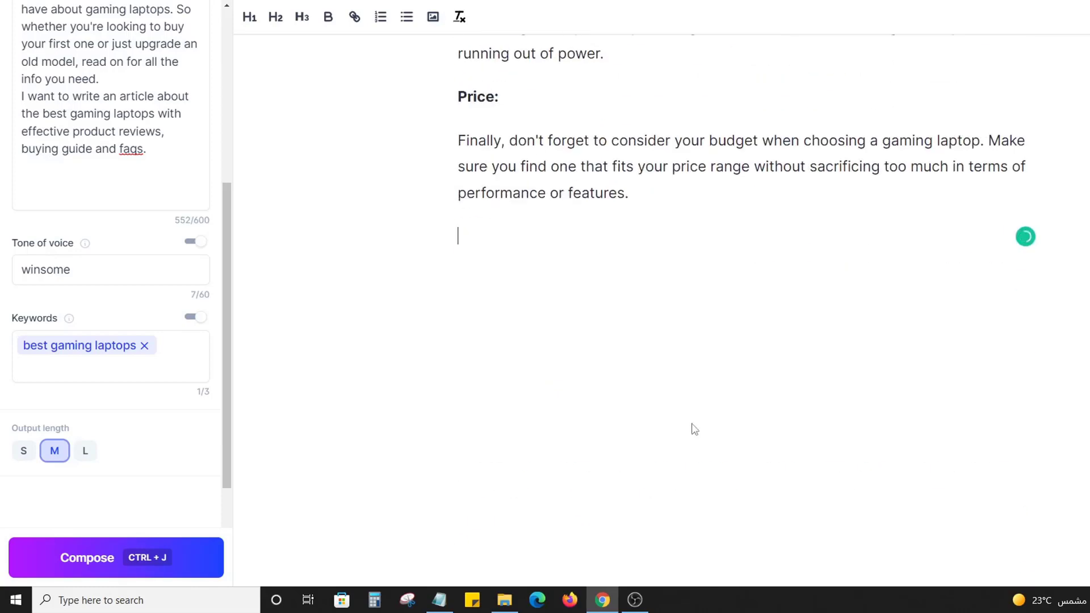
type("##FAQs:")
key("Return")
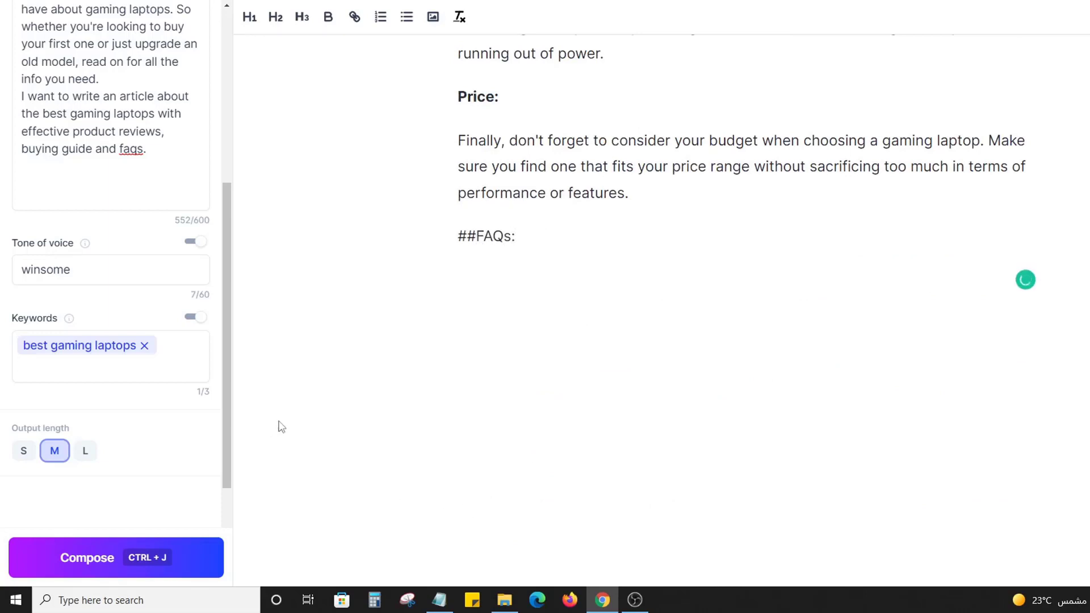
Step: Generate the start of the FAQs and remove the blank lines between the heading and the first question
left_click(155, 559)
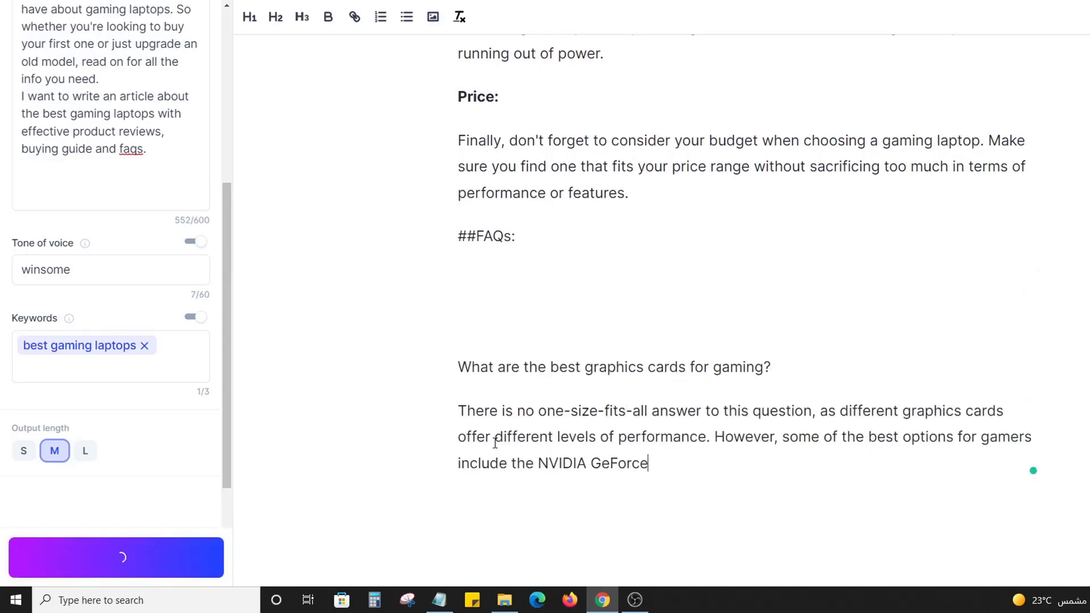
scroll(889, 321, "down", 2)
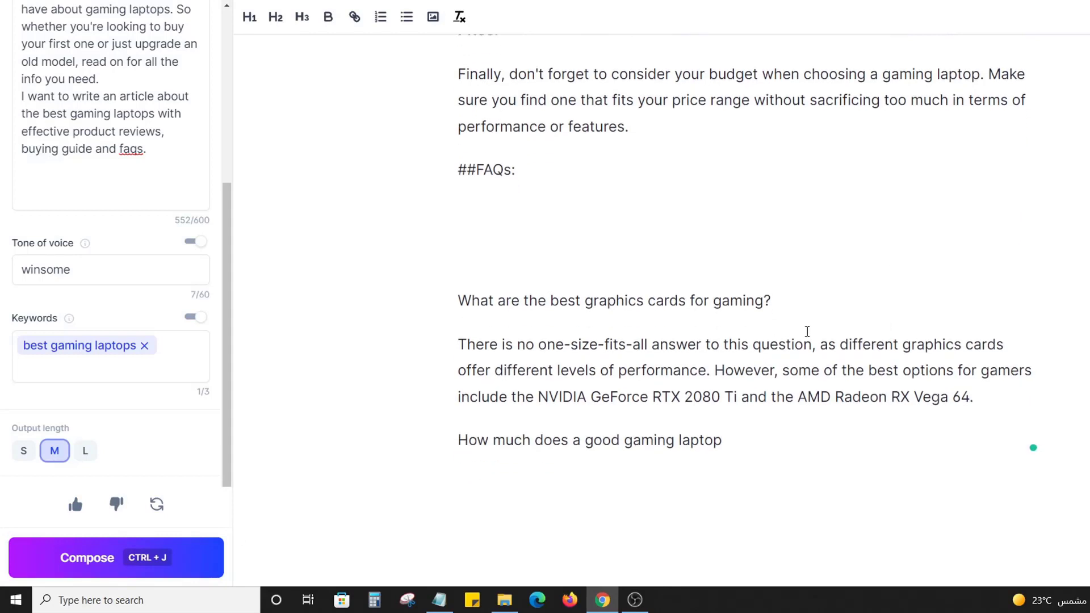
left_click(556, 185)
key("BackSpace")
key("BackSpace")
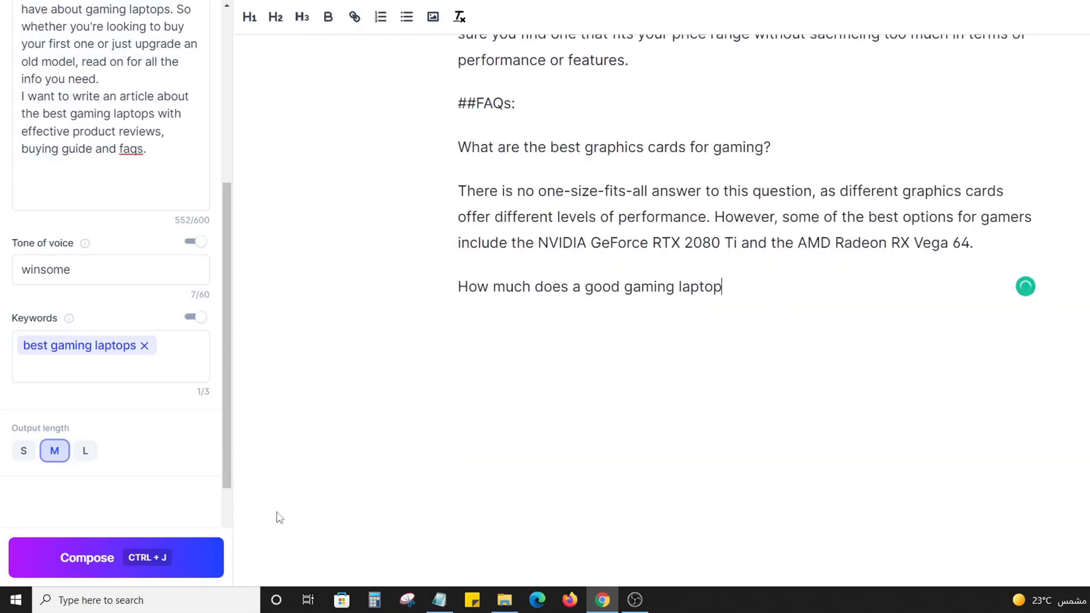
Step: Continue generating the FAQs from the unfinished laptop cost question, and once more with the output length set to L
left_click(138, 564)
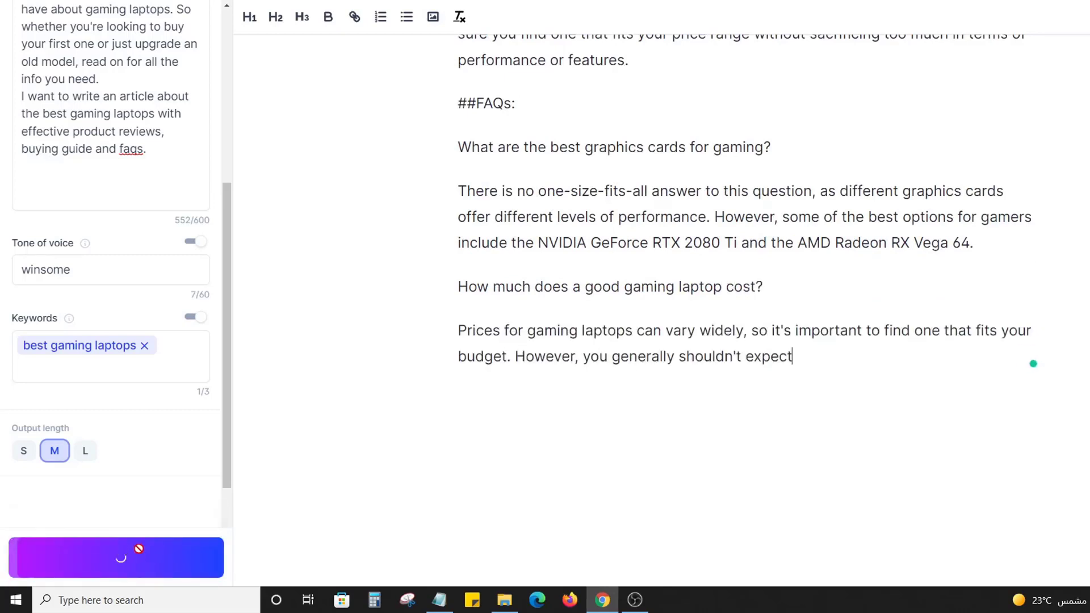
scroll(588, 244, "down", 3)
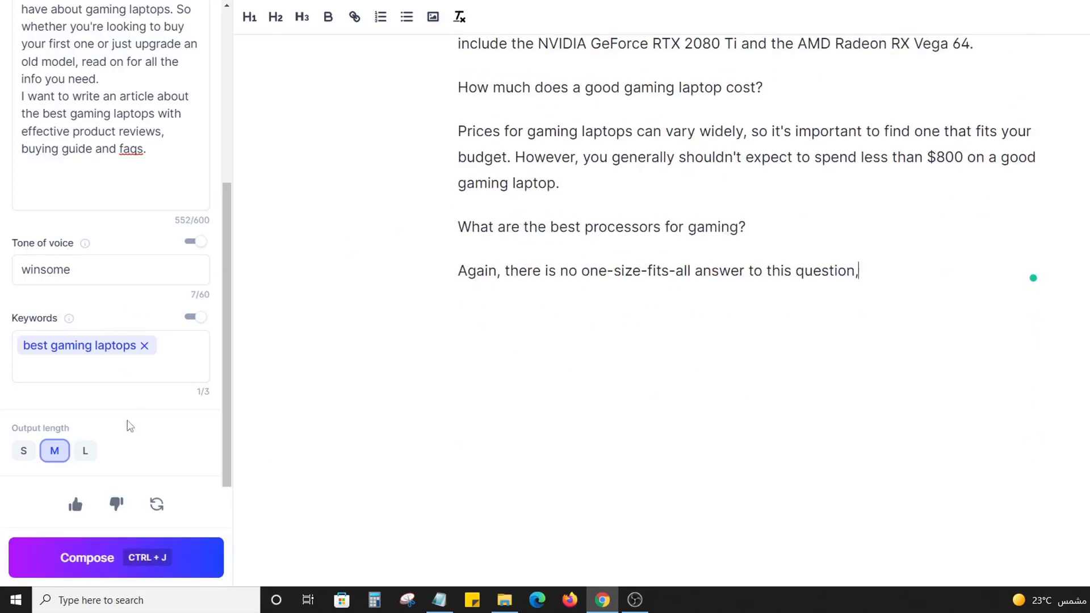
left_click(85, 451)
left_click(122, 552)
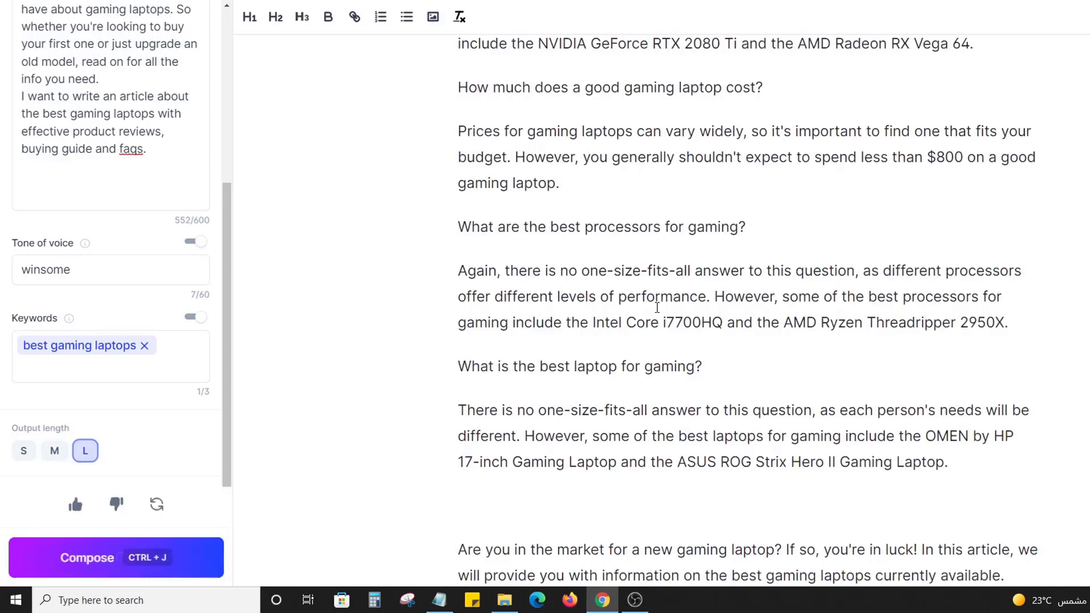
Step: Delete the "What is the best laptop for gaming?" question with its answer and the surplus introduction text after it, including the blank line
scroll(677, 308, "down", 2)
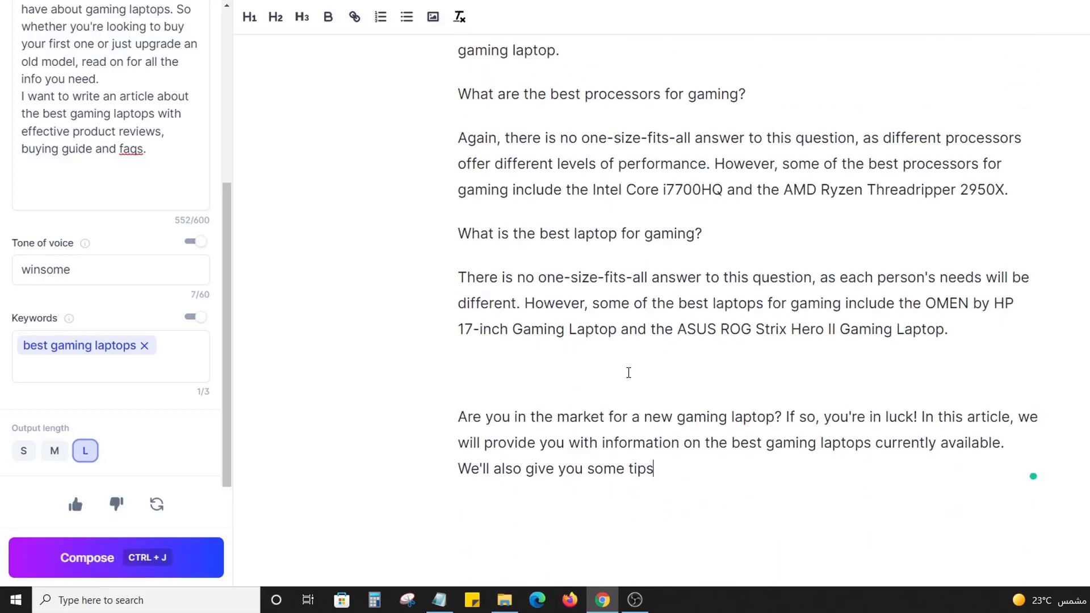
left_click(629, 373)
key("BackSpace")
scroll(590, 345, "up", 3)
scroll(590, 345, "down", 2)
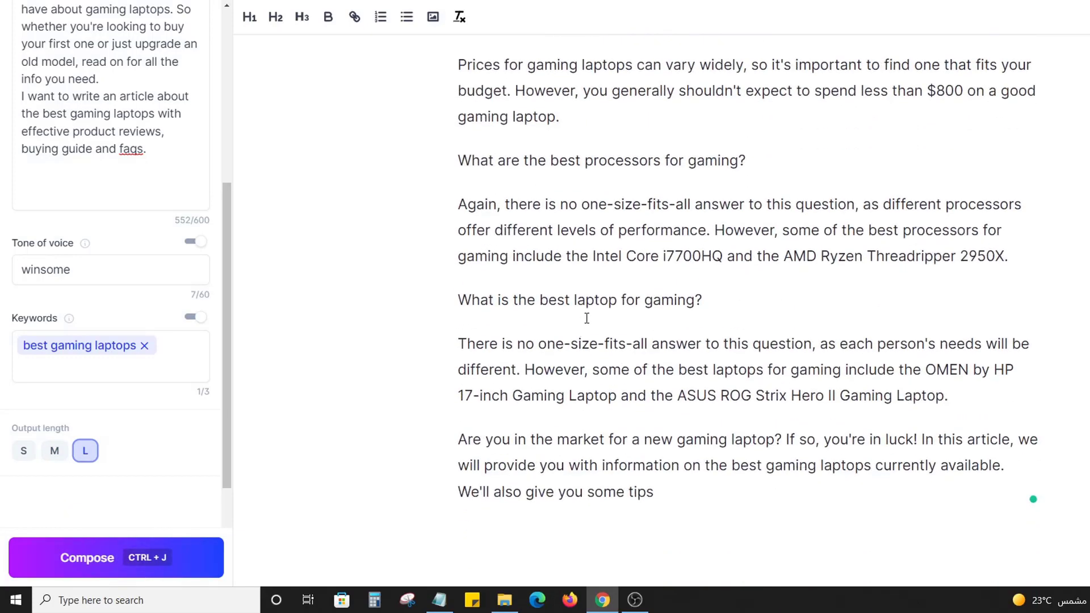
scroll(640, 315, "up", 1)
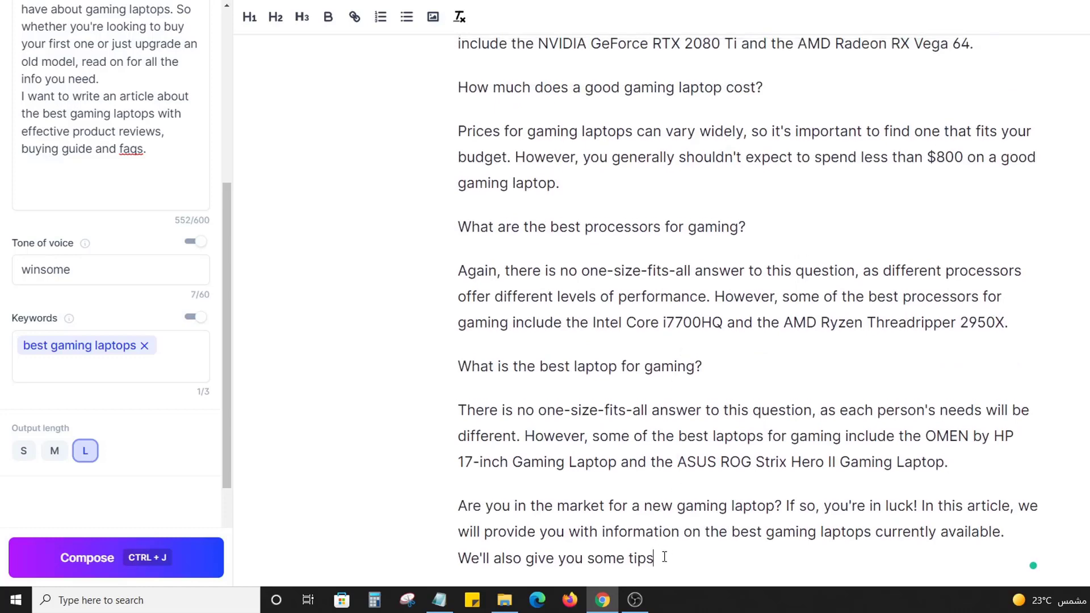
left_click_drag(664, 557, 457, 366)
key("BackSpace")
key("BackSpace")
scroll(588, 320, "up", 2)
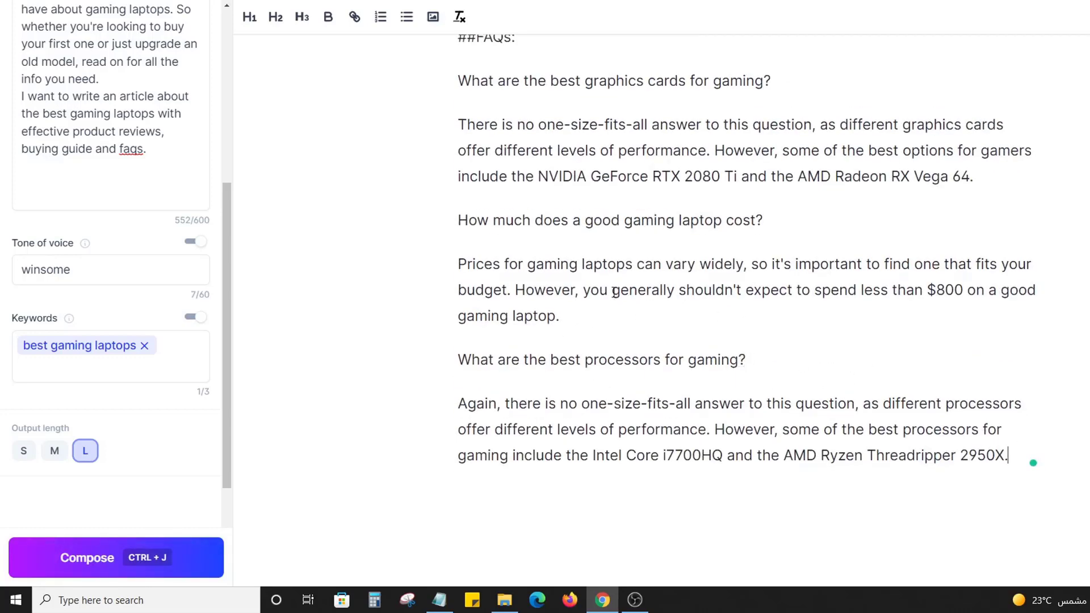
scroll(614, 292, "up", 2)
left_click_drag(613, 350, 682, 352)
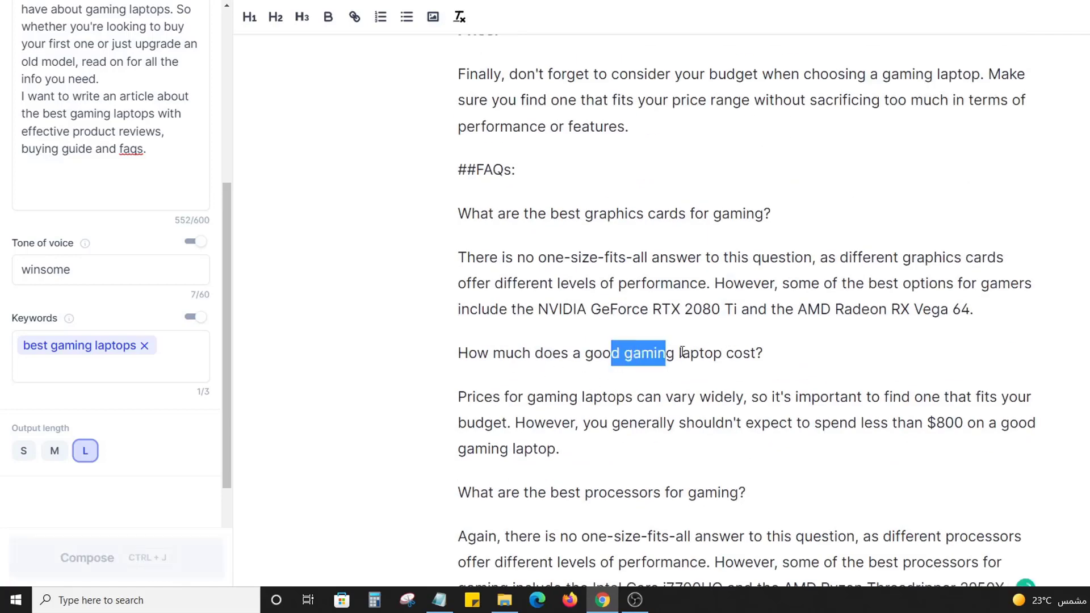
left_click(774, 349)
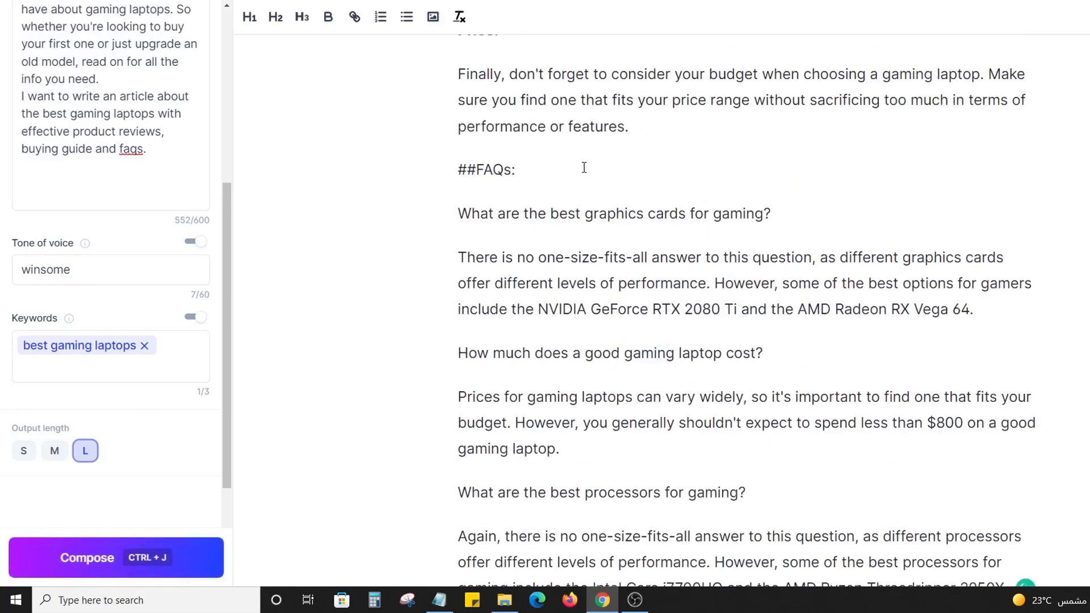
scroll(526, 289, "up", 2)
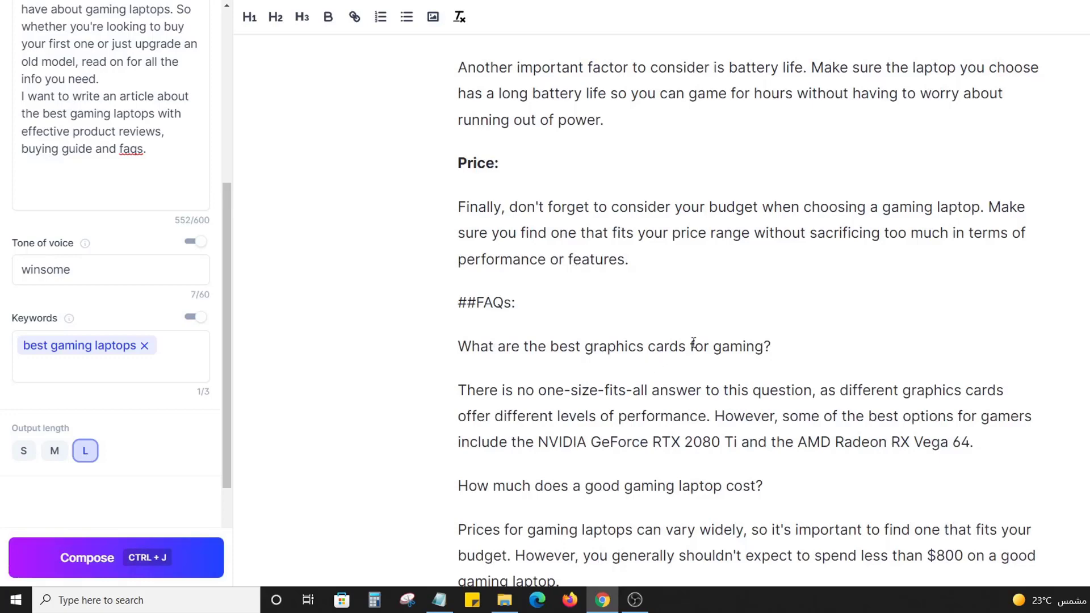
scroll(773, 375, "down", 3)
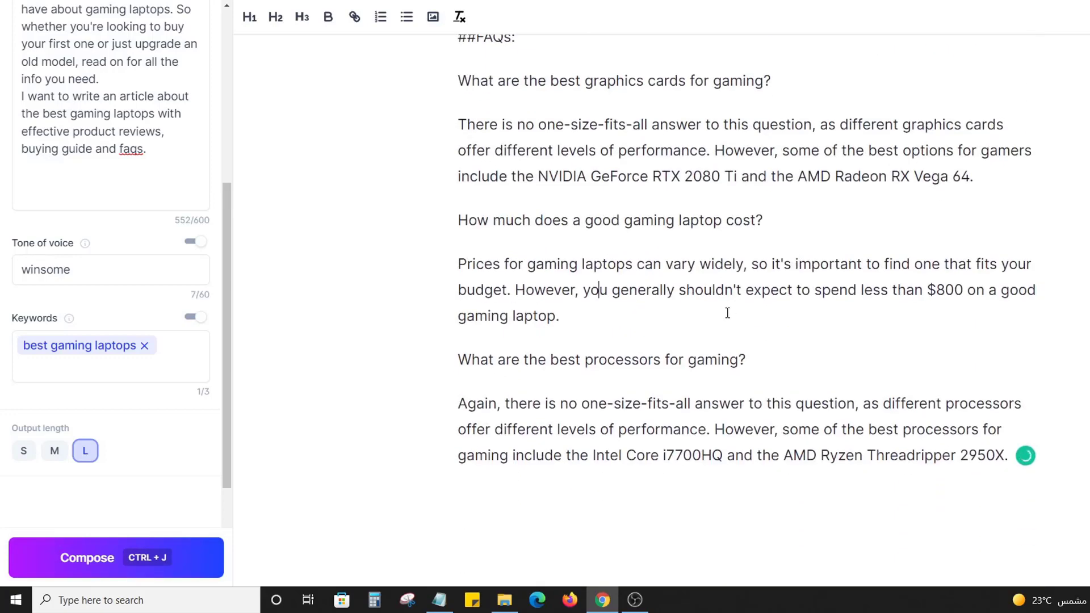
scroll(643, 229, "up", 1)
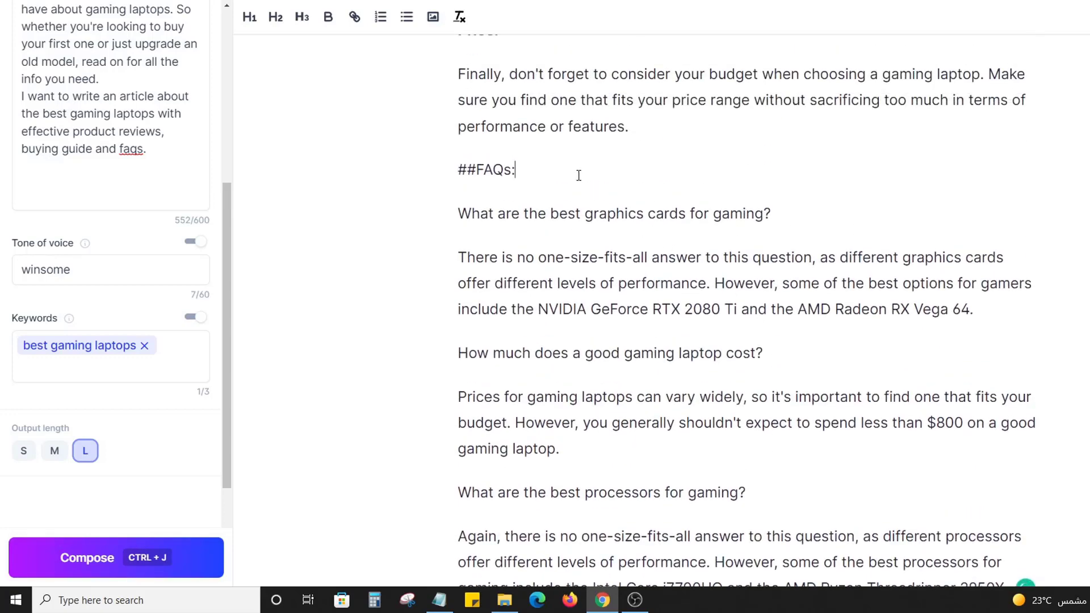
Step: Change the FAQs section title to "FAQs: The Best Gaming Laptop", removing the ## marks in front of it
scroll(730, 230, "up", 14)
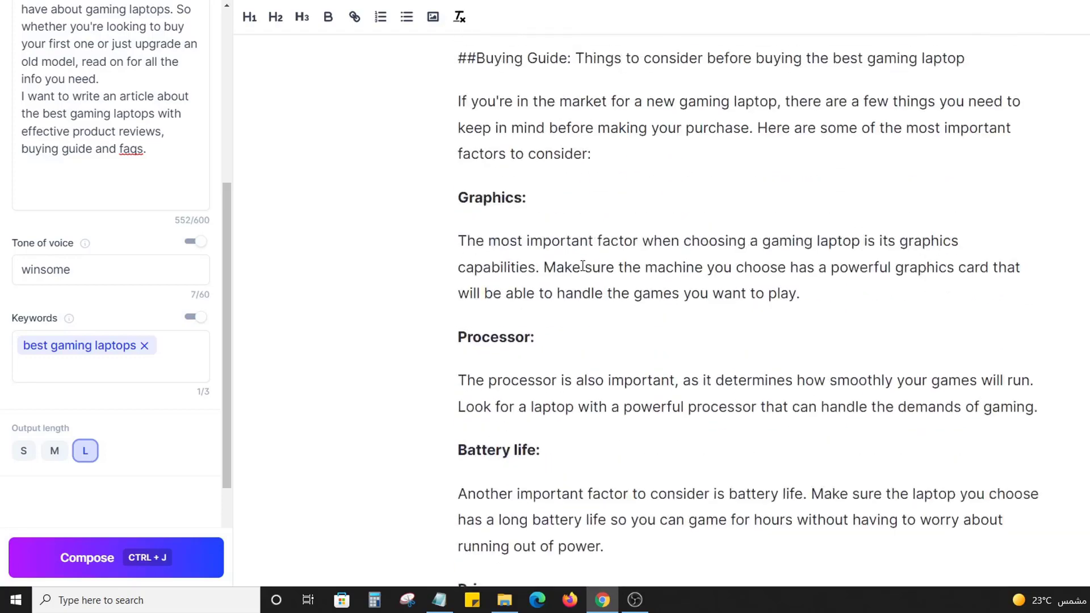
scroll(586, 272, "up", 8)
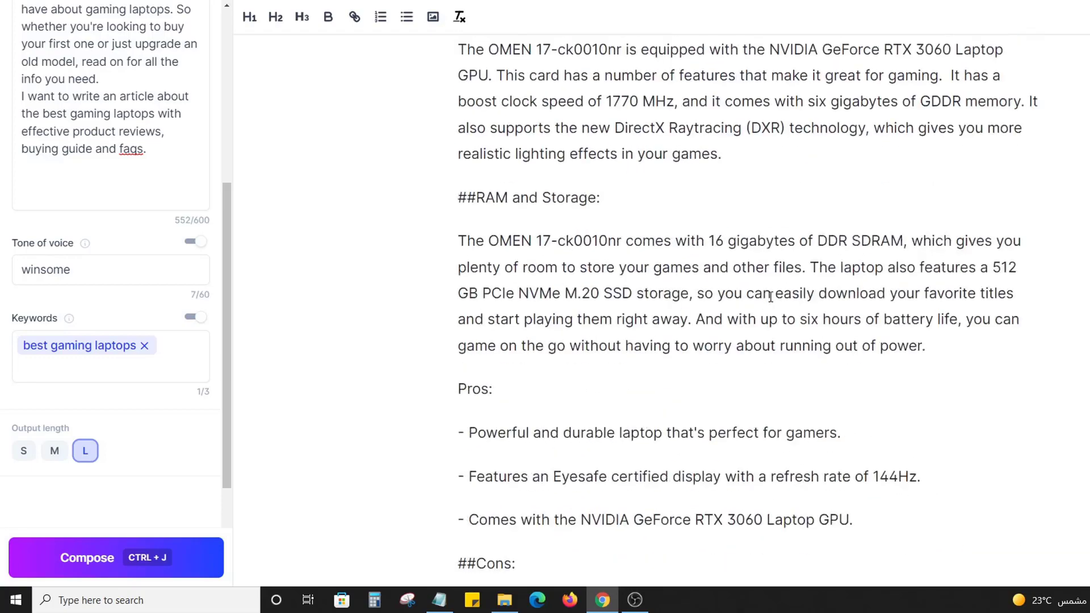
scroll(770, 297, "up", 4)
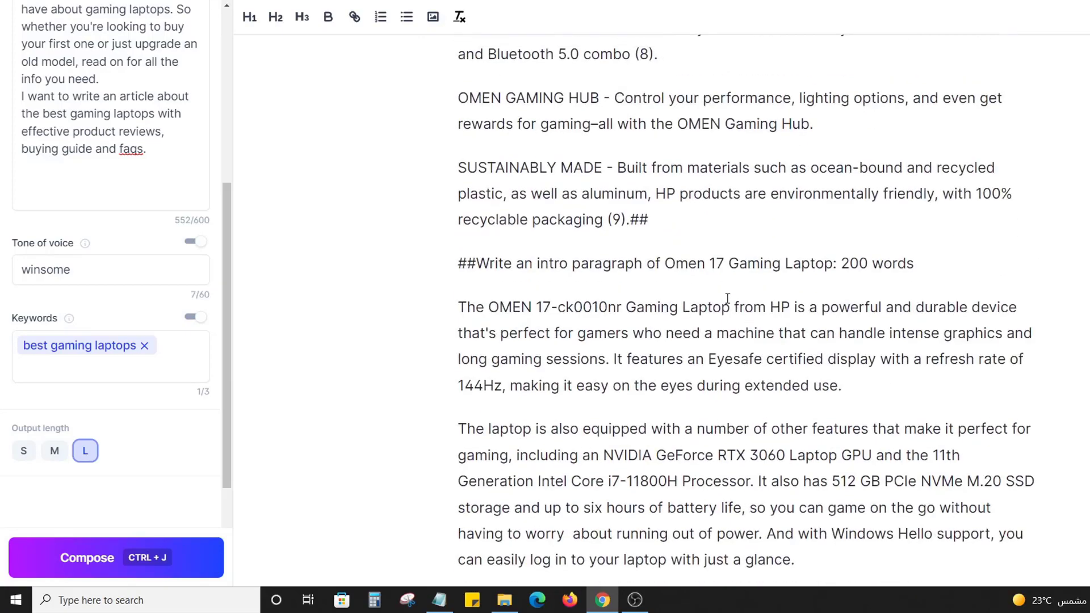
scroll(749, 271, "down", 20)
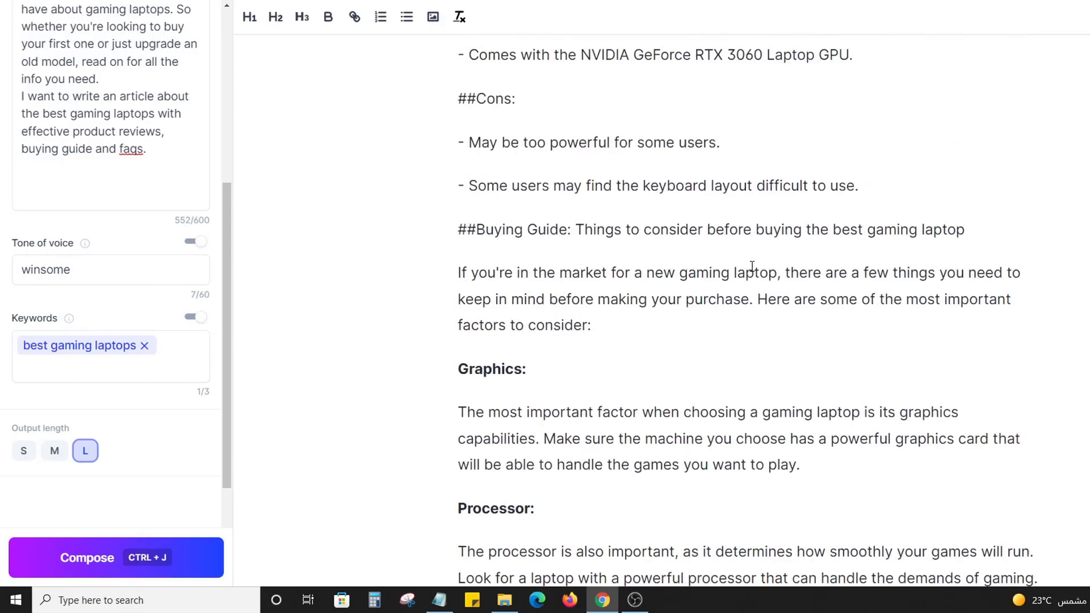
scroll(748, 278, "down", 5)
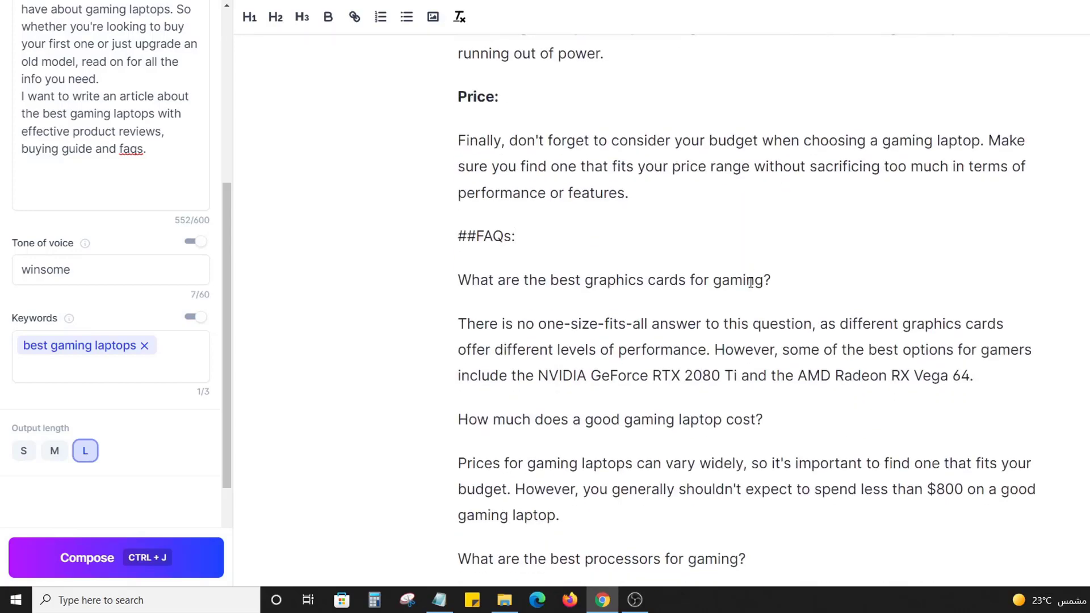
triple_click(523, 230)
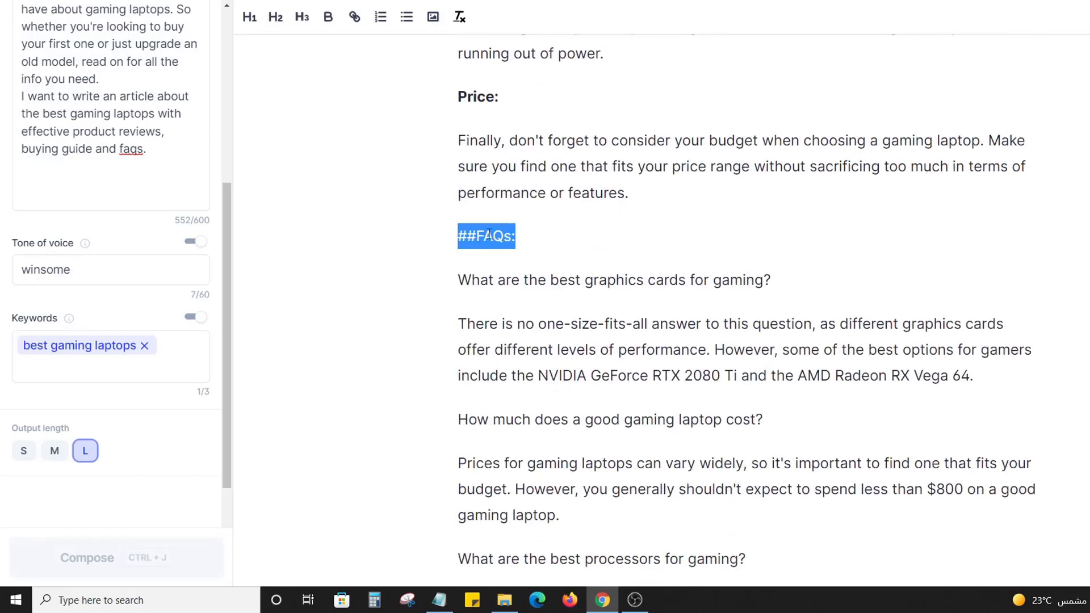
left_click(474, 233)
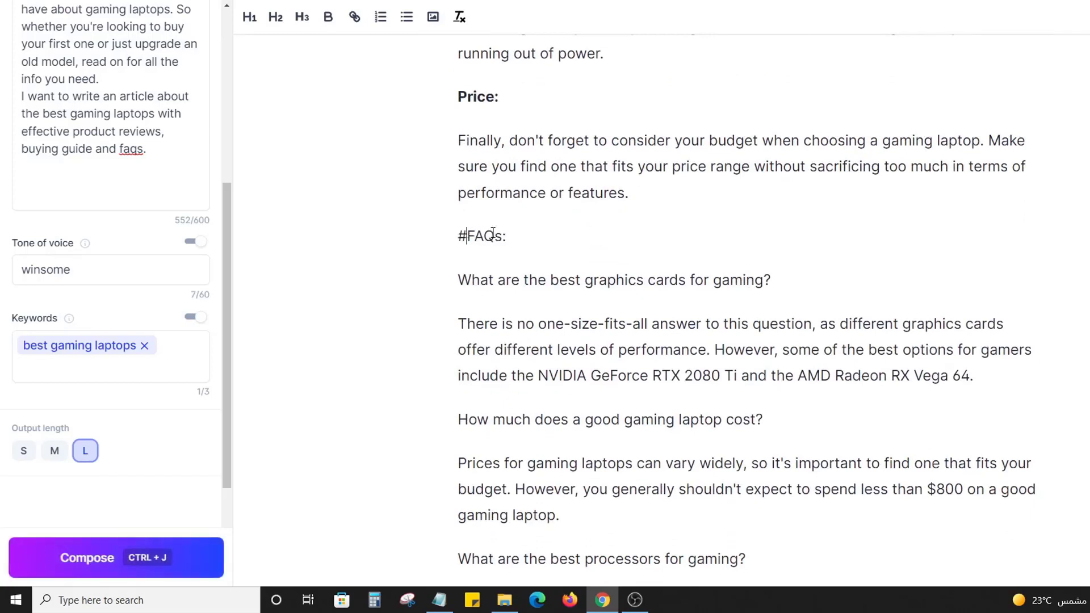
key("BackSpace")
key("BackSpace")
type("The Best")
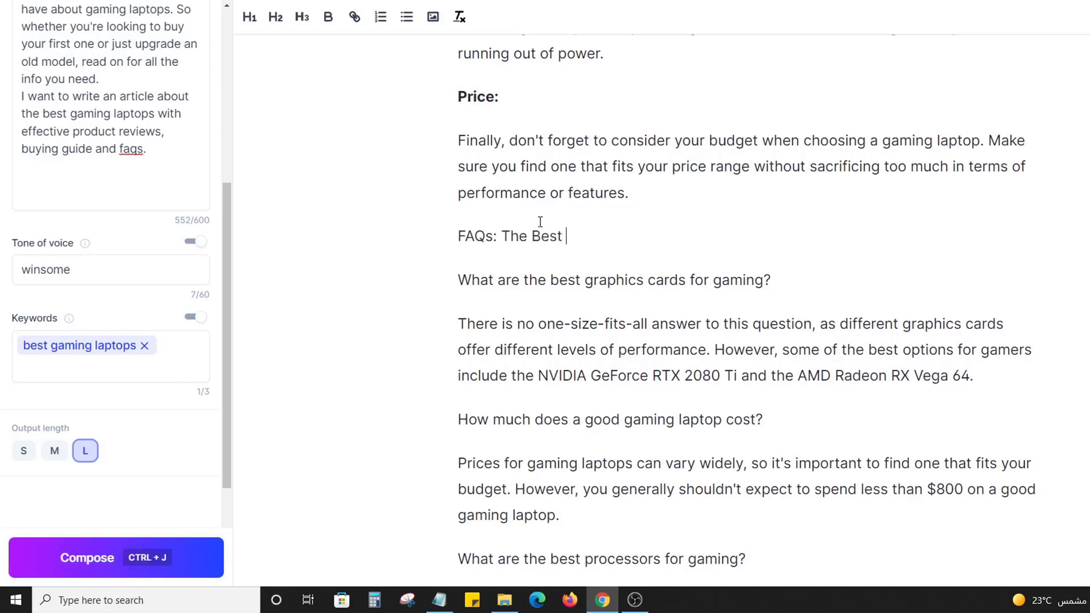
type(" Gaming Laptops")
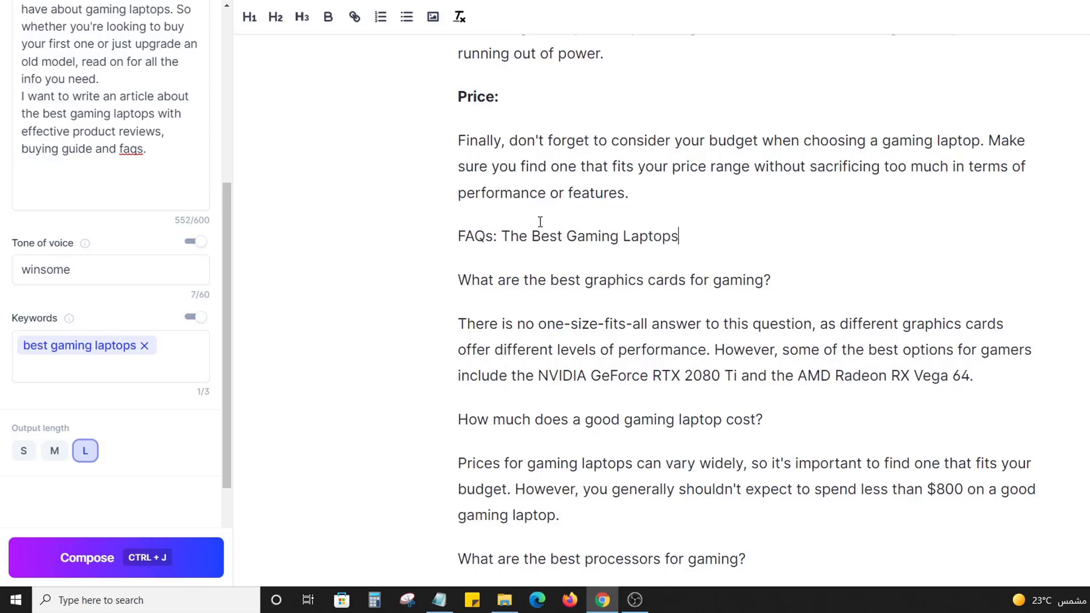
key("BackSpace")
Step: Format the "FAQs: The Best Gaming Laptop" line as a level 2 heading
triple_click(606, 238)
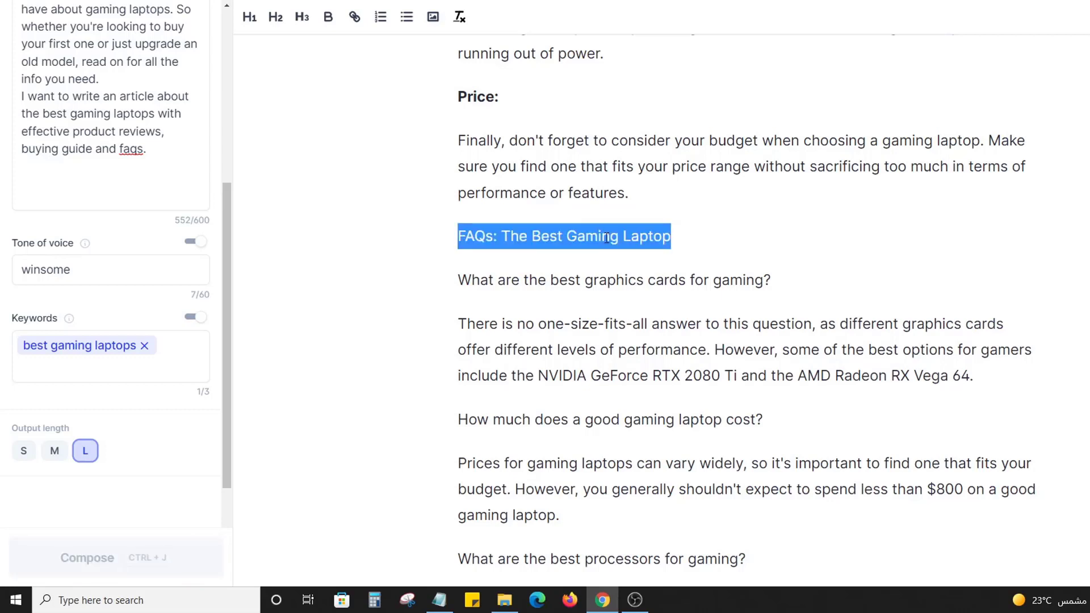
double_click(544, 227)
triple_click(544, 228)
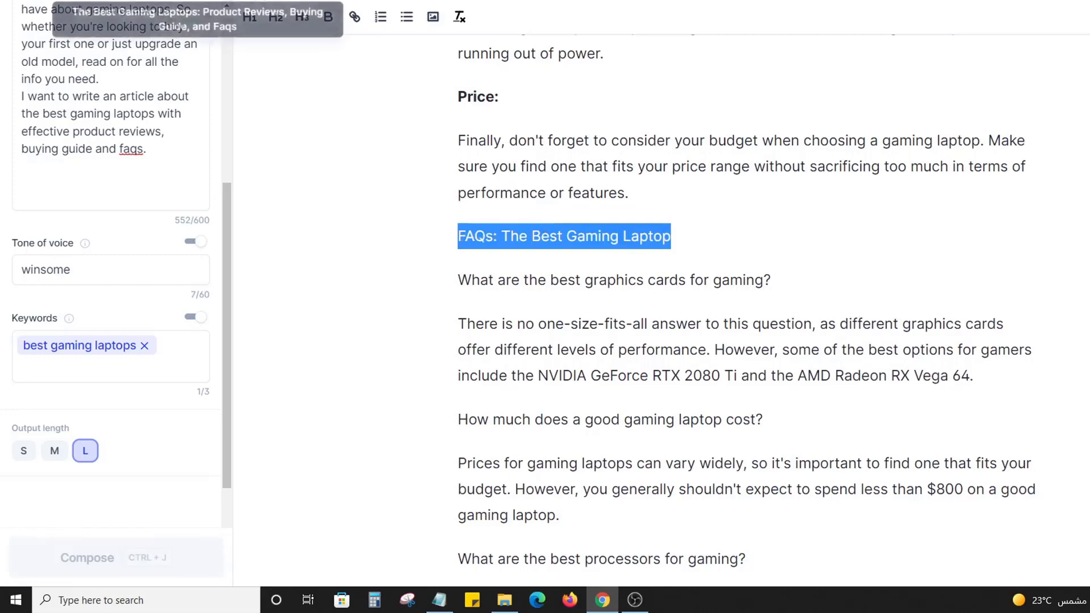
left_click(276, 16)
Step: Remove the ## marks from the Buying Guide title and format it as a level 2 heading
scroll(583, 249, "up", 3)
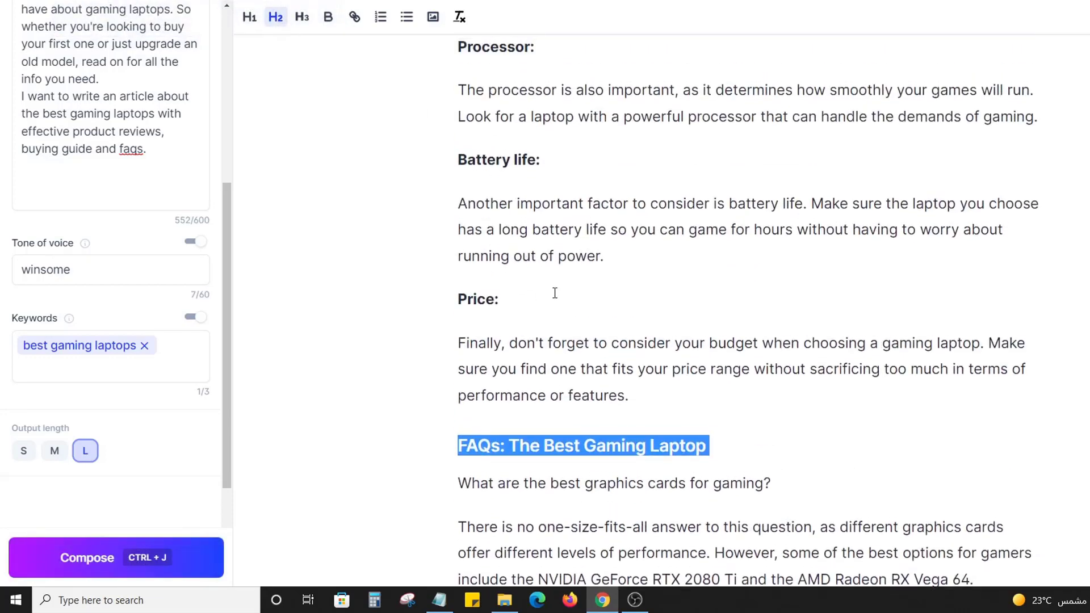
scroll(556, 284, "up", 10)
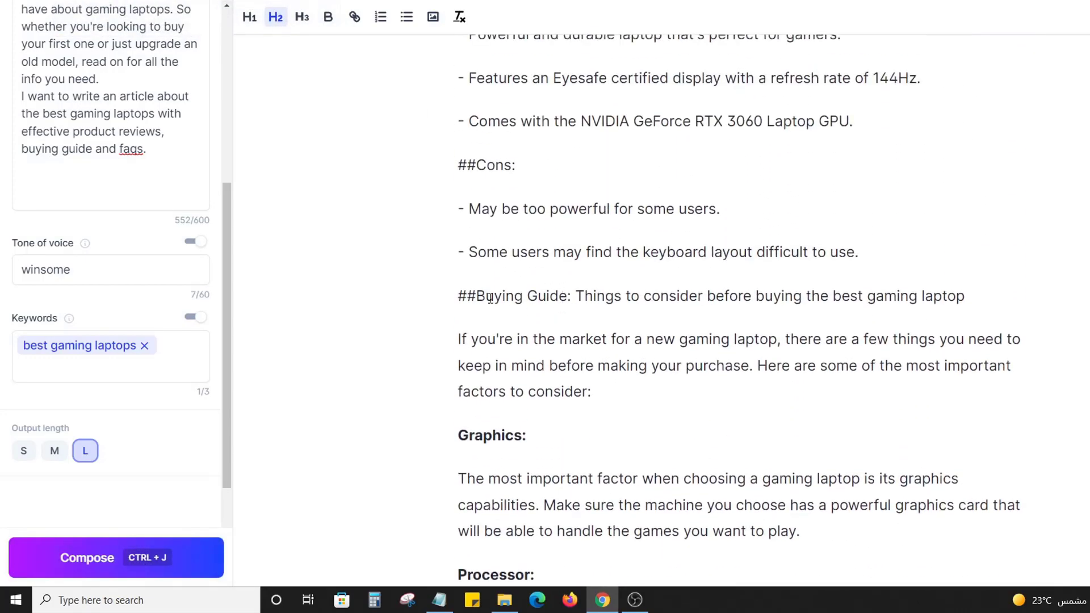
key("BackSpace")
key("BackSpace")
triple_click(494, 295)
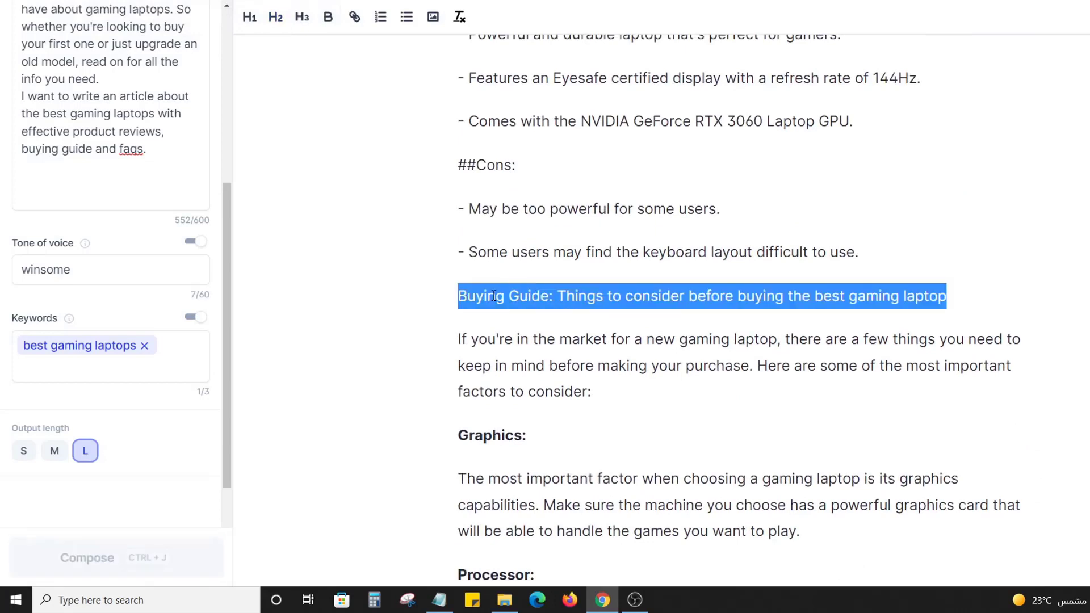
left_click(276, 17)
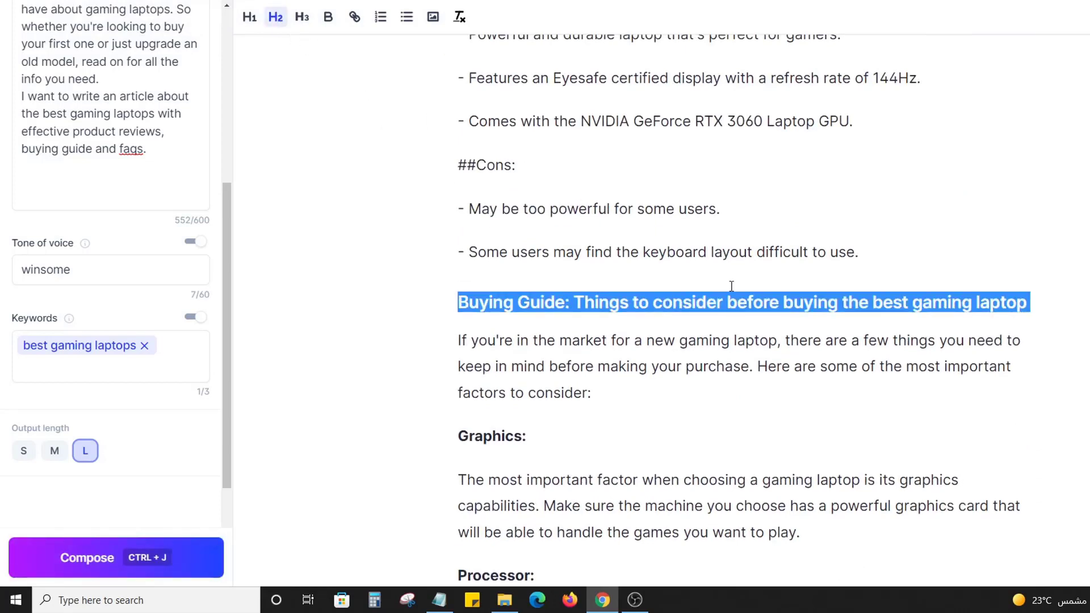
left_click(734, 341)
Step: Remove the ## marks in front of the "RAM and Storage:" and "GPU:" subheadings of the Omen 17 review
scroll(653, 335, "up", 2)
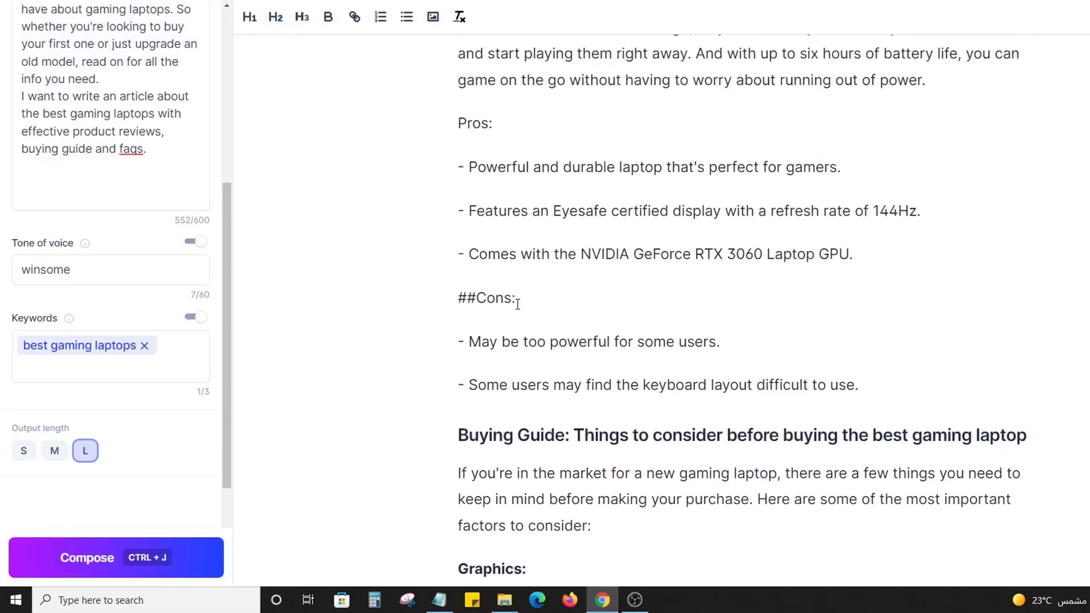
scroll(518, 304, "up", 4)
scroll(550, 228, "up", 2)
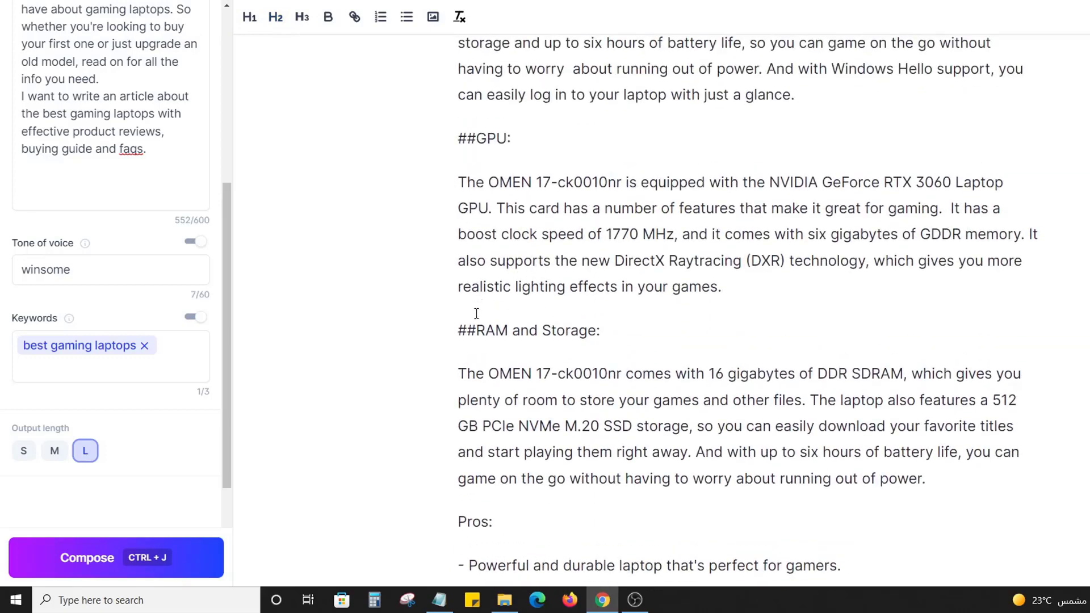
left_click(476, 330)
key("BackSpace")
key("BackSpace")
scroll(584, 305, "down", 4)
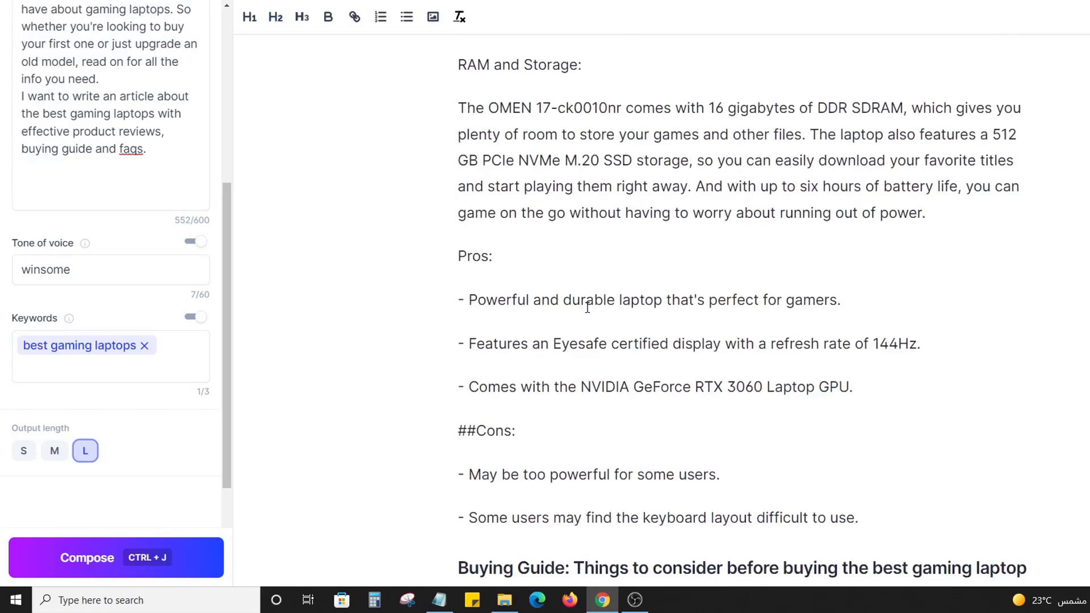
scroll(526, 270, "up", 4)
left_click(476, 138)
key("BackSpace")
key("BackSpace")
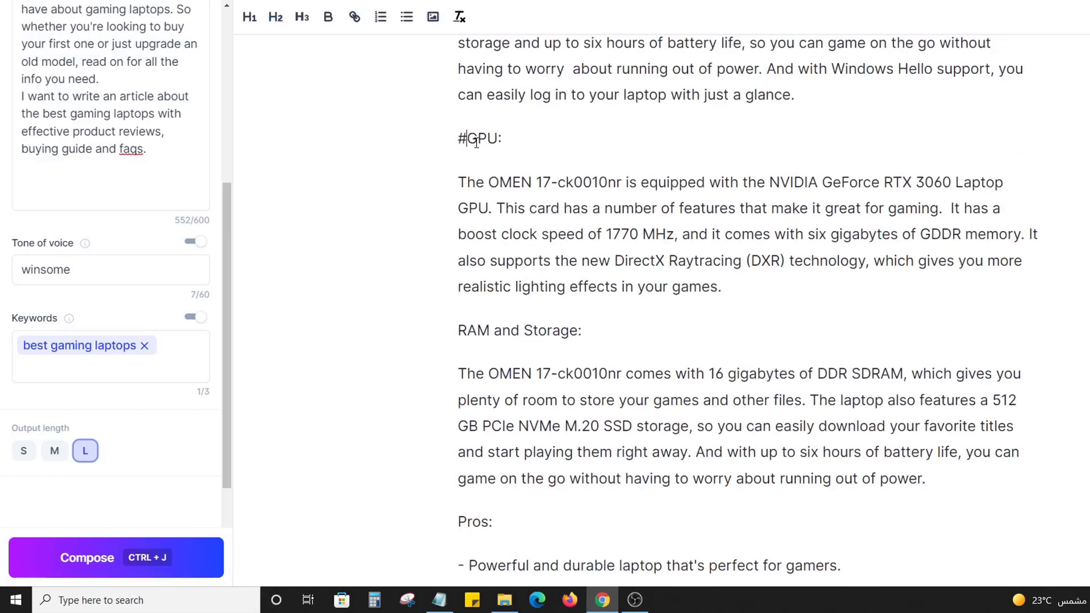
Step: Make the "GPU:" and "RAM and Storage:" subheadings bold
triple_click(472, 137)
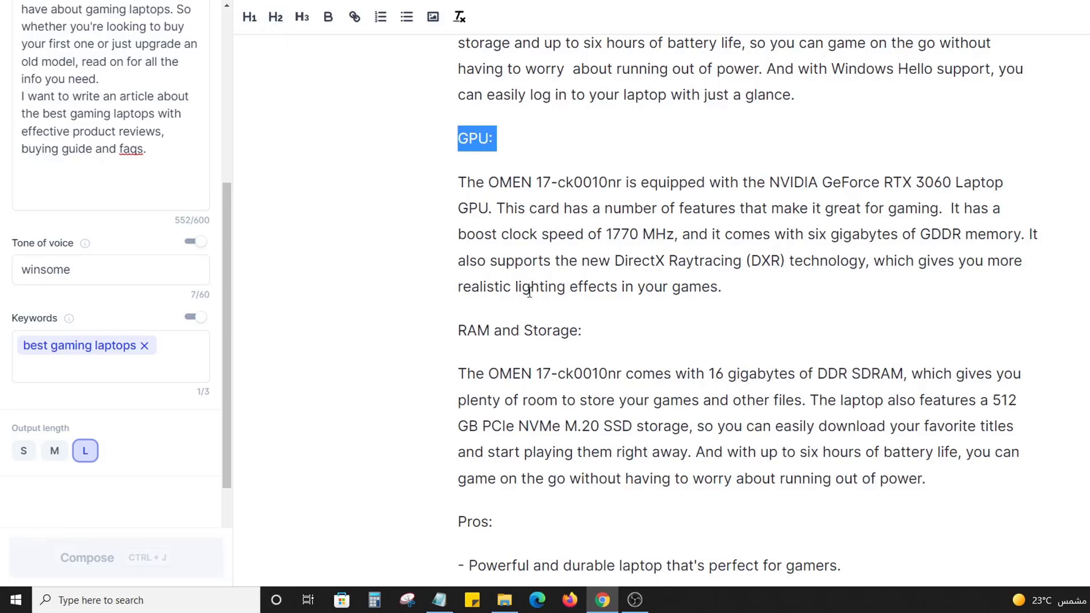
key("ctrl+b")
triple_click(546, 335)
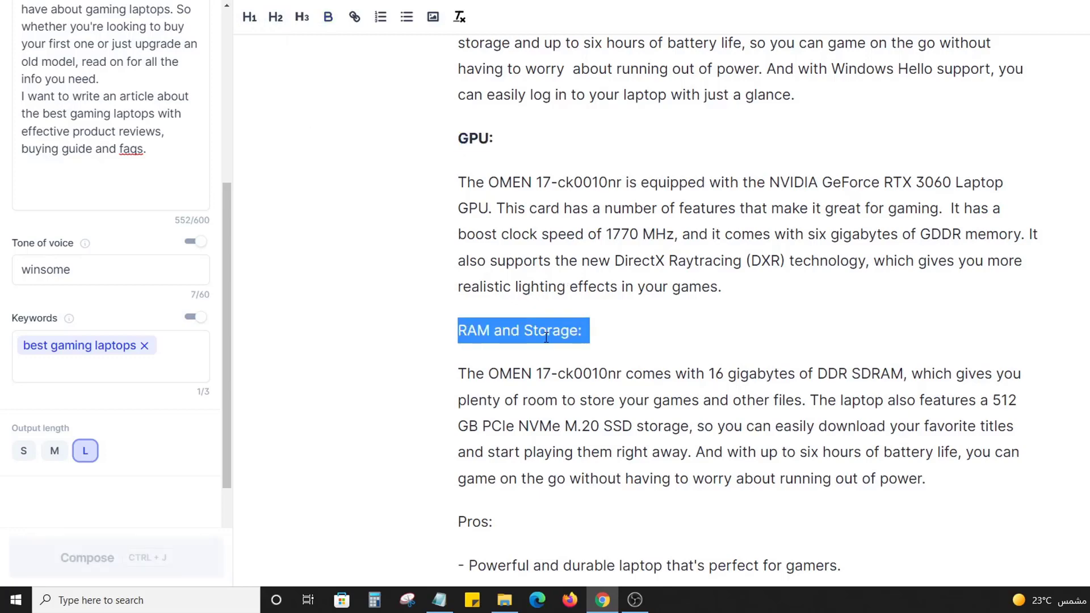
key("ctrl+b")
Step: Make the "Pros:" and "Cons:" labels bold and remove the ## marks in front of "Cons:"
scroll(548, 306, "down", 5)
triple_click(497, 257)
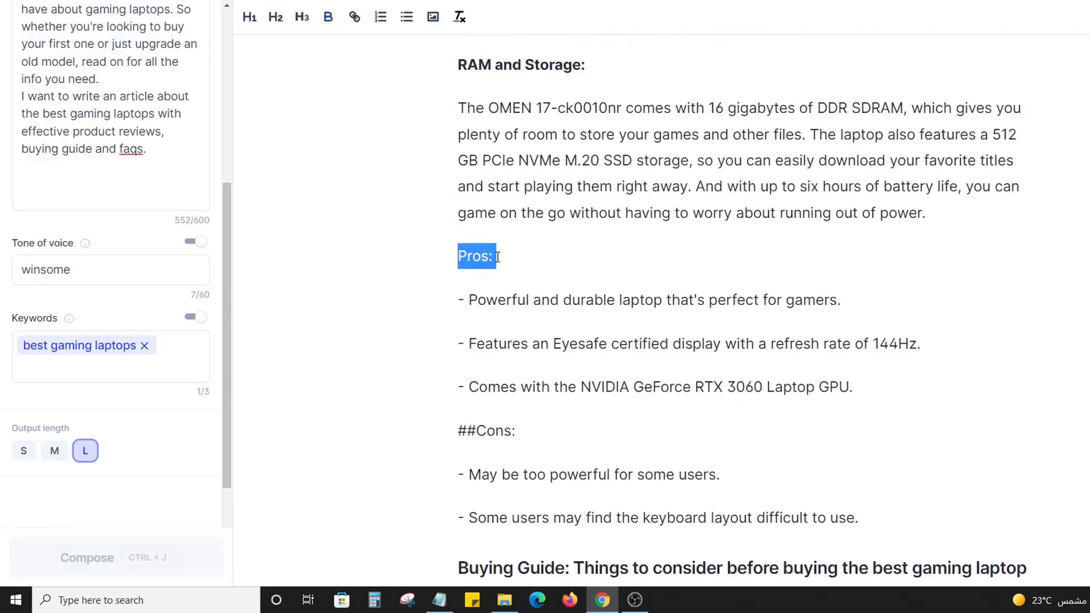
key("ctrl+b")
triple_click(498, 433)
key("ctrl+b")
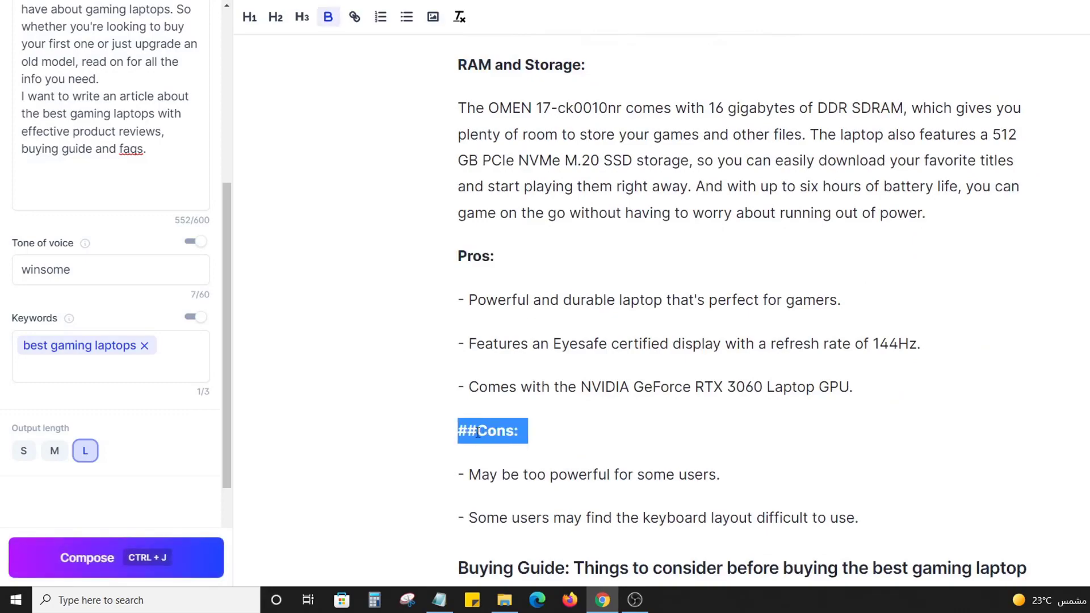
key("Home")
key("Delete")
key("Delete")
Step: Delete the "##Write an intro paragraph of Omen 17 Gaming Laptop: 200 words" prompt and the pasted product feature list above it
scroll(613, 300, "down", 3)
scroll(618, 300, "up", 13)
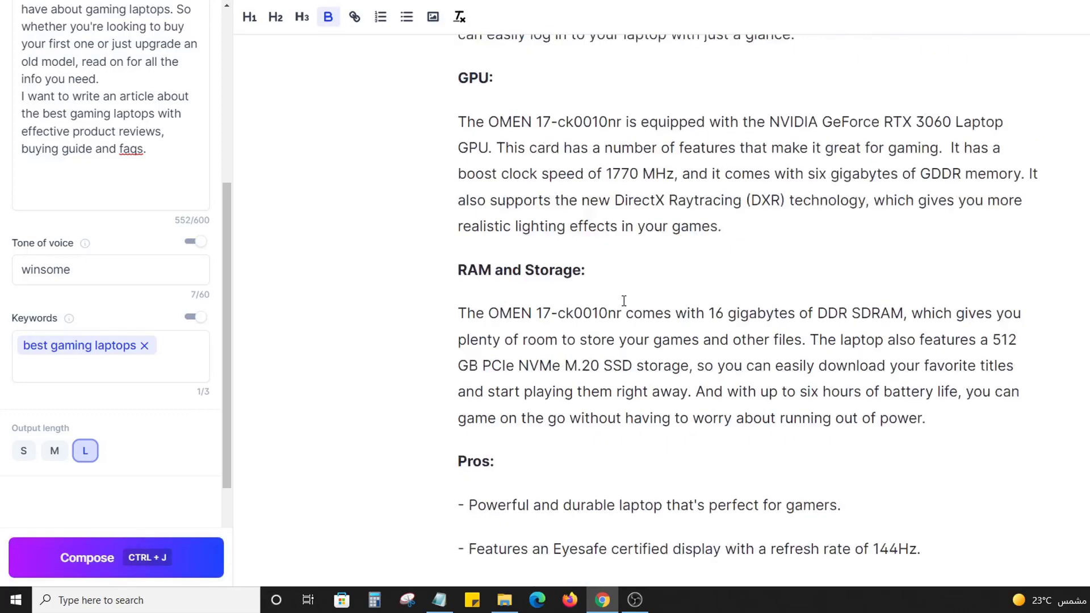
scroll(602, 327, "up", 5)
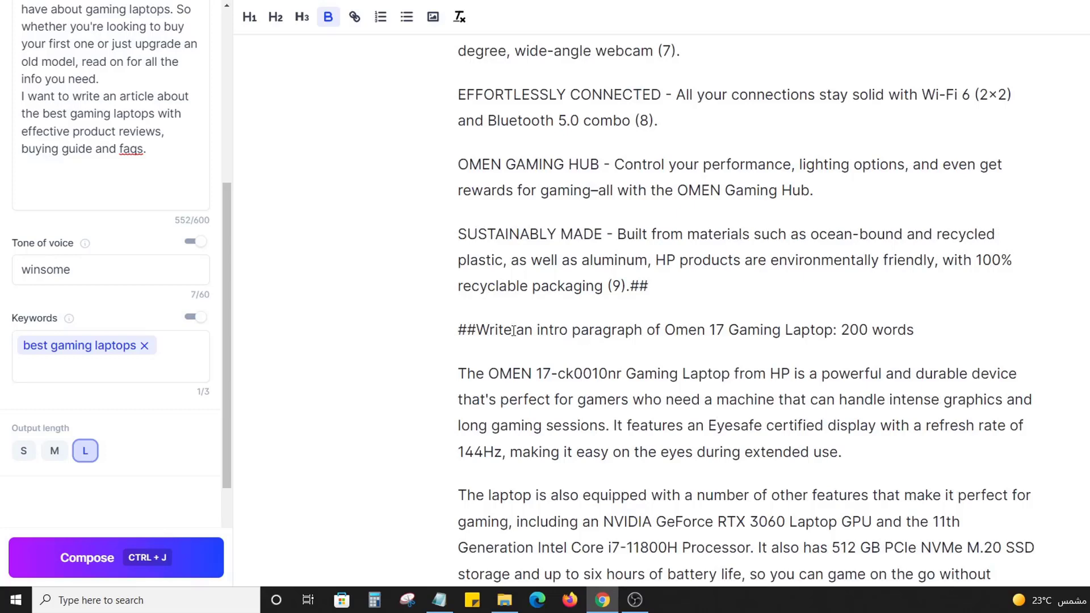
triple_click(705, 328)
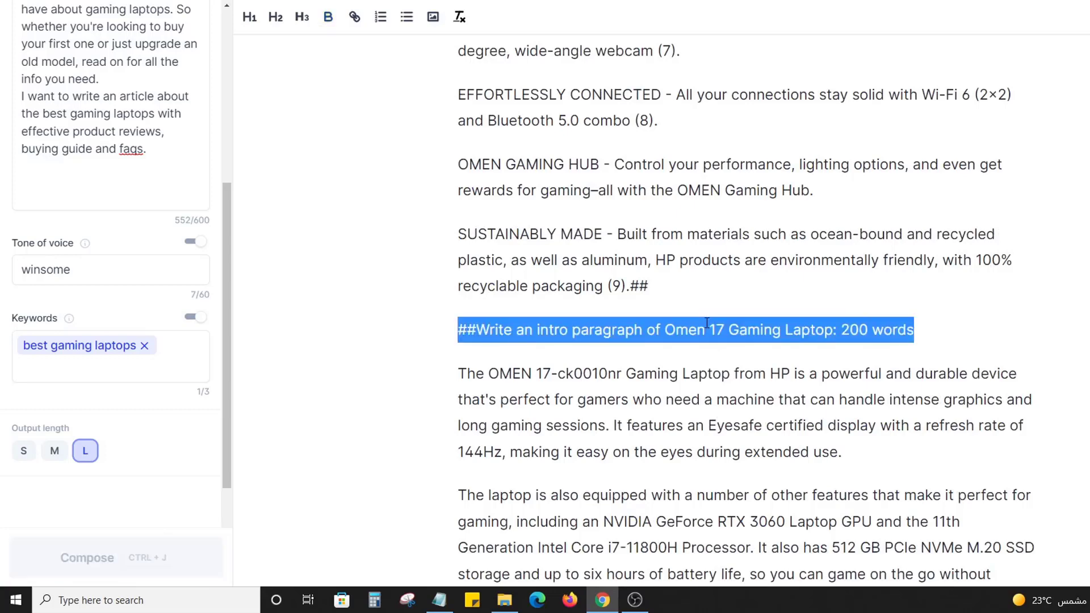
key("BackSpace")
scroll(678, 307, "up", 4)
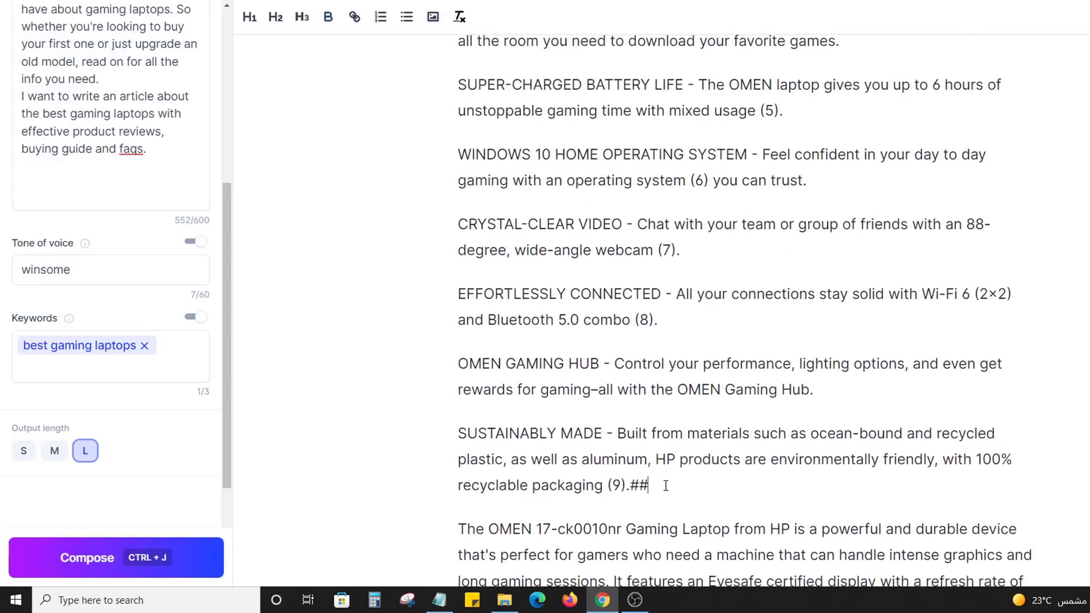
left_click_drag(666, 486, 454, 122)
key("ctrl+j")
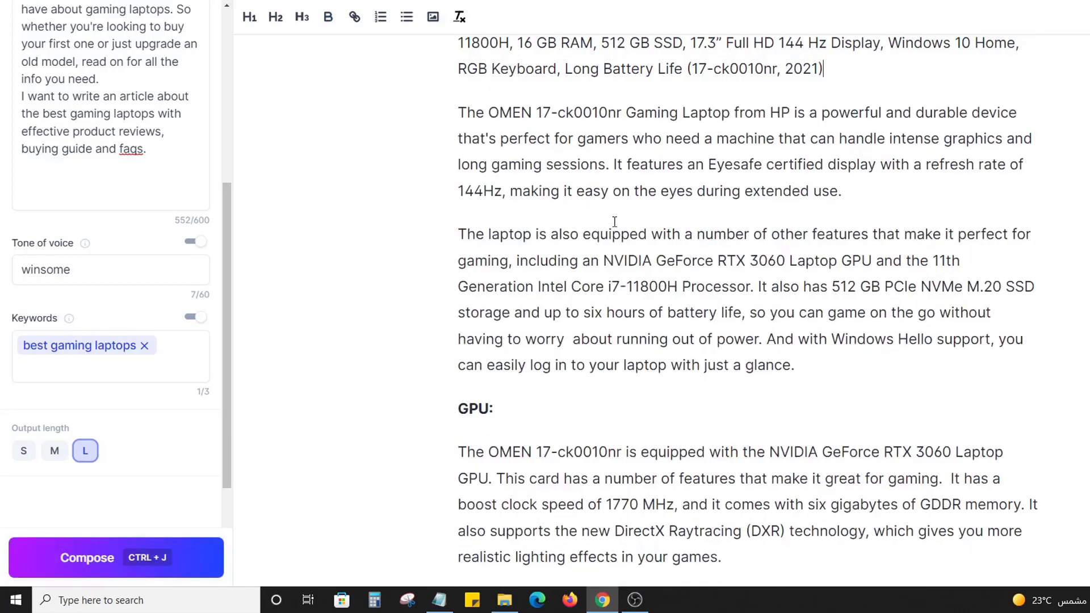
Step: Shorten the first product's title to "Product 1. Omen 17 Gaming Laptop", removing the ## marks and the trailing specifications
scroll(712, 242, "up", 5)
scroll(712, 242, "up", 1)
triple_click(854, 399)
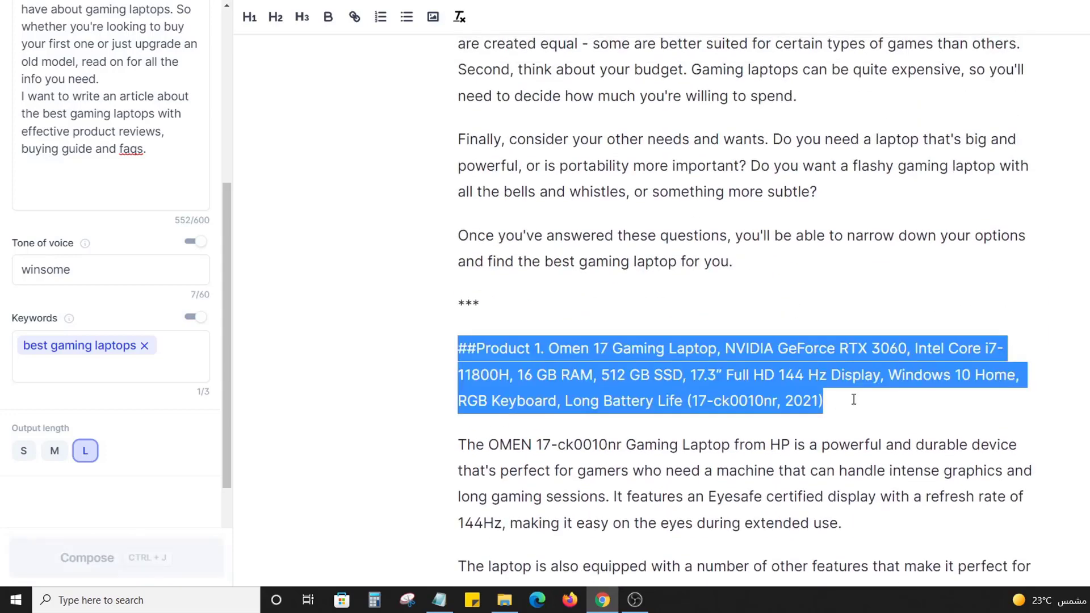
left_click(481, 346)
key("BackSpace")
key("BackSpace")
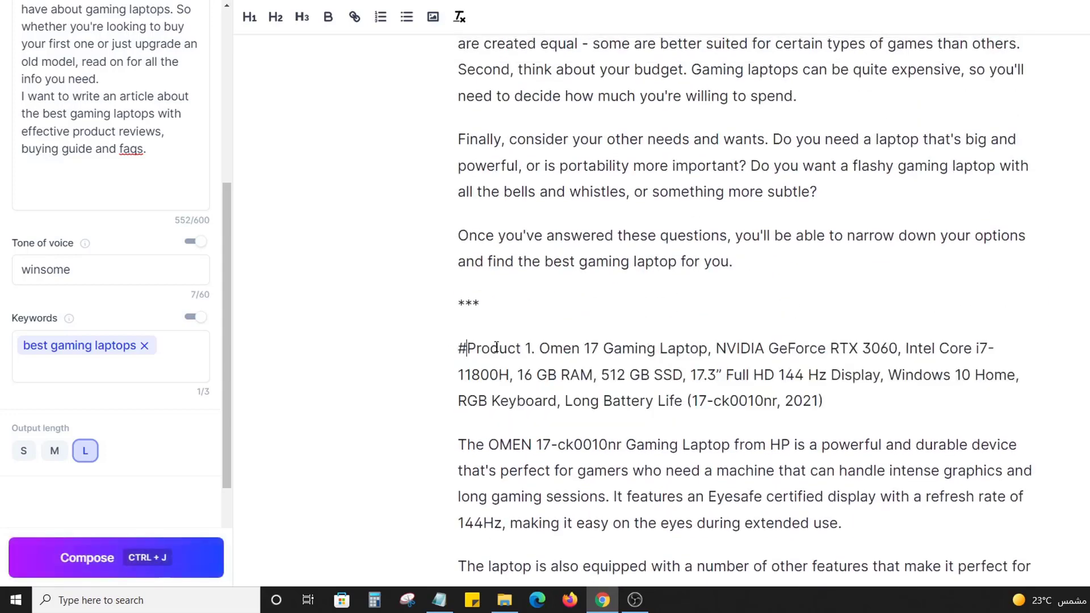
left_click_drag(856, 394, 710, 348)
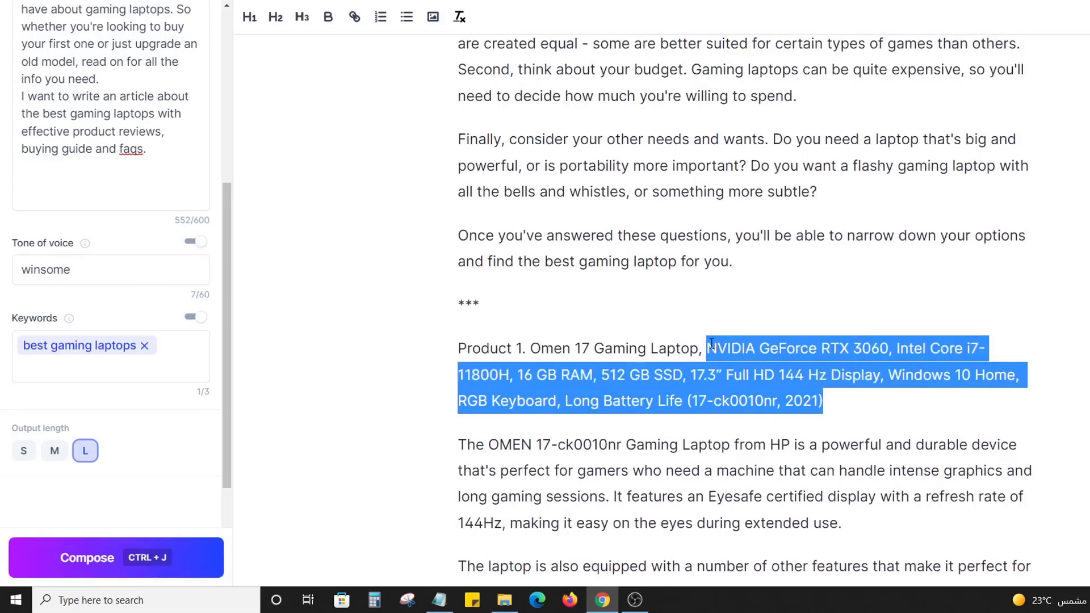
key("BackSpace")
key("BackSpace")
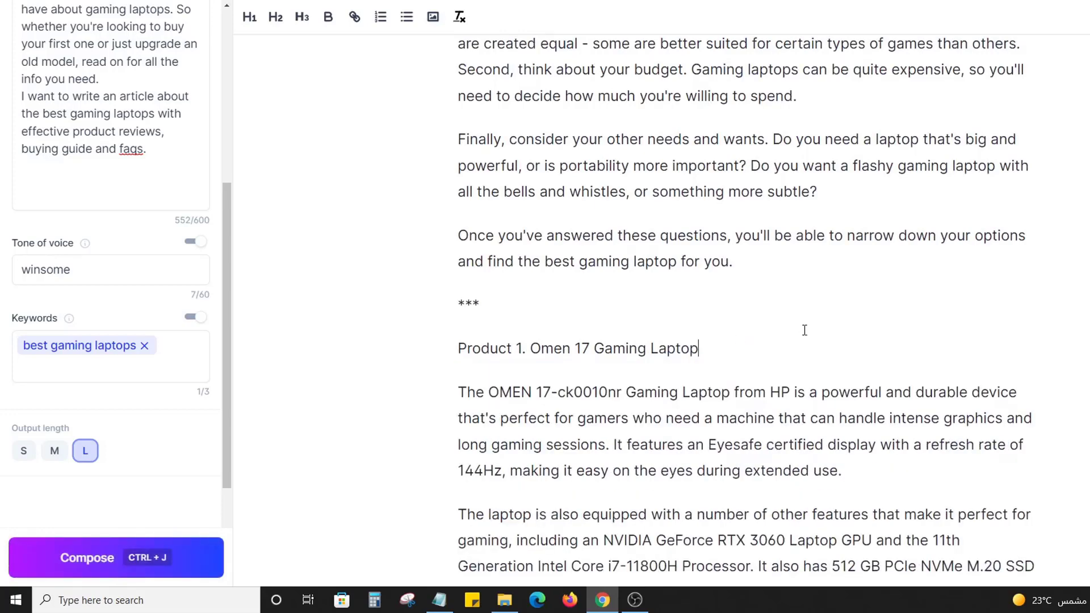
Step: Format the "Product 1. Omen 17 Gaming Laptop" title as a level 2 heading
triple_click(717, 348)
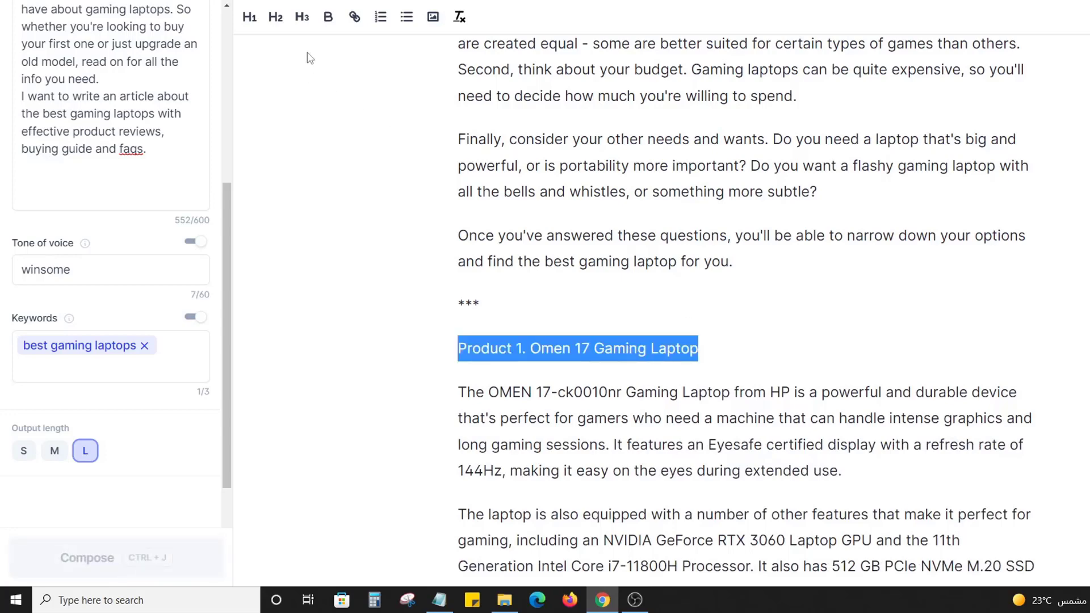
left_click(300, 20)
left_click(276, 17)
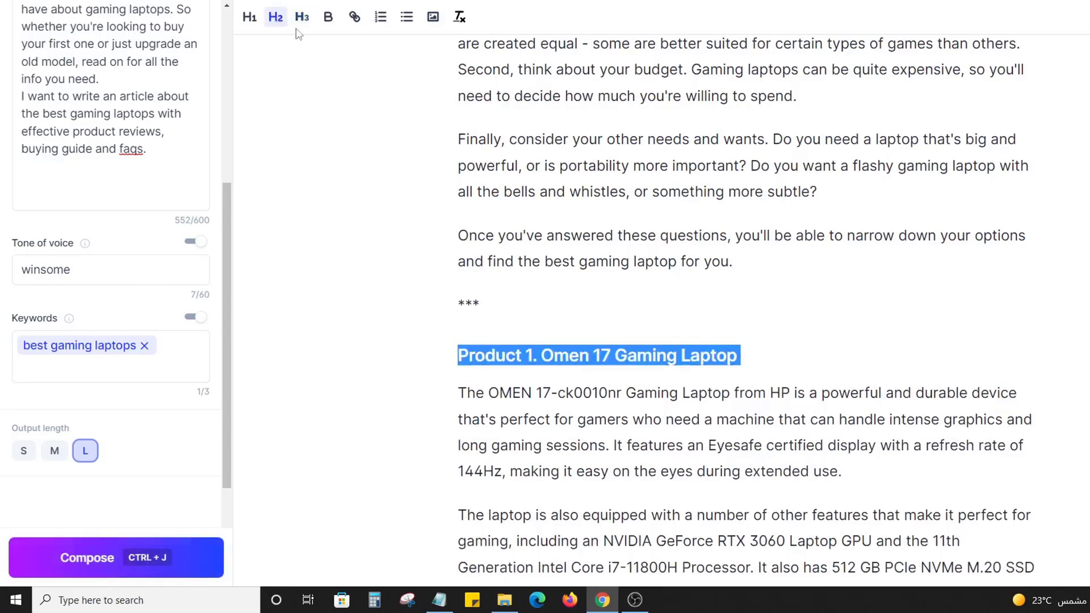
Step: Delete the *** separator above the Product 1 heading together with its empty line
left_click(533, 297)
key("BackSpace")
key("BackSpace")
key("BackSpace")
key("Delete")
scroll(687, 332, "up", 2)
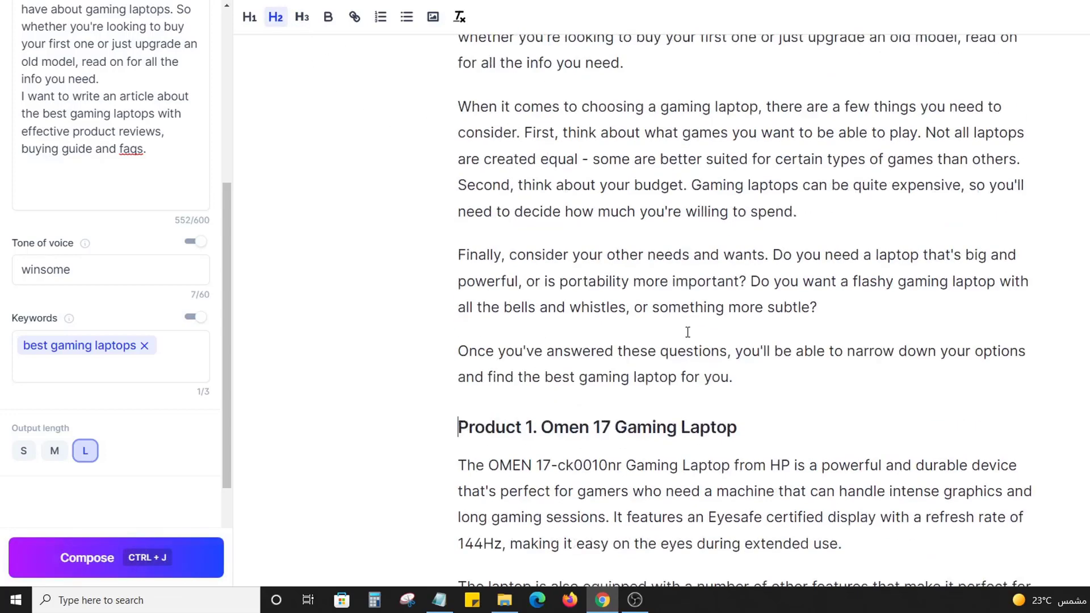
Step: Split the second Omen 17 paragraph so that "It also has 512 GB PCIe NVMe M.20 SSD storage" starts its own paragraph
scroll(688, 332, "up", 3)
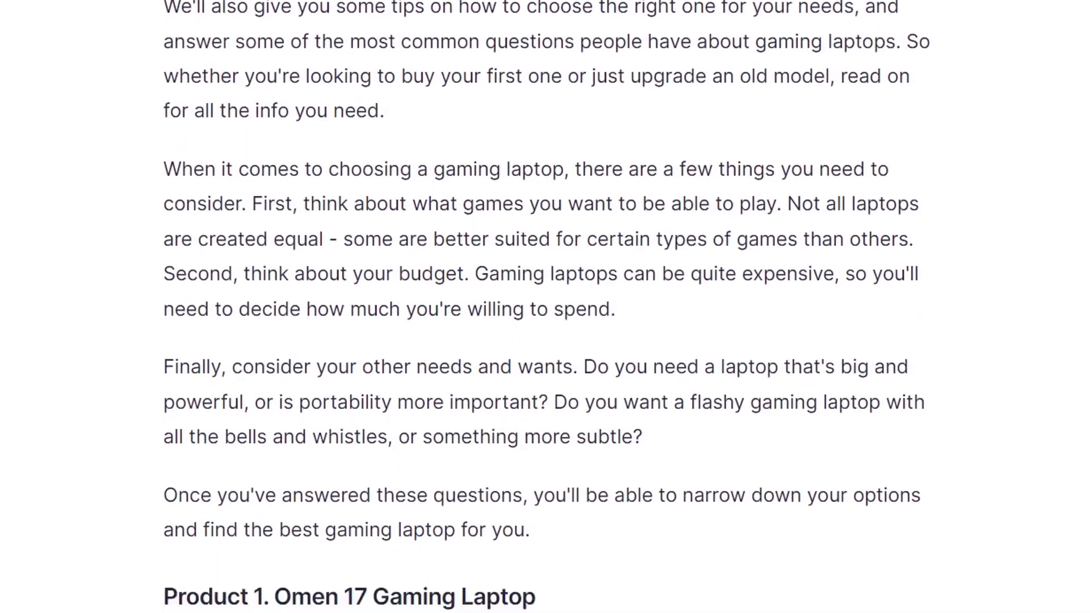
scroll(545, 307, "down", 5)
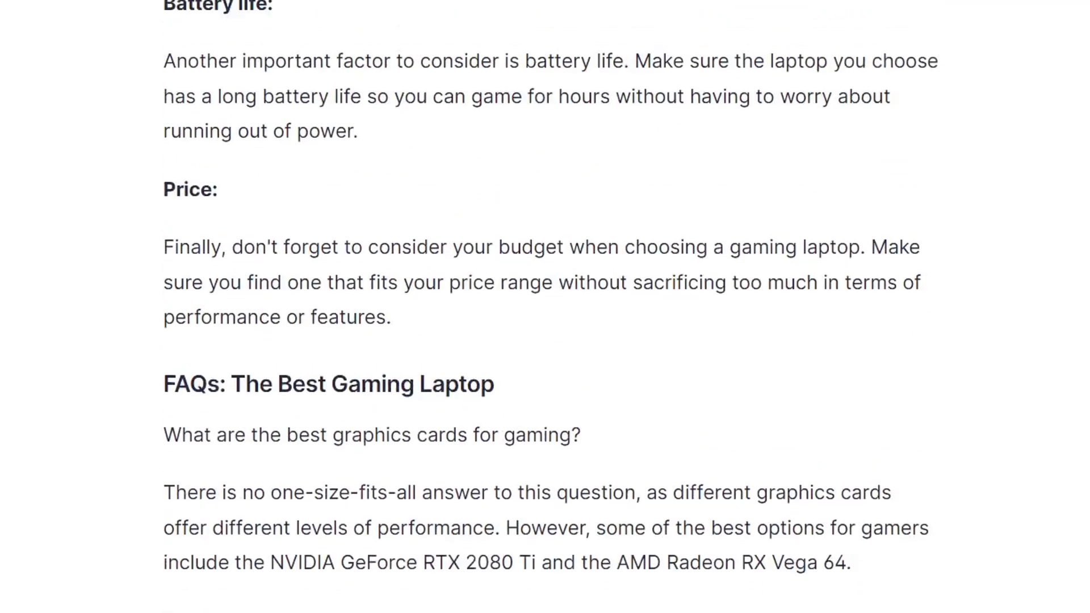
scroll(932, 248, "up", 15)
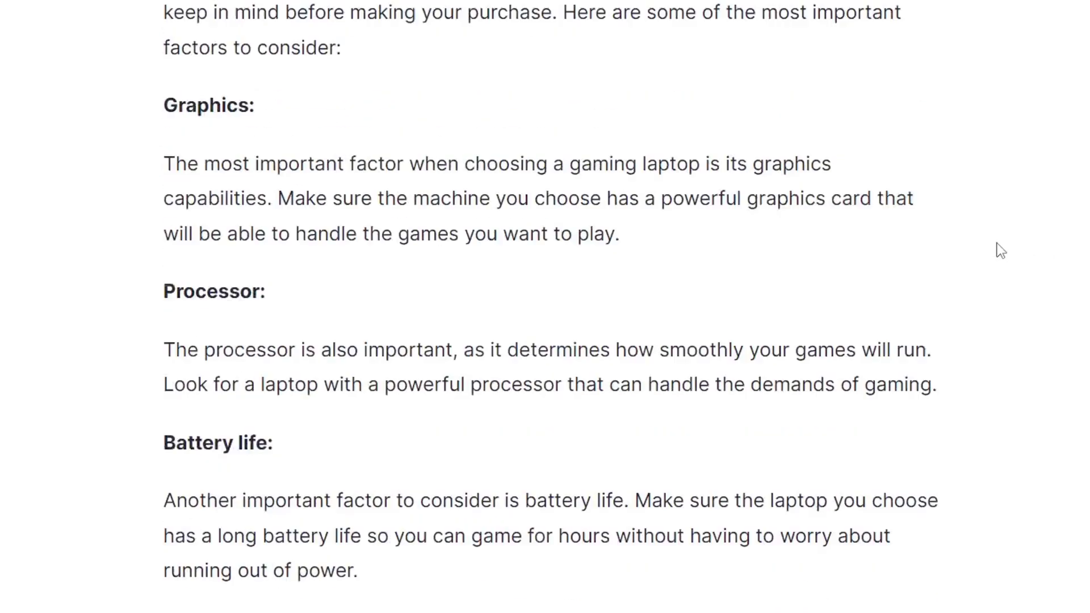
scroll(610, 318, "up", 5)
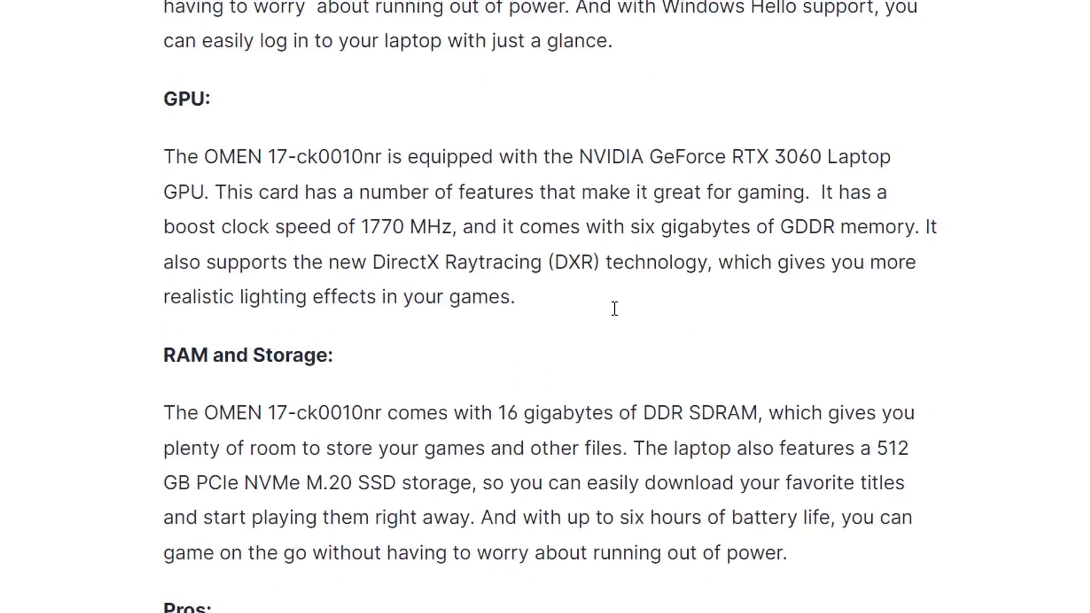
scroll(613, 310, "down", 6)
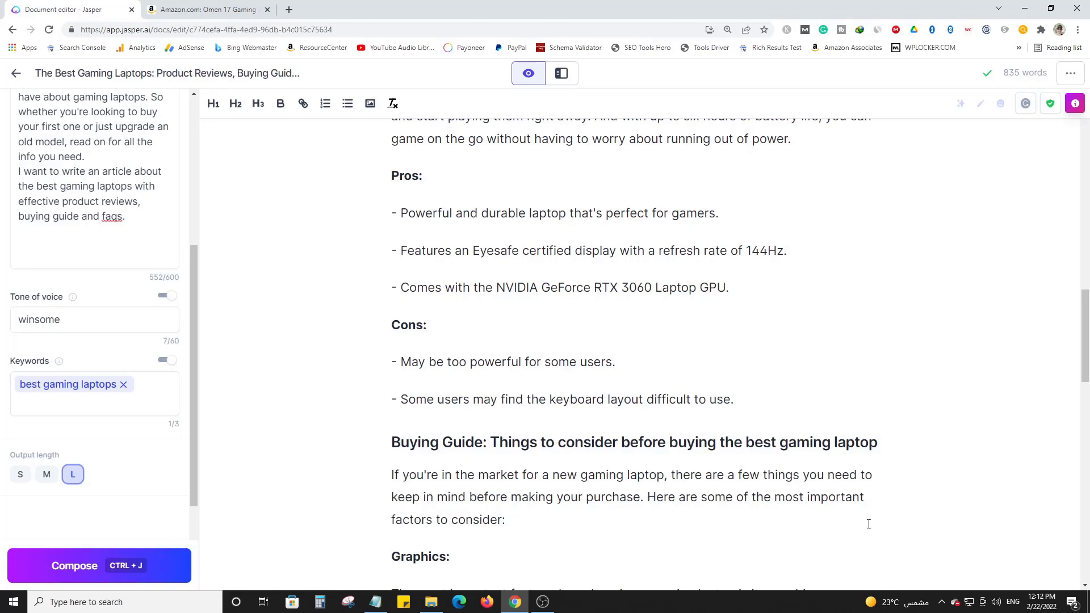
scroll(705, 321, "up", 10)
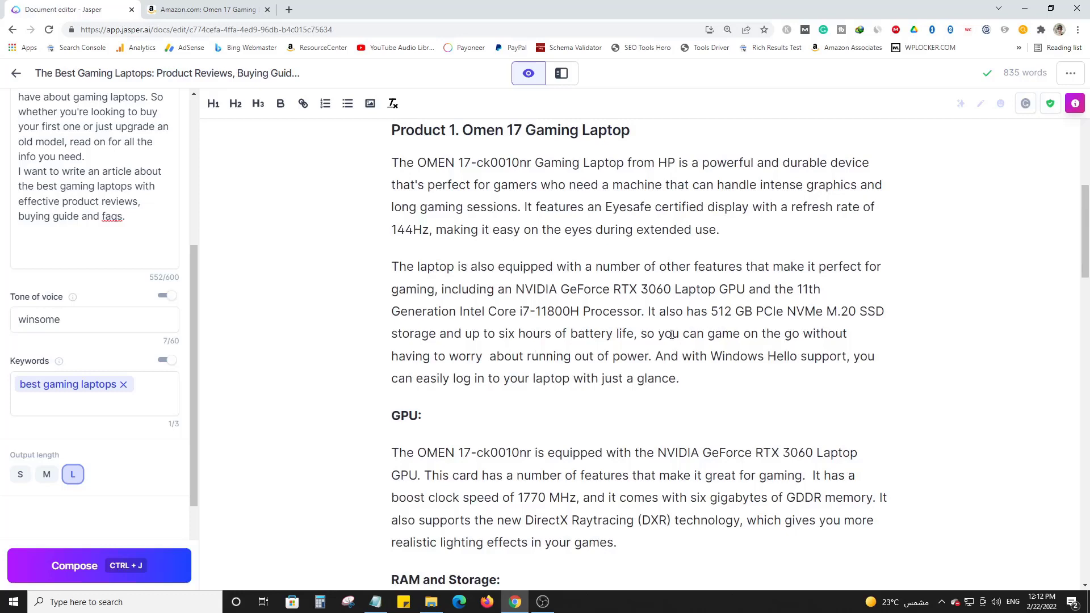
left_click(648, 313)
key("Return")
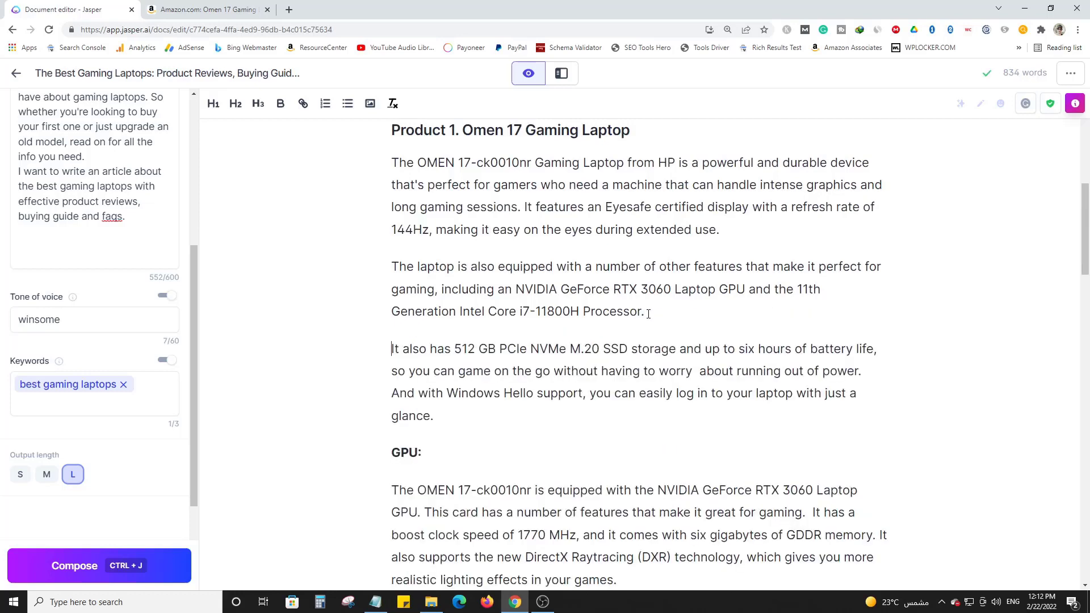
Step: Try to compose a conclusion with AI under a new "##Conclusion:" line between the Price paragraph and the FAQs heading
scroll(760, 344, "up", 8)
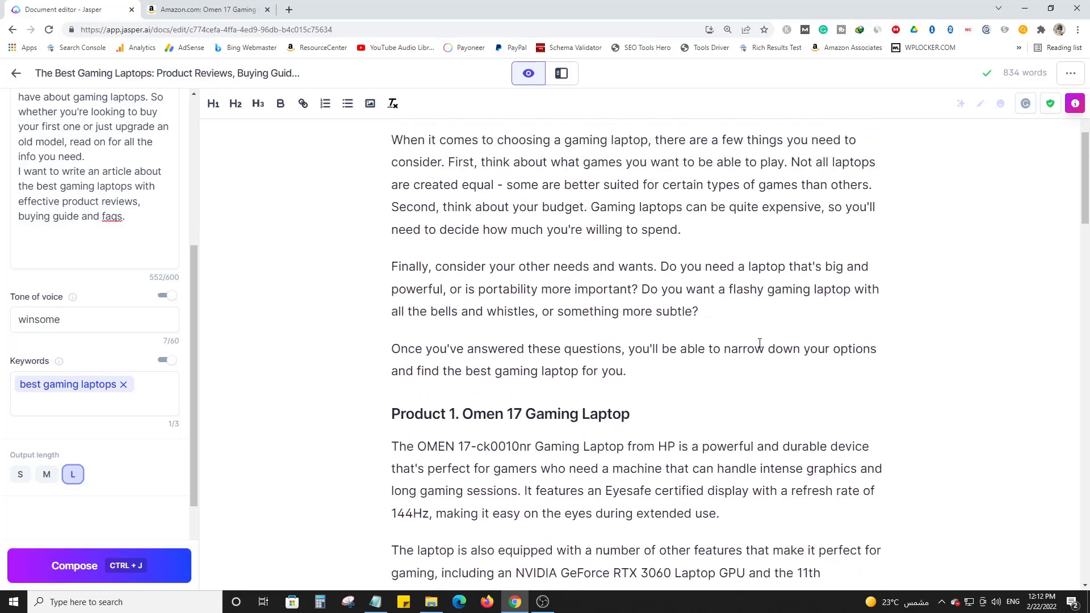
scroll(795, 349, "down", 10)
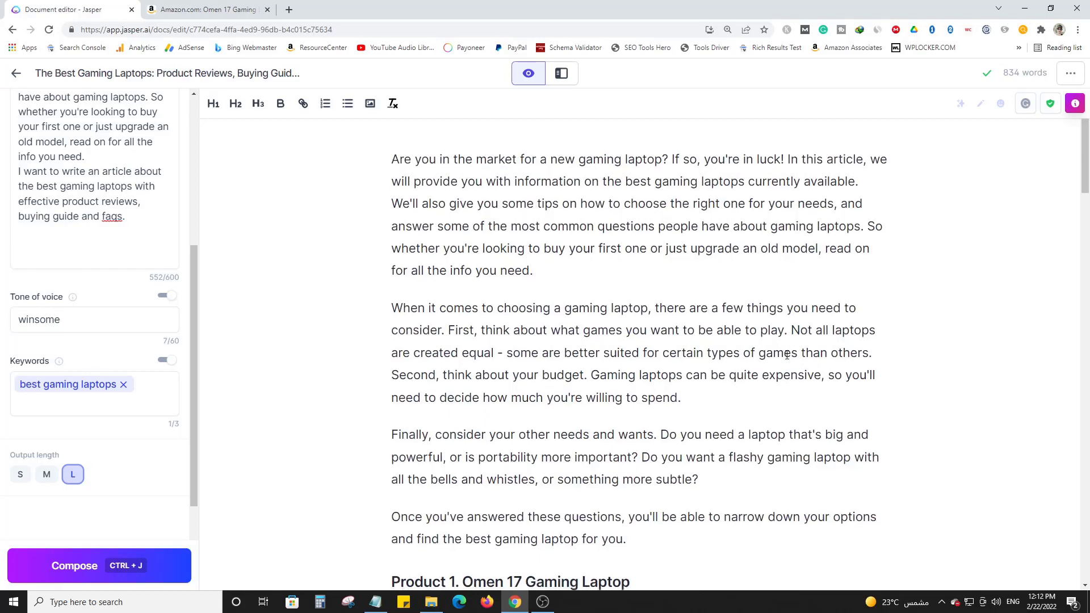
scroll(778, 371, "down", 15)
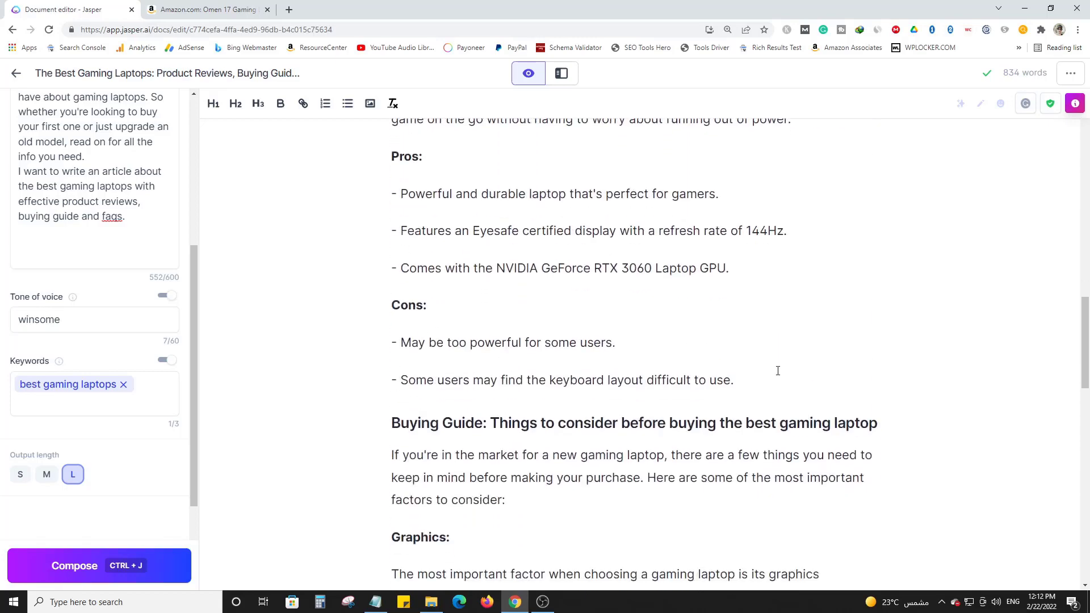
scroll(777, 371, "down", 5)
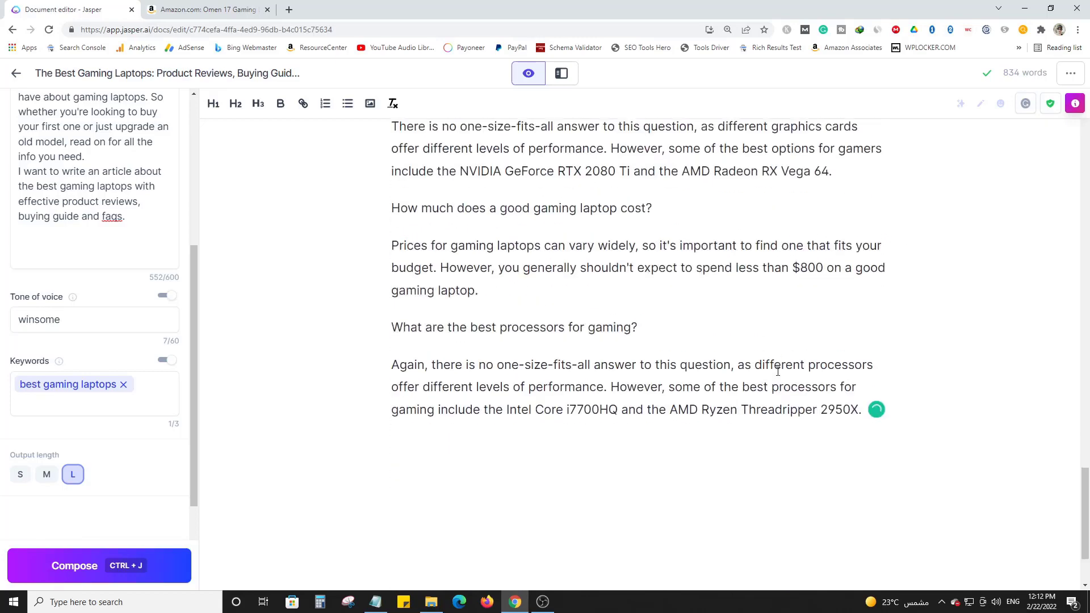
mouse_move(1005, 73)
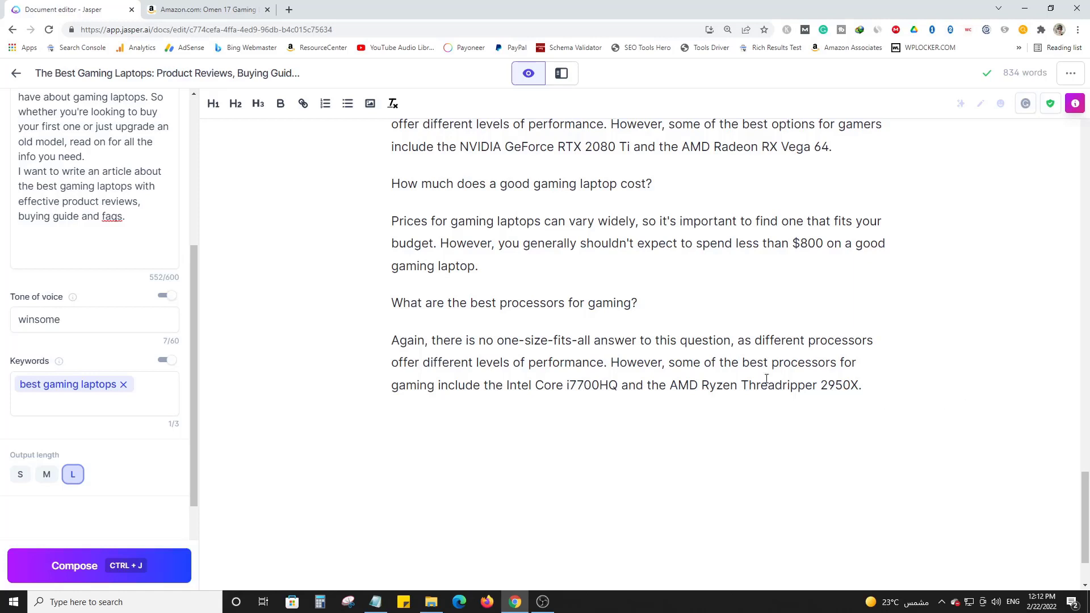
scroll(721, 392, "up", 3)
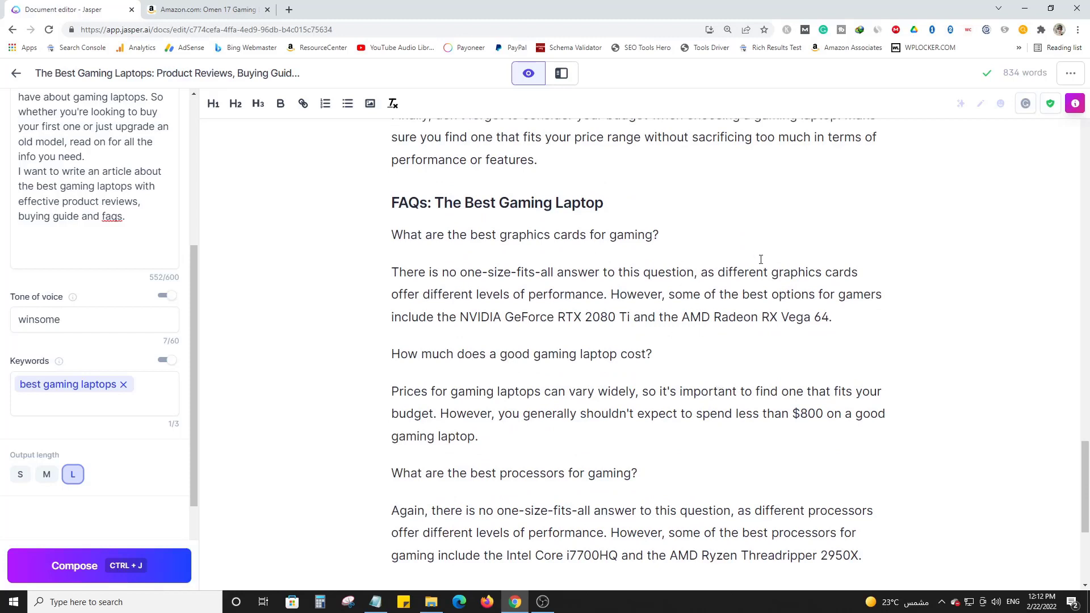
left_click(714, 230)
scroll(648, 157, "up", 4)
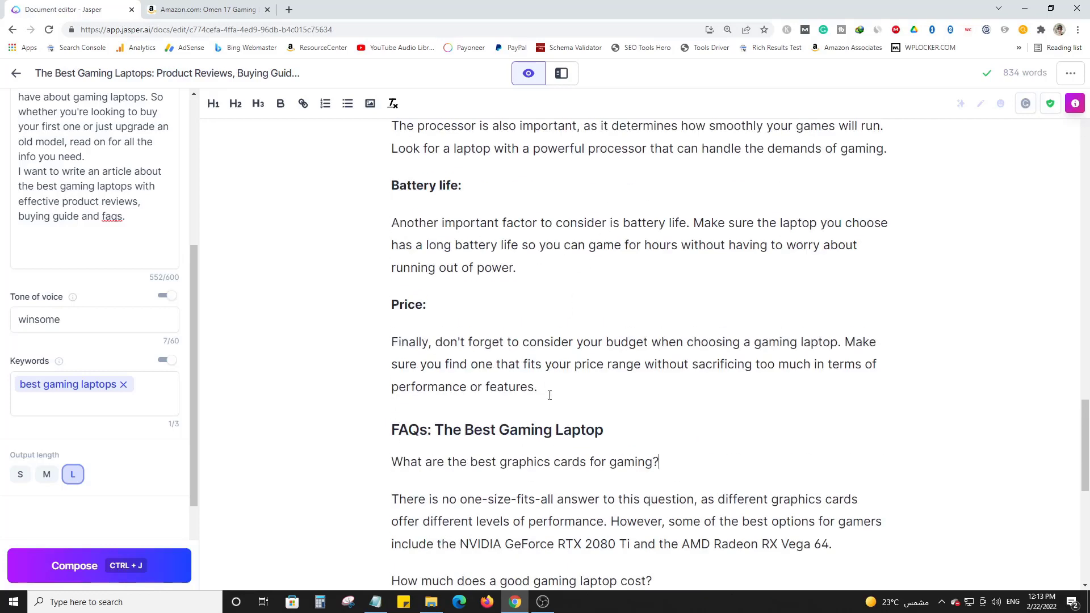
key("Return")
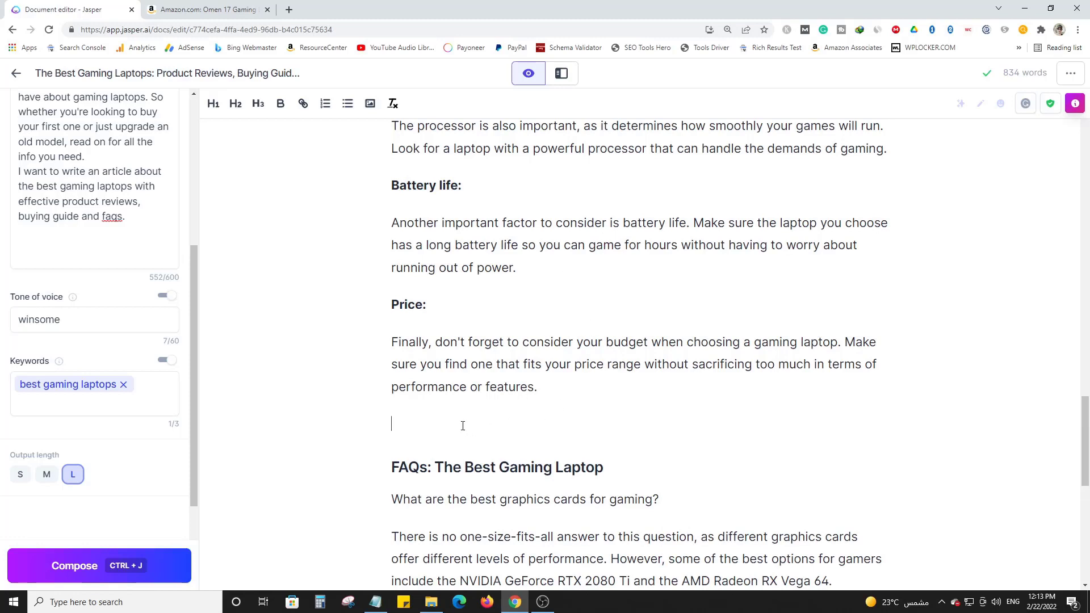
type("##Conclusion:")
key("Return")
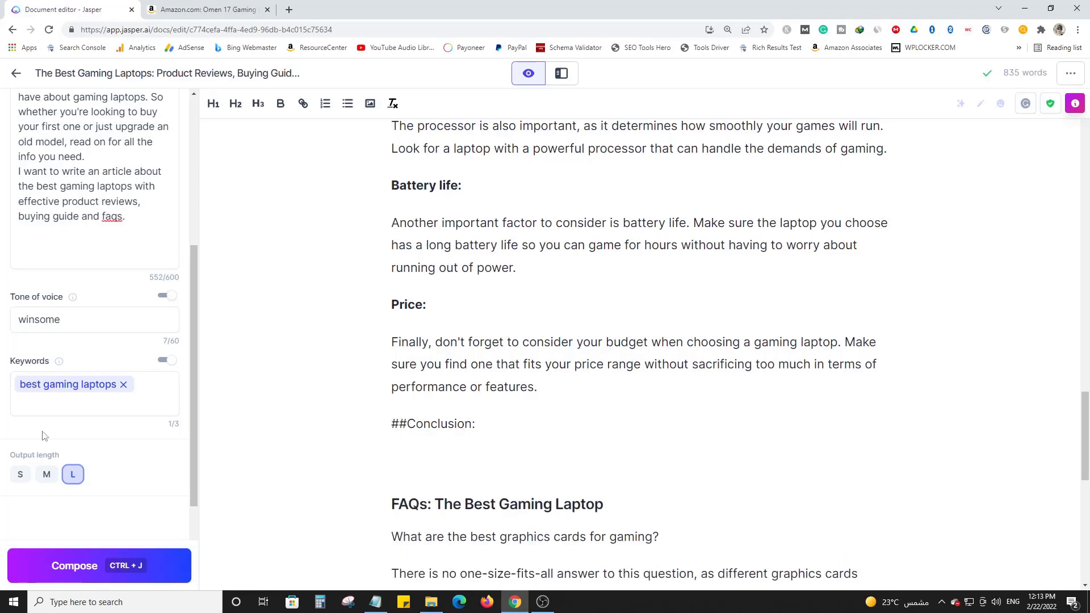
left_click(85, 566)
scroll(628, 419, "down", 2)
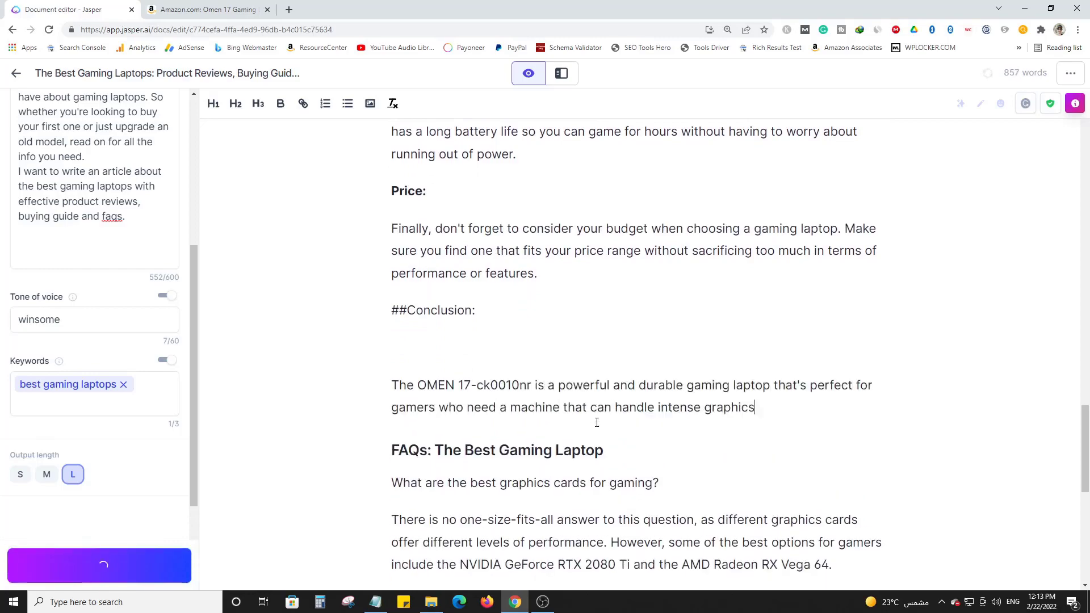
Step: Delete the composed Omen 17 conclusion text together with the "##Conclusion:" line above the FAQs heading
left_click_drag(456, 517, 375, 239)
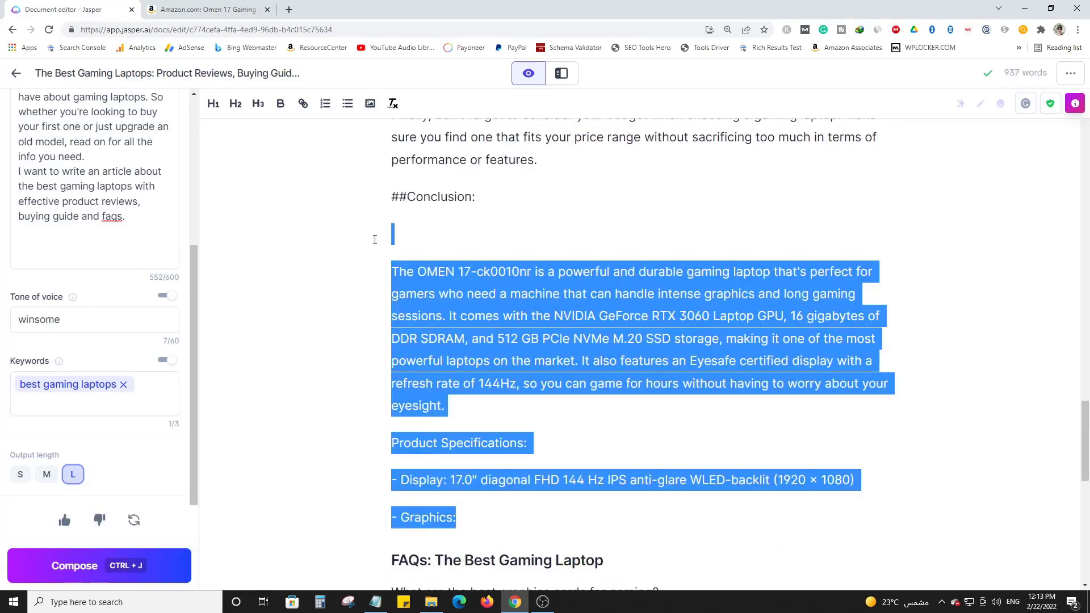
key("BackSpace")
key("BackSpace")
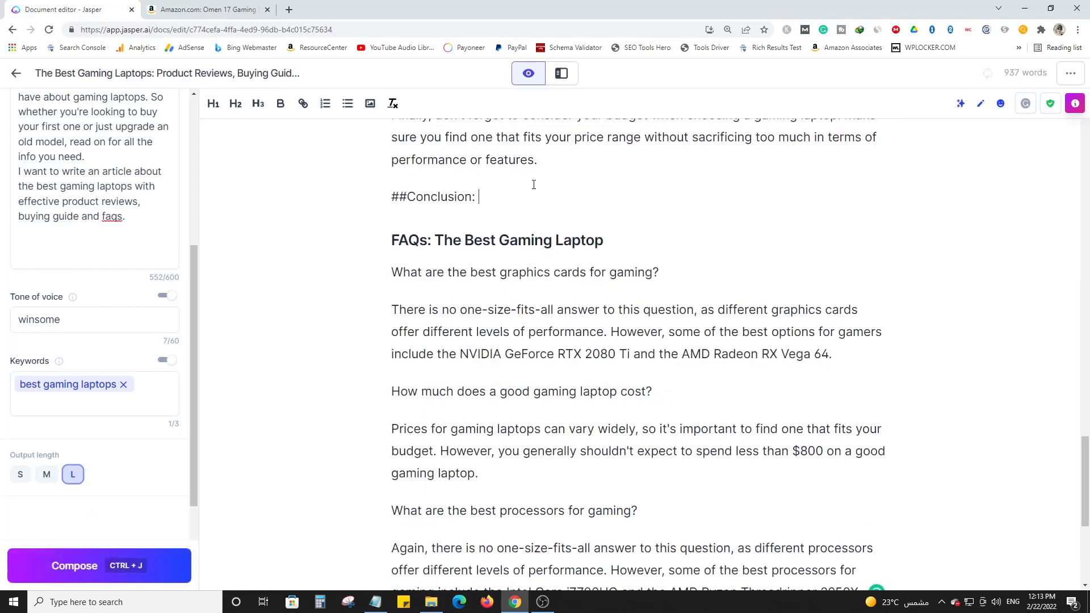
triple_click(474, 195)
key("BackSpace")
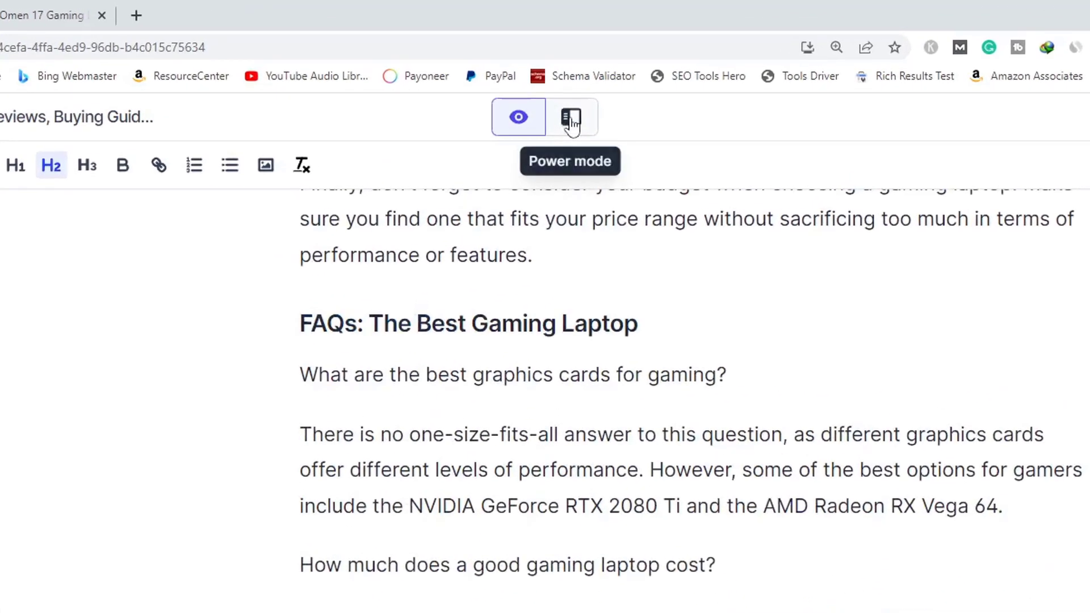
Step: Switch to Power mode and open the Blog Post Conclusion Paragraph template by searching the templates for "conc"
left_click(571, 119)
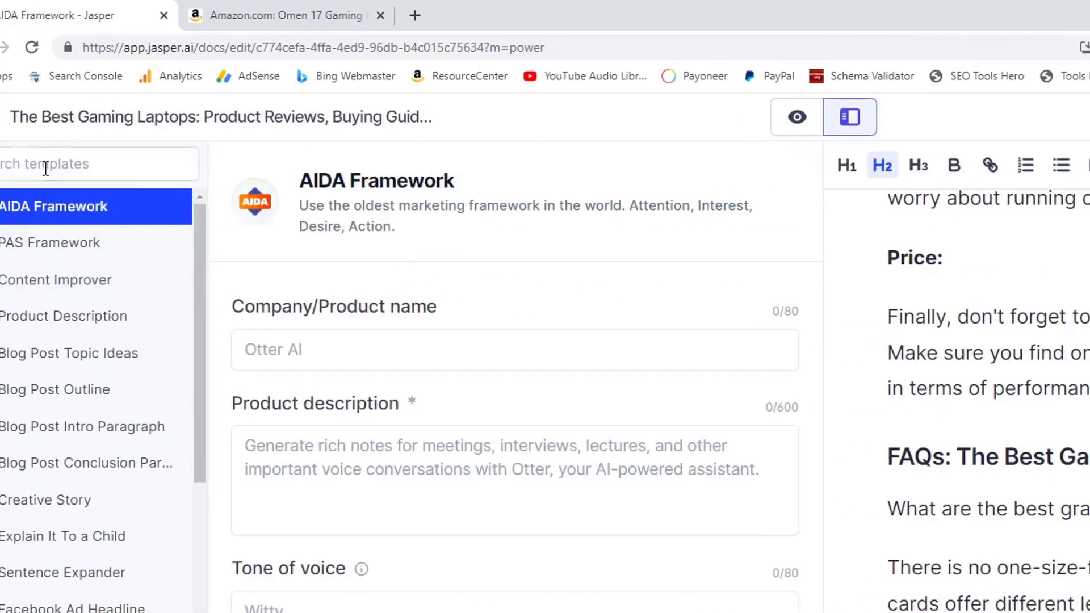
left_click(45, 165)
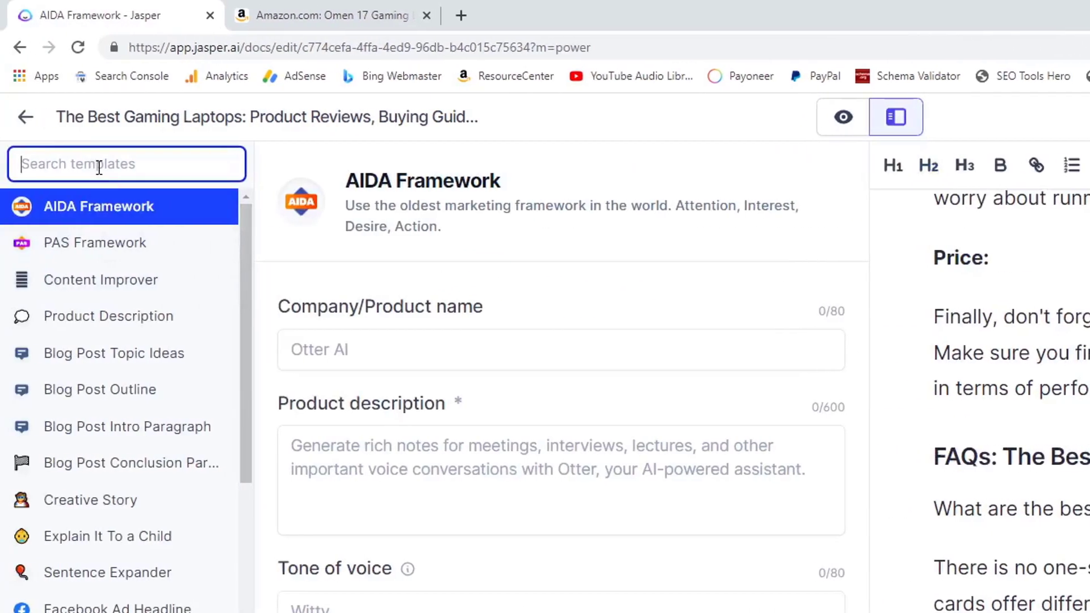
type("cons")
key("BackSpace")
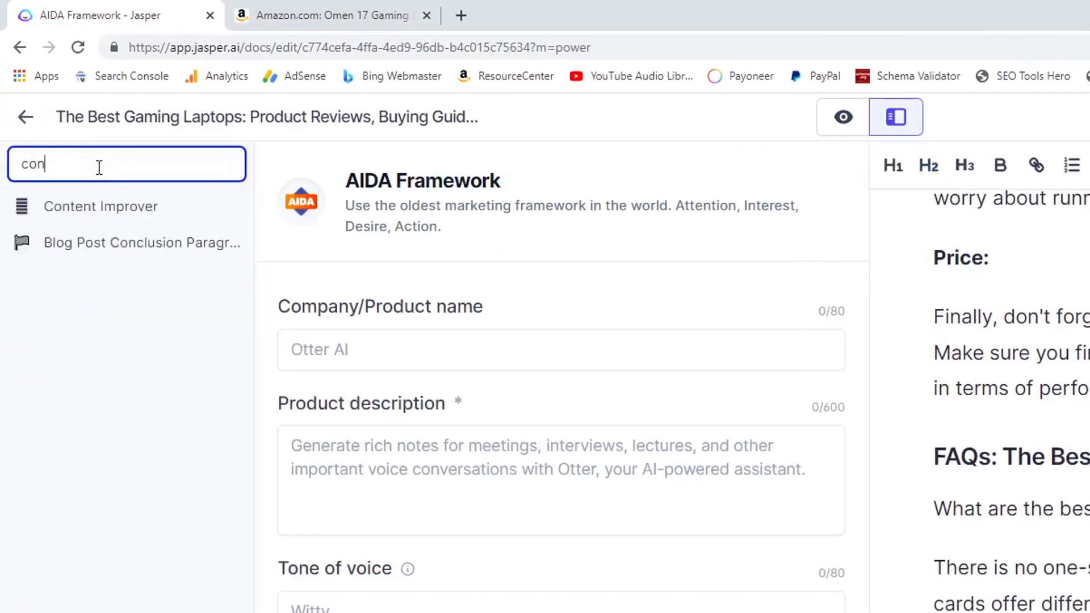
type("c")
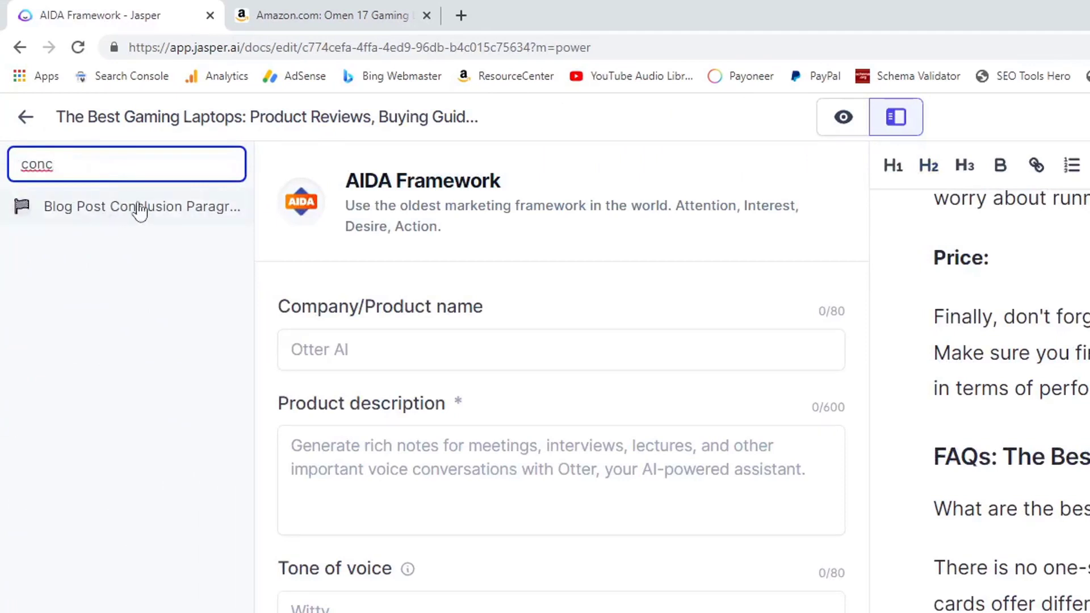
left_click(177, 216)
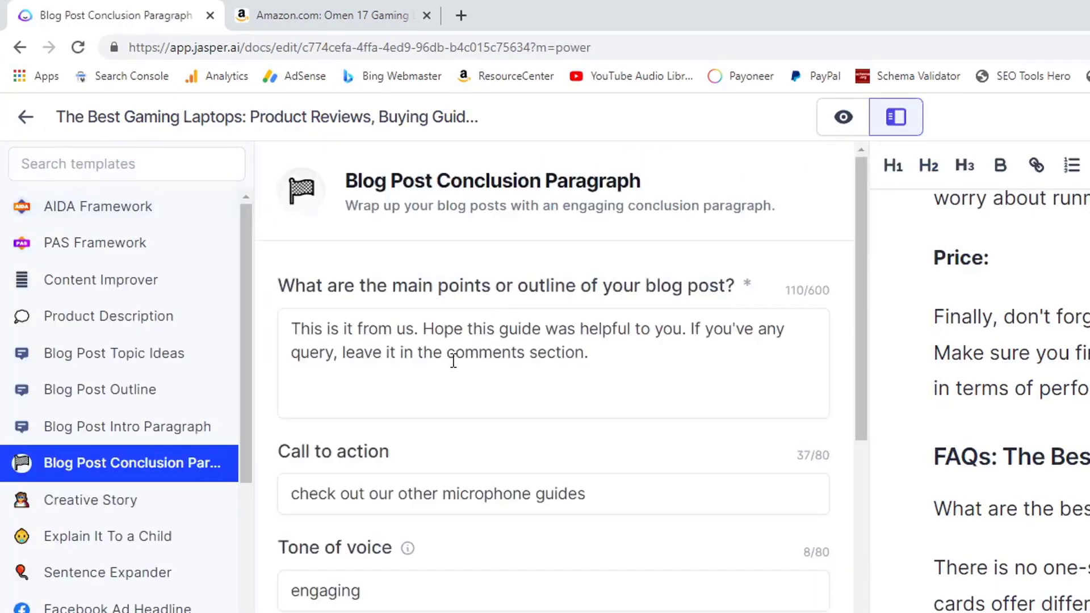
Step: Replace the template's main points text with the article's opening paragraph, copied from "Are you in the market" to "all the info you need."
triple_click(593, 379)
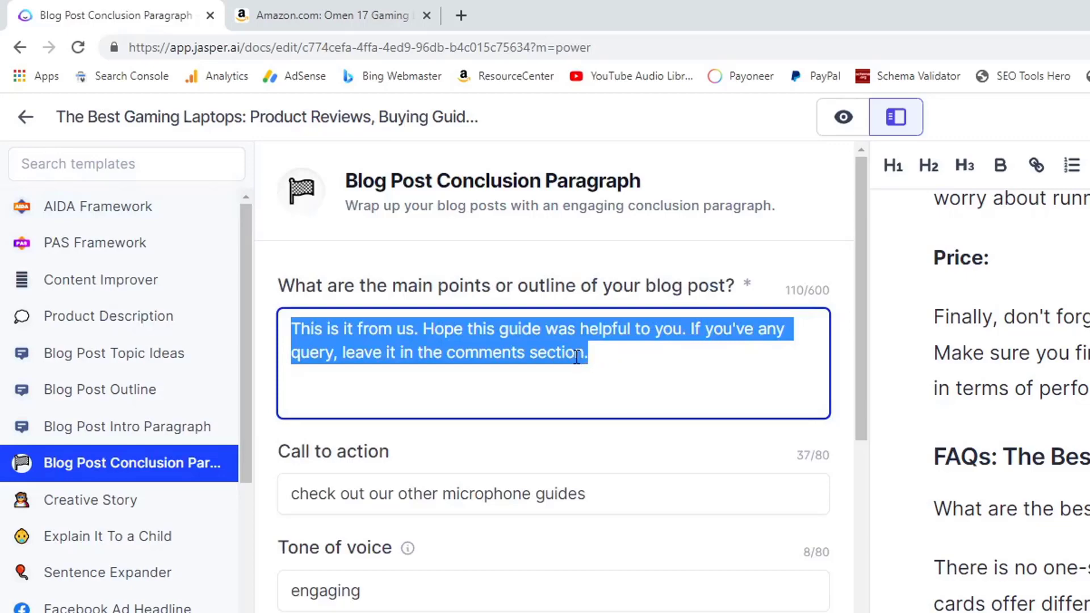
scroll(1010, 340, "up", 15)
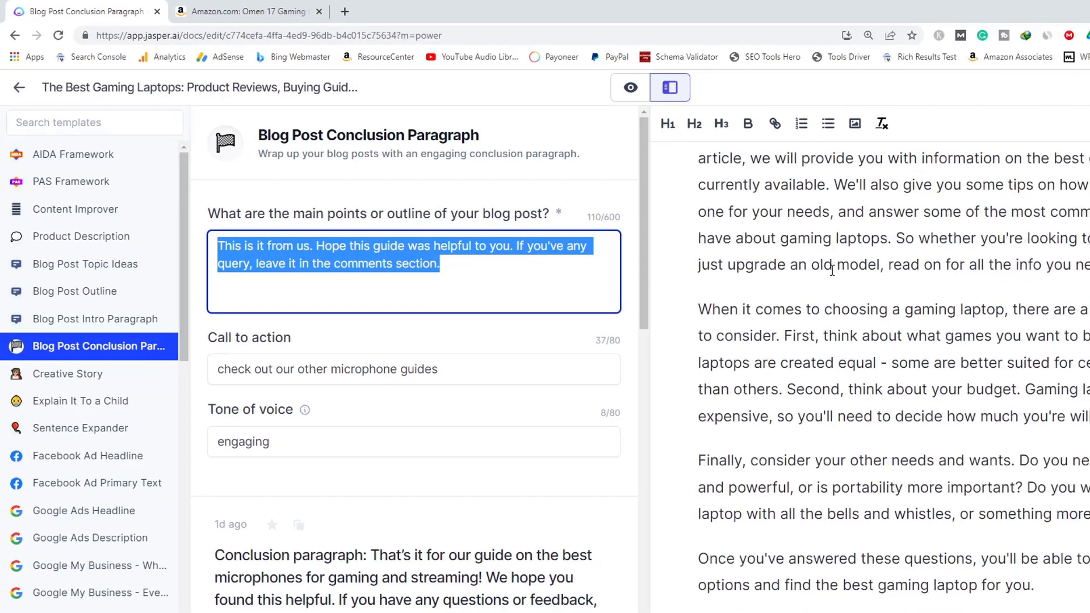
scroll(831, 270, "up", 2)
left_click_drag(697, 211, 1081, 347)
left_click(370, 253)
key("ctrl+a")
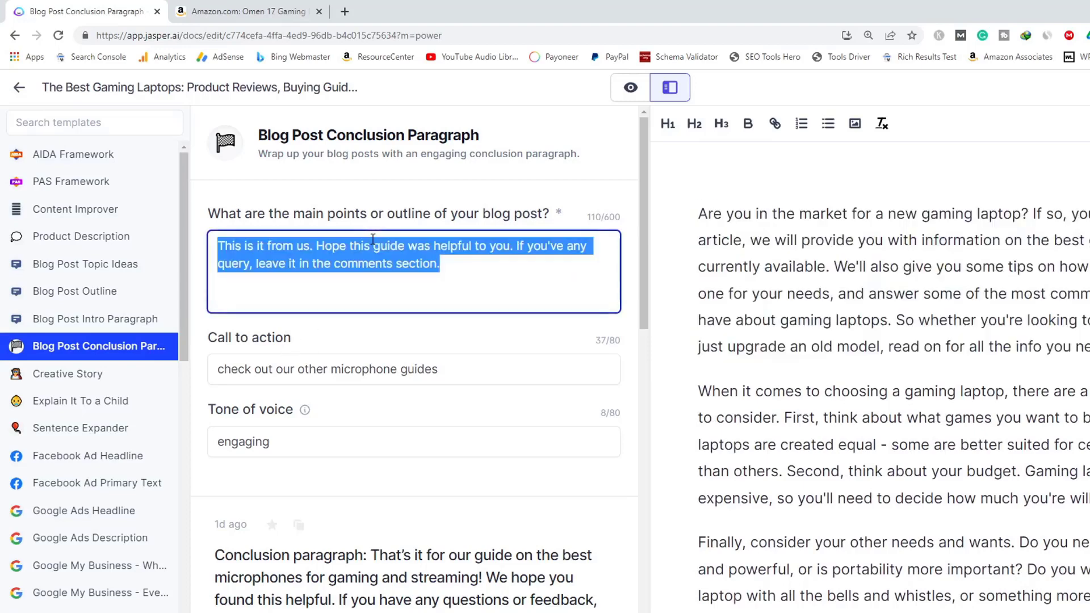
type("Are you in the market for a new gaming laptop? If so, you're in luck! In this article, we will provide you with information on the best gaming laptops currently available. We'll also give you some tips on how to choose the right one for your needs, and answer some of the most common questions people have about gaming laptops. So whether you're looking to buy your first one or just upgrade an old model, read on for all the info you need.")
Step: Clear the template's call to action and generate AI conclusion paragraphs
triple_click(317, 434)
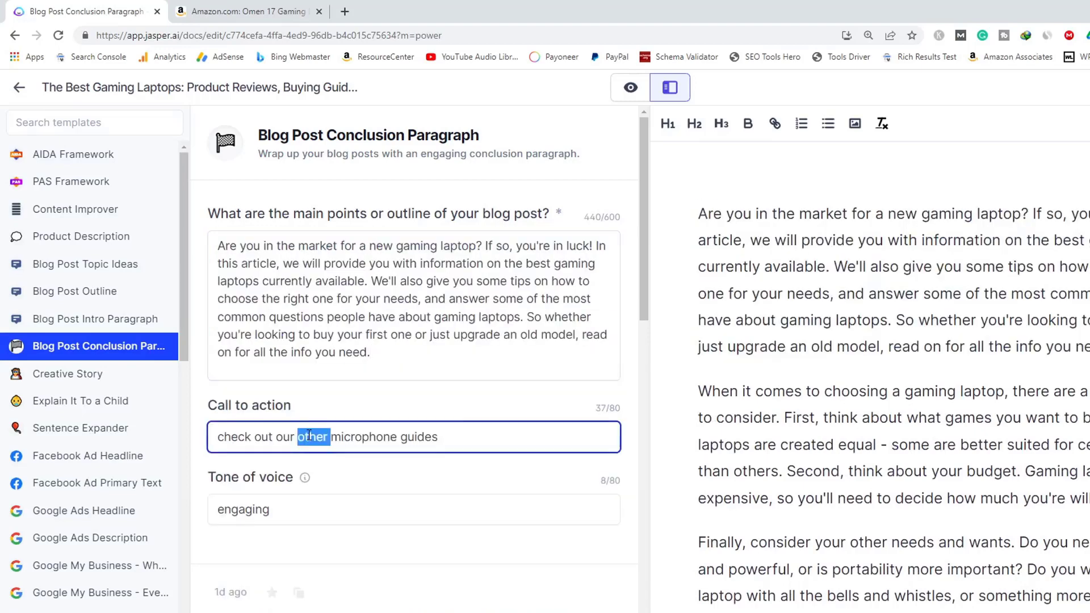
key("BackSpace")
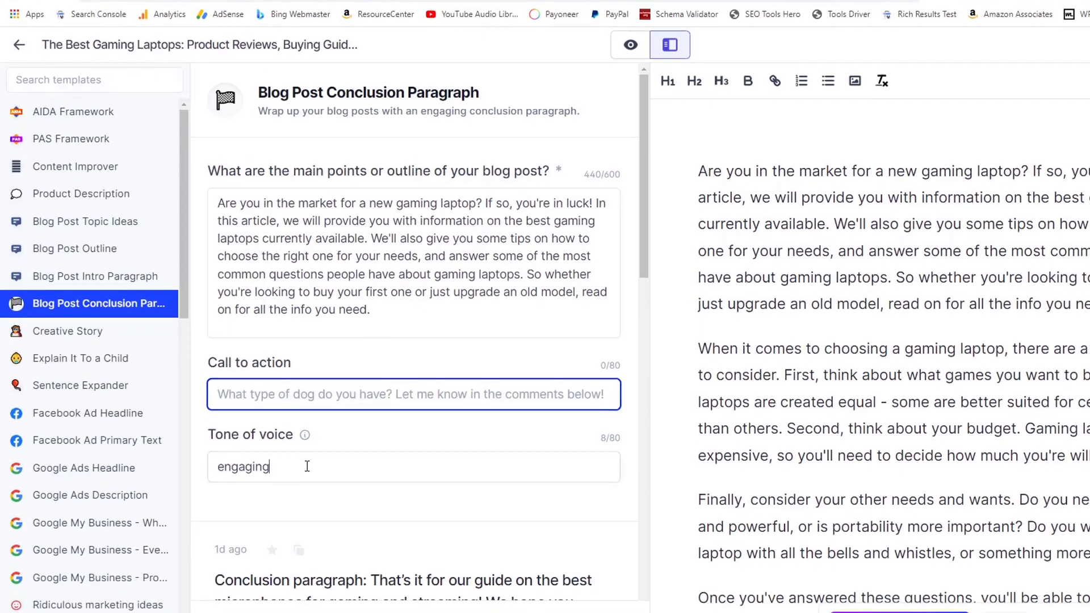
triple_click(307, 507)
scroll(341, 442, "down", 2)
scroll(376, 329, "down", 2)
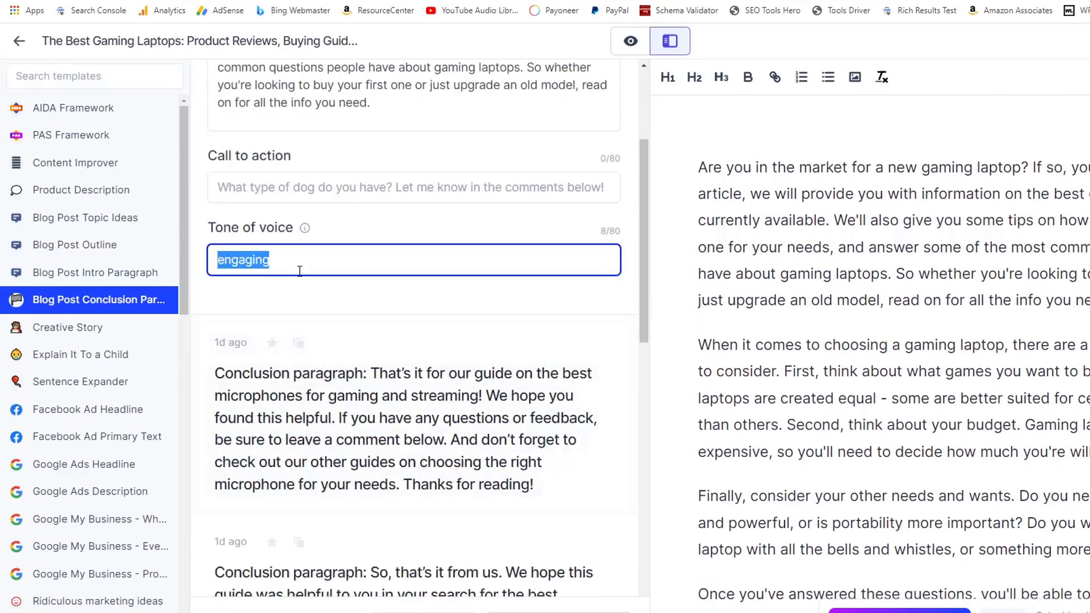
scroll(327, 267, "down", 3)
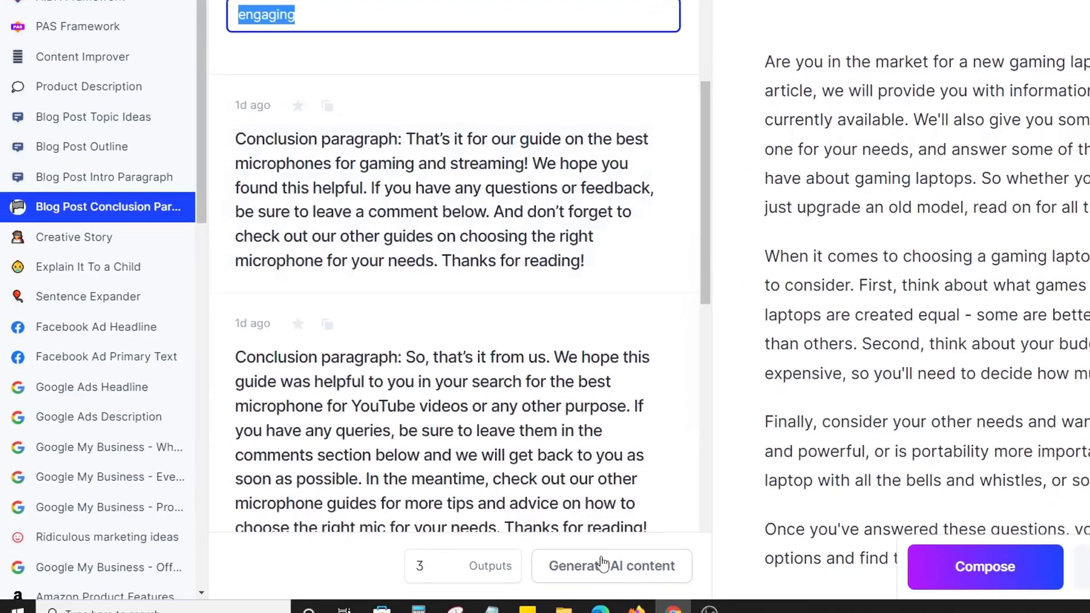
left_click(554, 612)
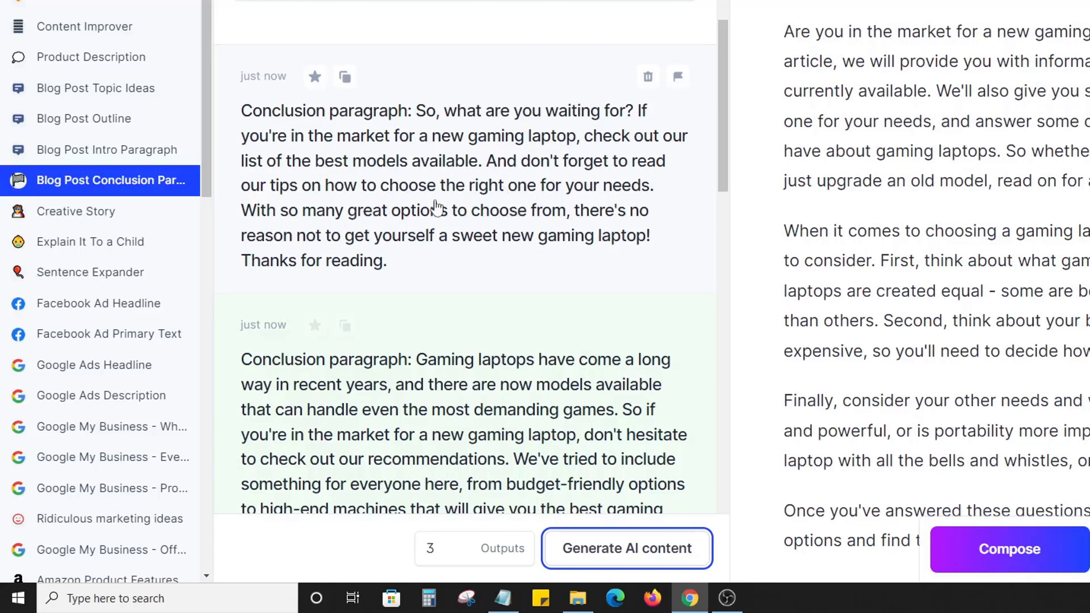
Step: Add a "Conclusion:" line after the Price section and paste the first generated conclusion paragraph, copied from the template outputs, below it
left_click(345, 77)
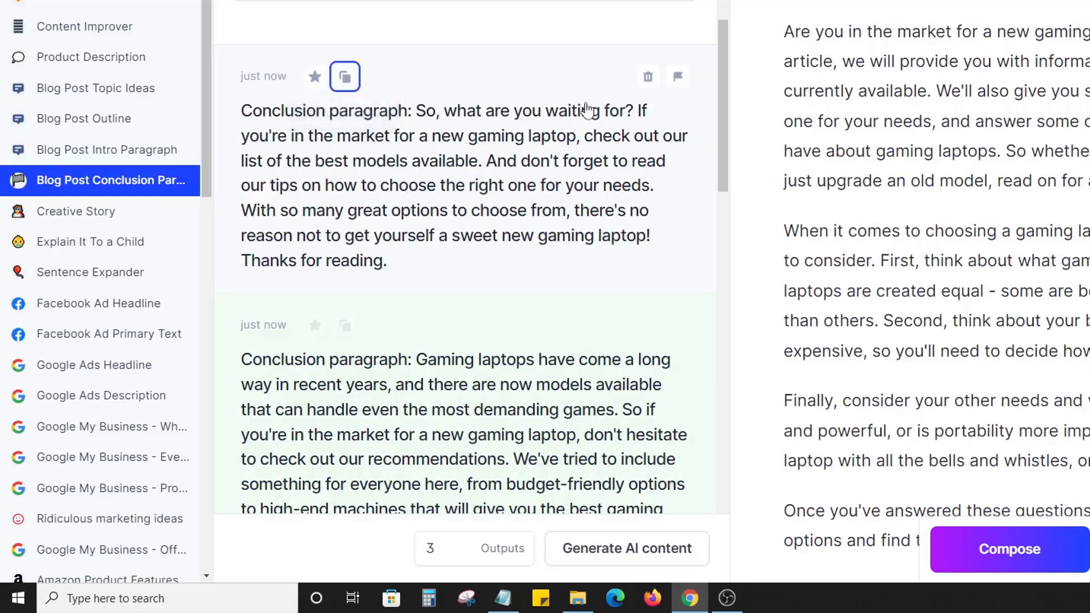
scroll(856, 164, "down", 15)
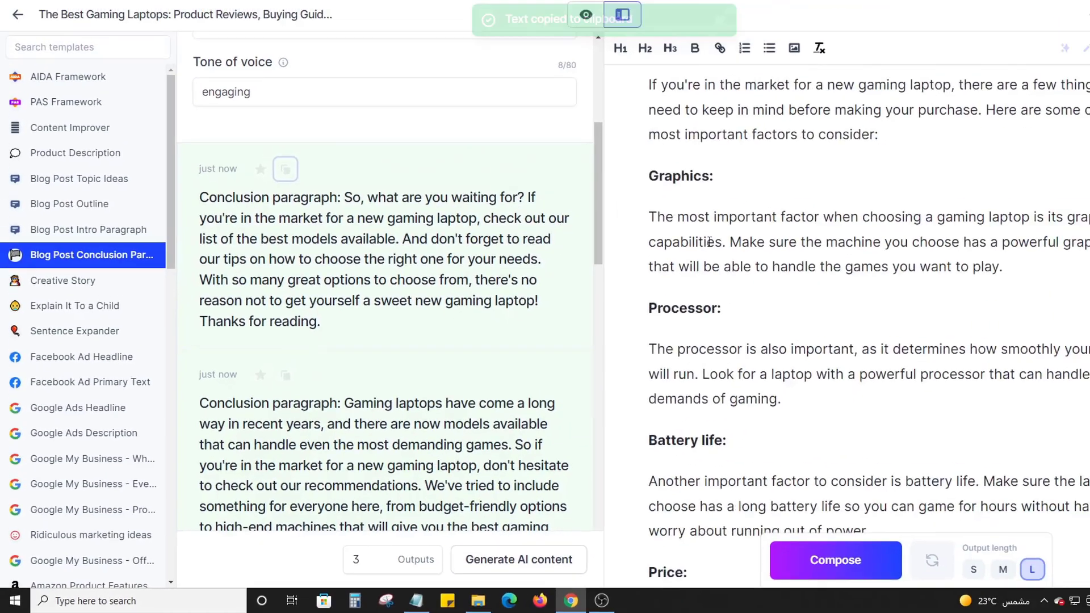
scroll(710, 242, "down", 10)
scroll(794, 241, "up", 5)
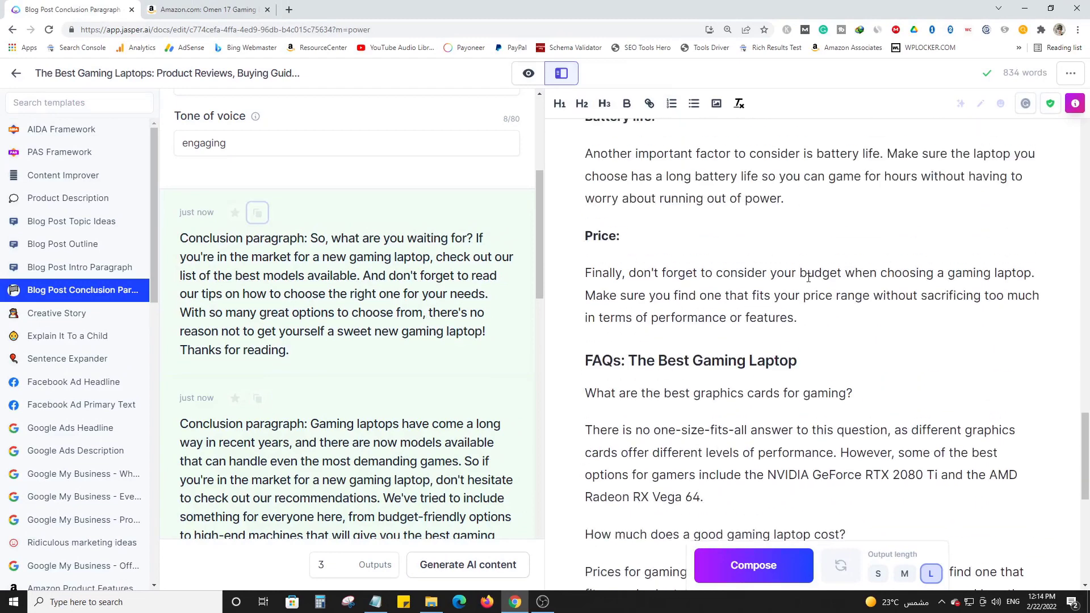
left_click(829, 315)
key("Return")
type("Conc")
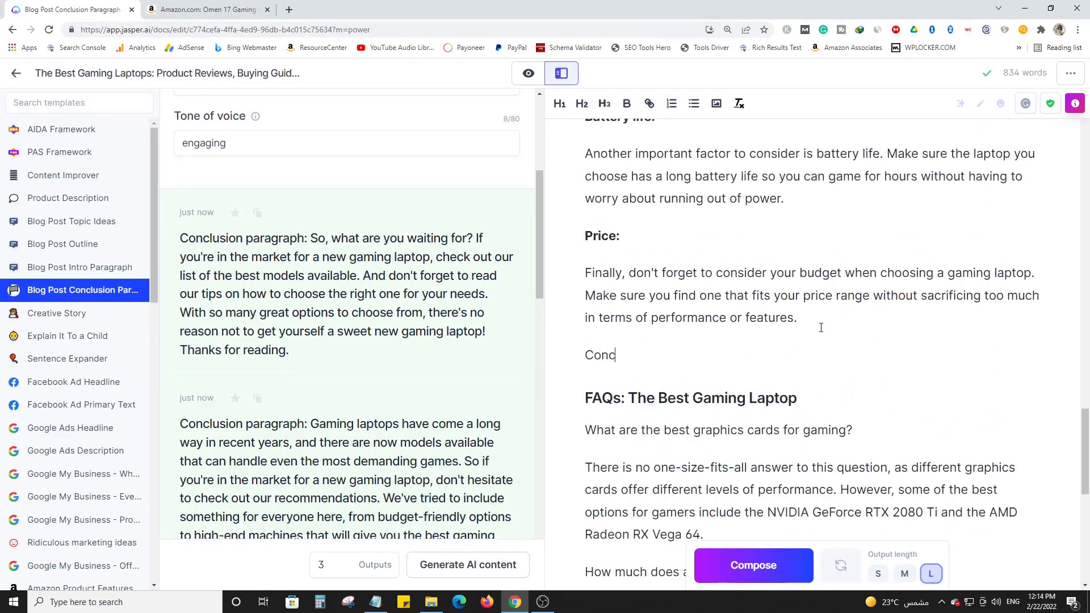
type("lusion:")
key("Return")
key("ctrl+v")
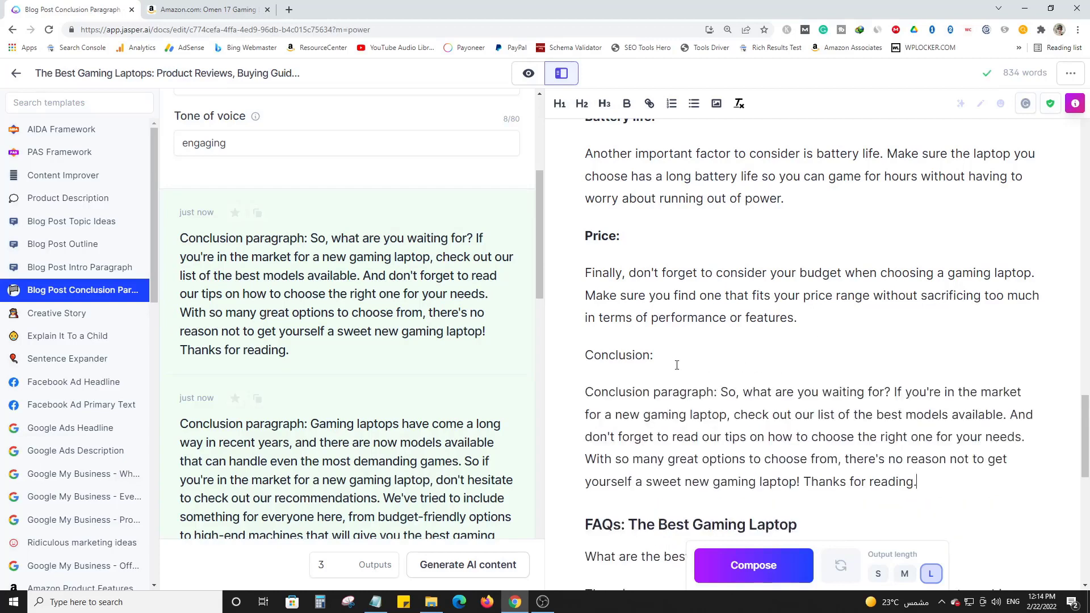
Step: Format the "Conclusion:" line above the FAQs as a level 2 heading
triple_click(671, 359)
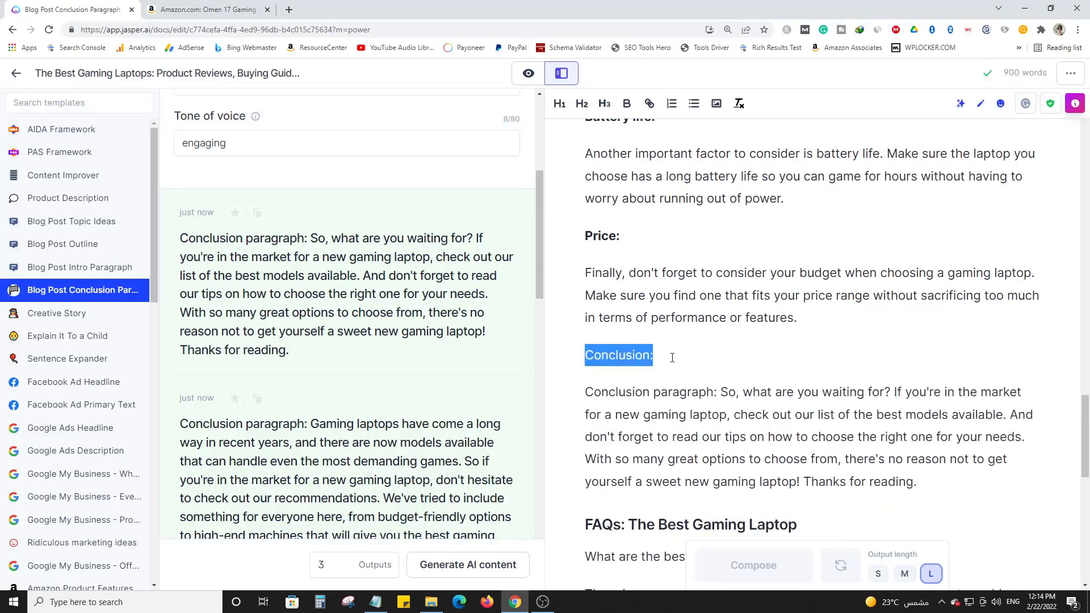
left_click(581, 103)
scroll(738, 345, "down", 3)
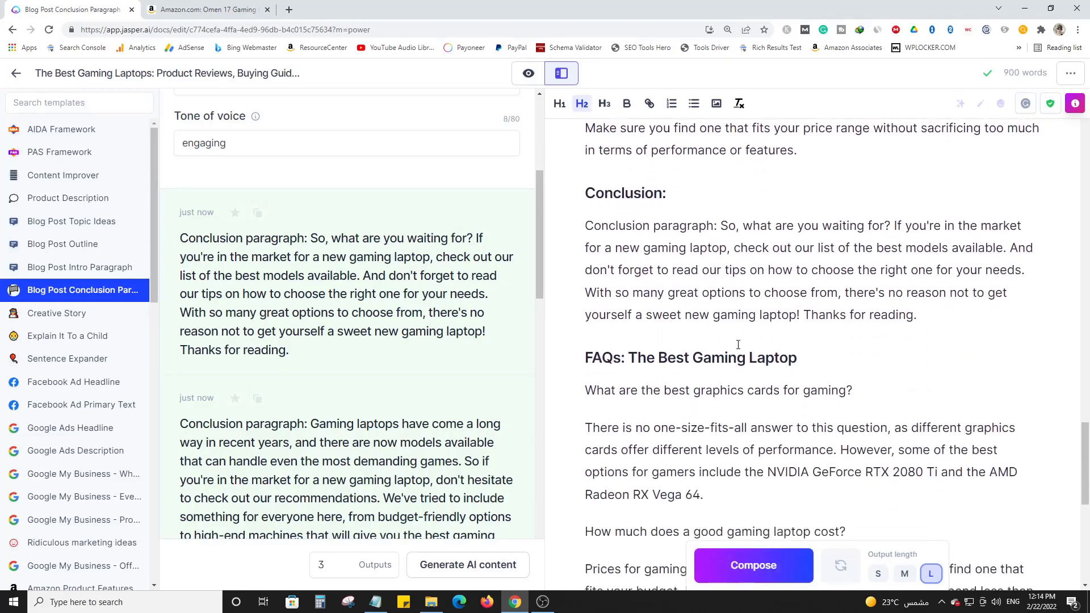
left_click(937, 315)
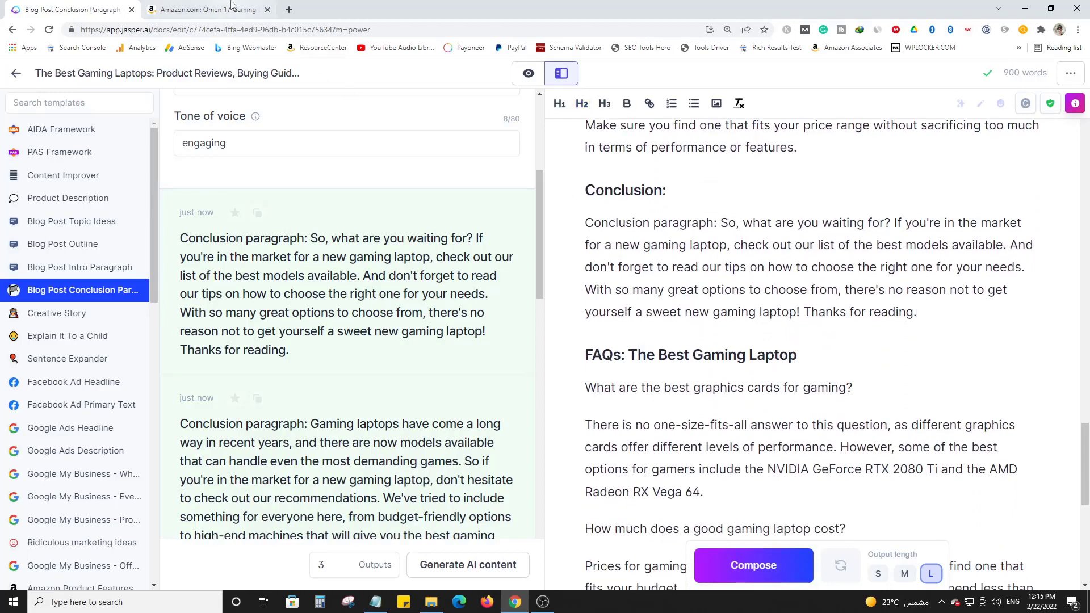
Step: Search Google for "best gaming laptop" in the Amazon tab and open PC Gamer's "Best gaming laptops in 2022" article
left_click(250, 10)
left_click(252, 30)
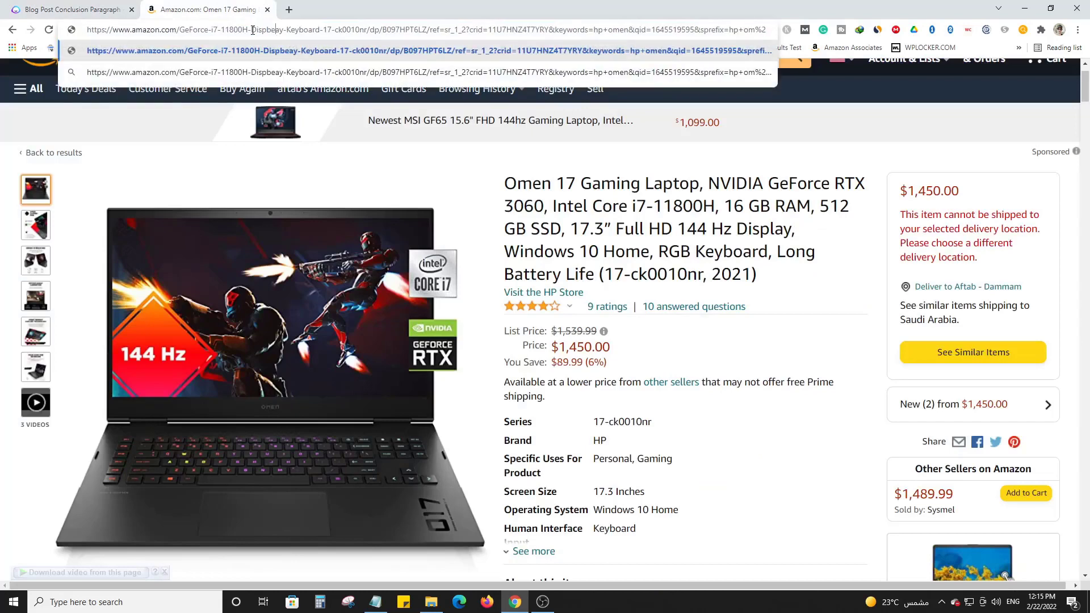
type("best")
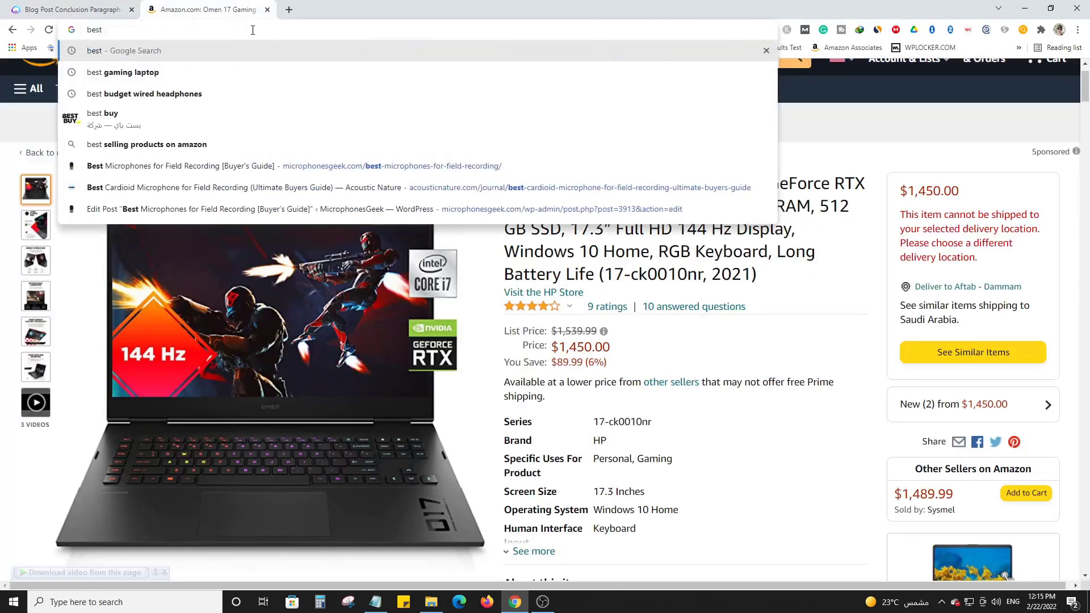
key("Down")
key("Return")
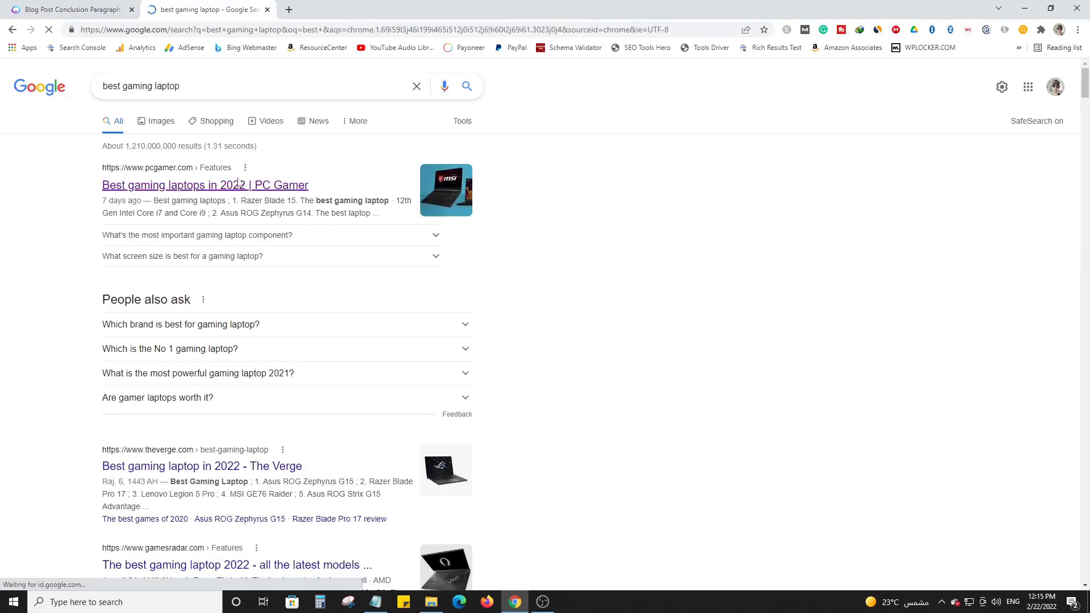
left_click(238, 184)
scroll(657, 433, "down", 10)
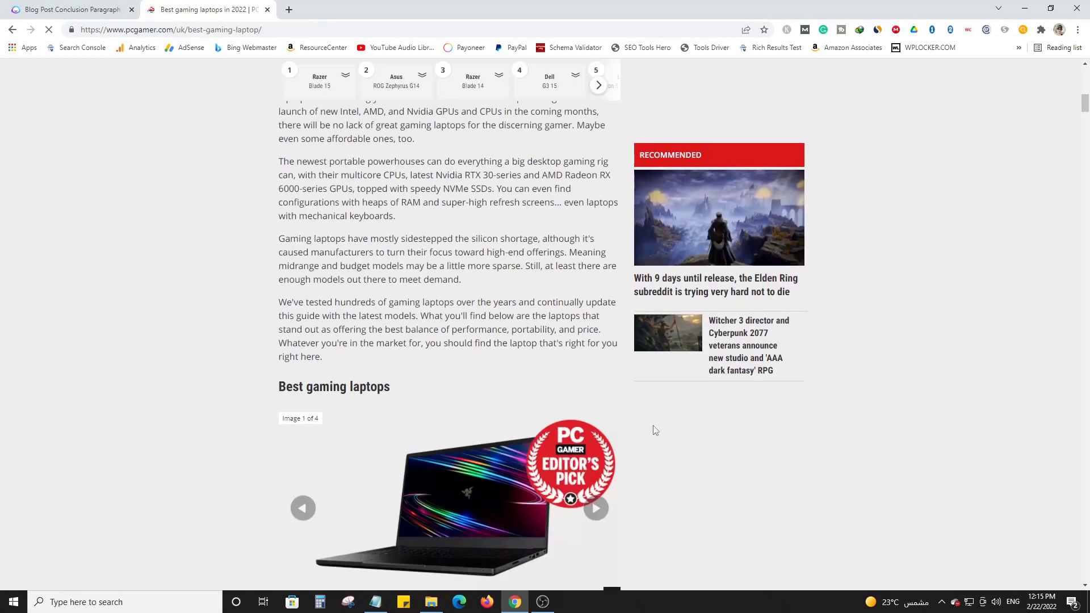
Step: Copy the PC Gamer article's opening paragraph, starting "The best gaming laptops are going to make"
scroll(650, 421, "up", 3)
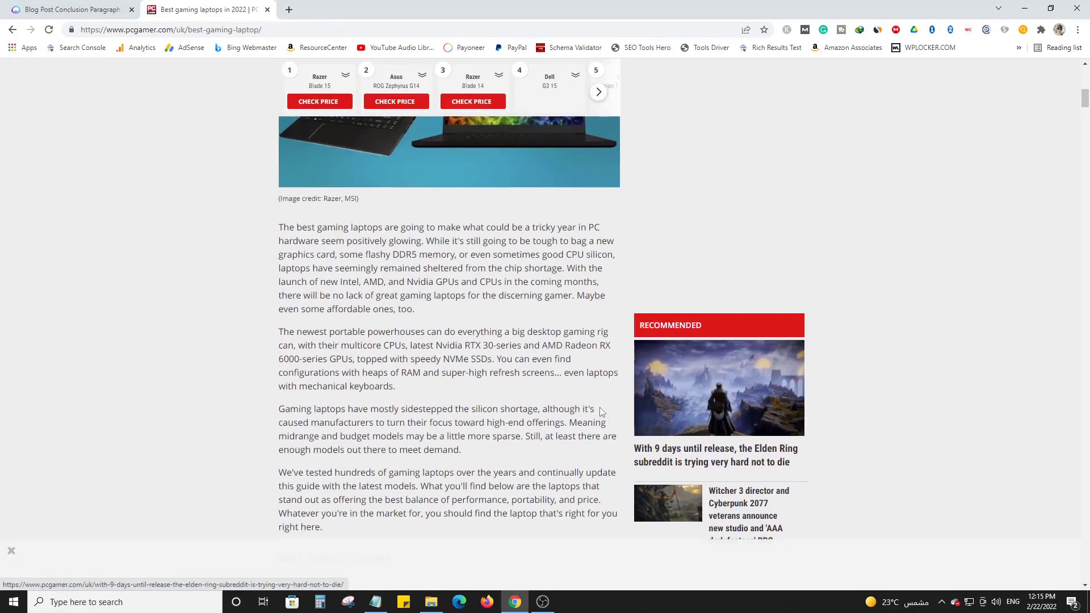
double_click(446, 256)
left_click(446, 256)
right_click(446, 258)
left_click(457, 273)
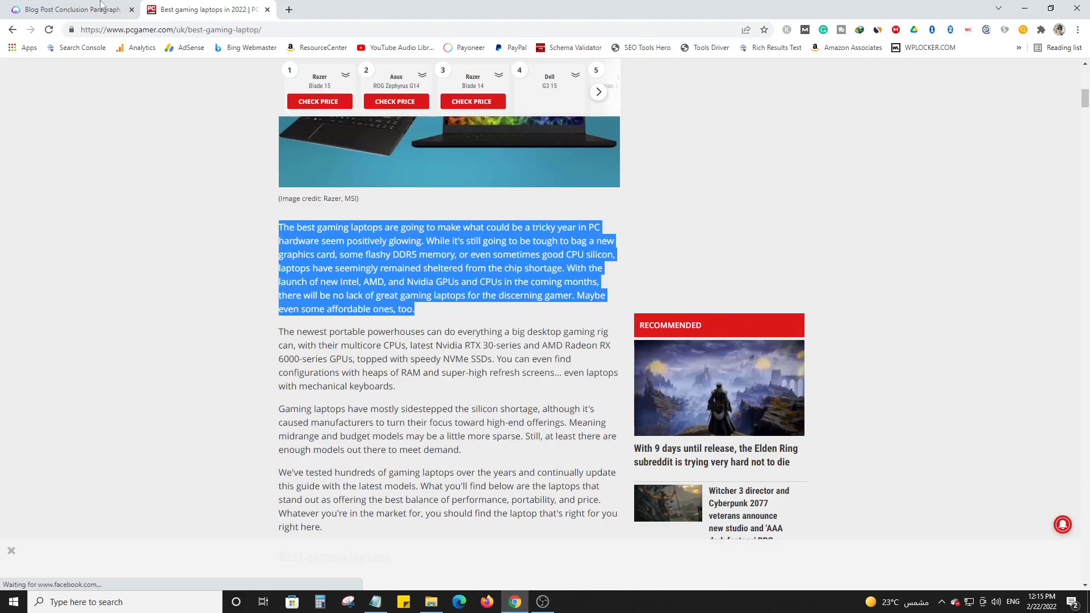
Step: Back in Jasper, open the Content Improver template and paste the copied PC Gamer paragraph as its content, without trailing blank lines
left_click(102, 9)
scroll(415, 243, "up", 6)
left_click(292, 236)
key("ctrl+a")
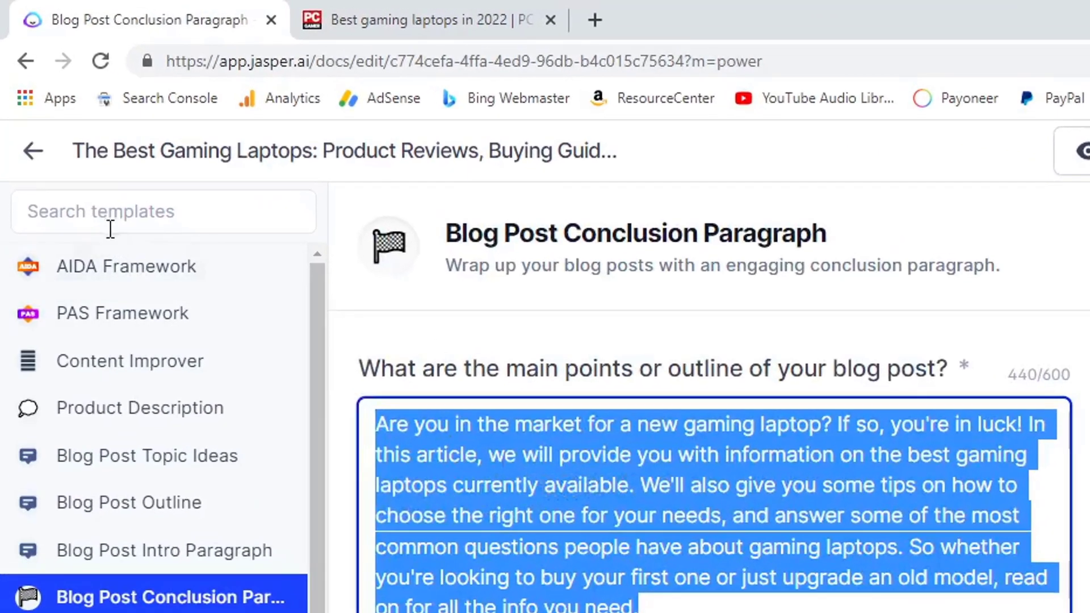
left_click(102, 208)
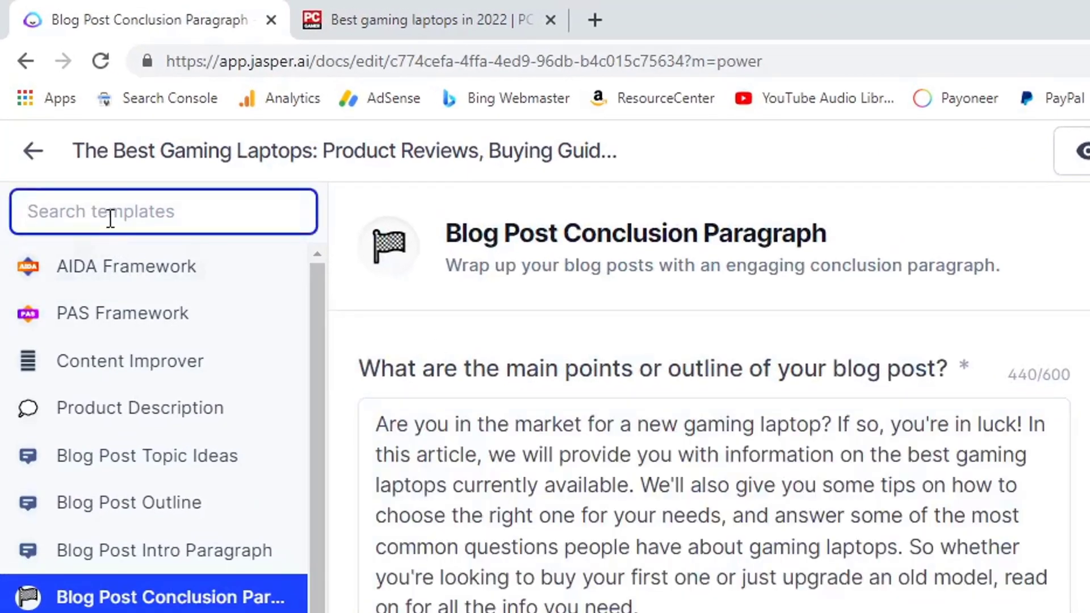
left_click(110, 377)
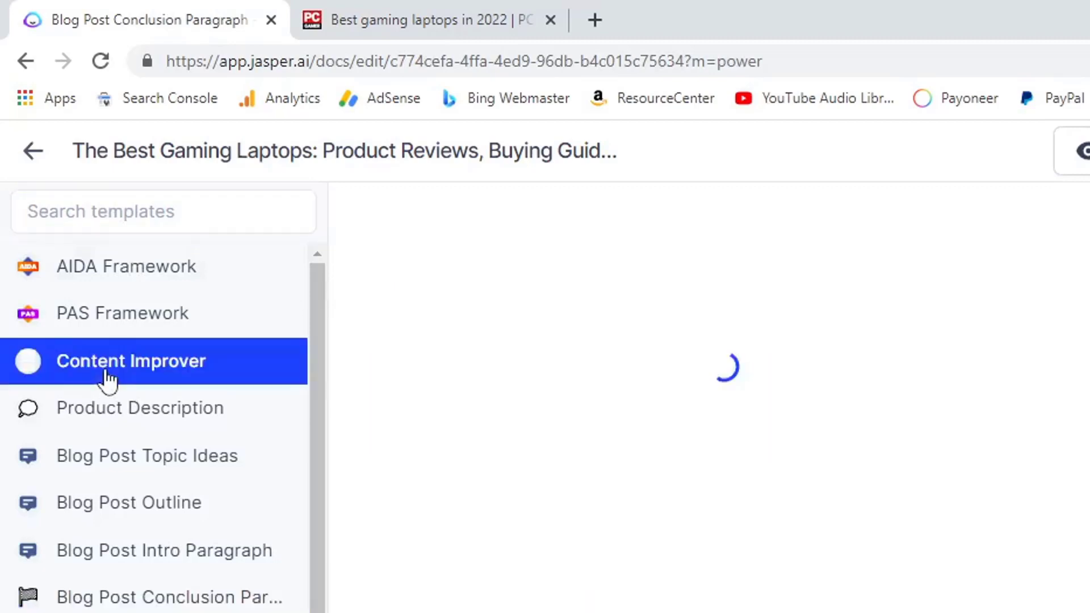
left_click(639, 472)
key("ctrl+a")
key("ctrl+v")
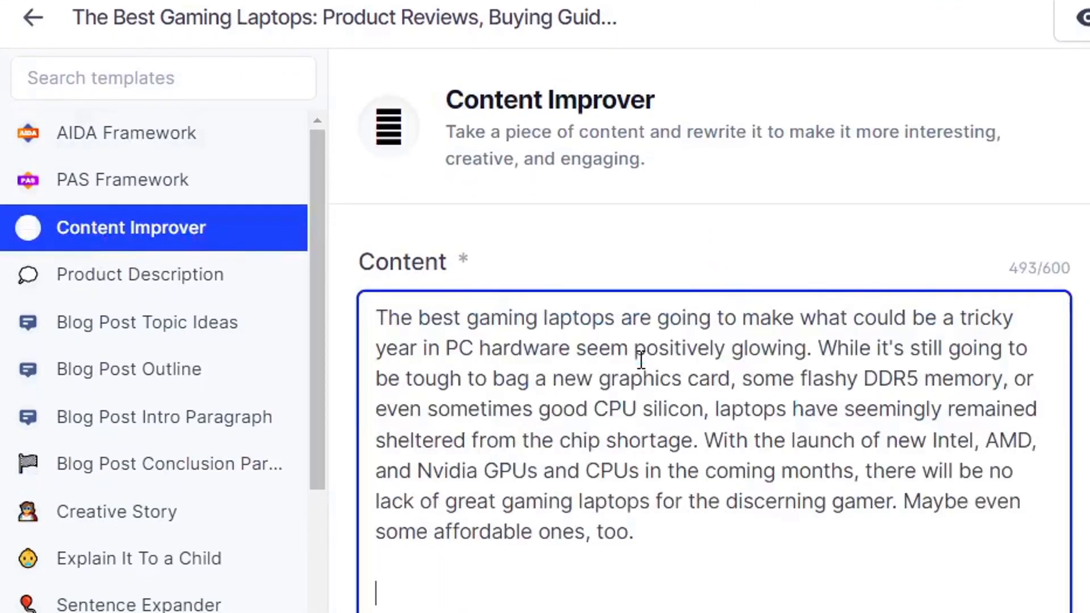
key("BackSpace")
key("BackSpace")
Step: Generate three rewrites in an engaging tone, compare them with the source paragraph and copy the first one
scroll(625, 420, "down", 5)
double_click(449, 431)
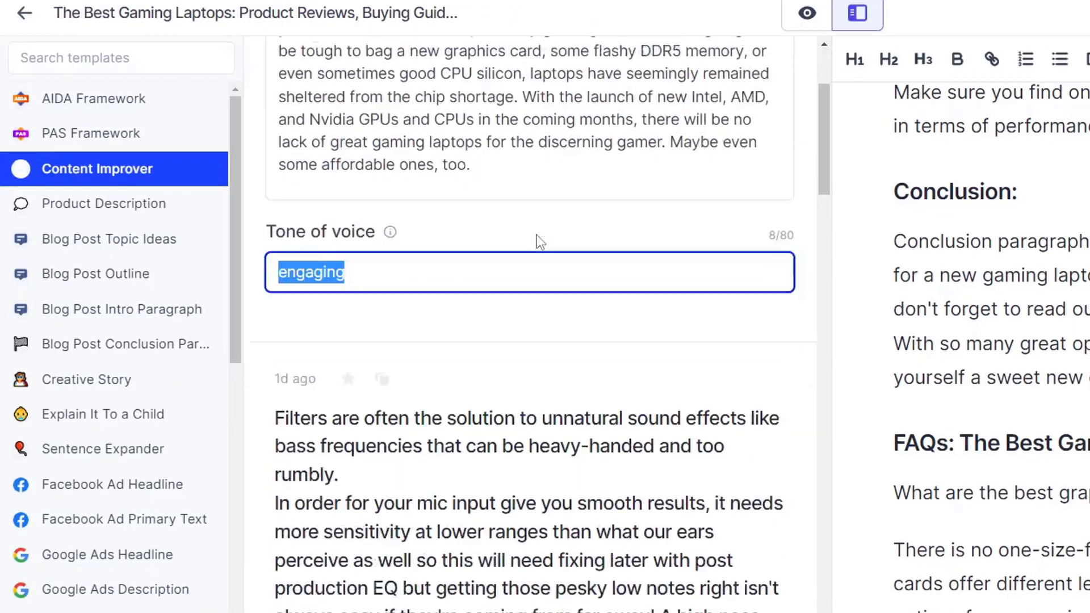
scroll(540, 241, "down", 1)
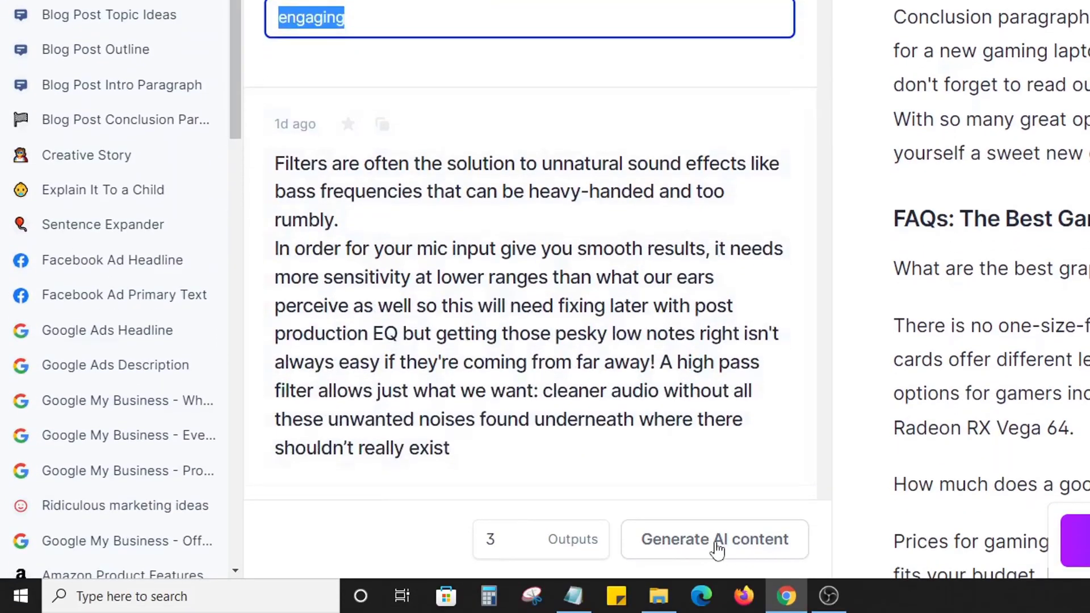
left_click(714, 540)
scroll(706, 326, "up", 5)
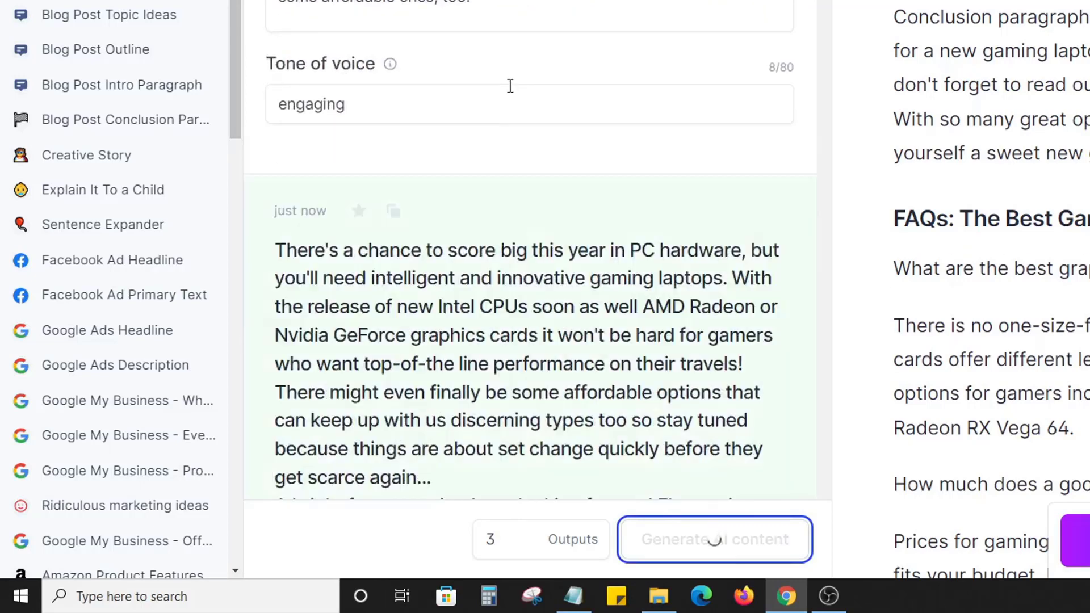
scroll(535, 156, "down", 1)
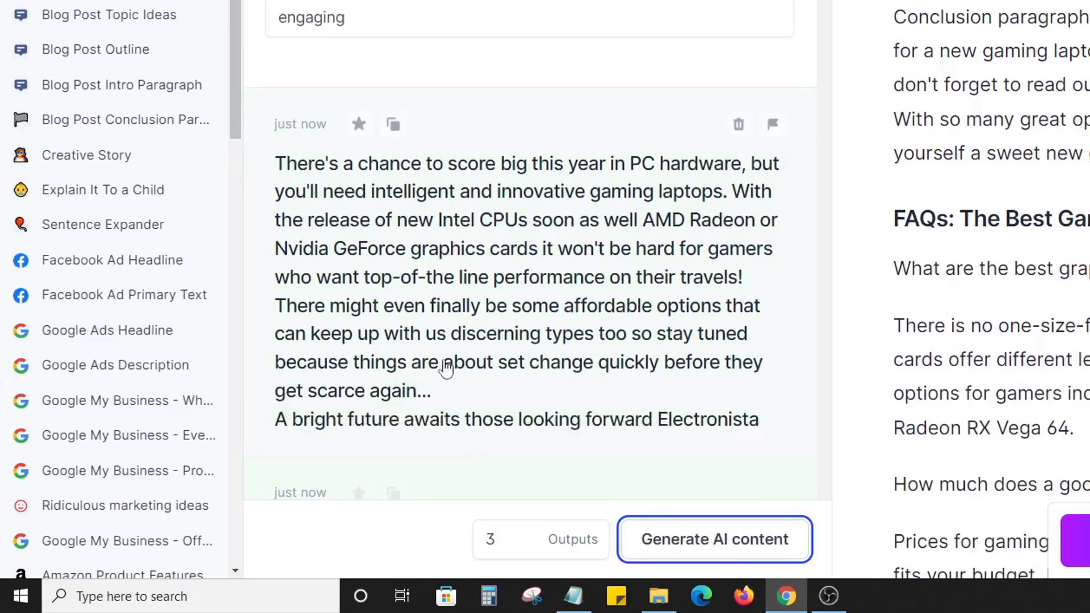
scroll(564, 323, "up", 3)
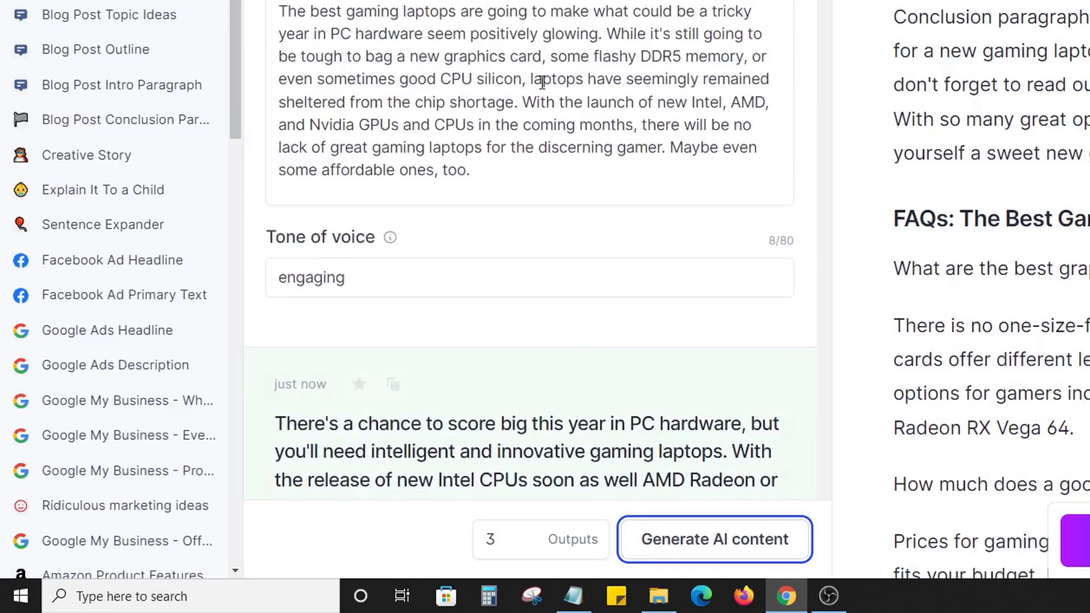
scroll(544, 96, "down", 4)
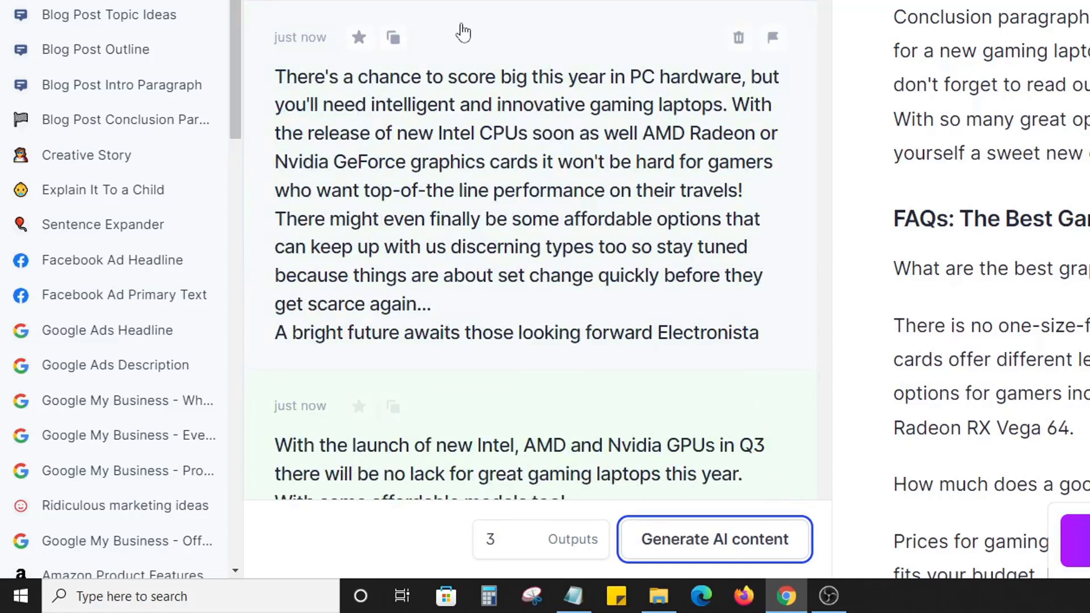
left_click(393, 37)
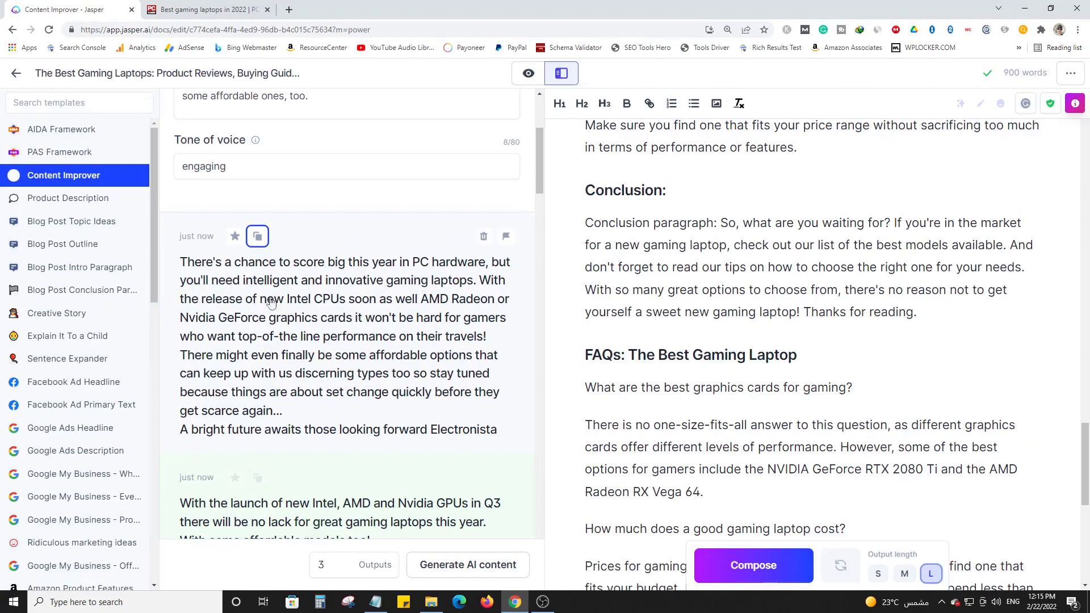
Step: Go back to the article's opening paragraph and switch from Power mode to the document editor view
scroll(426, 295, "up", 4)
scroll(865, 280, "up", 3)
scroll(865, 280, "up", 15)
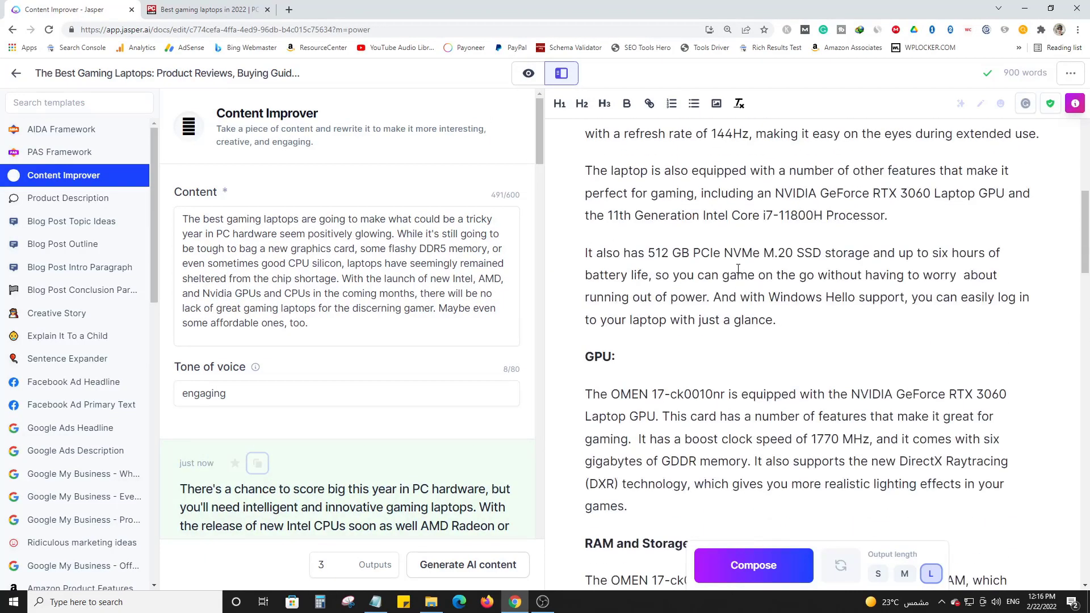
scroll(738, 270, "up", 12)
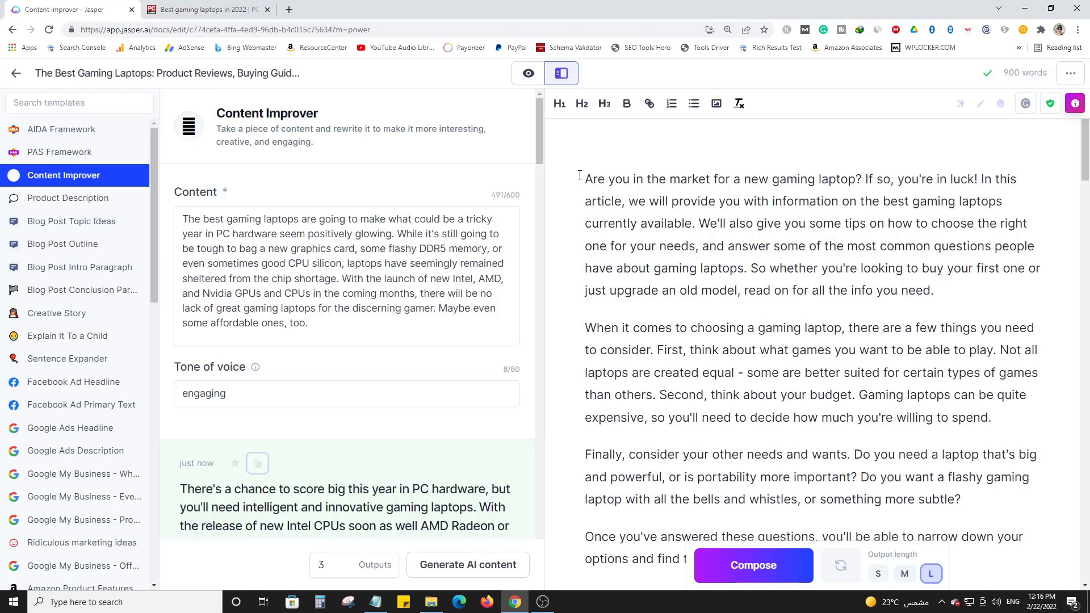
left_click_drag(585, 179, 934, 290)
key("Right")
left_click(528, 73)
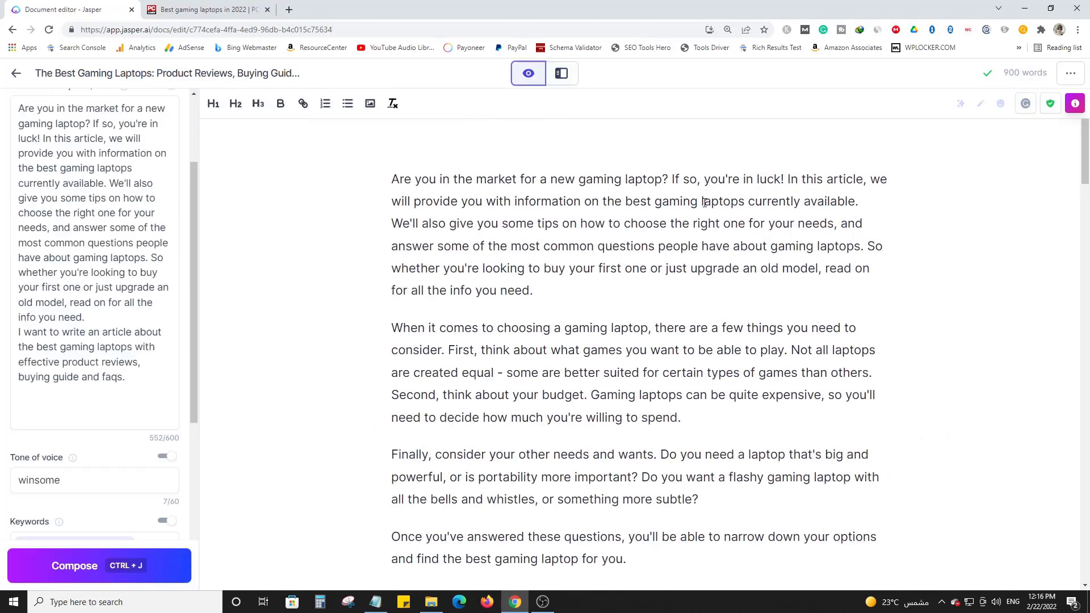
Step: Review the whole article, from the introduction and Omen 17 review through the buying guide and conclusion to the FAQs
scroll(709, 217, "down", 6)
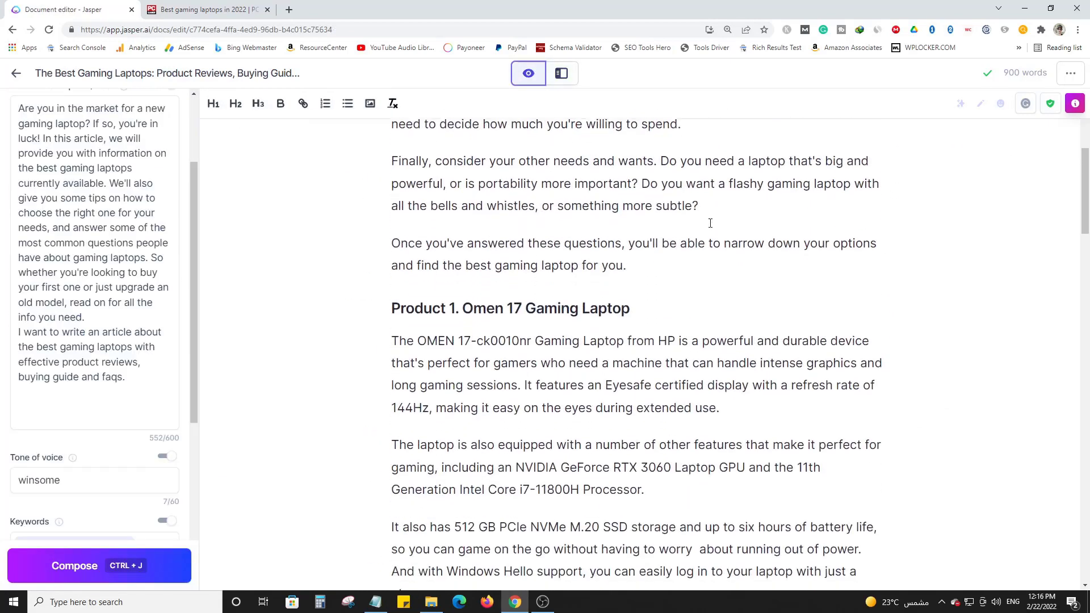
triple_click(549, 264)
scroll(624, 279, "down", 3)
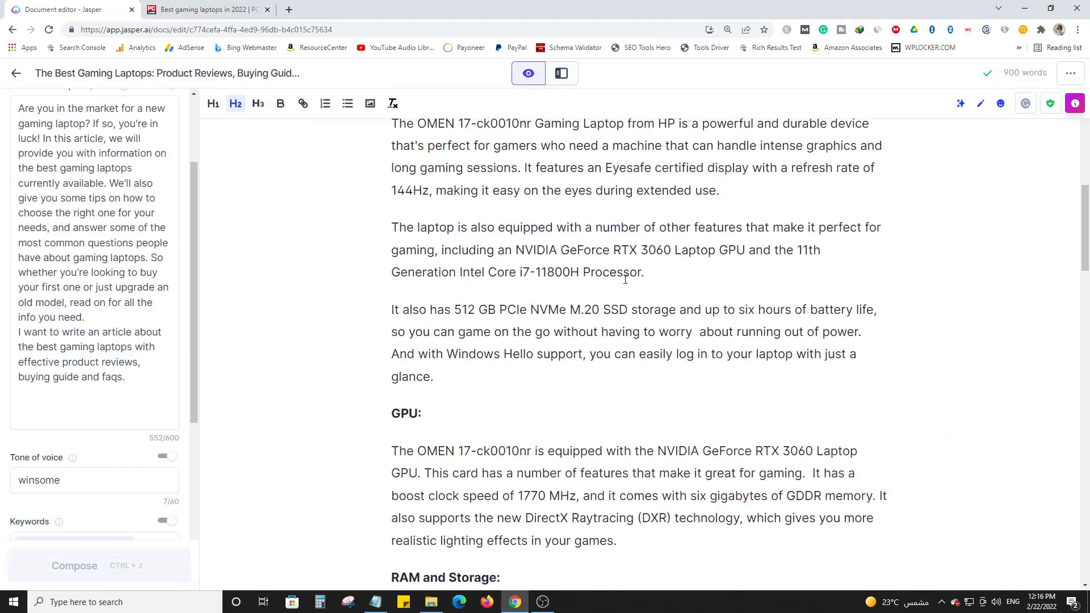
left_click_drag(846, 366, 530, 168)
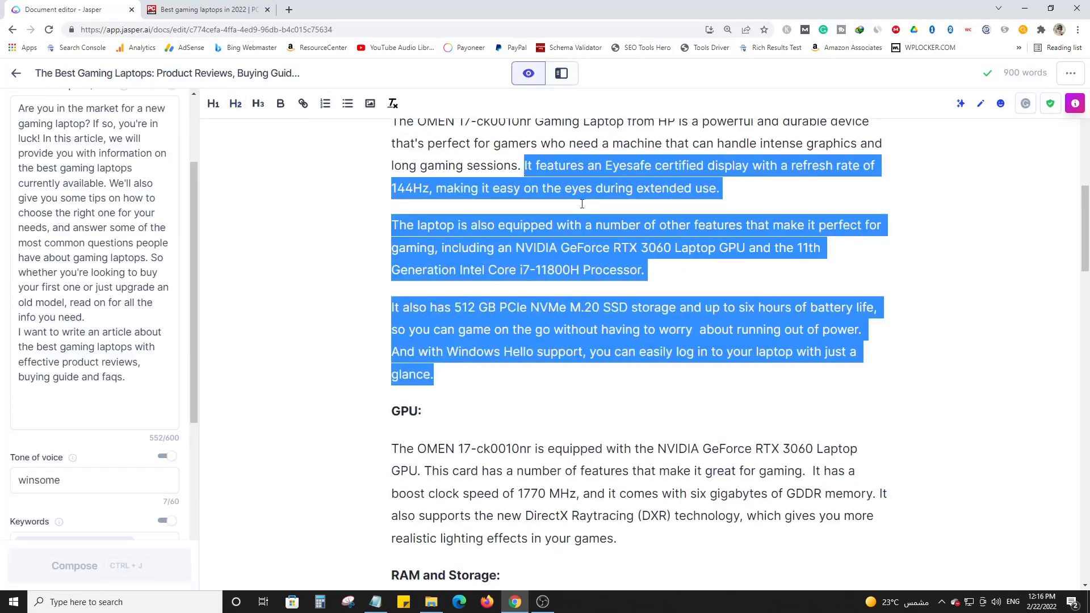
scroll(405, 122, "down", 5)
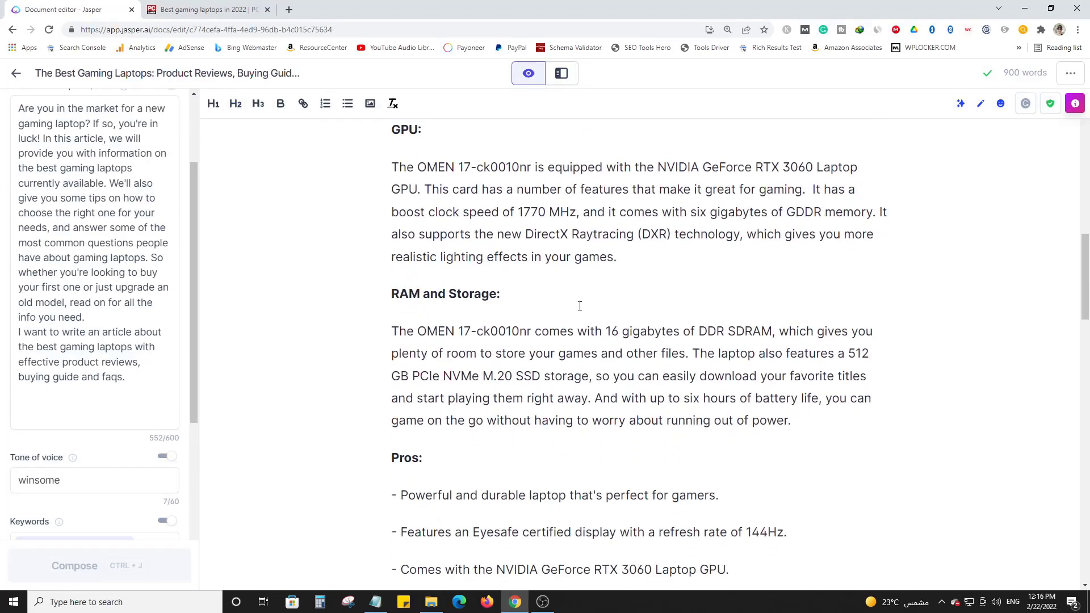
scroll(585, 305, "down", 6)
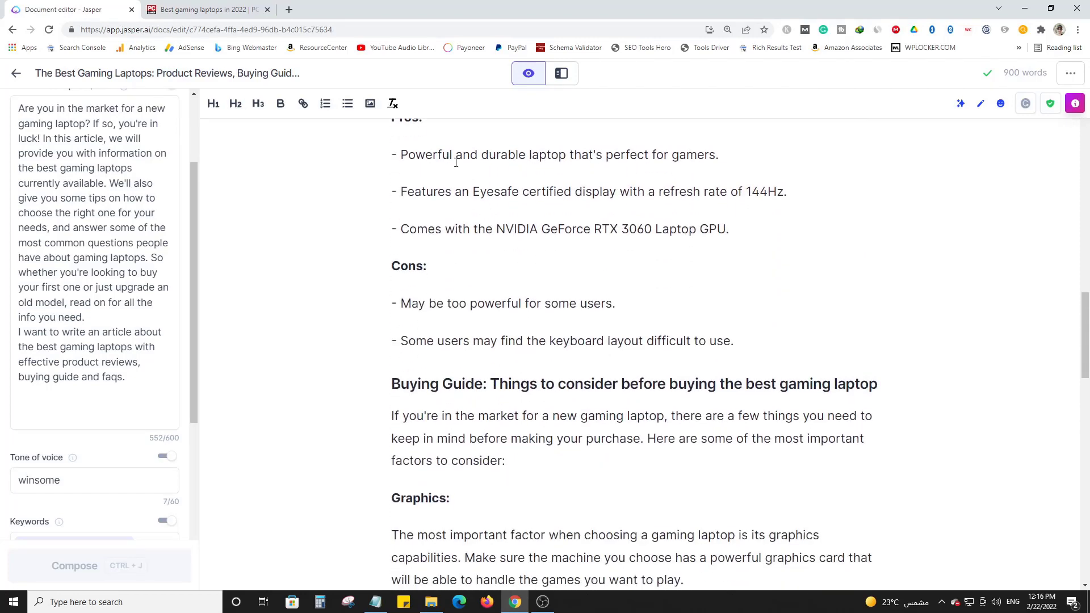
scroll(537, 372, "down", 8)
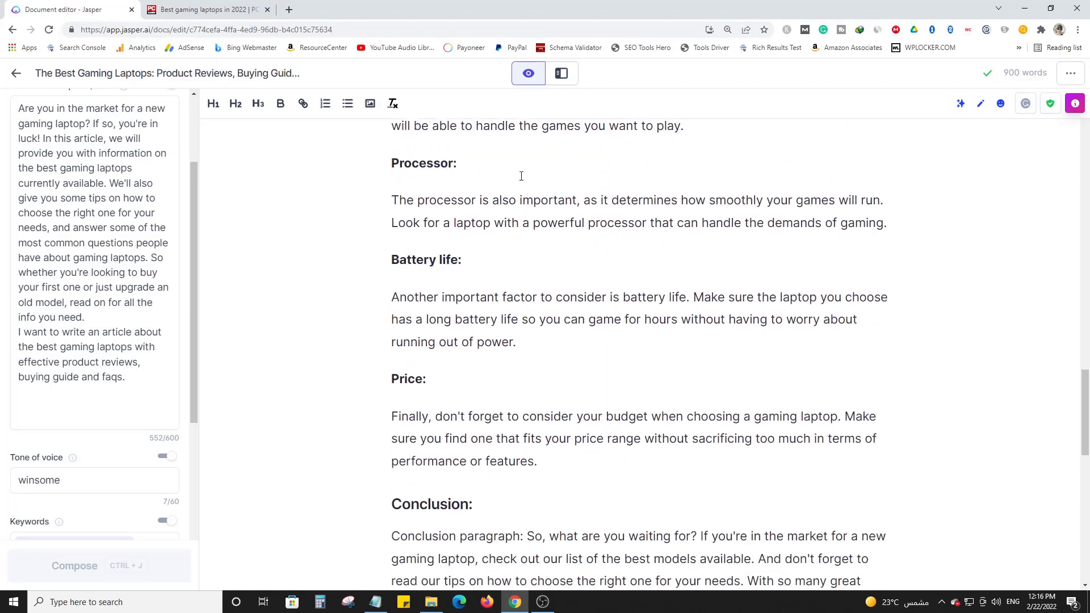
scroll(687, 373, "down", 4)
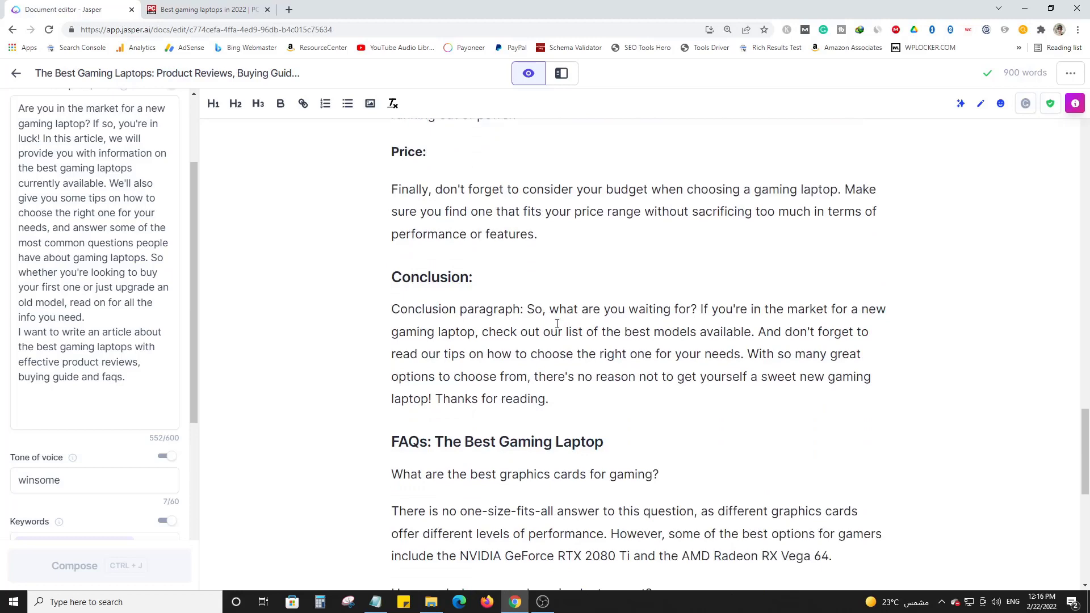
scroll(556, 323, "down", 3)
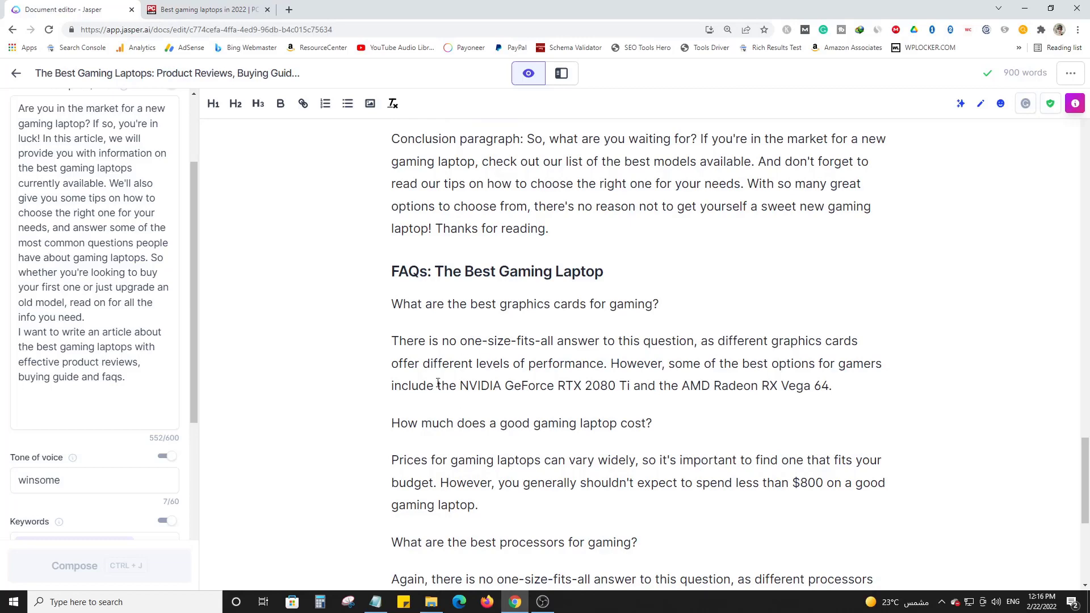
scroll(502, 315, "down", 3)
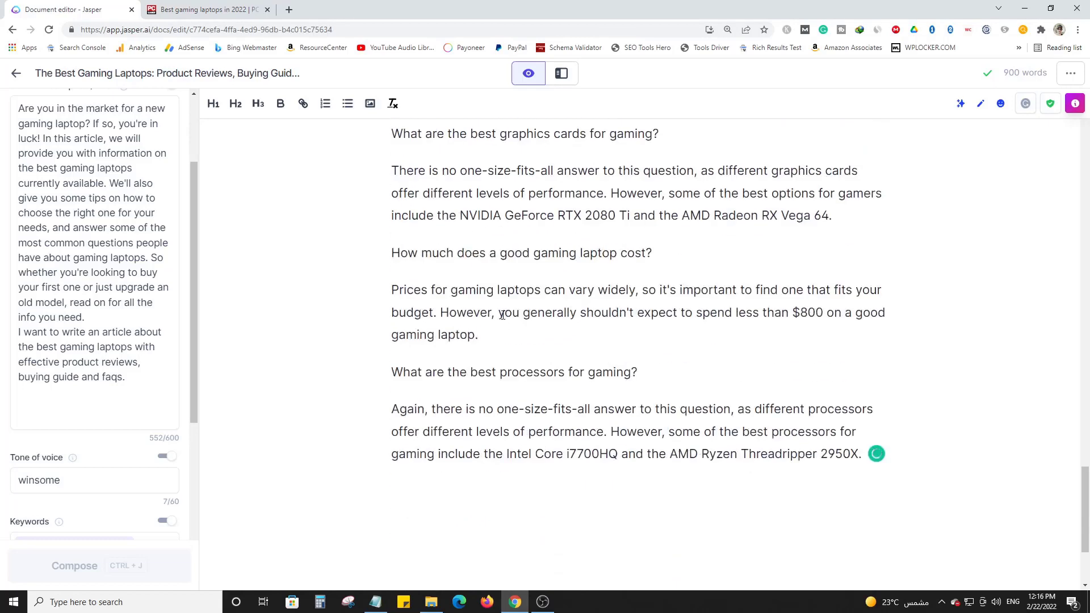
scroll(941, 360, "up", 6)
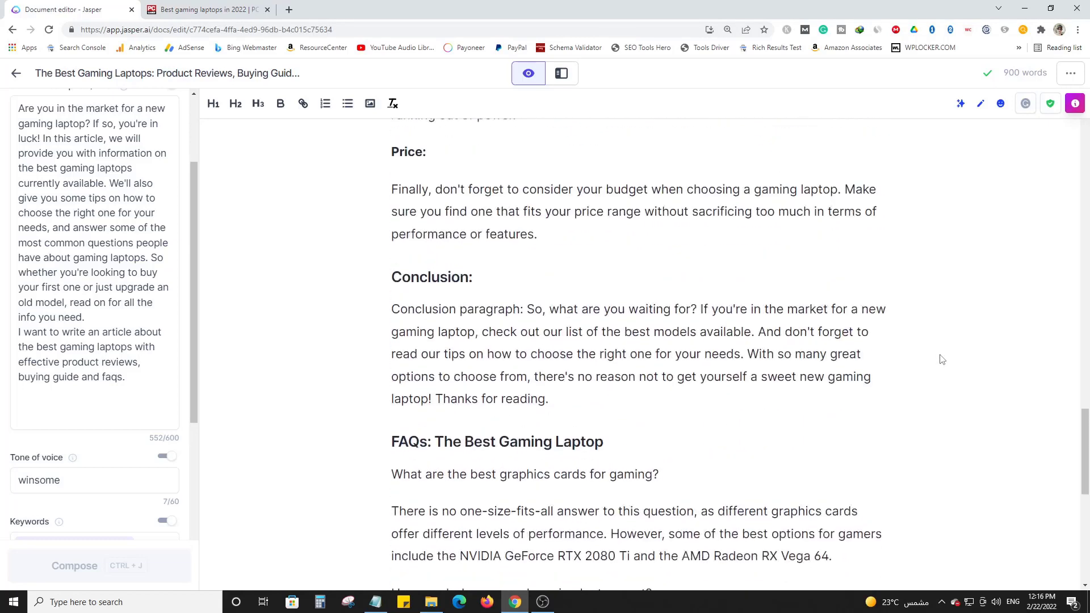